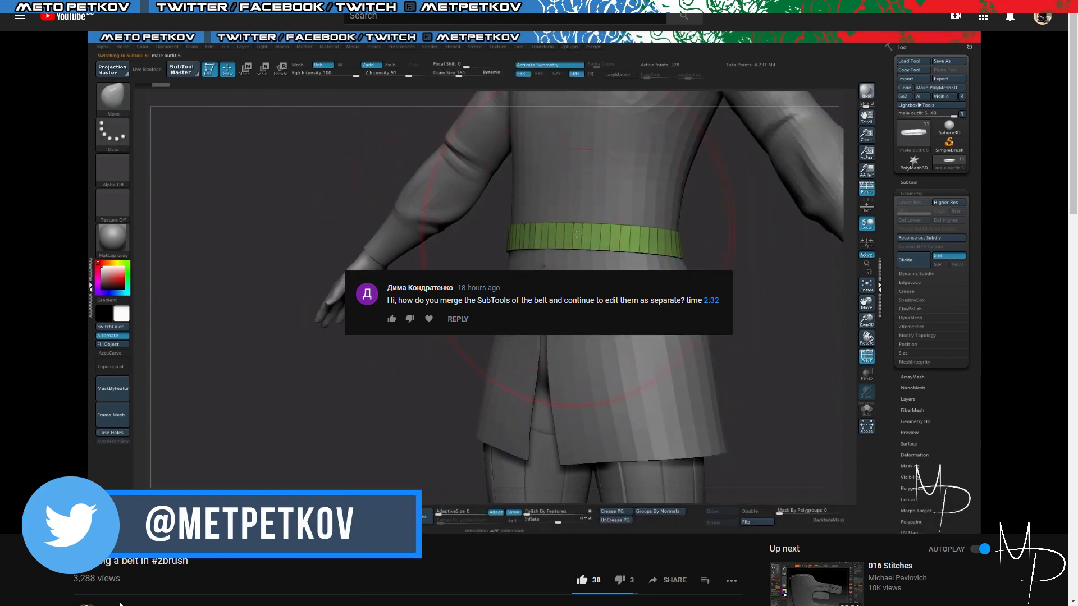
drag(66, 513, 122, 522)
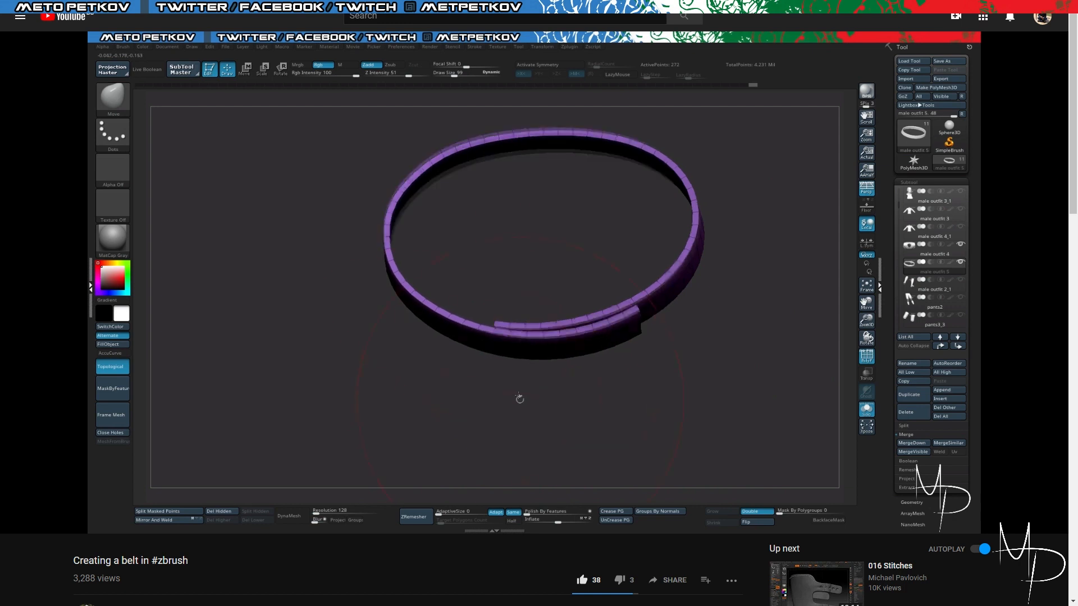
mouse_move(145, 217)
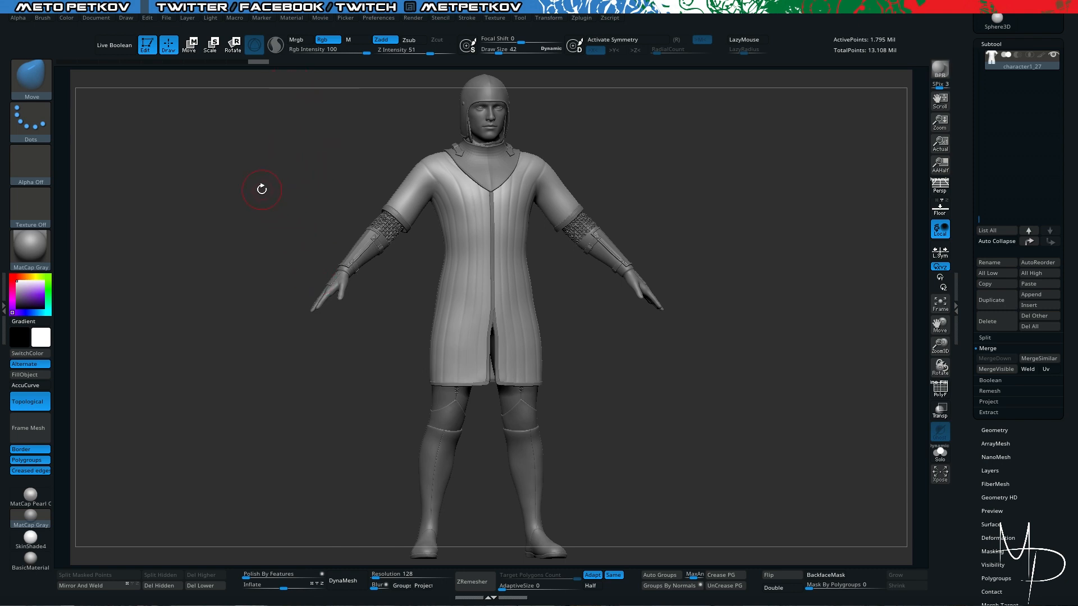
drag(243, 190, 229, 192)
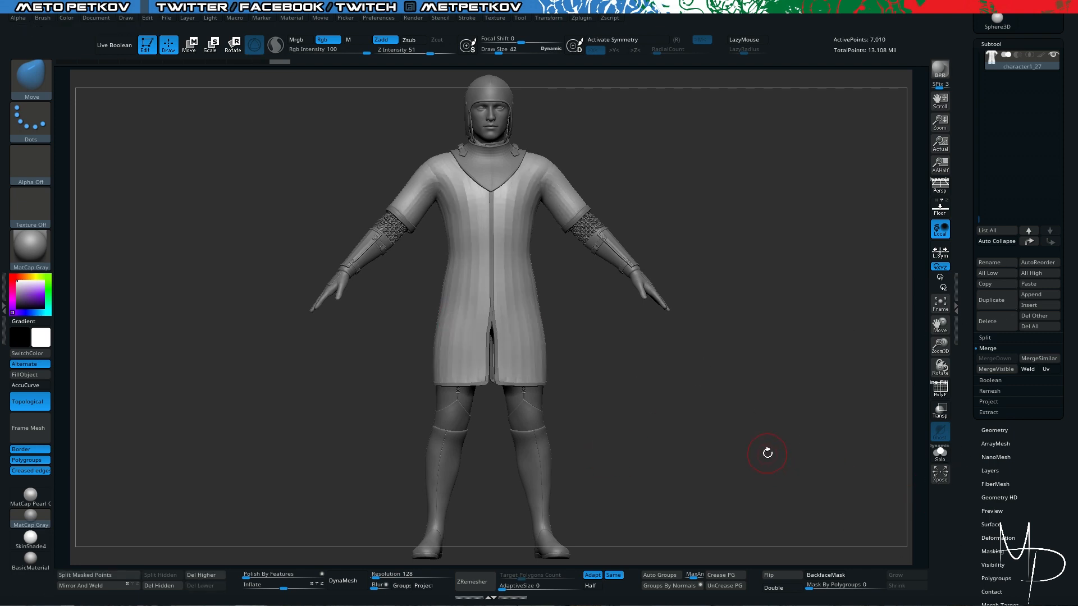
- Duplicate the coat subtool, isolate the copy and delete its higher subdivision levels
alt+drag(748, 436, 753, 448)
alt+drag(674, 411, 763, 444)
key(shift+s)
mouse_move(378, 231)
mouse_down()
mouse_move(351, 224)
mouse_move(366, 255)
mouse_move(252, 487)
mouse_up()
key(ctrl+shift+d)
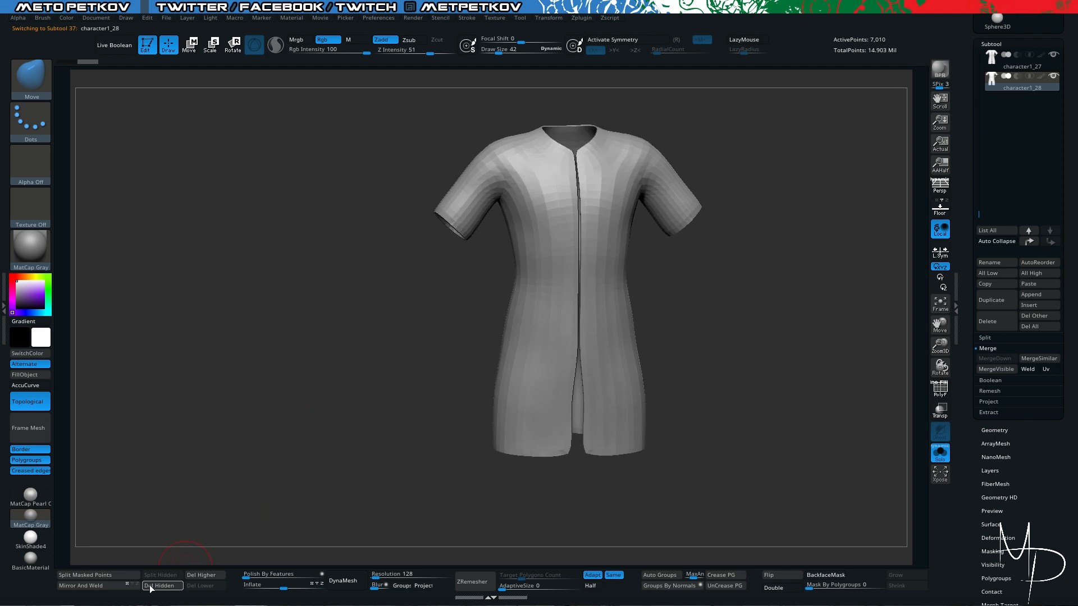
click(200, 576)
click(159, 585)
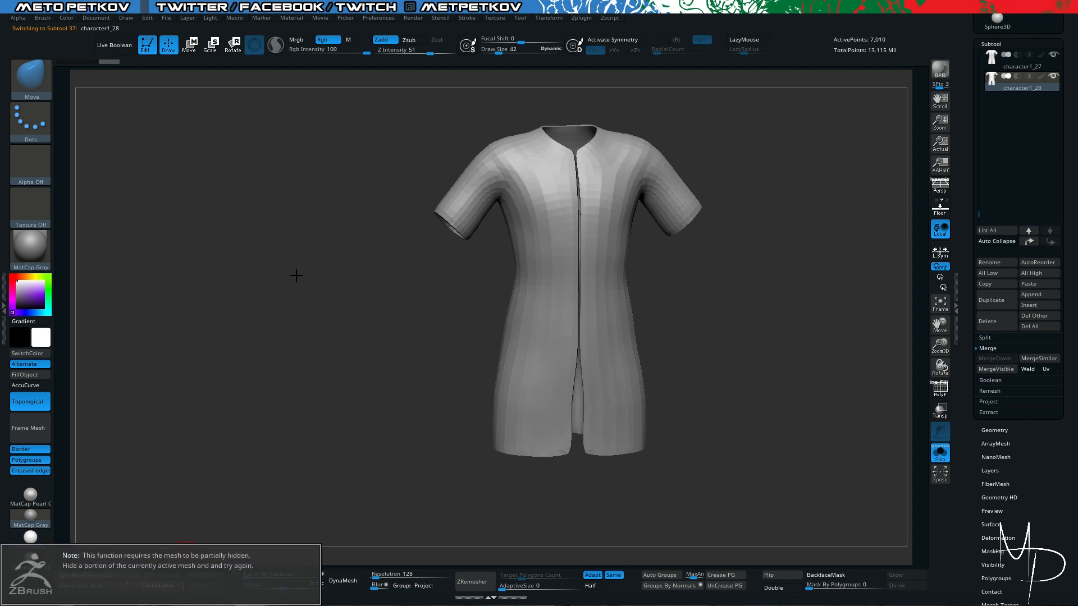
- Group the duplicated coat's polygons by normals, isolate its outer shell and delete the hidden inner faces
key(alt+s)
key(alt+s)
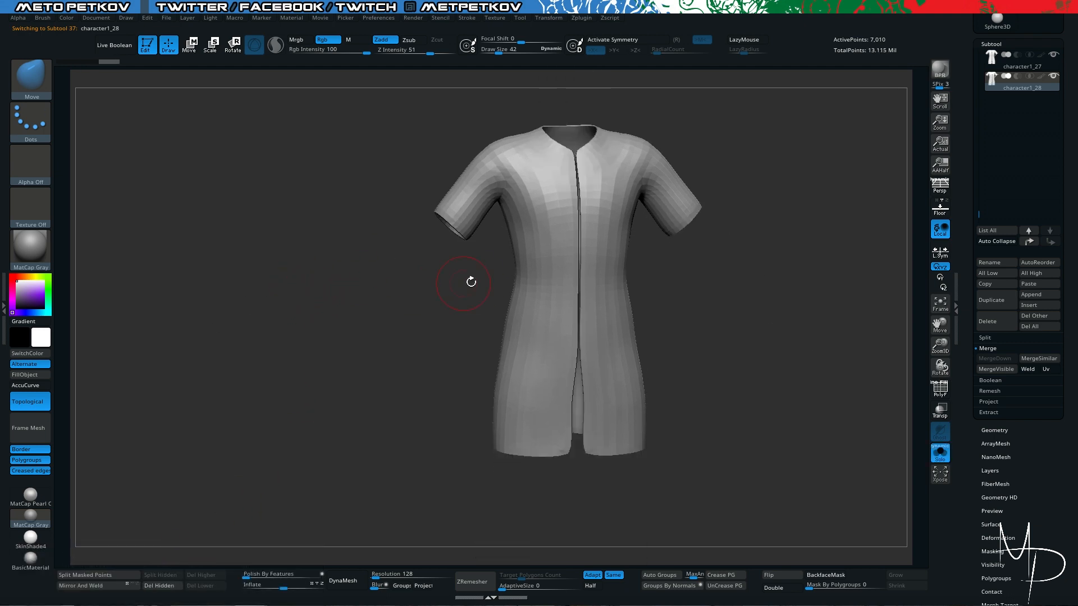
key(shift+f)
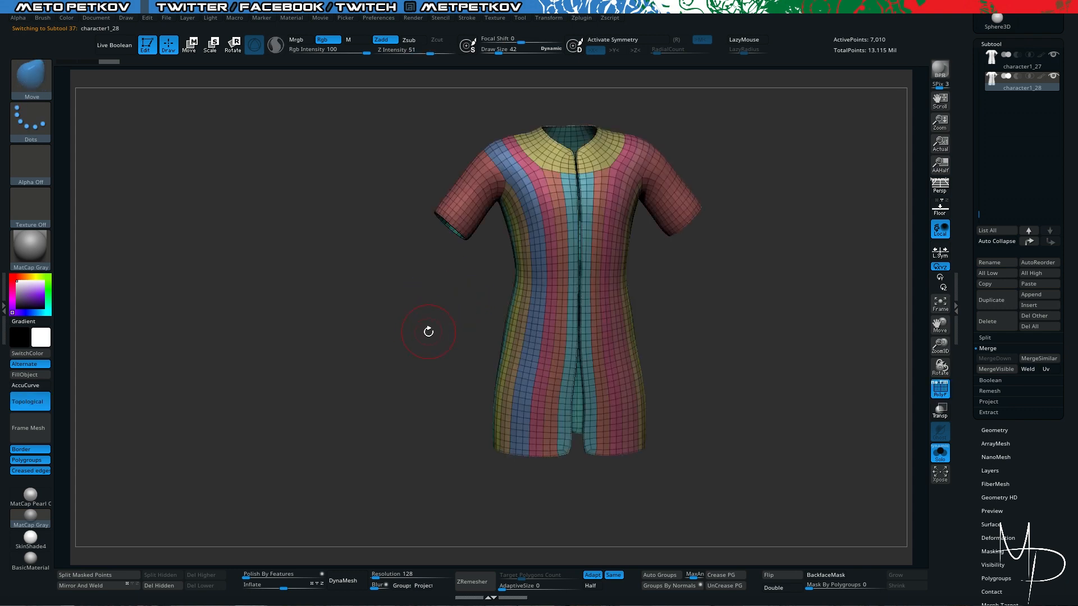
click(679, 585)
ctrl+shift+click(594, 241)
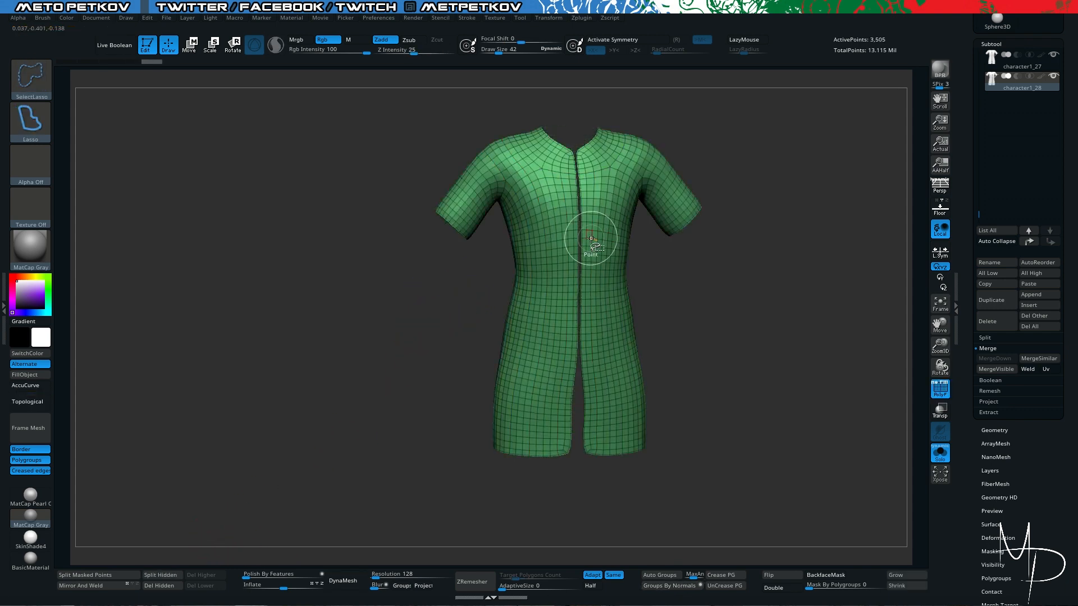
click(154, 586)
- DynaMesh the coat shell at resolution 128 and merge it into a single polygroup
click(341, 572)
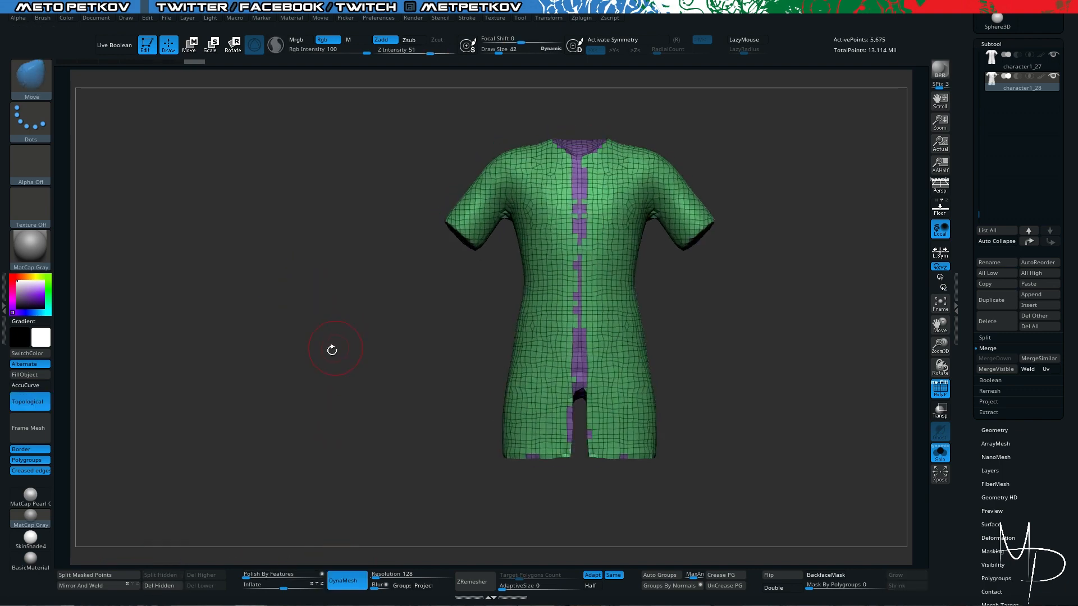
key(ctrl+w)
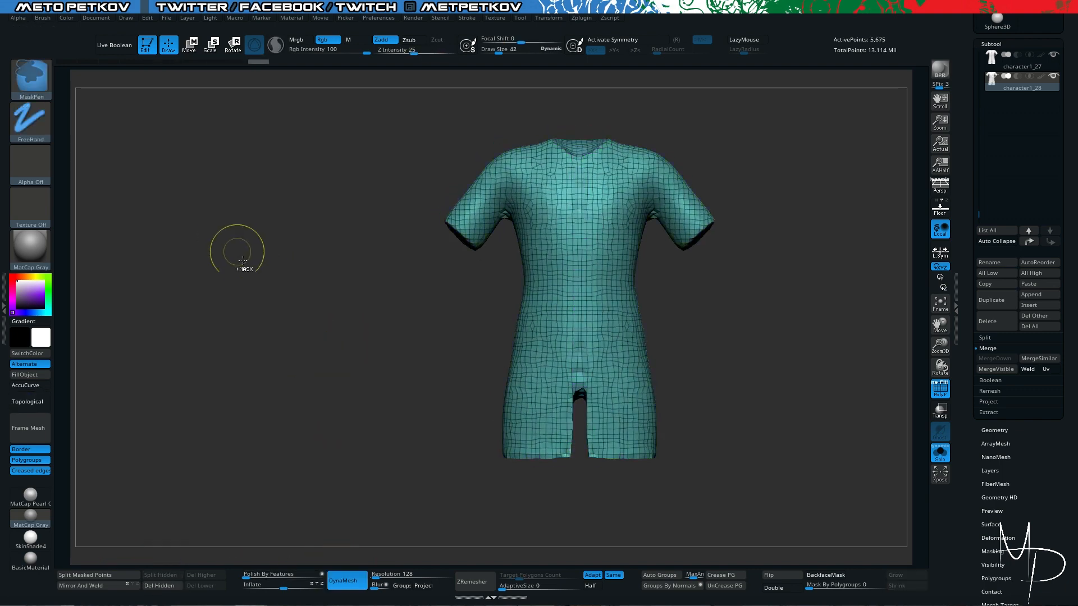
drag(282, 323, 266, 306)
key(alt+s)
key(alt+s)
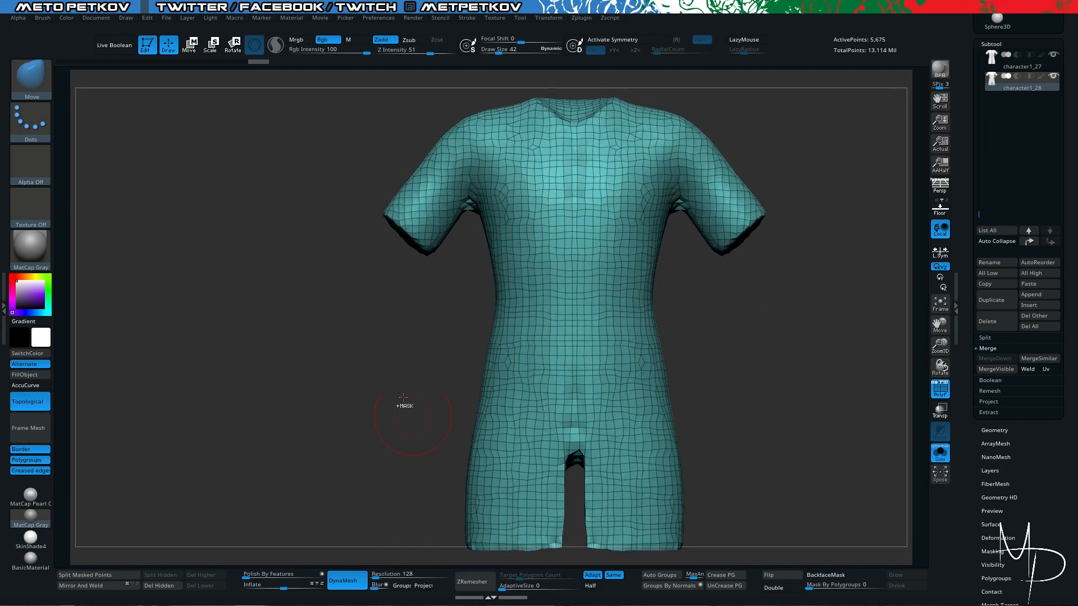
alt+drag(241, 236, 168, 281)
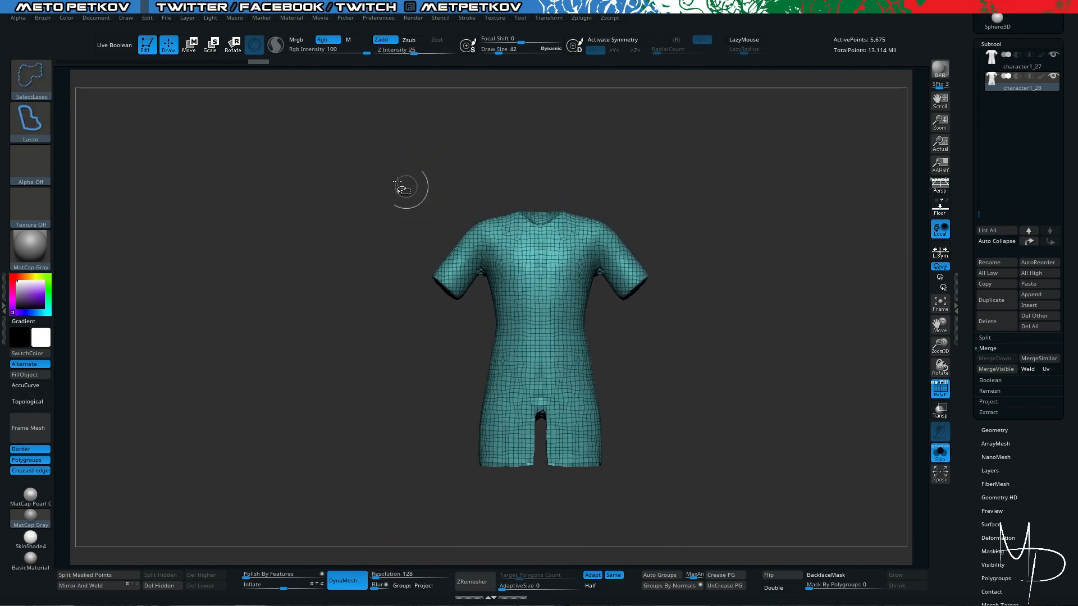
- Isolate the coat's waist section with a rectangular selection and delete the hidden geometry above and below it
ctrl+shift+click(34, 85)
ctrl+shift+click(137, 95)
mouse_move(328, 155)
ctrl+alt+shift+mouse_down()
mouse_move(611, 280)
mouse_move(735, 308)
ctrl+alt+shift+mouse_up()
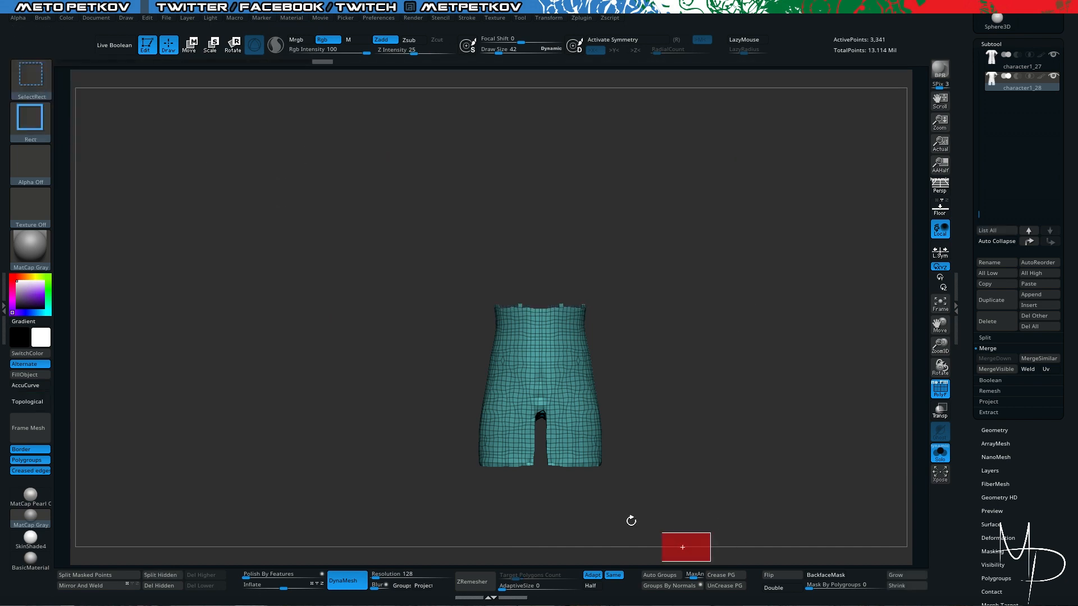
ctrl+alt+shift+drag(662, 533, 356, 377)
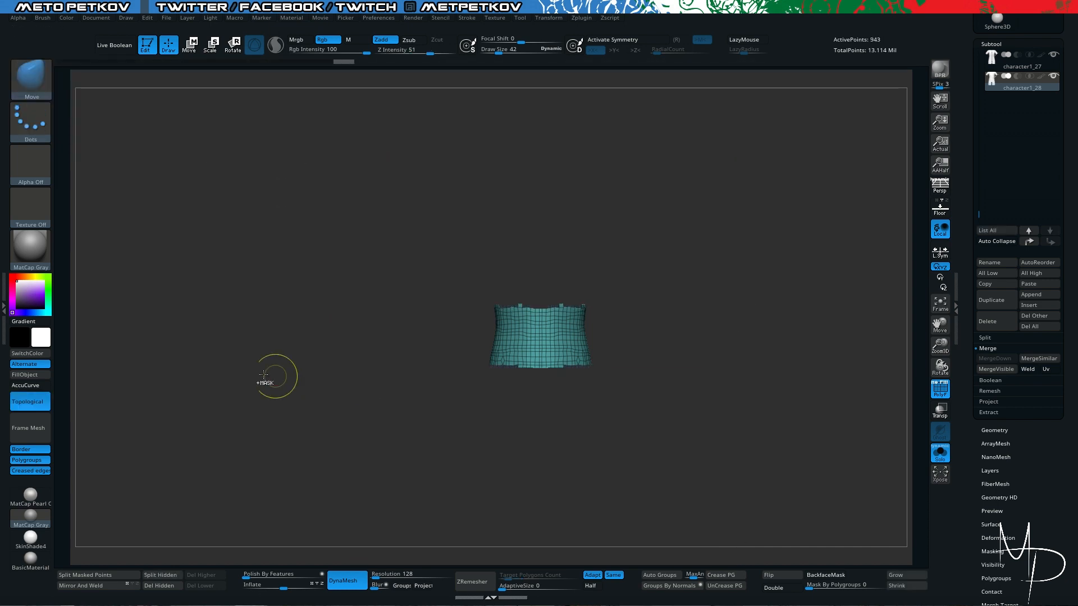
click(153, 587)
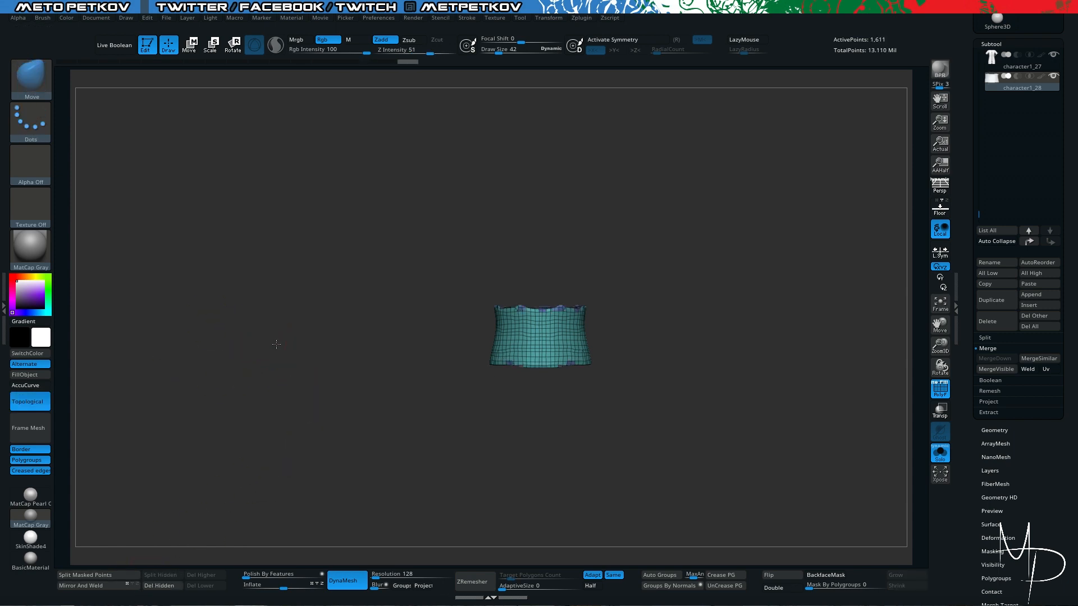
- Update the DynaMesh to close the waist section, assign it one polygroup and polish it by features
drag(276, 344, 248, 323)
key(ctrl+w)
drag(285, 574, 322, 574)
shift+drag(266, 431, 265, 402)
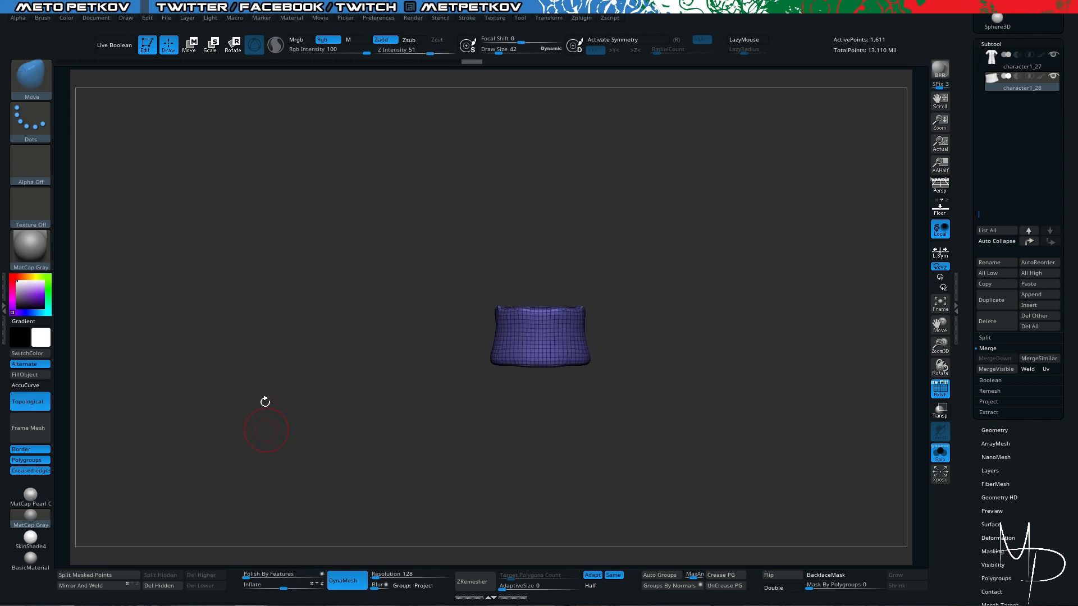
key(alt+s)
drag(220, 310, 231, 320)
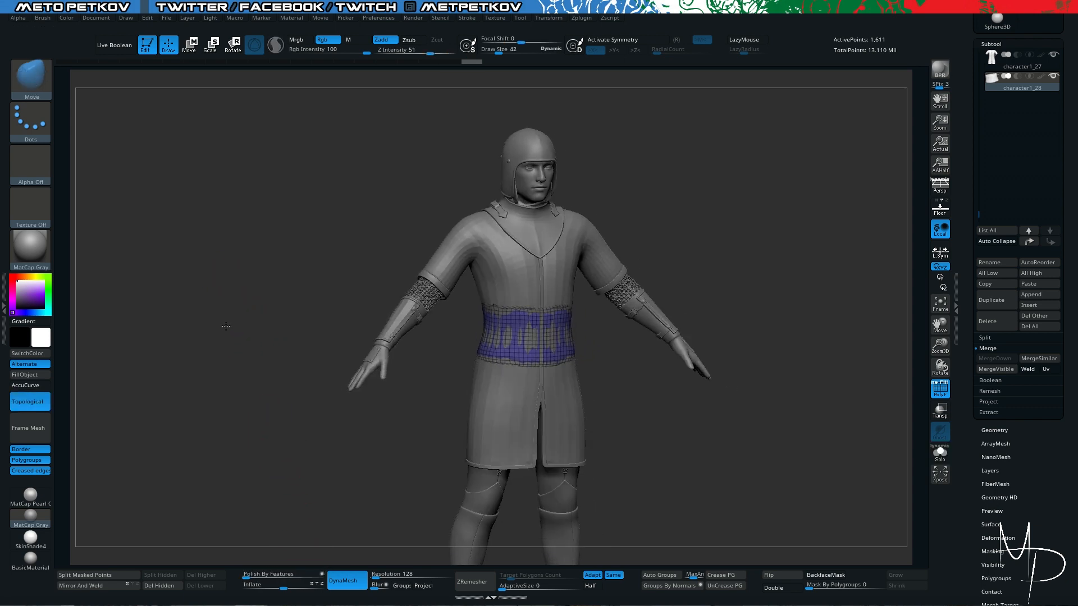
key(alt+s)
drag(314, 474, 337, 430)
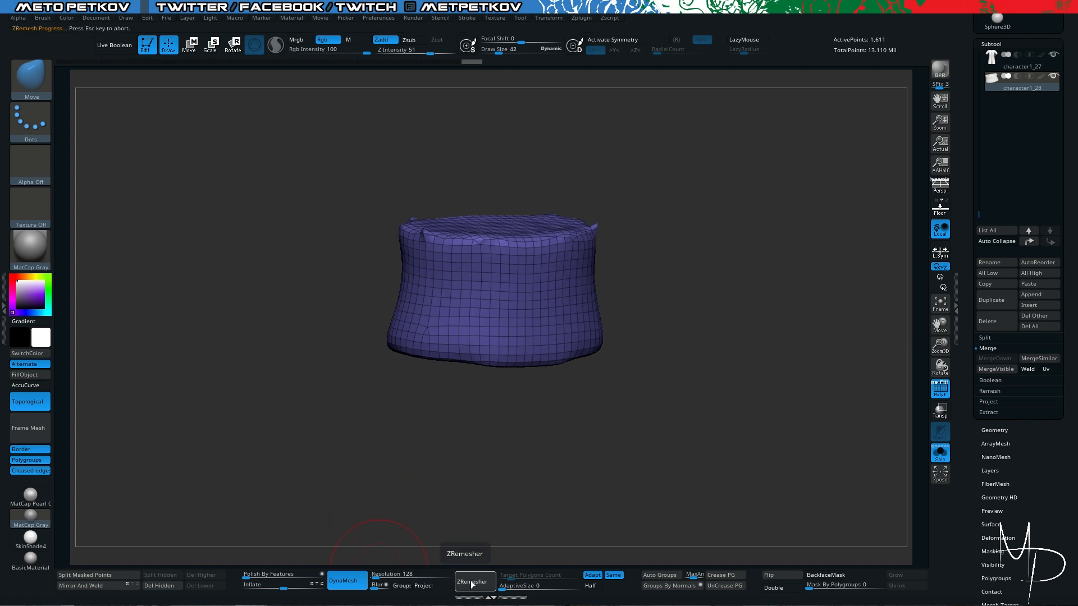
- Undo the asymmetric ZRemesher pass and remesh the waist piece with X symmetry enabled
shift+drag(253, 383, 223, 345)
key(ctrl+z)
key(x)
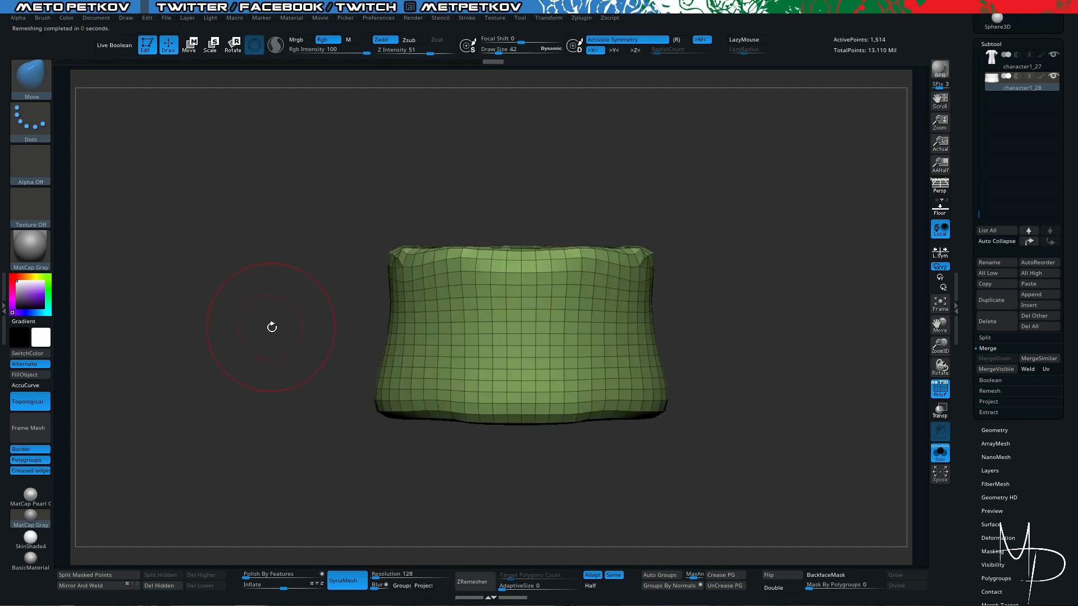
key(alt+s)
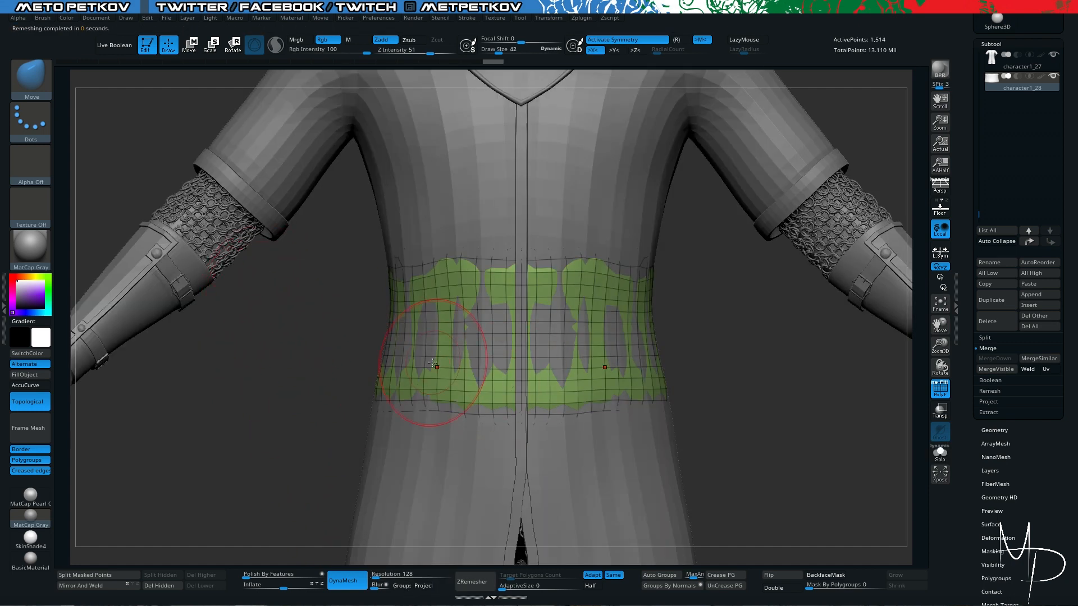
key(alt+s)
key(alt+s)
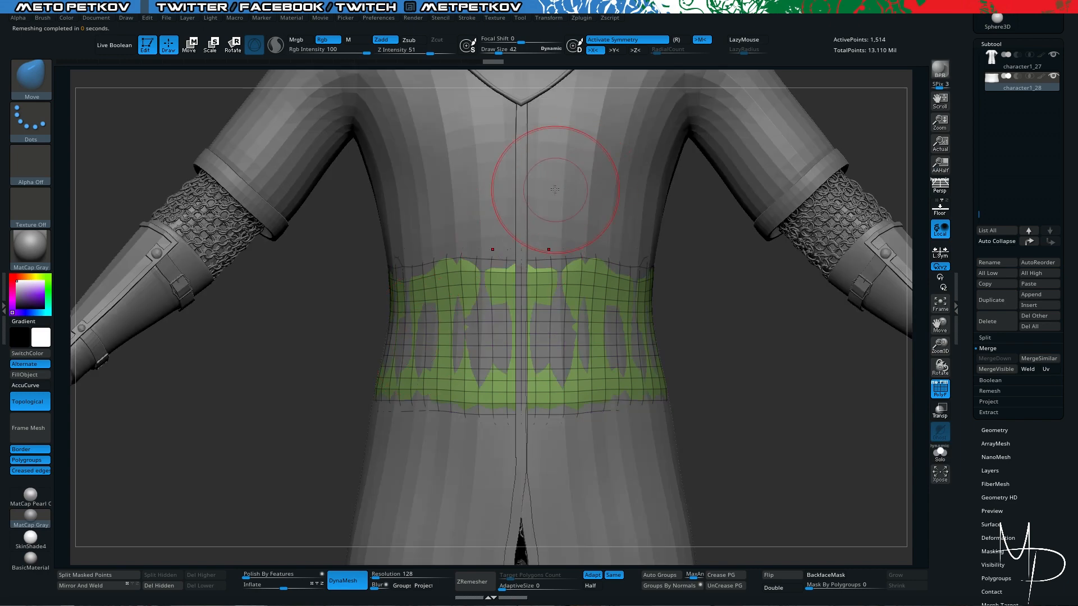
key(alt+s)
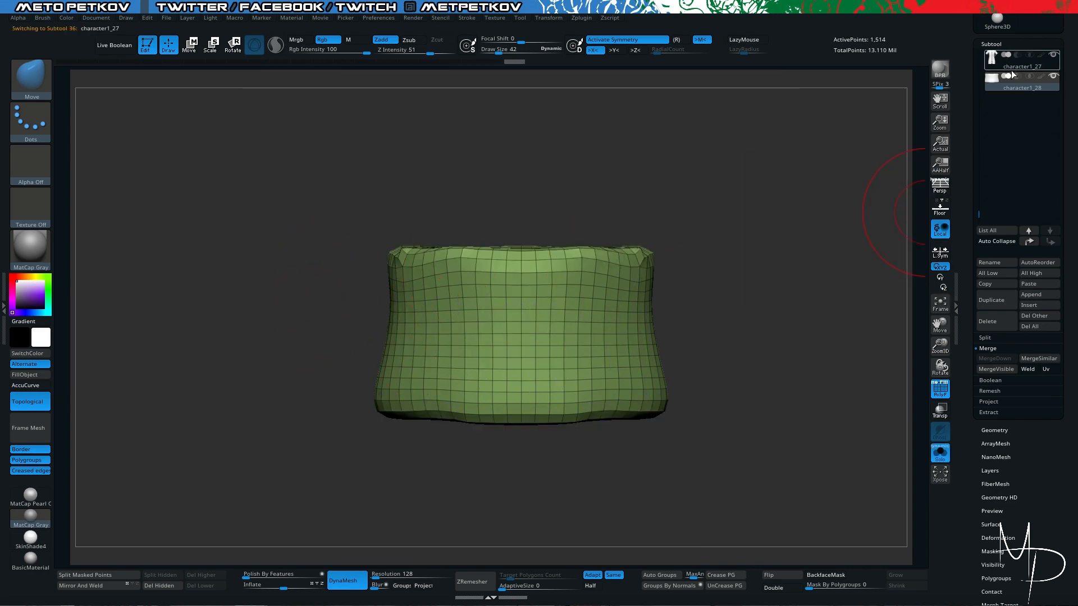
- Activate the original coat subtool and choose the CurveStrapSnap brush
click(1012, 71)
drag(230, 340, 382, 314)
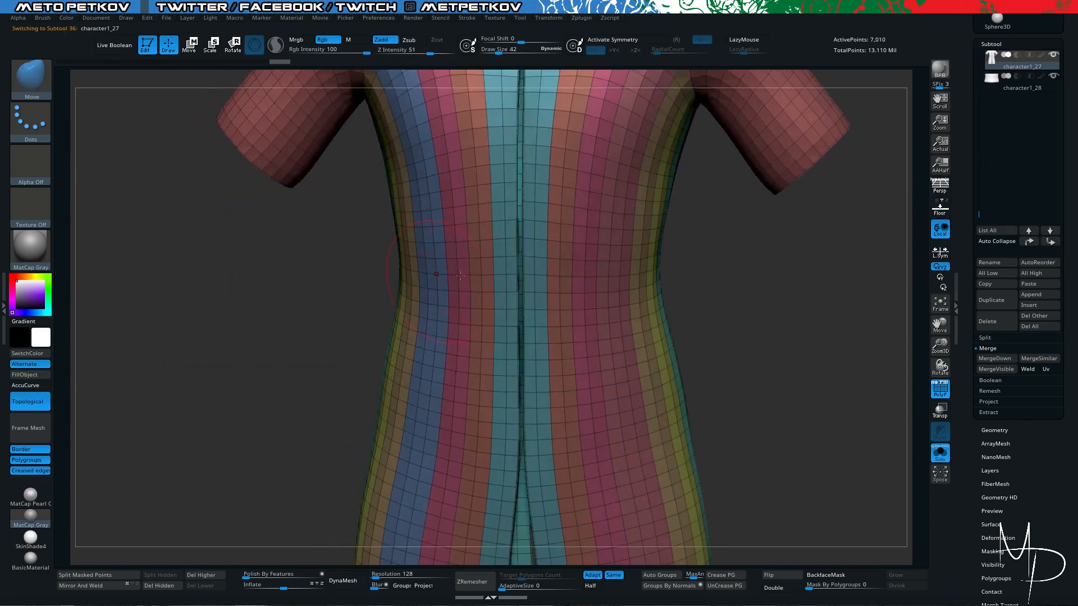
mouse_move(250, 326)
mouse_down()
mouse_move(247, 294)
mouse_move(243, 313)
mouse_up()
key(b)
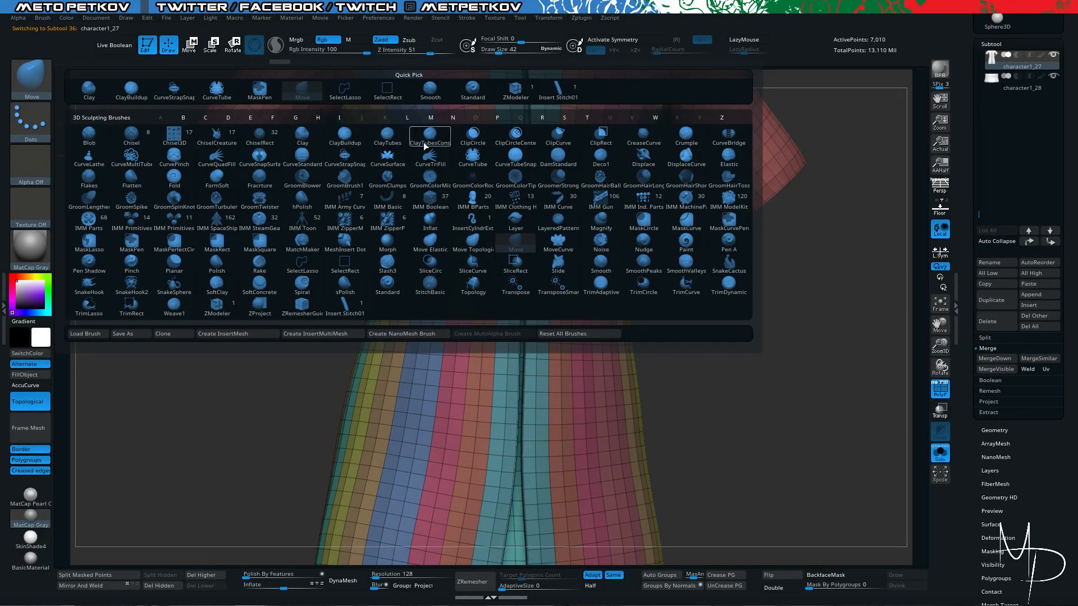
click(345, 158)
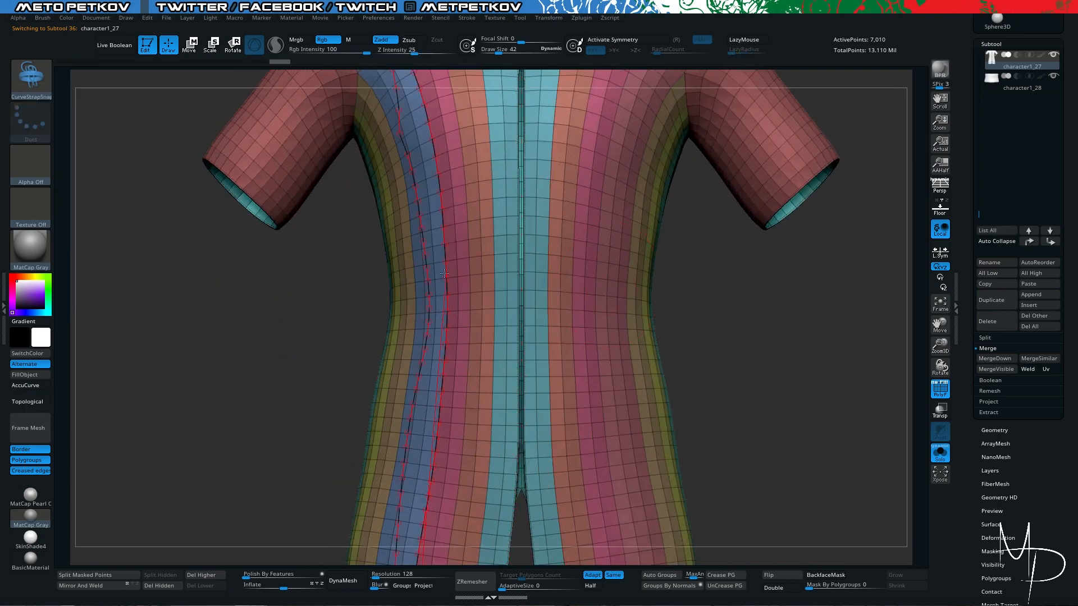
click(557, 288)
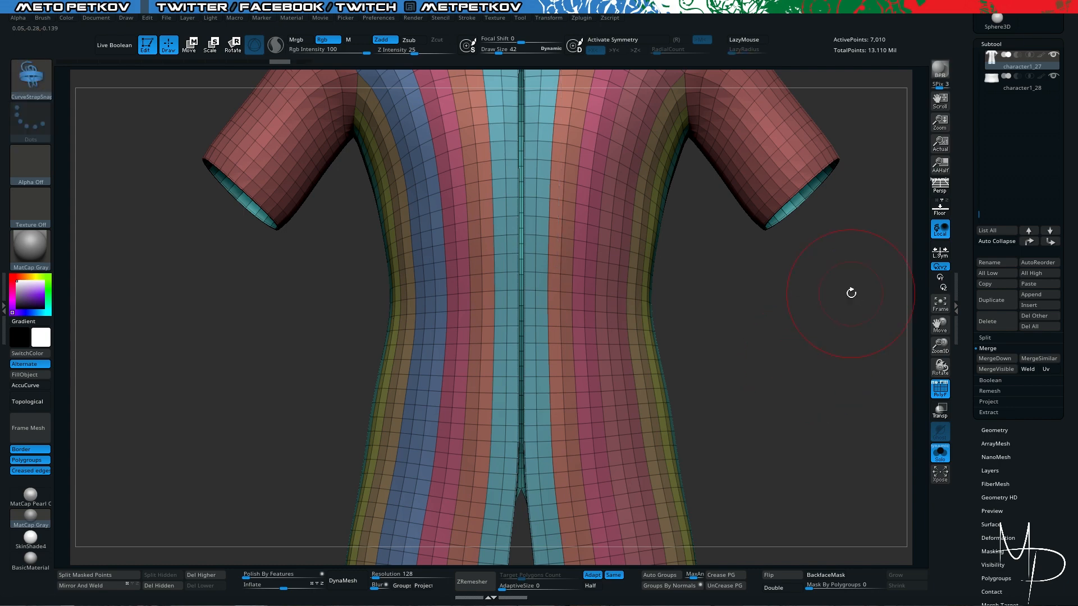
- Switch to the waist subtool and hide one horizontal edge loop around its lower part with the SelectLasso brush
click(1029, 78)
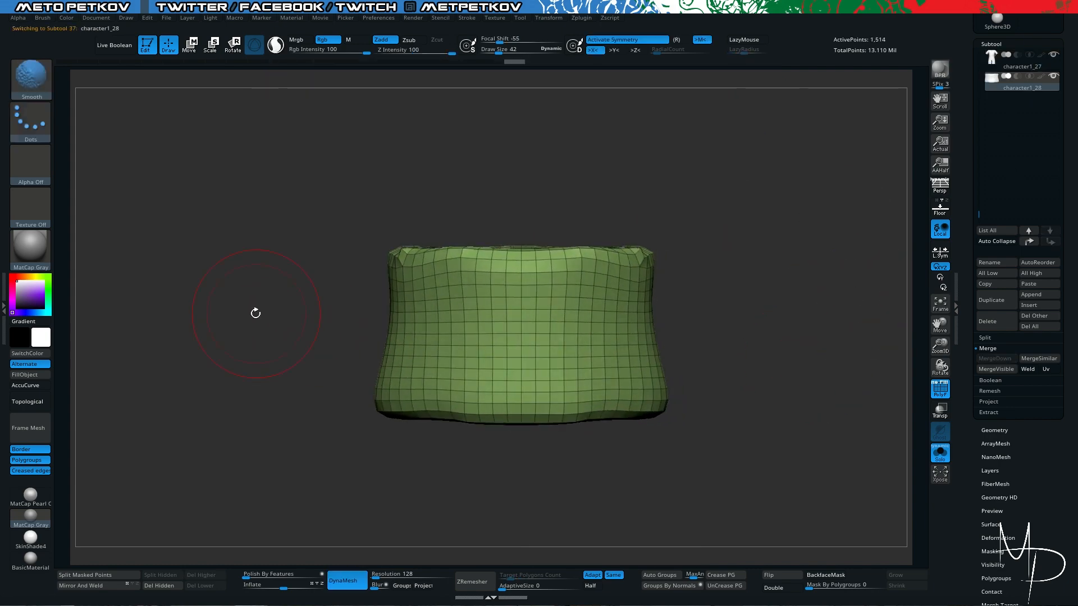
ctrl+shift+click(40, 79)
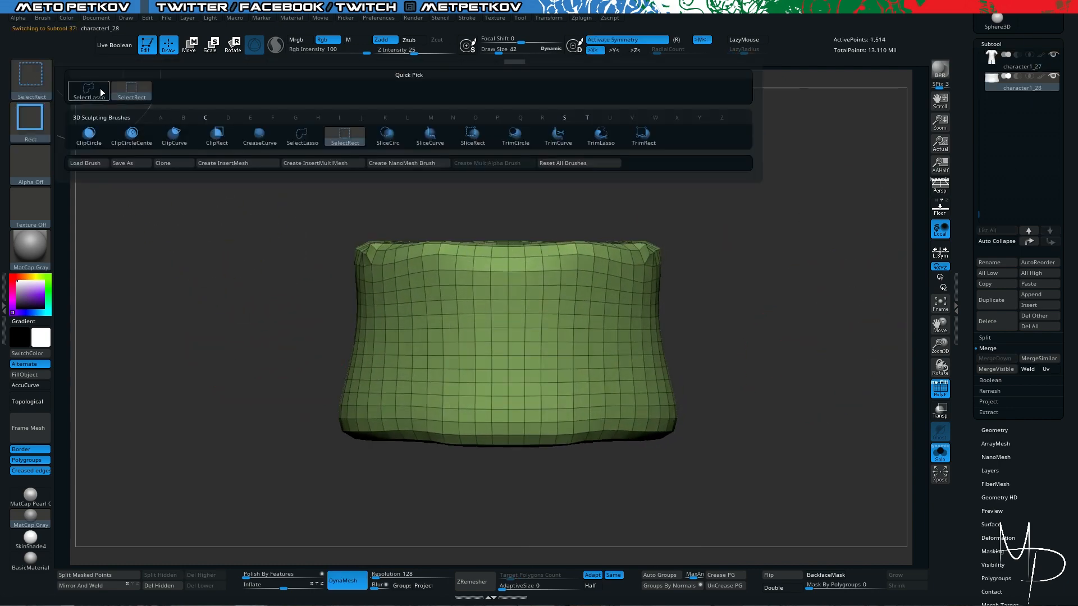
ctrl+shift+click(101, 89)
key(shift+s)
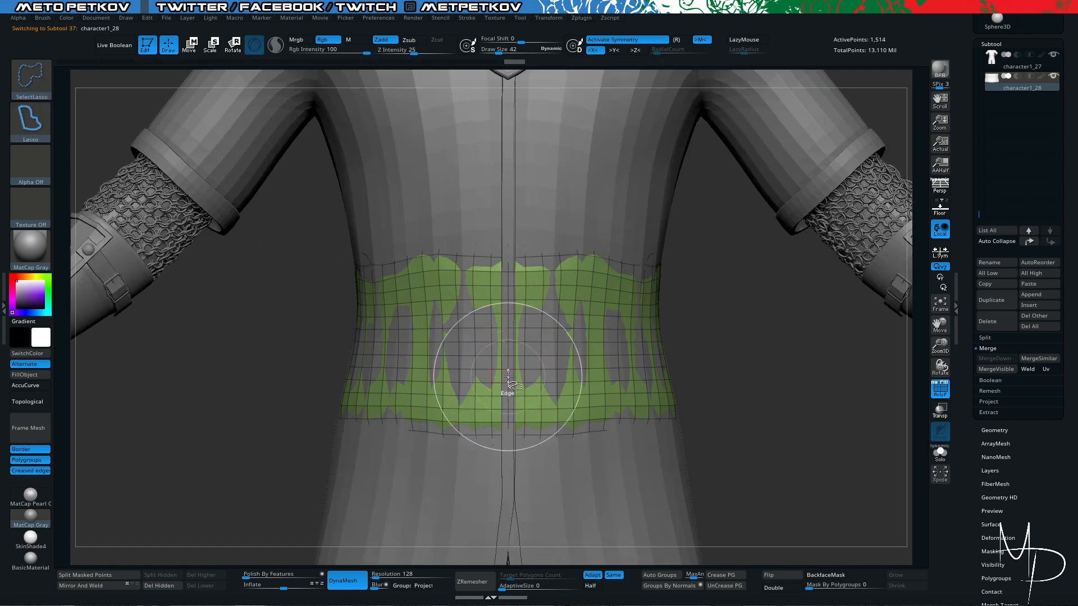
key(shift+s)
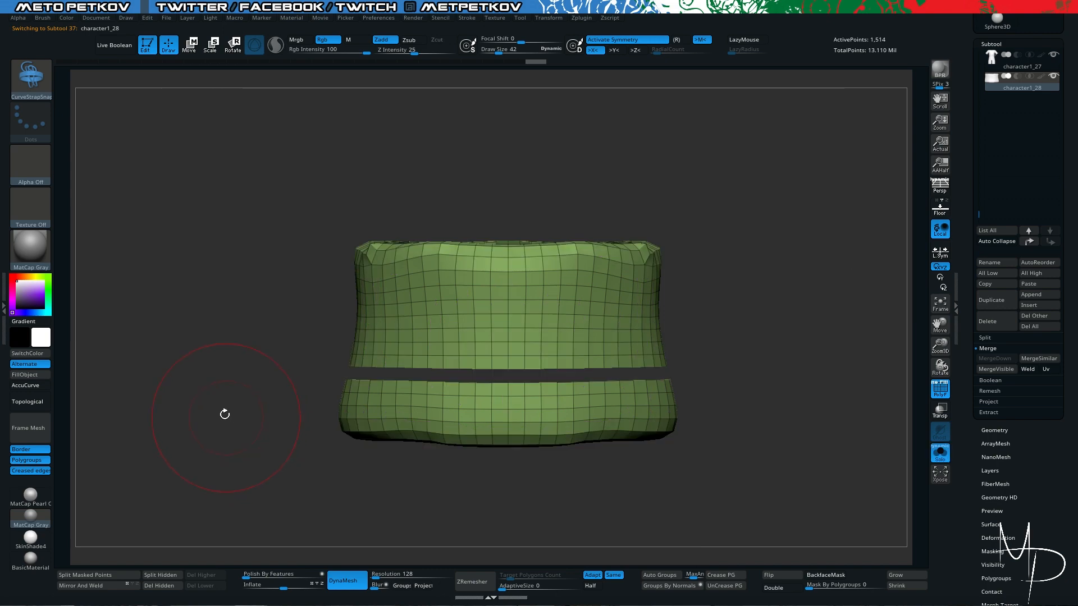
mouse_move(224, 415)
alt+mouse_down()
mouse_move(227, 325)
mouse_move(242, 351)
alt+mouse_up()
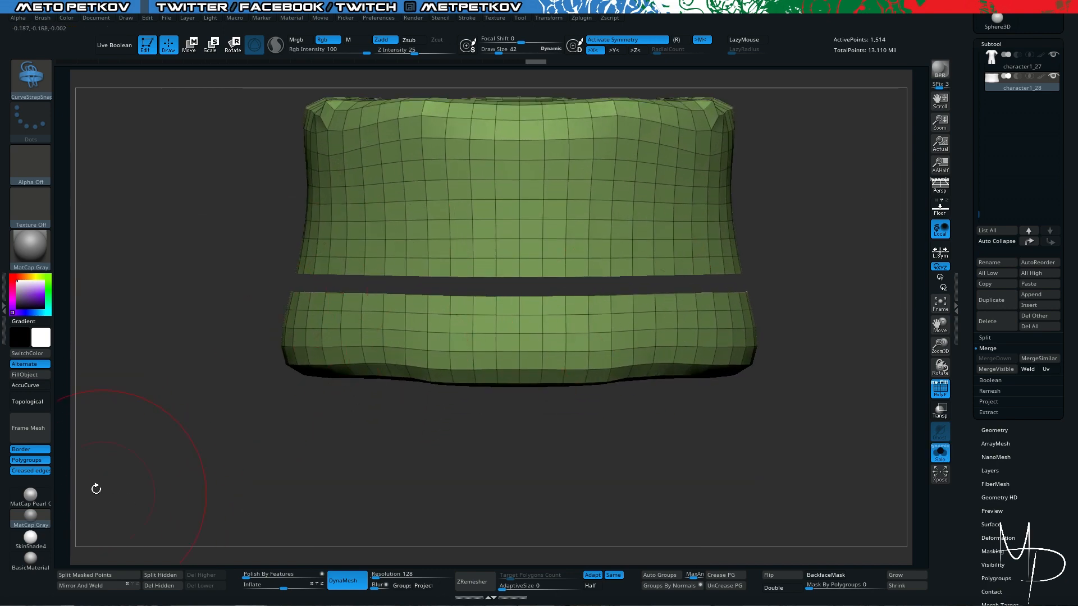
- Split the waist loop into its own polygroup and frame it with curves along polygroup borders only
ctrl+shift+click(129, 483)
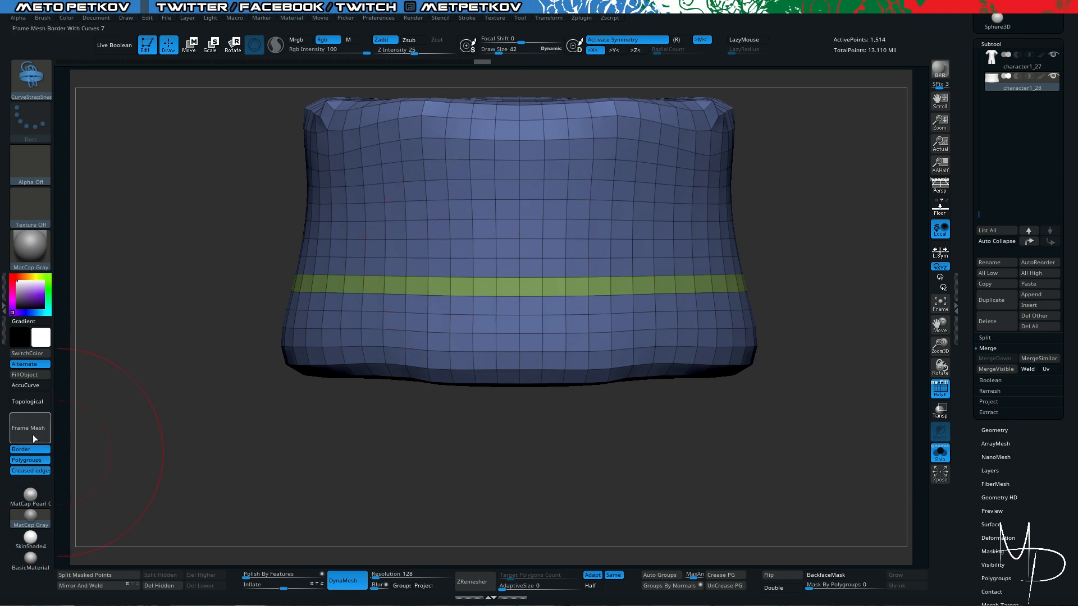
click(467, 18)
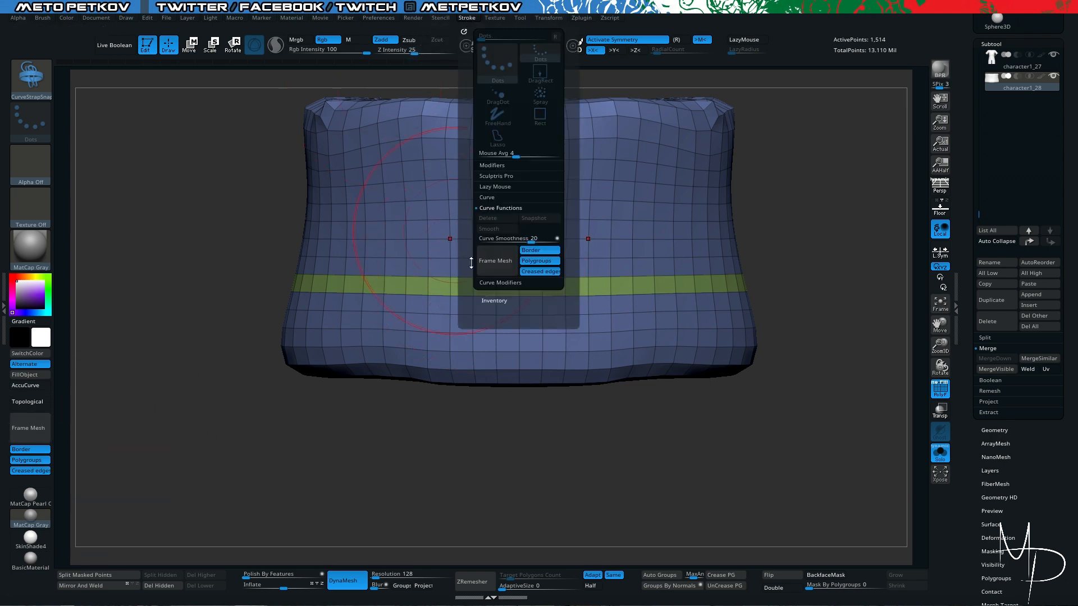
click(25, 452)
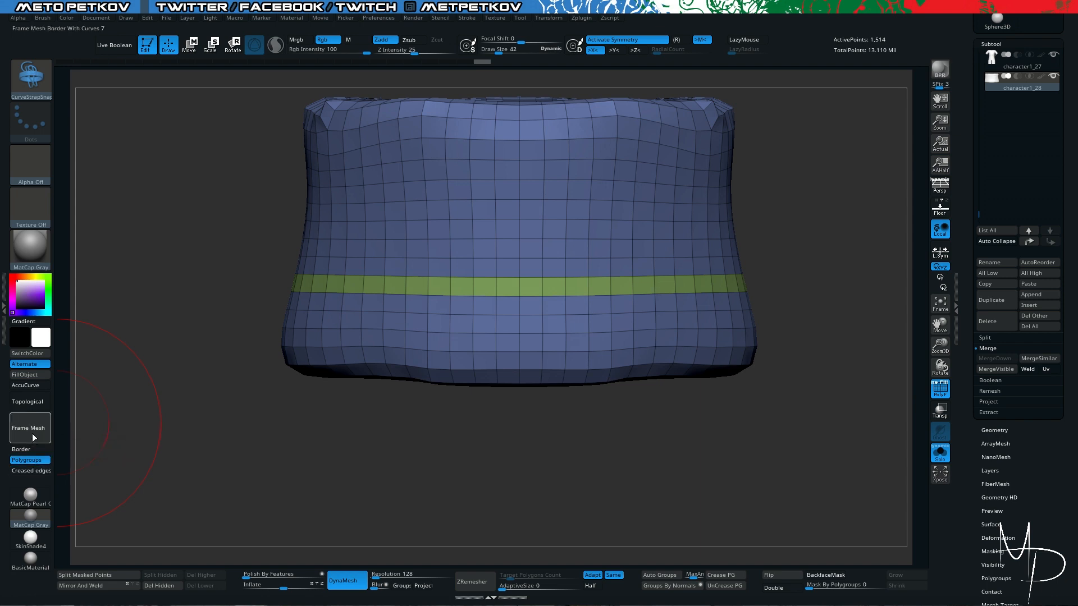
click(32, 435)
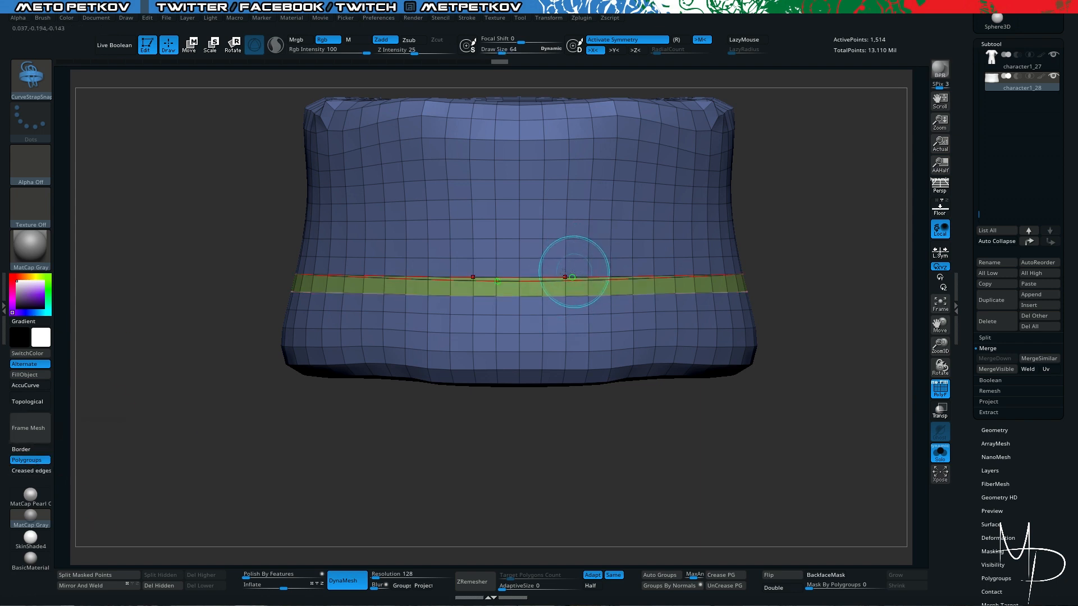
- Undo the last curve edit, adjust the Draw Size and generate a CurveStrapSnap strap along the loop's upper curve
key(ctrl+z)
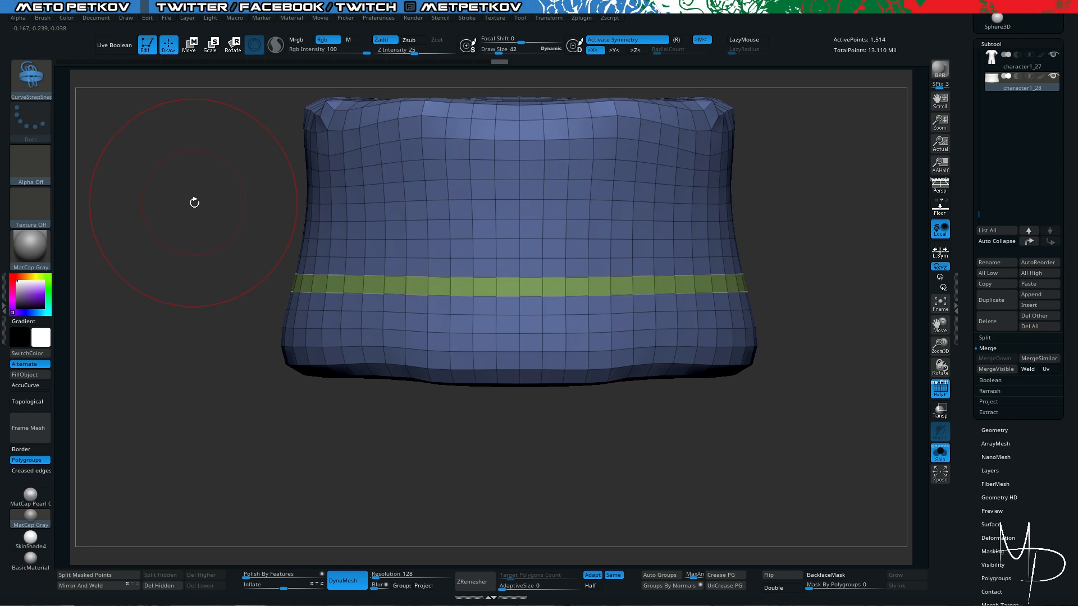
key(space)
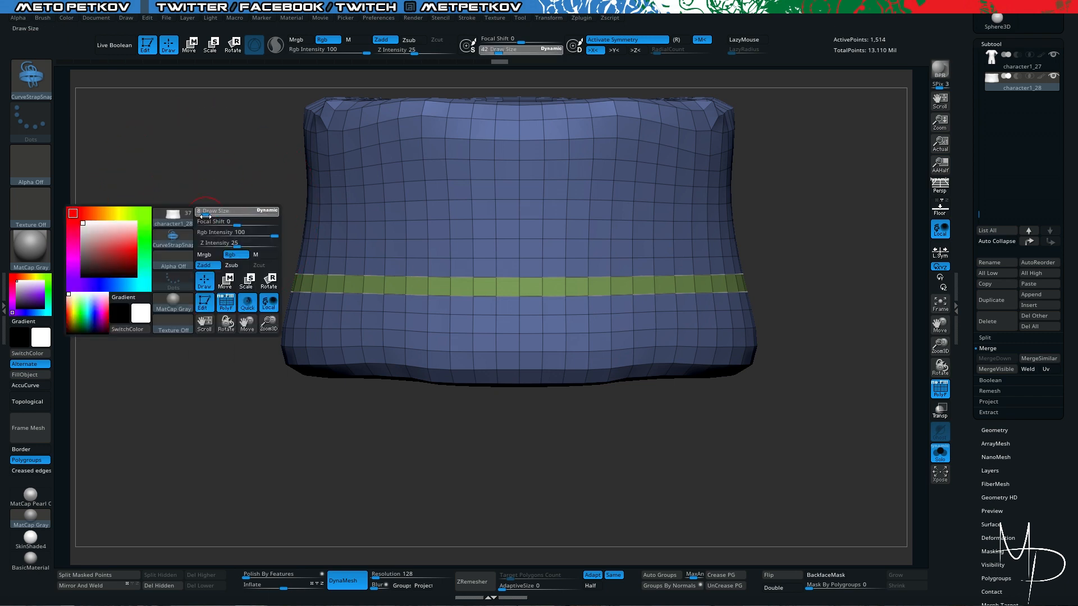
drag(205, 216, 218, 216)
click(520, 278)
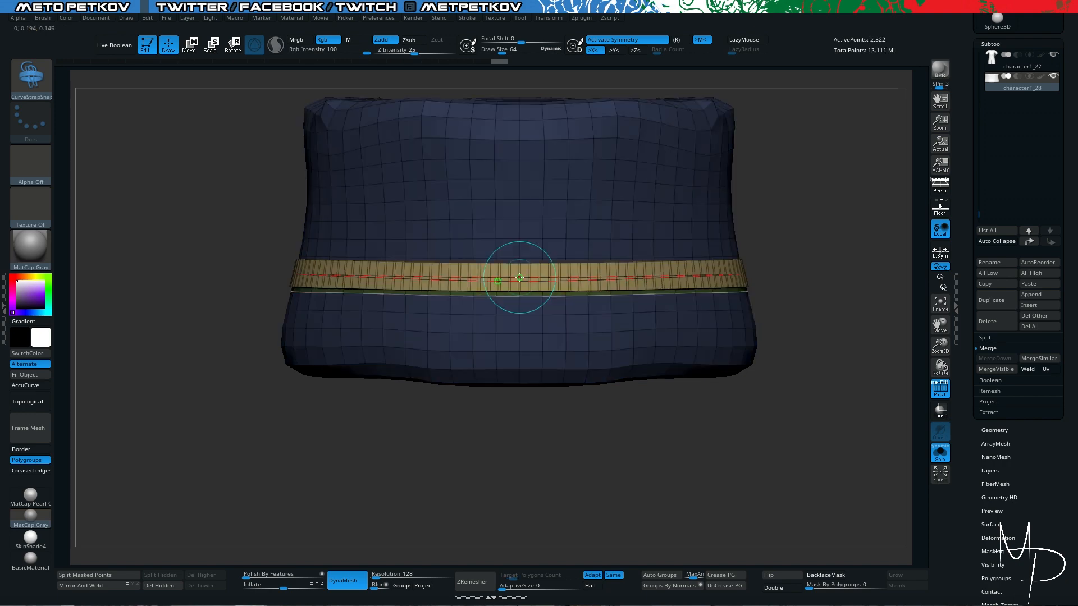
- Undo the strap, set the current color to white and regenerate the strap along the loop's upper curve with symmetry off
mouse_move(725, 424)
mouse_down()
mouse_move(741, 467)
mouse_move(750, 436)
mouse_up()
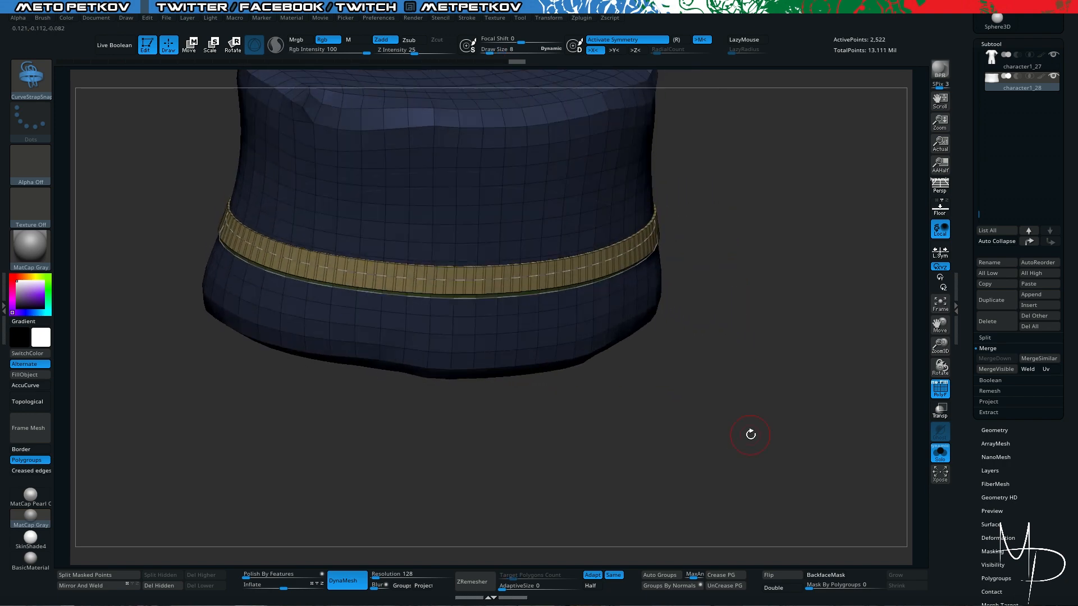
key(ctrl+z)
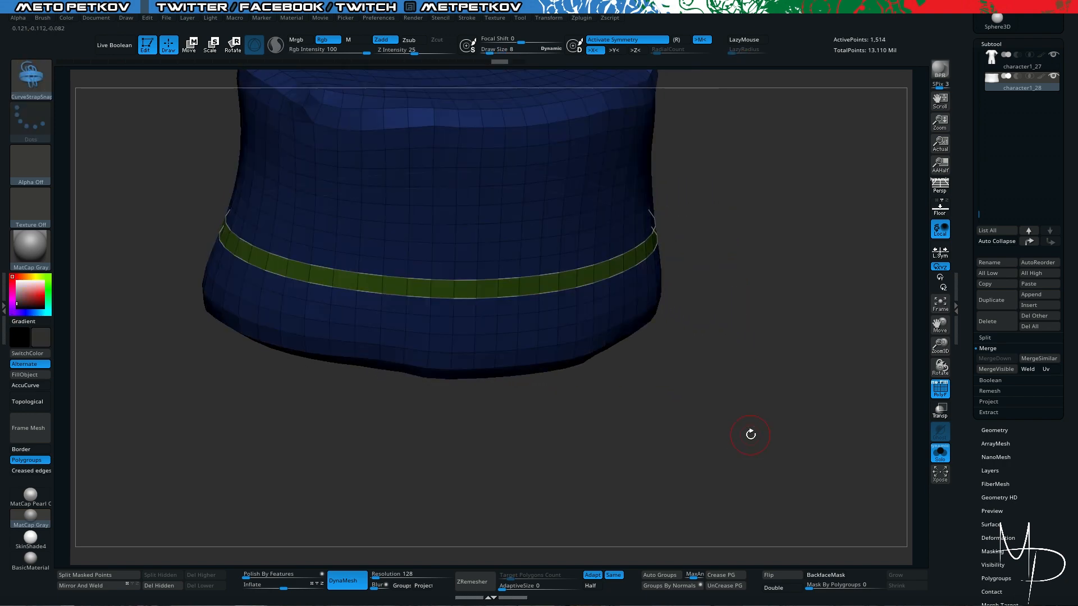
click(14, 279)
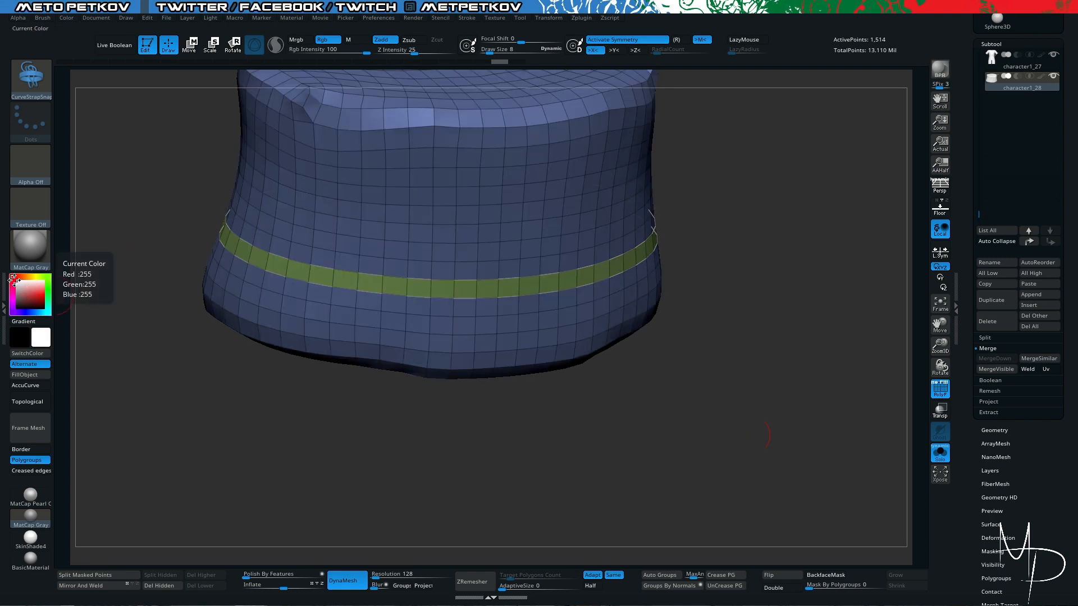
mouse_move(744, 486)
mouse_down()
mouse_move(754, 362)
mouse_move(723, 355)
mouse_up()
click(551, 276)
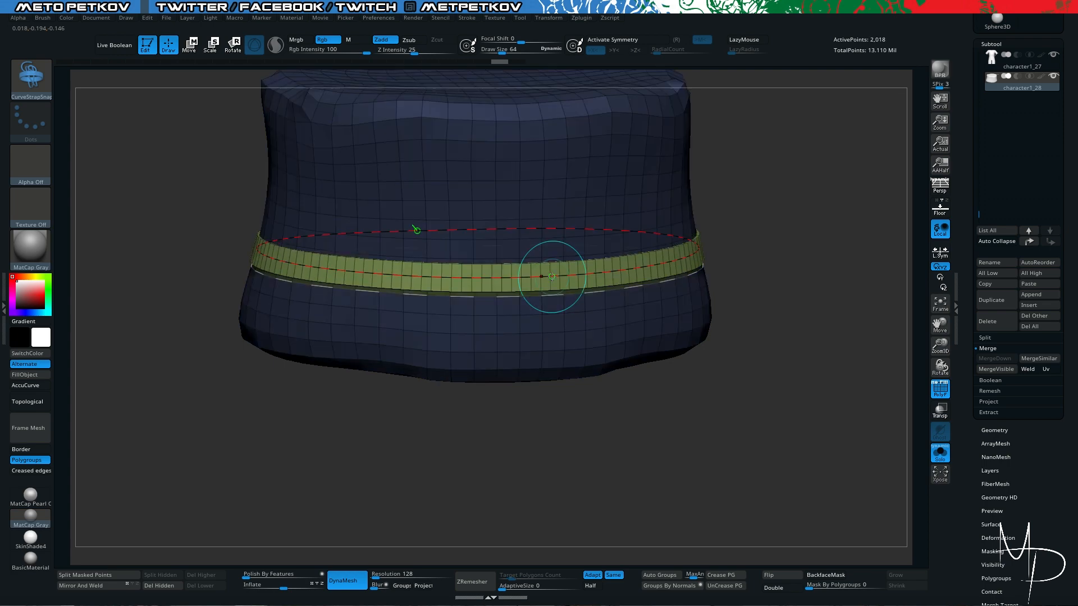
drag(782, 471, 757, 463)
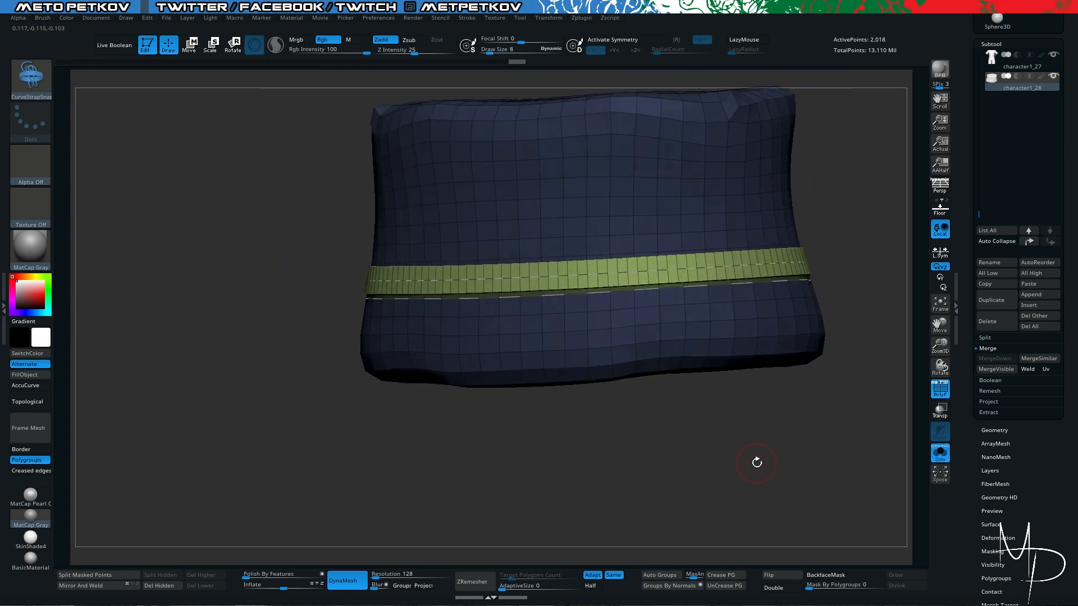
- Isolate the generated strap by hiding the waist guide mesh, and delete the hidden geometry
drag(175, 215, 407, 209)
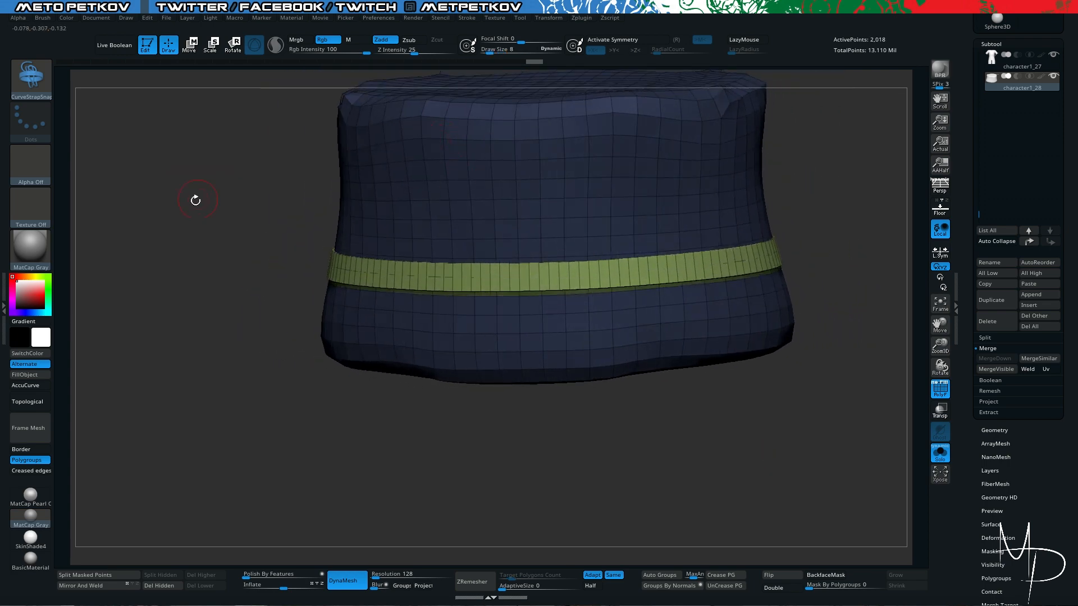
drag(195, 199, 233, 384)
alt+drag(241, 348, 236, 389)
ctrl+drag(229, 298, 135, 159)
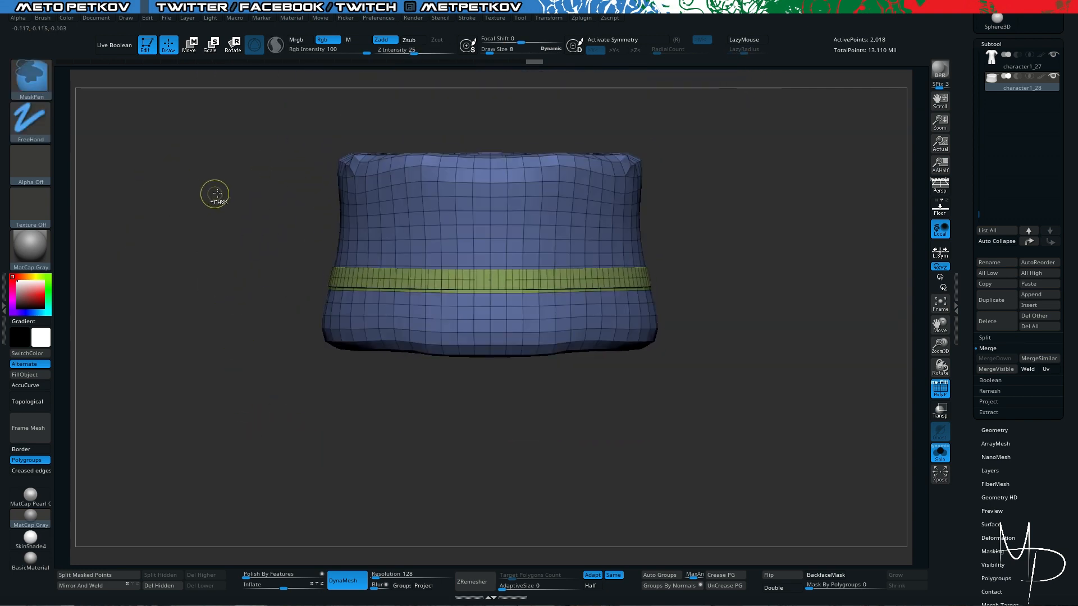
mouse_move(348, 159)
ctrl+shift+mouse_down()
mouse_move(524, 215)
mouse_move(354, 163)
ctrl+shift+mouse_up()
mouse_move(212, 168)
mouse_down()
mouse_move(285, 218)
mouse_move(253, 183)
mouse_move(219, 228)
mouse_up()
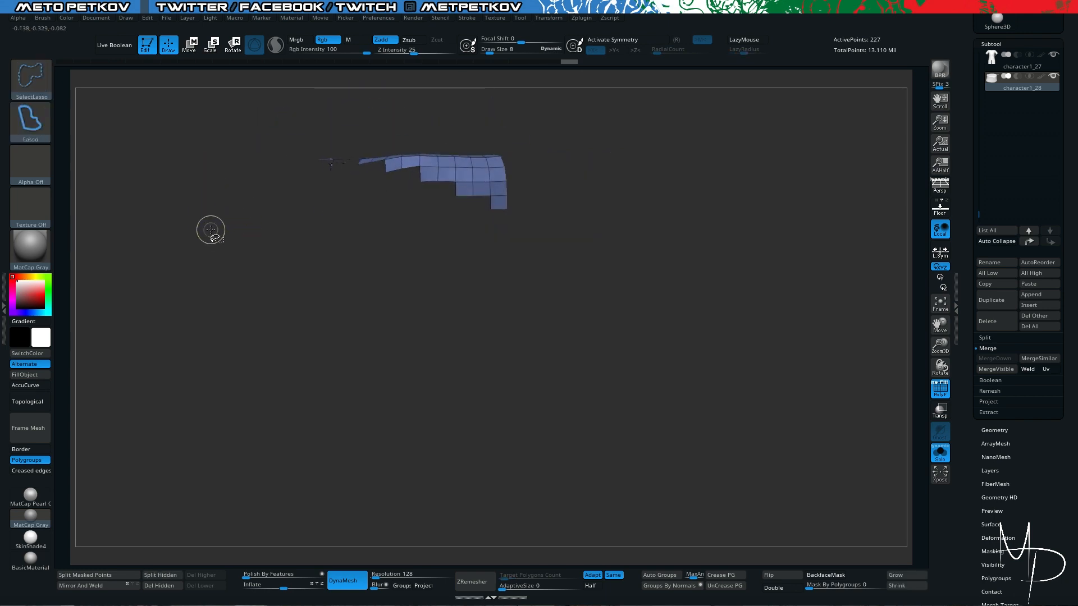
ctrl+shift+click(211, 228)
drag(727, 391, 840, 479)
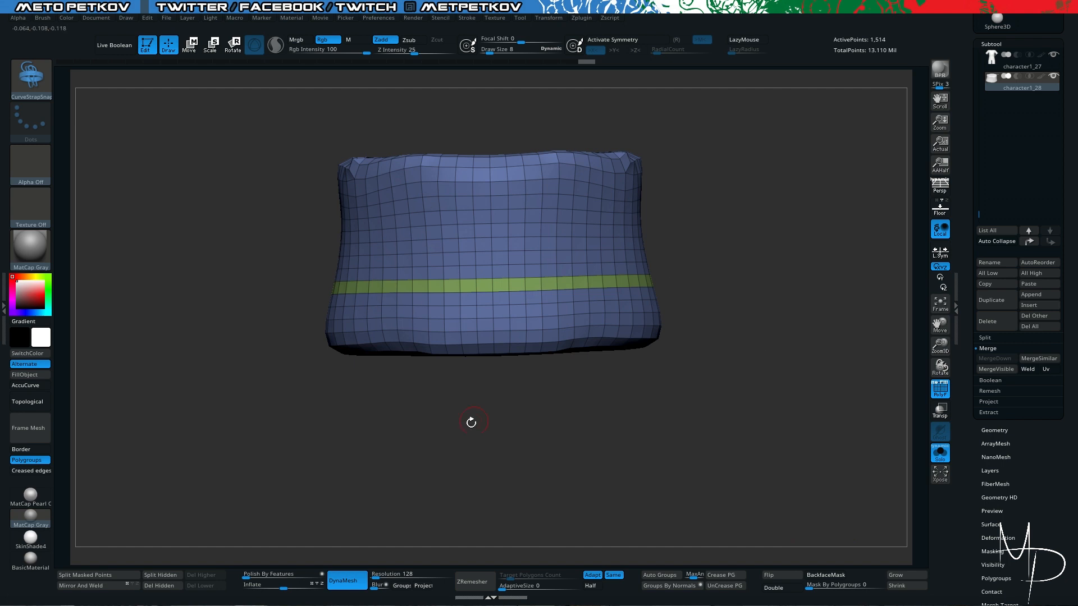
drag(159, 467, 233, 460)
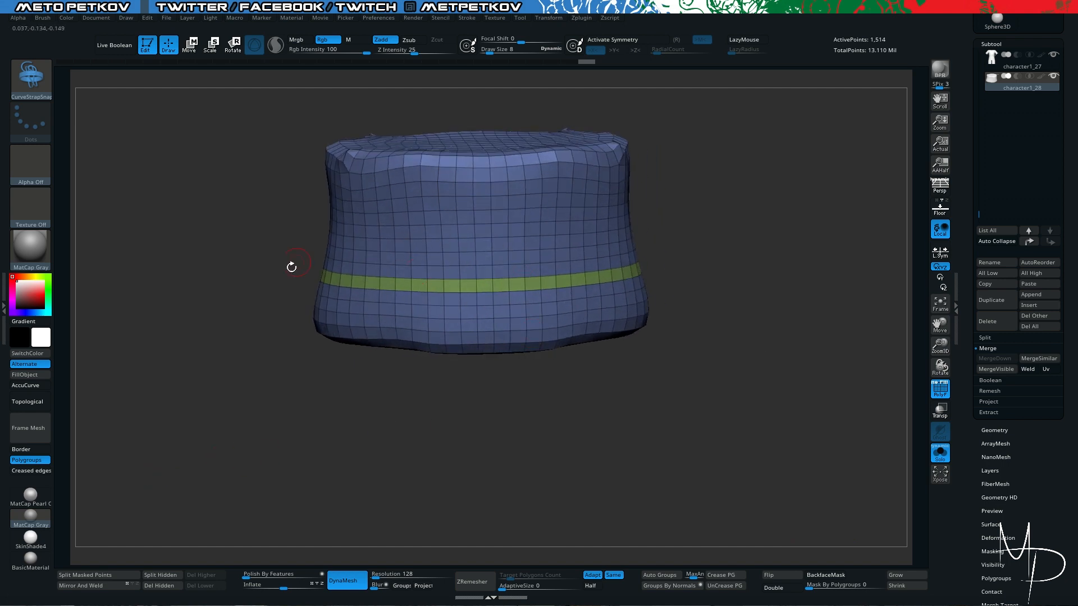
ctrl+shift+drag(224, 295, 190, 378)
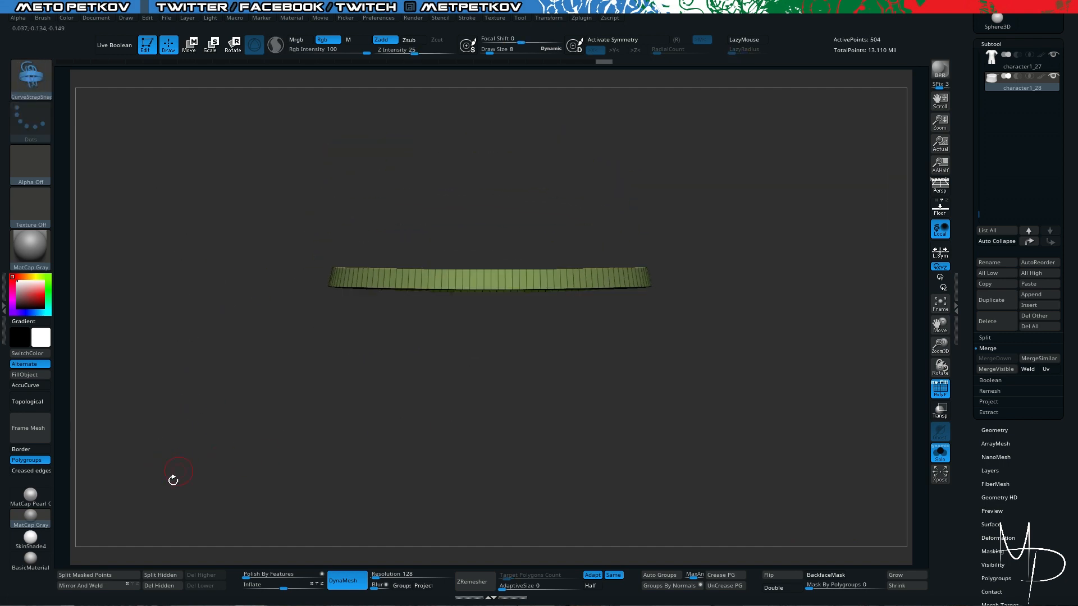
click(157, 586)
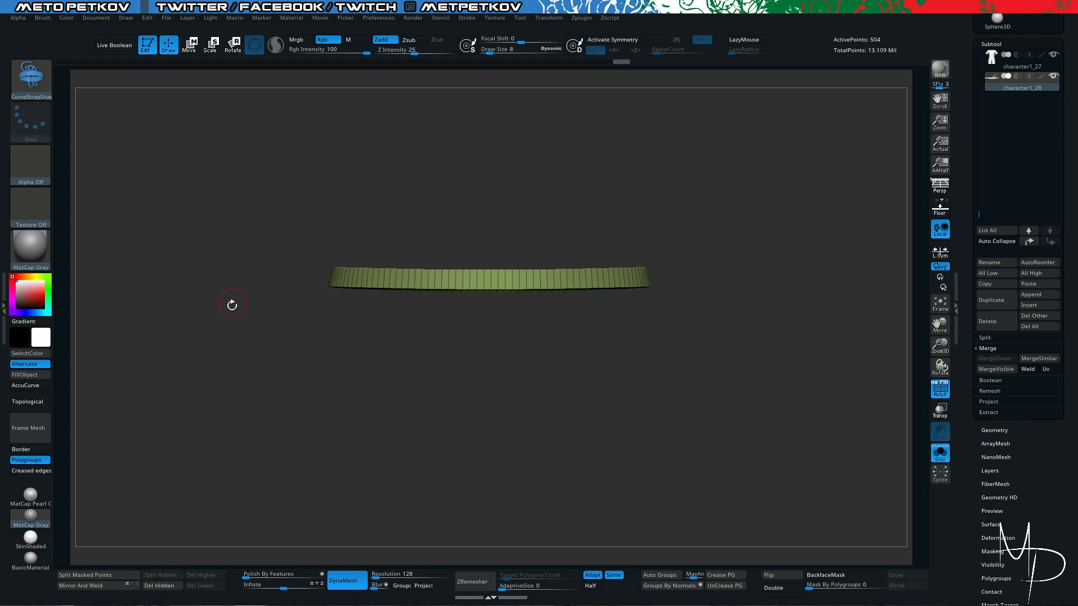
- Check the strap's fit against the full character and split its faces into polygroups by normals
key(alt+s)
key(f)
key(f)
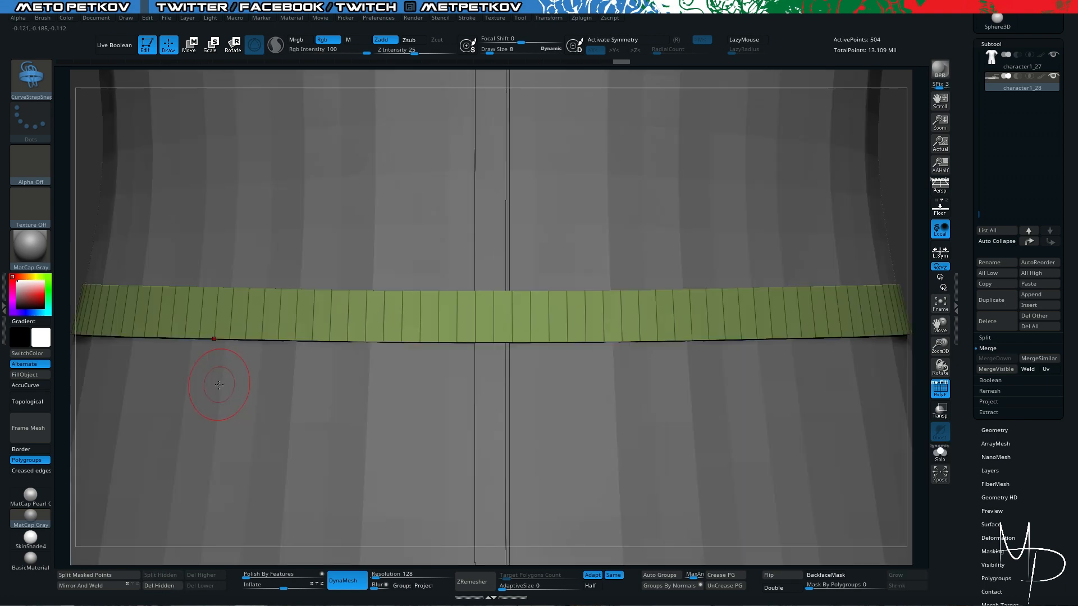
key(f)
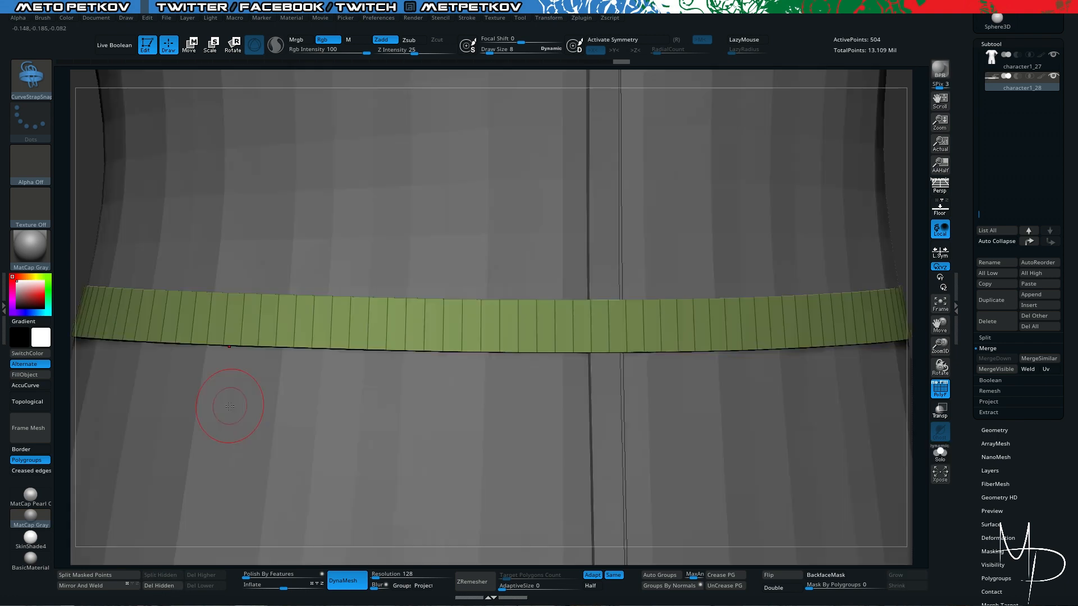
key(alt+shift+s)
drag(253, 418, 282, 432)
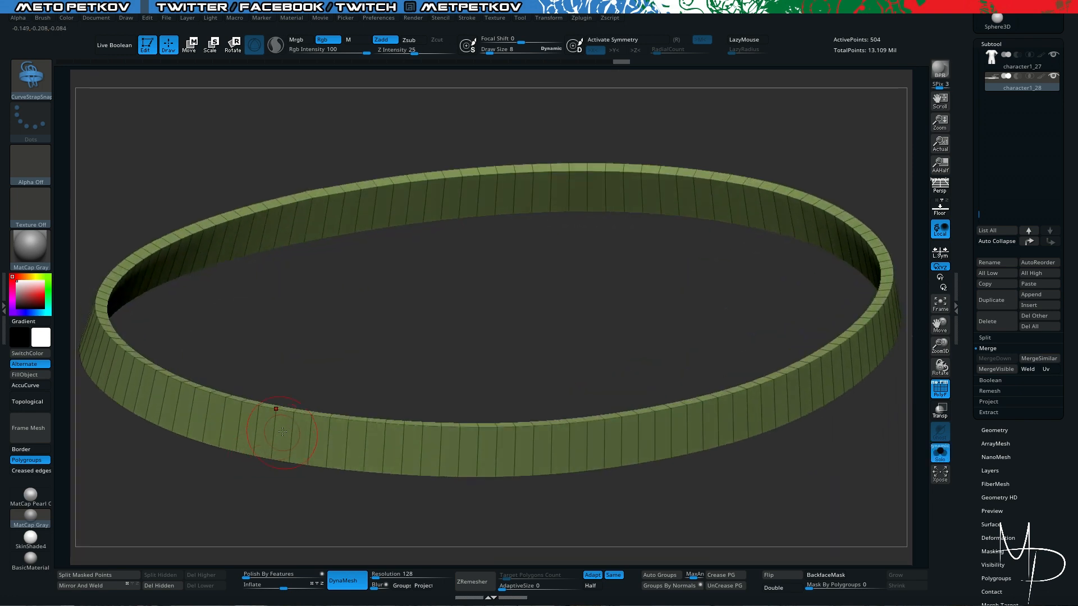
click(670, 586)
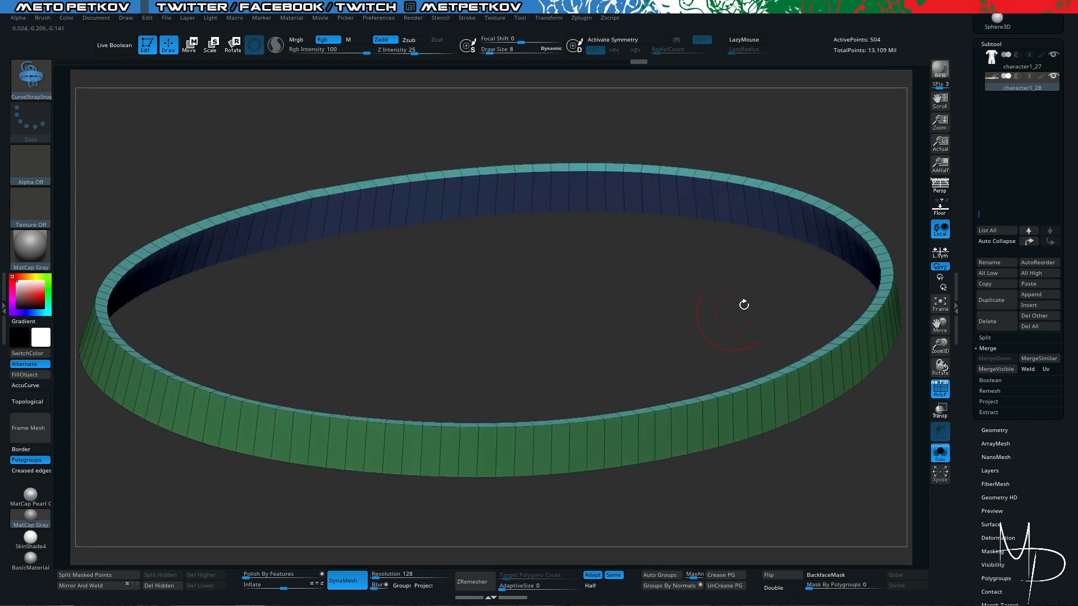
- Choose the ZModeler brush and raise the strap's top rim with QMesh on the polygroup island
key(b)
key(z)
key(m)
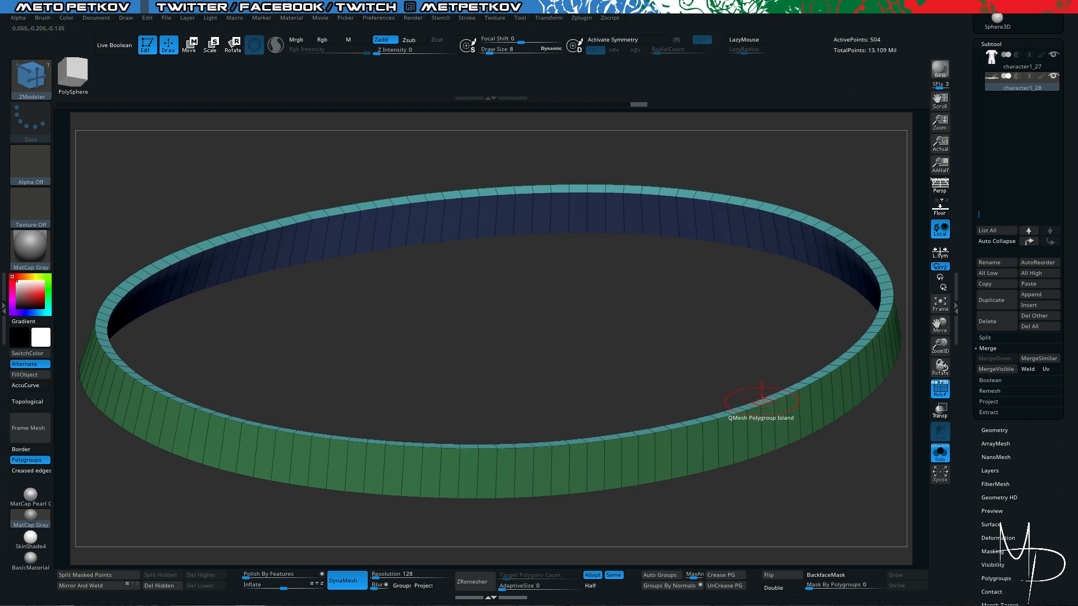
drag(761, 401, 763, 381)
shift+drag(811, 507, 775, 479)
- Compare the belt with the character in the full view and pull its bottom rim downward with QMesh Polygroup Island
key(alt+s)
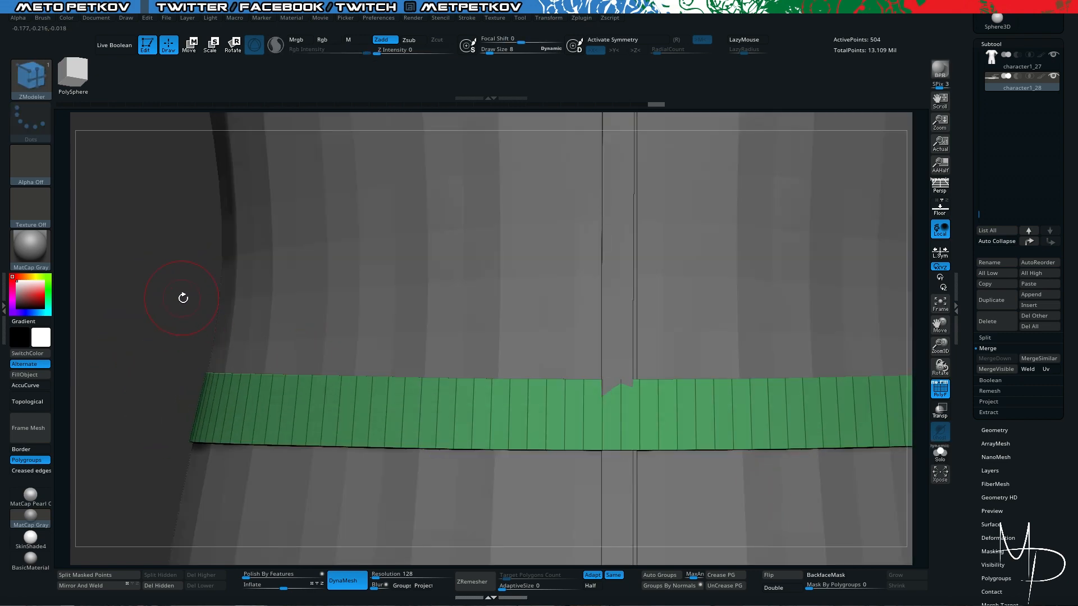
key(f)
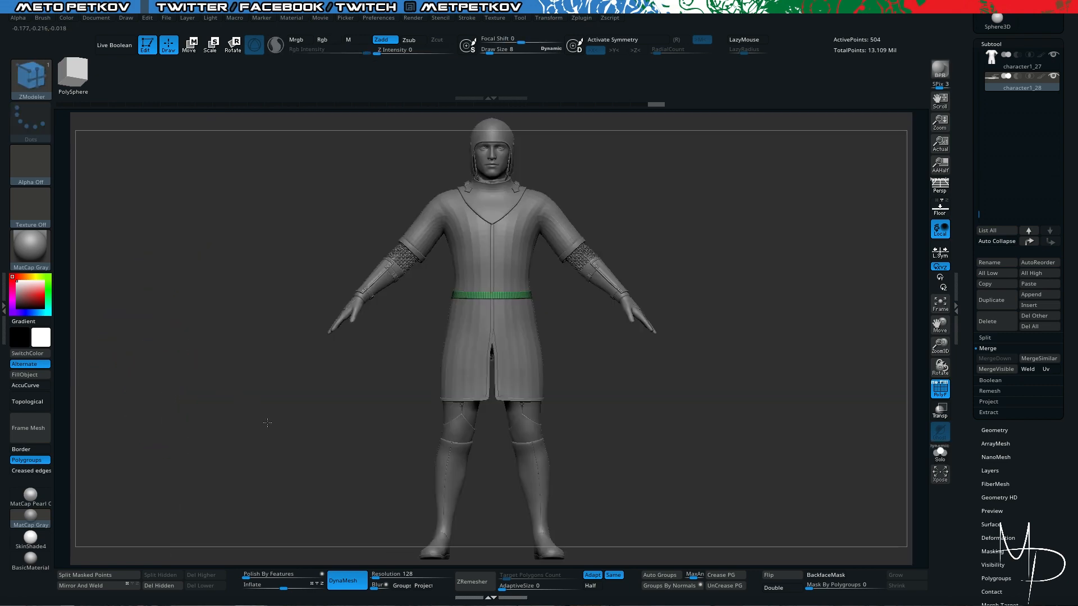
key(alt+s)
alt+drag(267, 421, 491, 475)
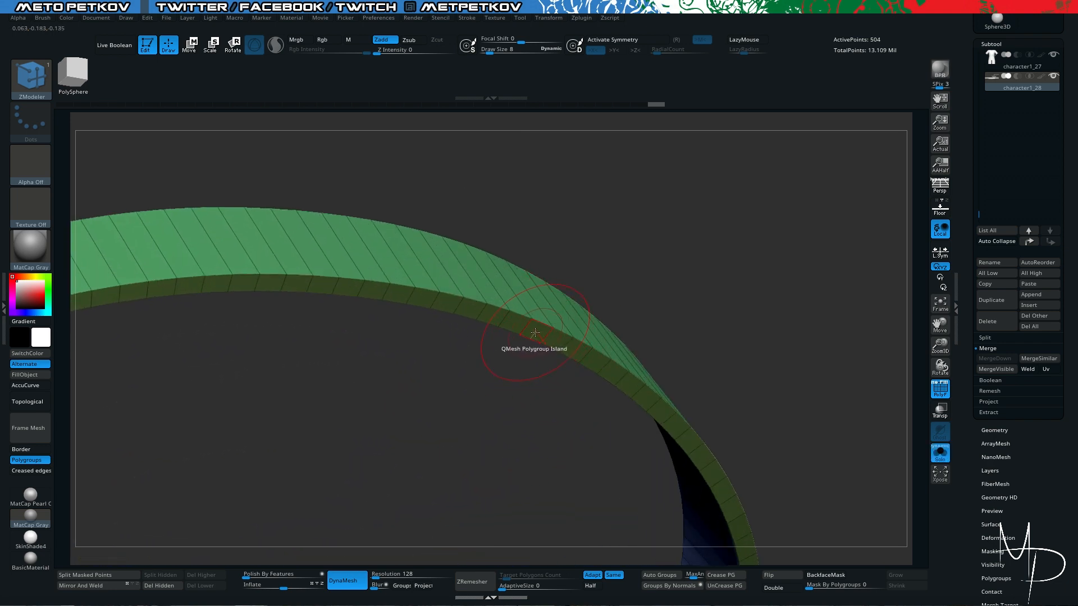
drag(535, 332, 562, 379)
drag(696, 325, 748, 381)
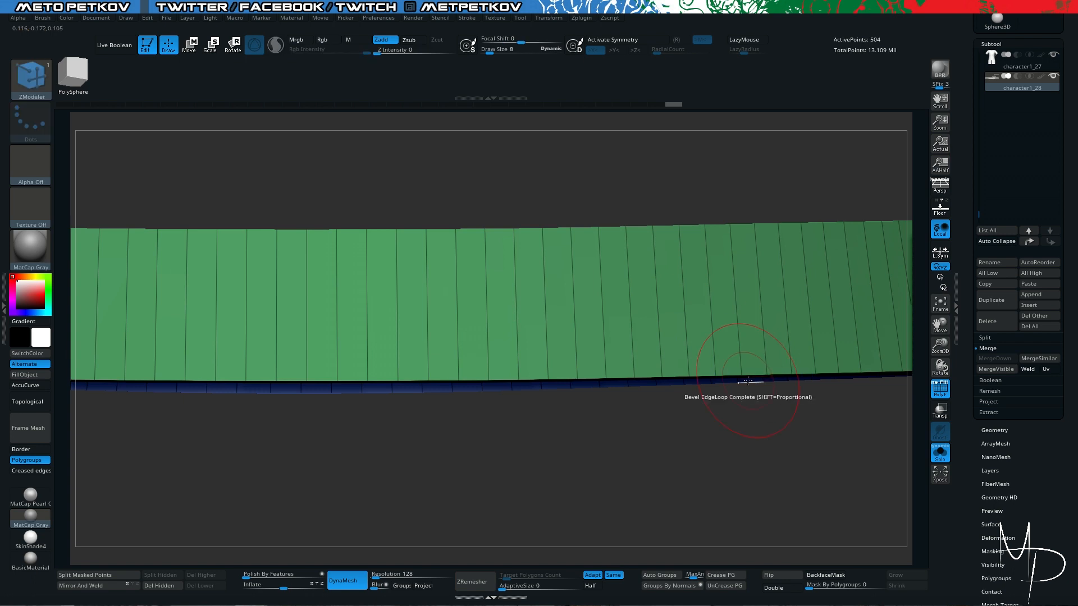
- Inspect the widened belt against the coat and in isolation with the polyframe hidden
drag(258, 447, 268, 416)
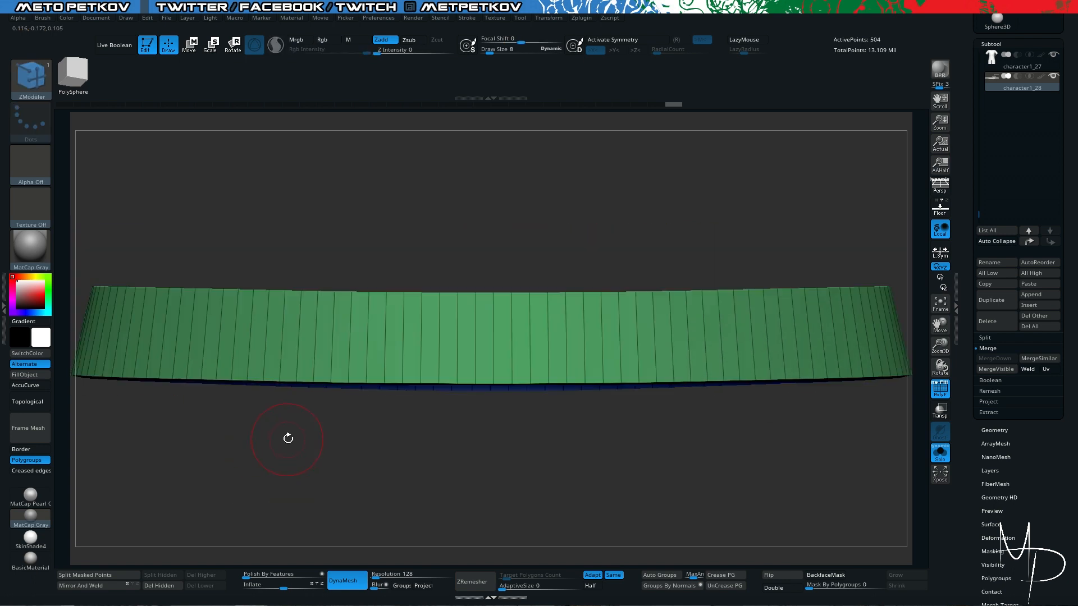
key(f)
key(f)
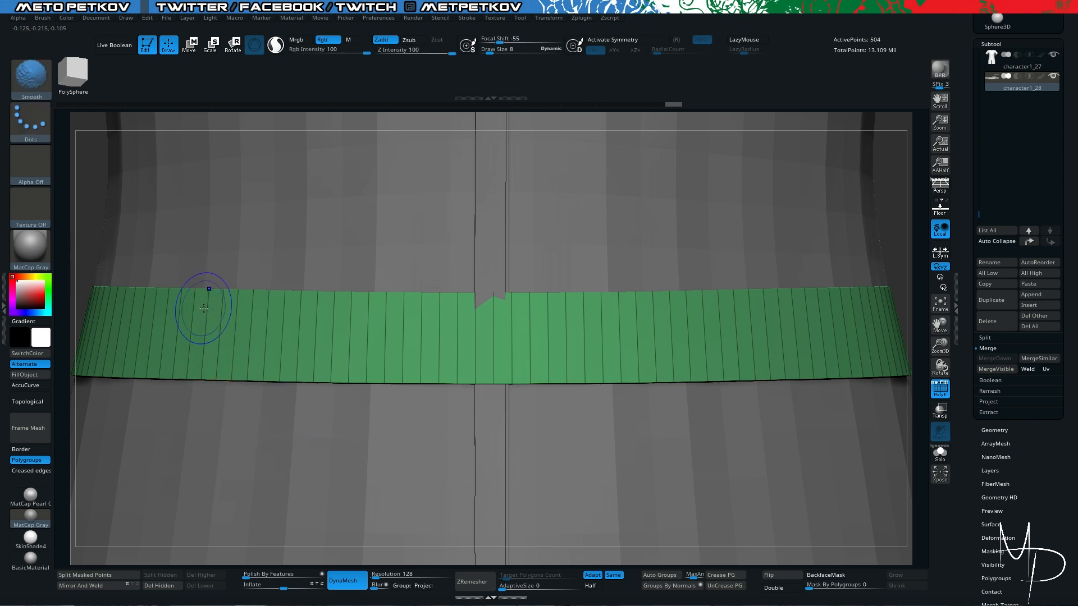
key(shift+f)
key(alt+shift+s)
drag(317, 203, 380, 301)
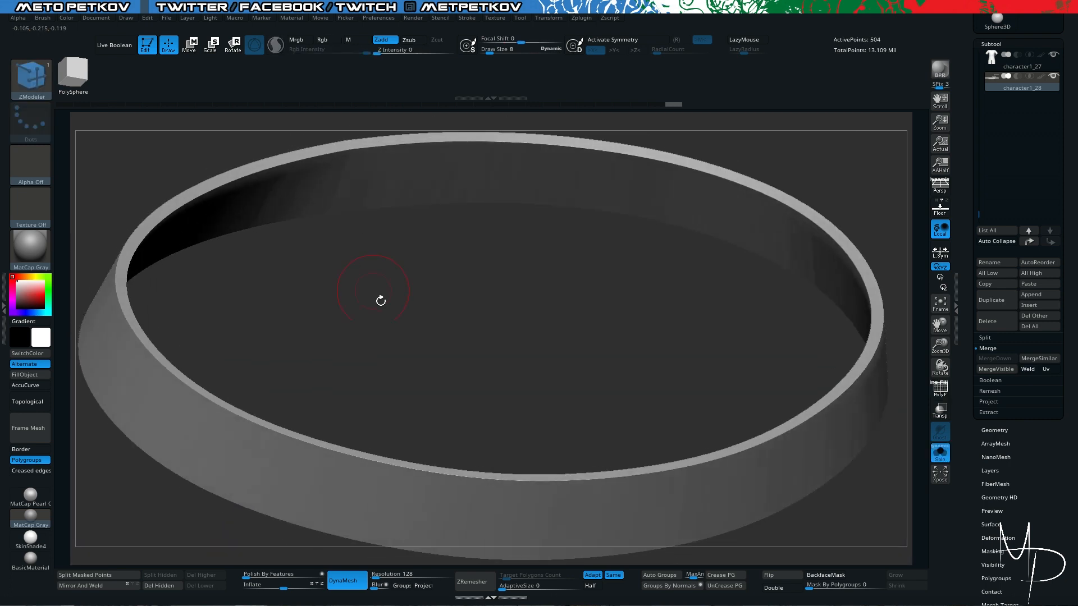
key(f)
drag(246, 206, 270, 198)
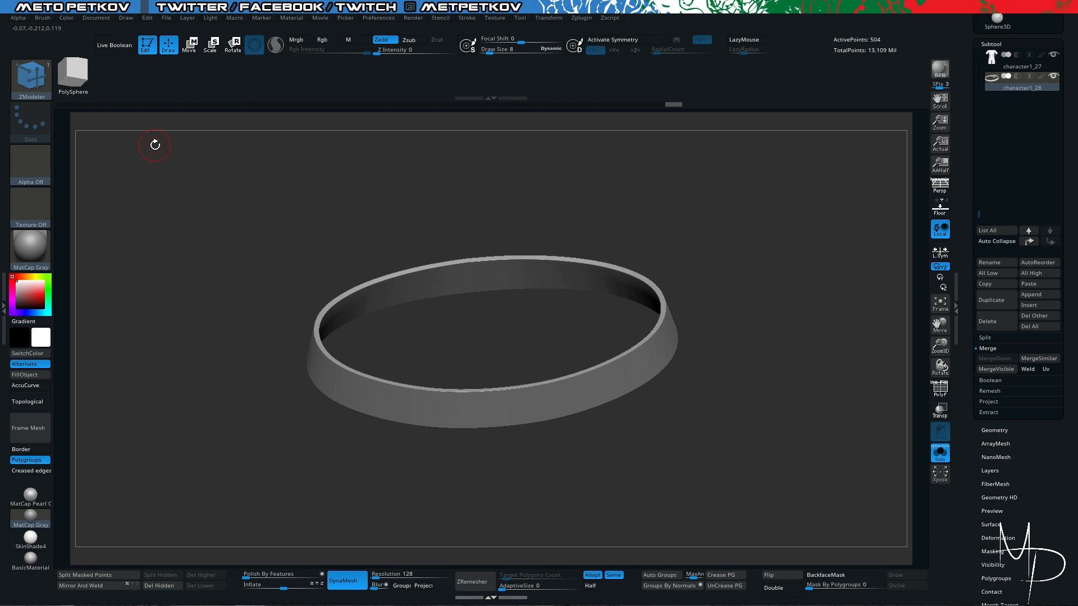
- Enable the Border and Creased edges options for framing the mesh alongside Polygroups
drag(155, 145, 165, 344)
click(28, 451)
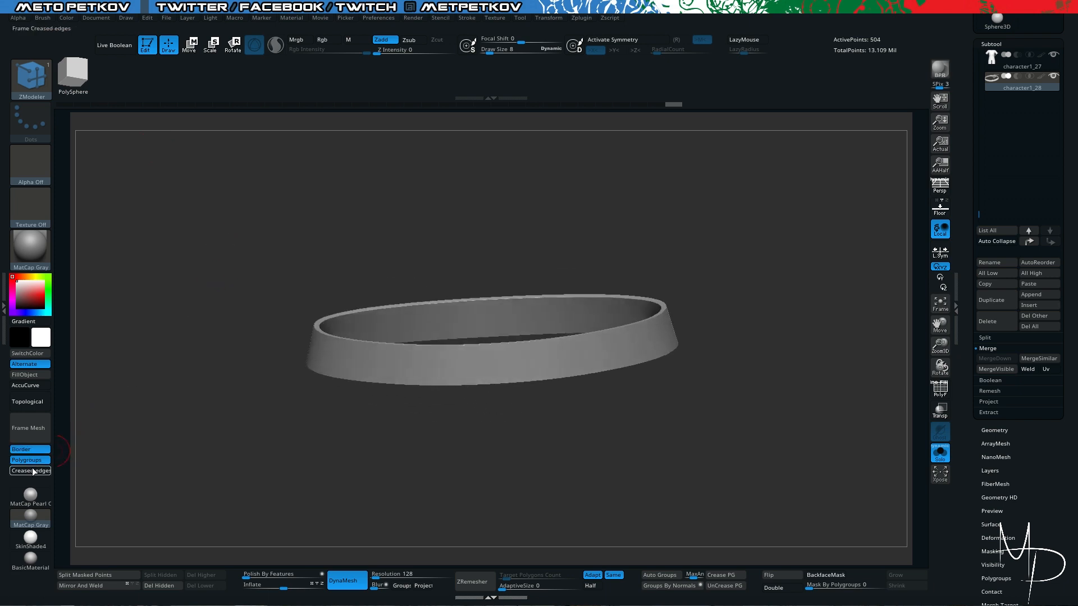
click(29, 471)
drag(112, 387, 120, 324)
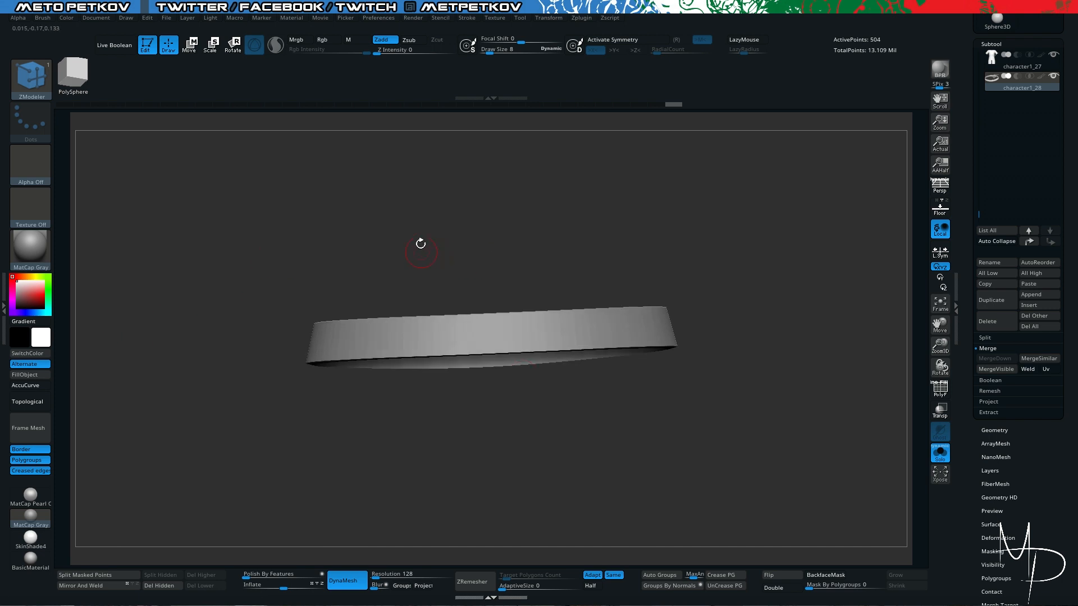
drag(420, 244, 430, 180)
- Show the full character with ghost transparency and thicken the belt by pulling its outer face polygroup outward with ZModeler
key(shift+f)
drag(326, 202, 314, 220)
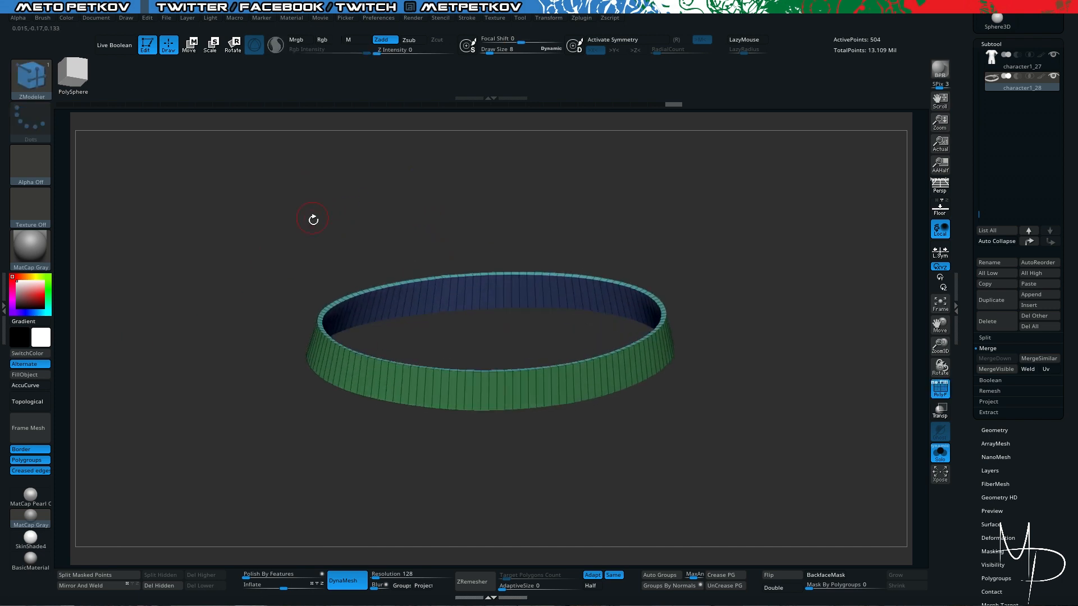
key(shift+f)
key(shift+f)
key(alt+s)
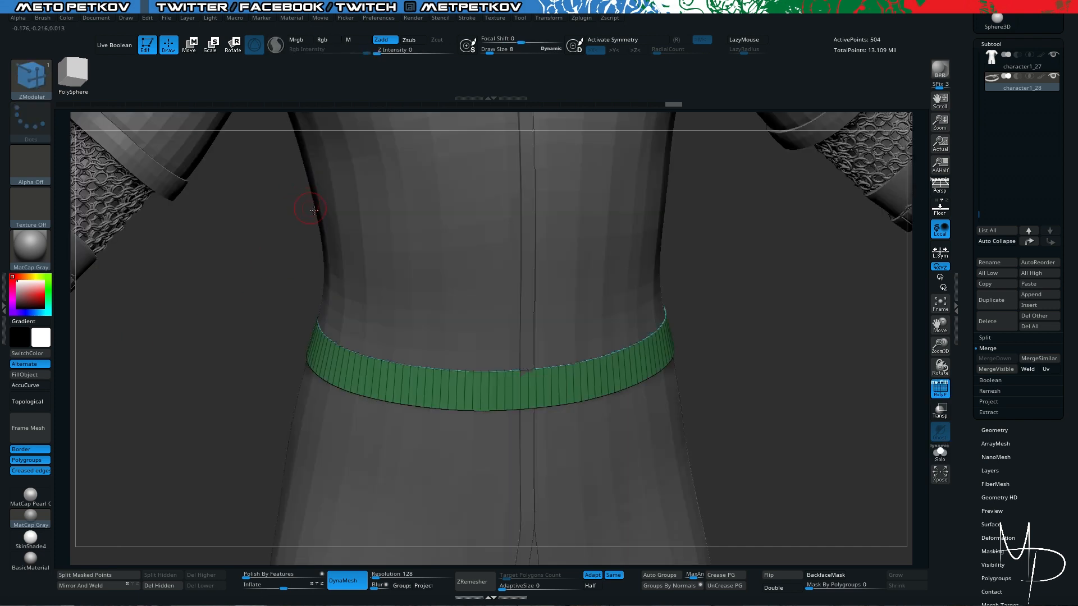
key(alt+t)
drag(198, 289, 630, 202)
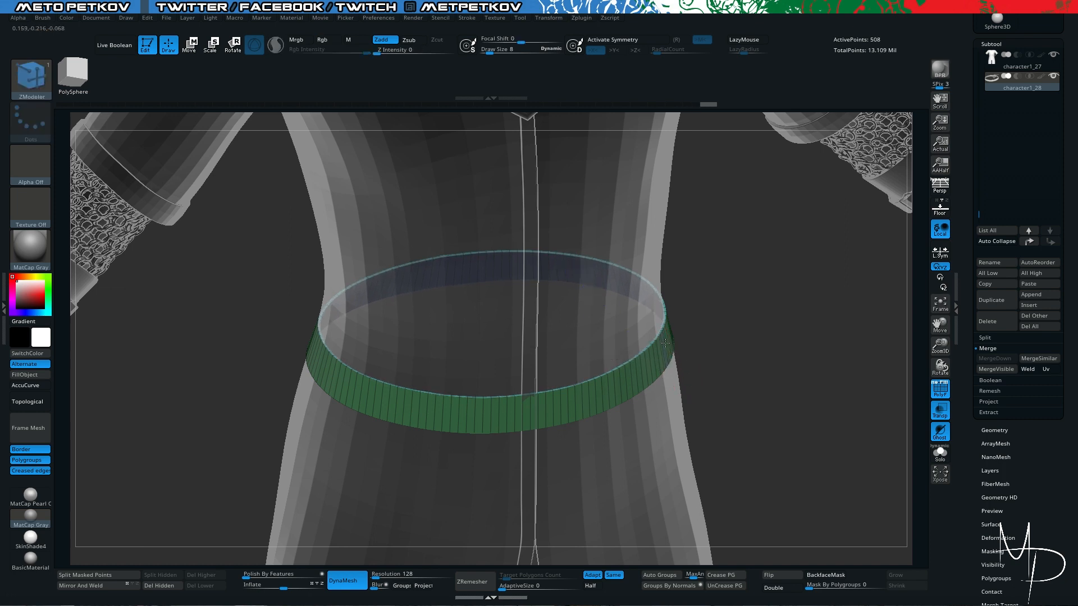
alt+click(666, 343)
drag(661, 340, 668, 341)
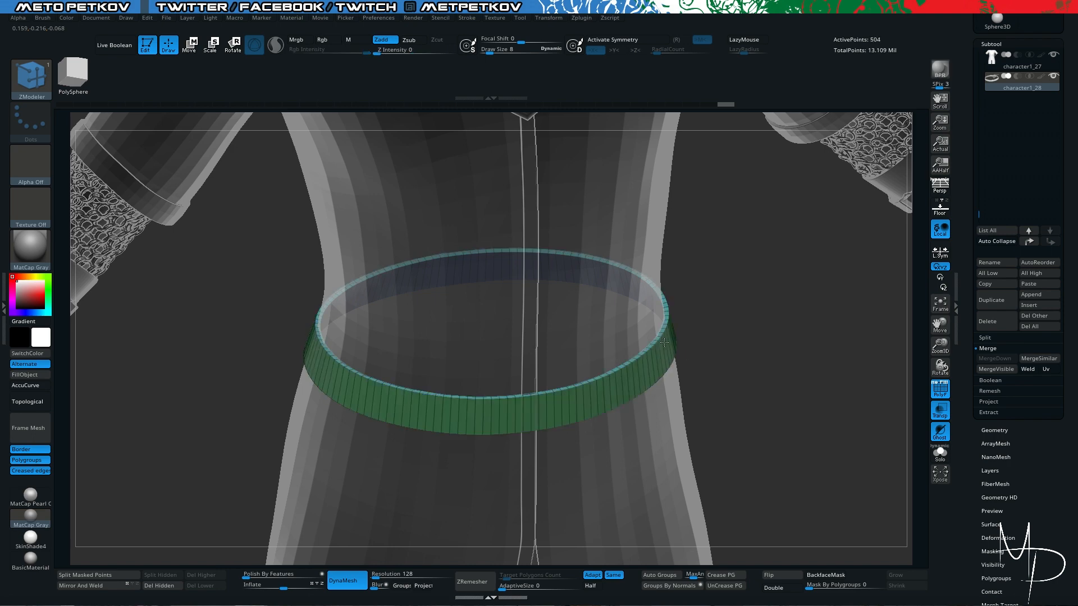
- Turn off the transparent display and duplicate the isolated belt as a new subtool
drag(740, 341, 736, 332)
key(f)
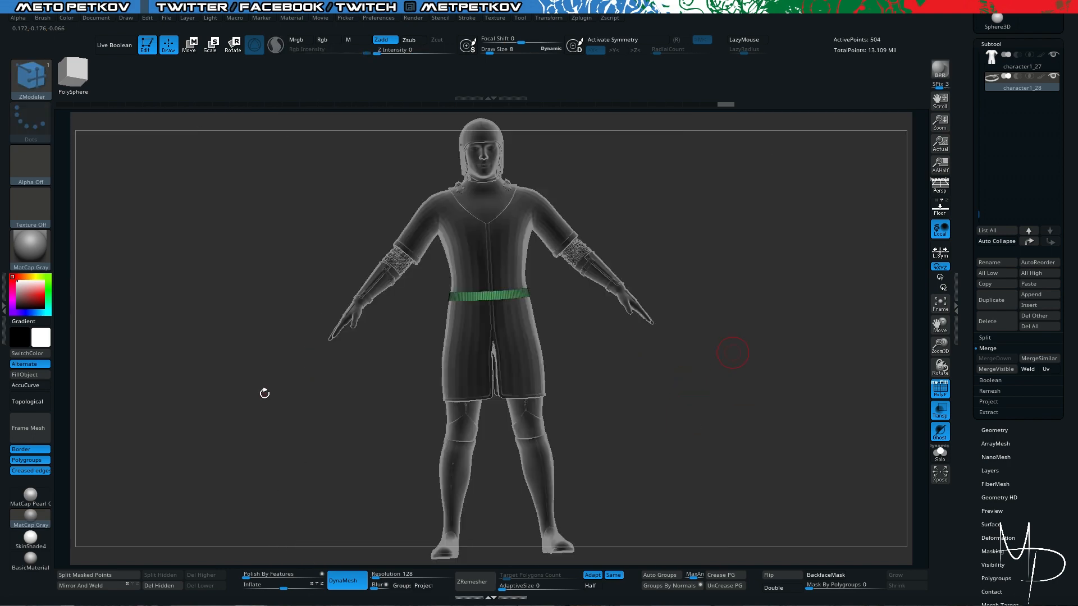
key(shift+t)
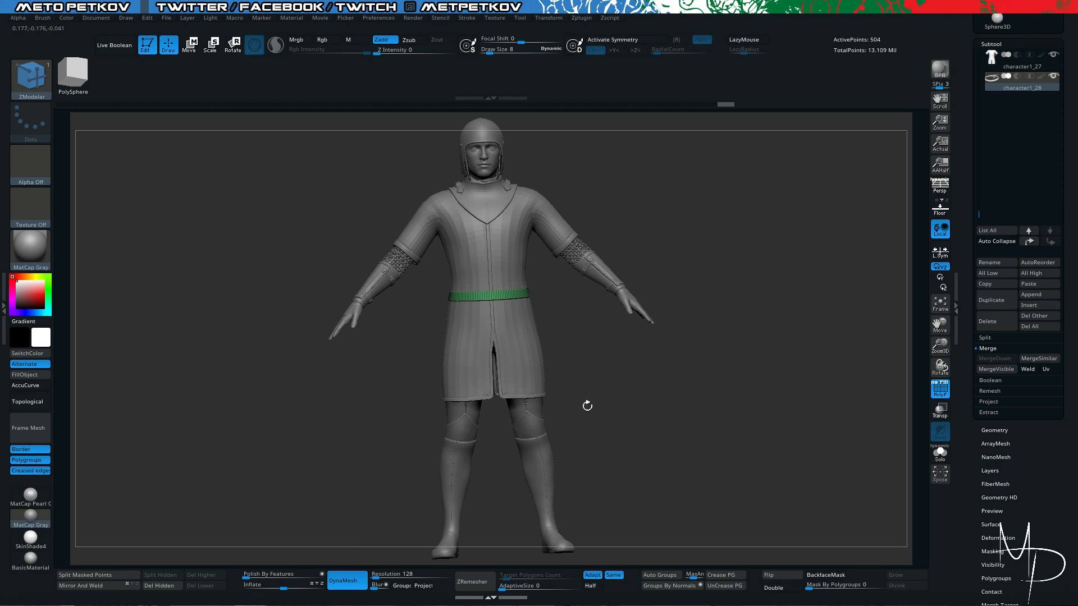
key(alt+s)
mouse_move(264, 288)
shift+mouse_down()
mouse_move(257, 265)
mouse_move(396, 498)
mouse_move(428, 466)
mouse_move(752, 354)
mouse_move(745, 326)
mouse_move(765, 376)
mouse_move(750, 361)
mouse_move(789, 374)
mouse_move(789, 416)
mouse_move(760, 410)
mouse_move(726, 454)
mouse_move(736, 460)
mouse_move(416, 272)
shift+mouse_up()
key(ctrl+shift)
key(ctrl+shift+d)
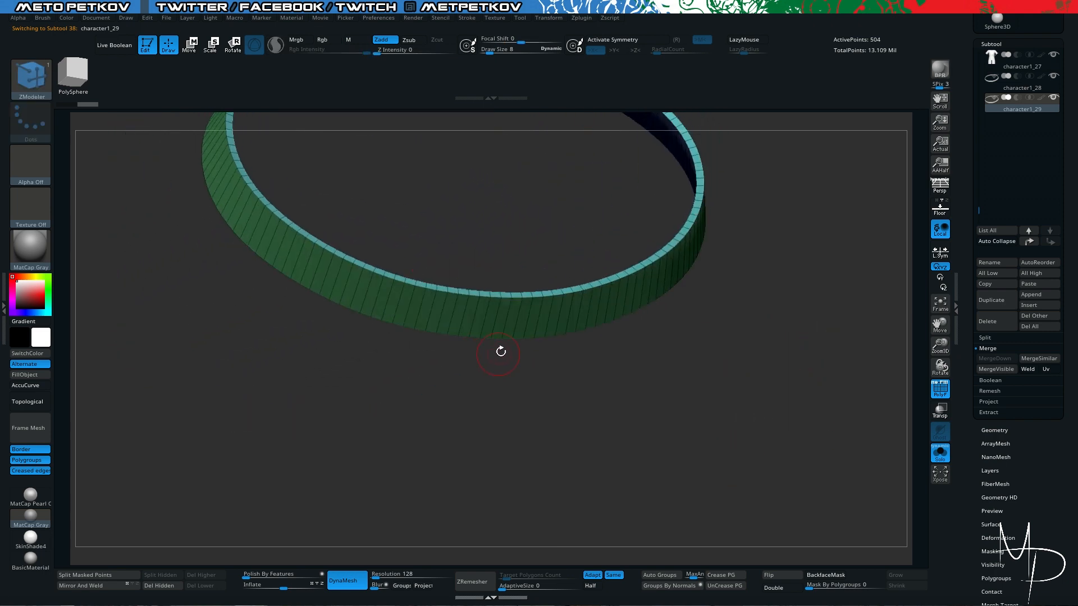
shift+drag(293, 354, 284, 386)
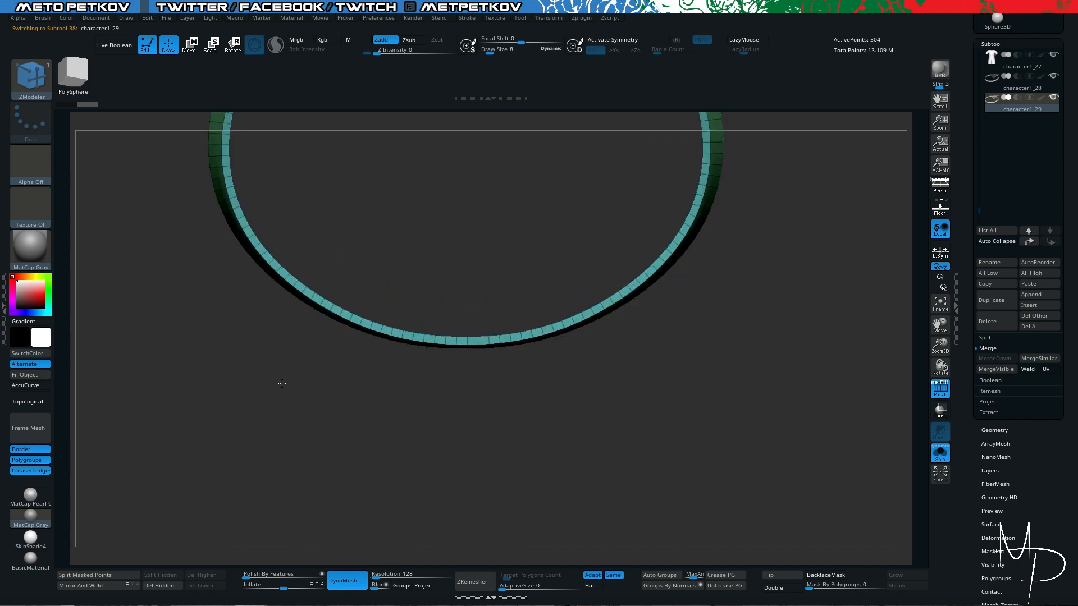
- Hide a short section on one side of the duplicated belt's front and turn on double-sided display
key(alt+s)
key(alt+s)
drag(640, 507, 660, 324)
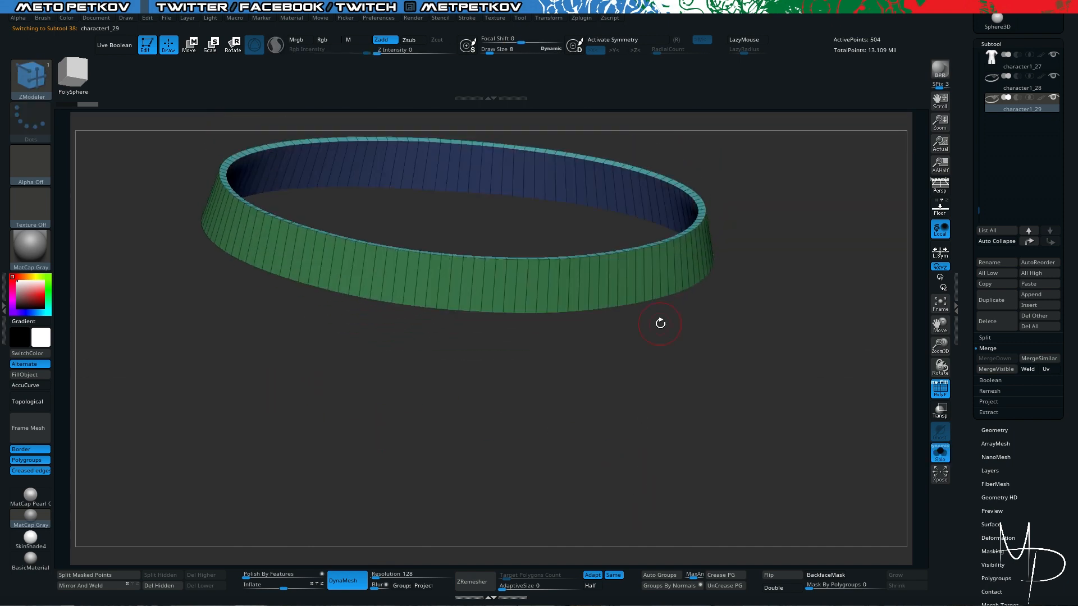
key(alt+s)
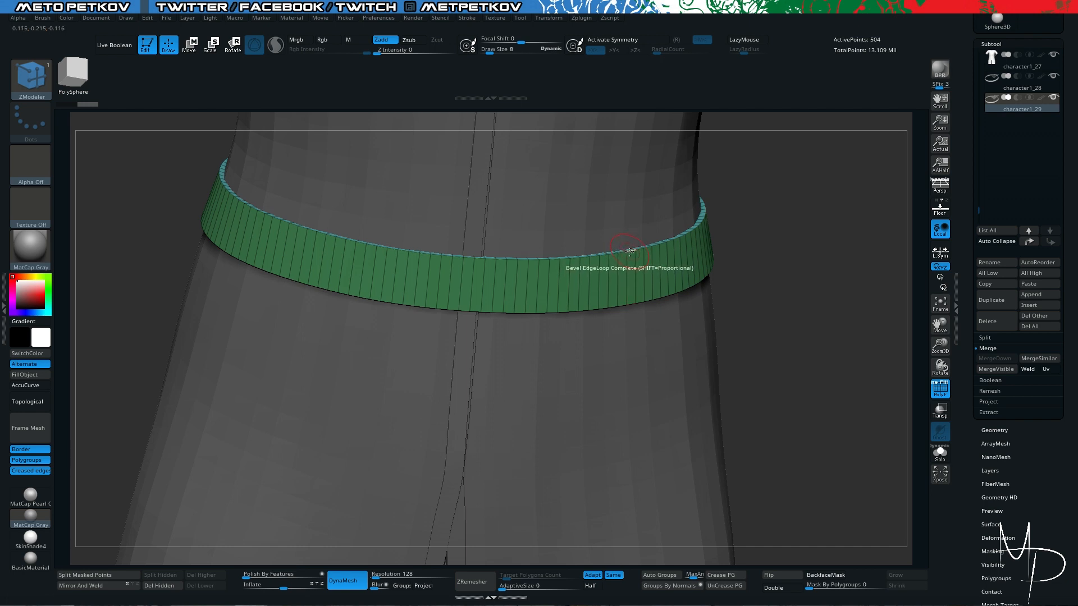
key(alt+s)
drag(618, 241, 602, 235)
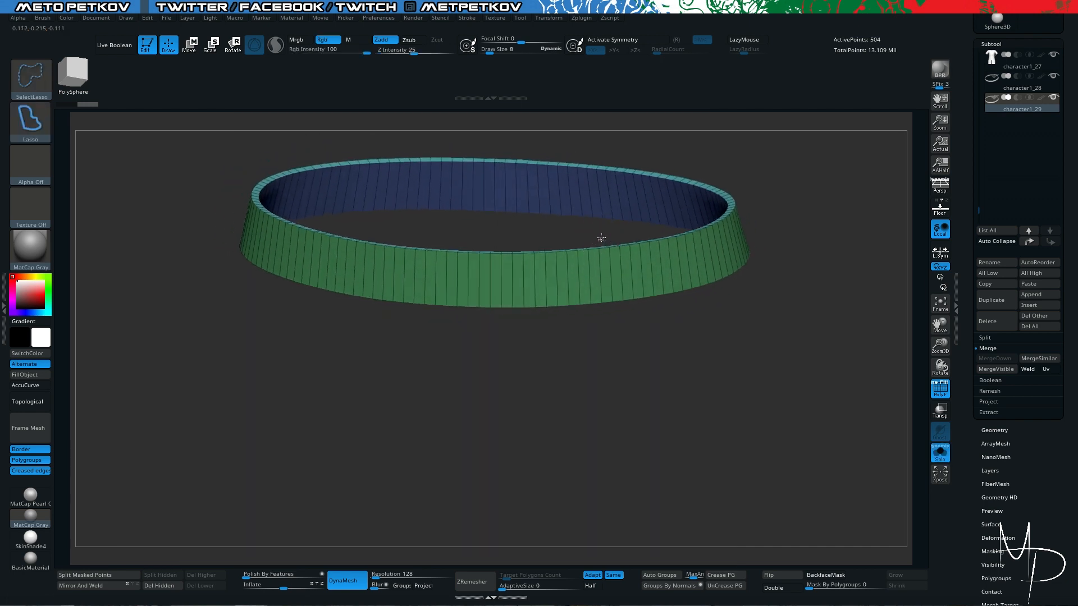
mouse_move(601, 341)
ctrl+shift+mouse_down()
mouse_move(558, 356)
mouse_move(611, 414)
mouse_move(782, 528)
ctrl+shift+mouse_up()
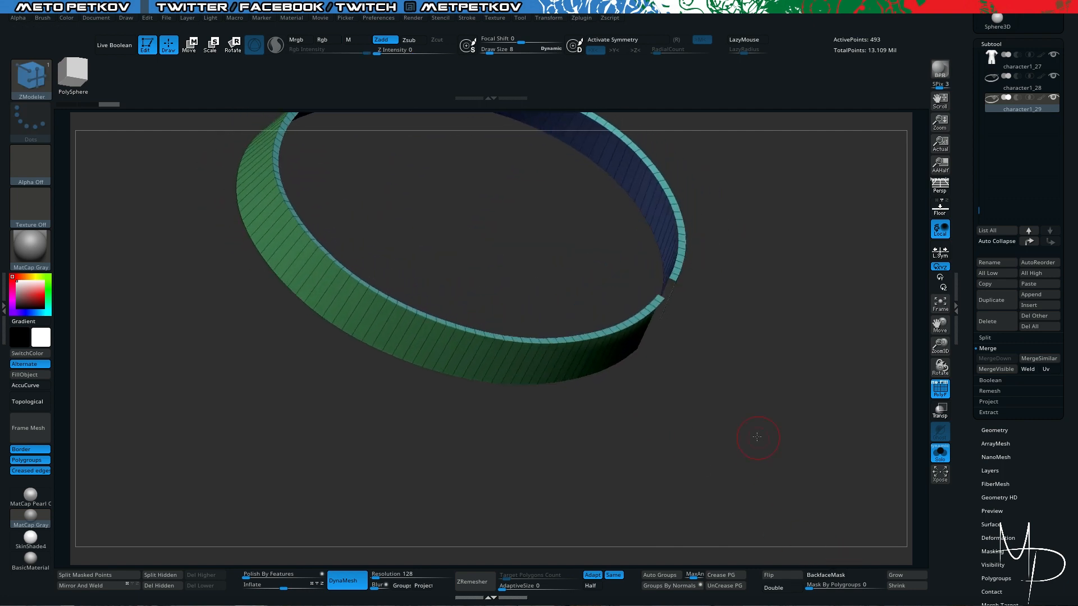
drag(746, 440, 786, 473)
click(775, 588)
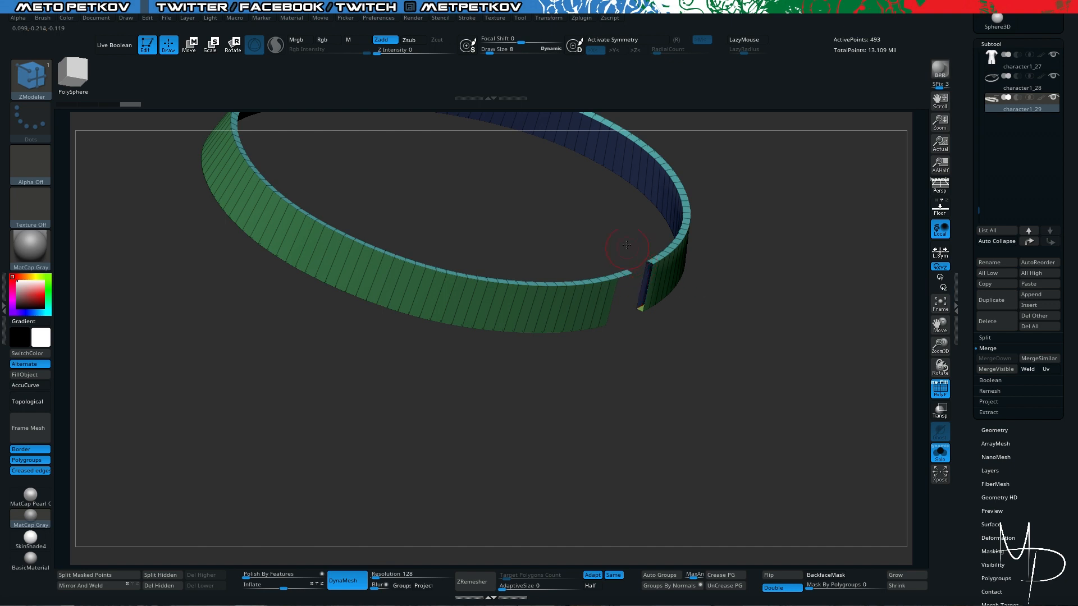
- Hide a second short section on the opposite side of the duplicated belt's front, judging its position against the coat
drag(630, 238, 571, 187)
drag(582, 151, 612, 406)
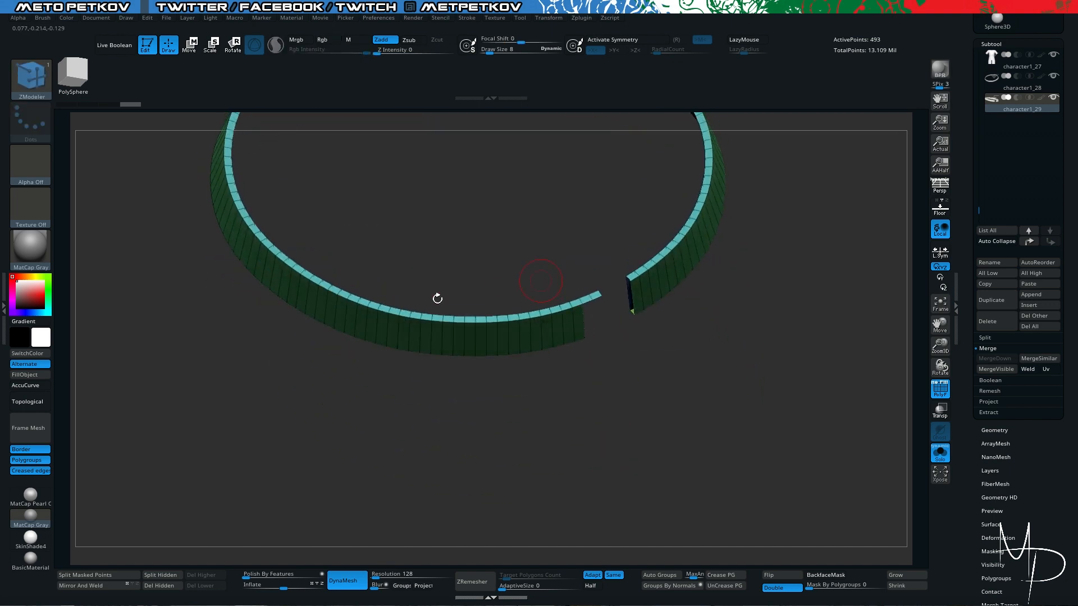
key(alt+shift+s)
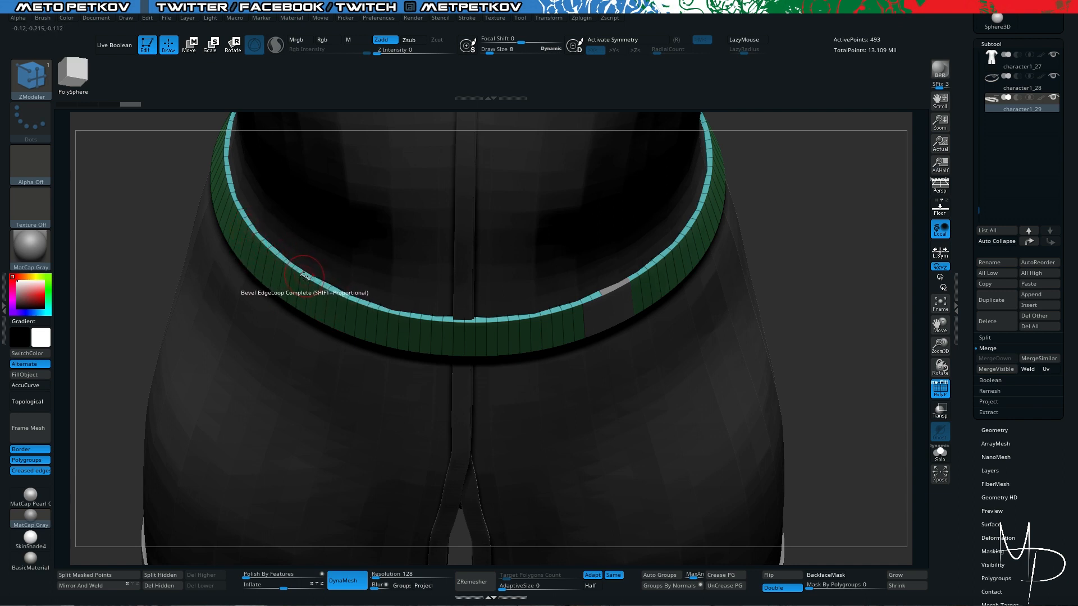
key(alt+s)
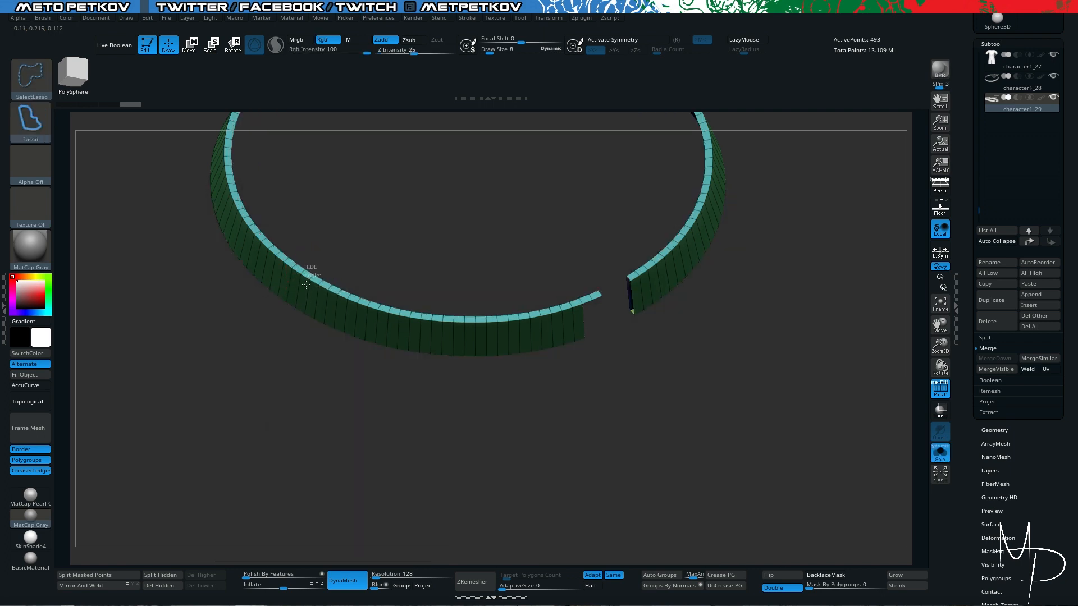
ctrl+alt+shift+drag(302, 335, 318, 277)
drag(351, 395, 339, 356)
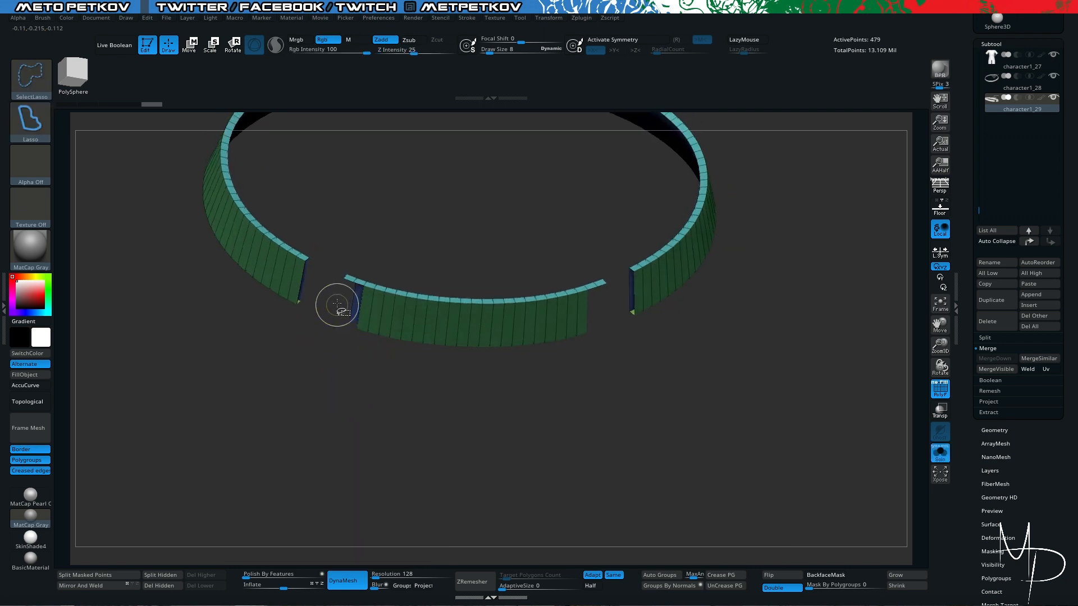
- Isolate the front segment between the two gaps and delete the rest of the duplicated belt
ctrl+alt+shift+drag(330, 284, 354, 258)
mouse_move(579, 253)
ctrl+alt+shift+mouse_down()
mouse_move(613, 312)
mouse_move(385, 407)
ctrl+alt+shift+mouse_up()
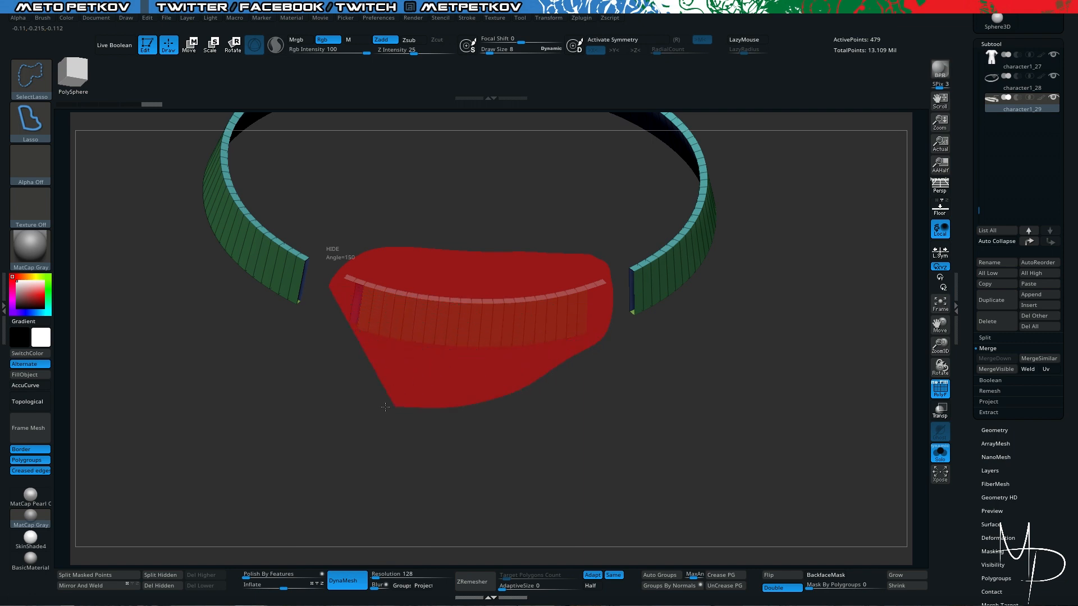
ctrl+alt+shift+drag(311, 394, 309, 393)
mouse_move(334, 435)
ctrl+shift+mouse_down()
mouse_move(317, 465)
mouse_move(254, 413)
ctrl+shift+mouse_up()
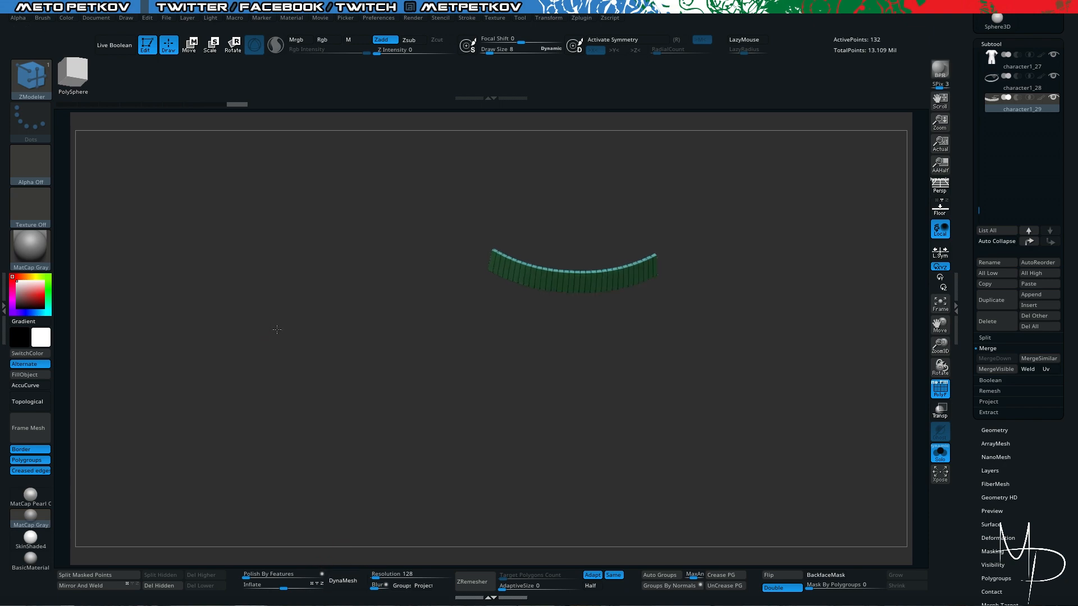
ctrl+shift+click(293, 382)
drag(251, 340, 456, 406)
click(311, 306)
click(649, 302)
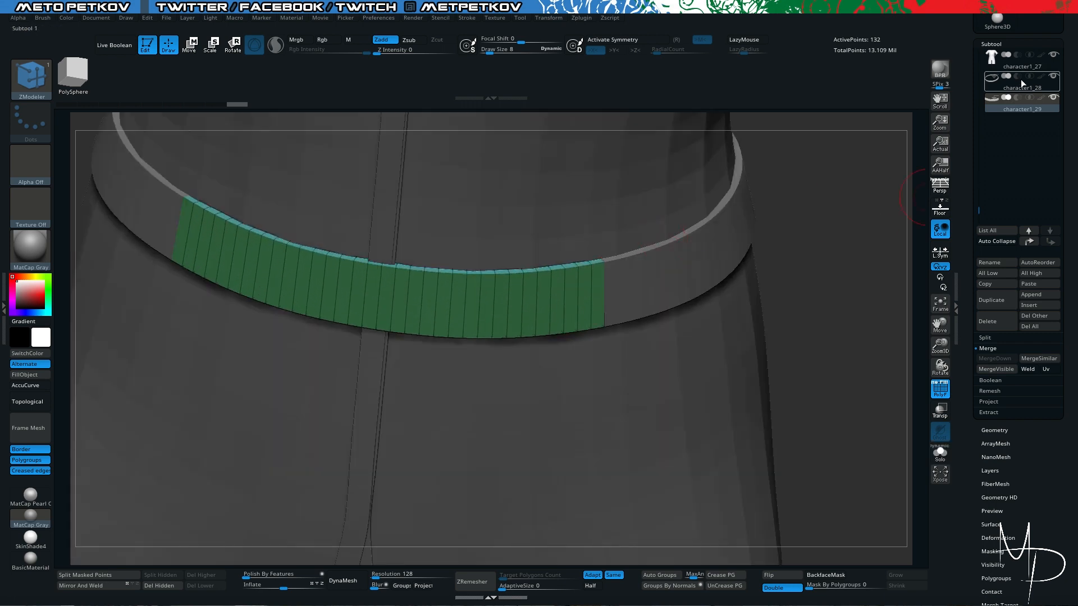
- Select the original full belt subtool character1_28 and hide the short front strap subtool
click(1026, 89)
click(530, 391)
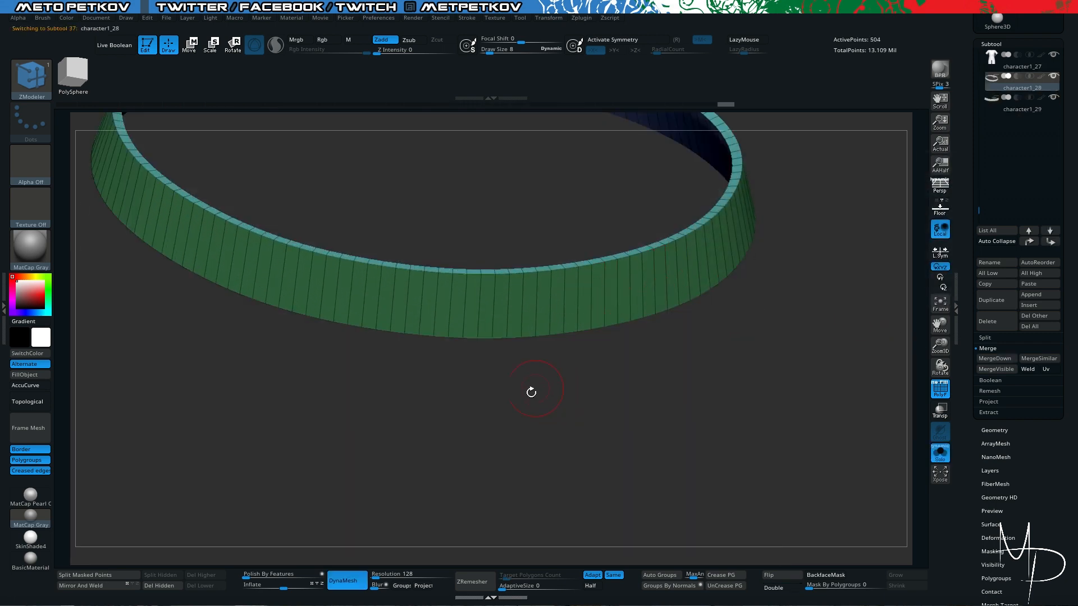
mouse_move(504, 431)
mouse_down()
mouse_move(524, 424)
mouse_move(539, 449)
mouse_move(507, 462)
mouse_move(519, 428)
mouse_up()
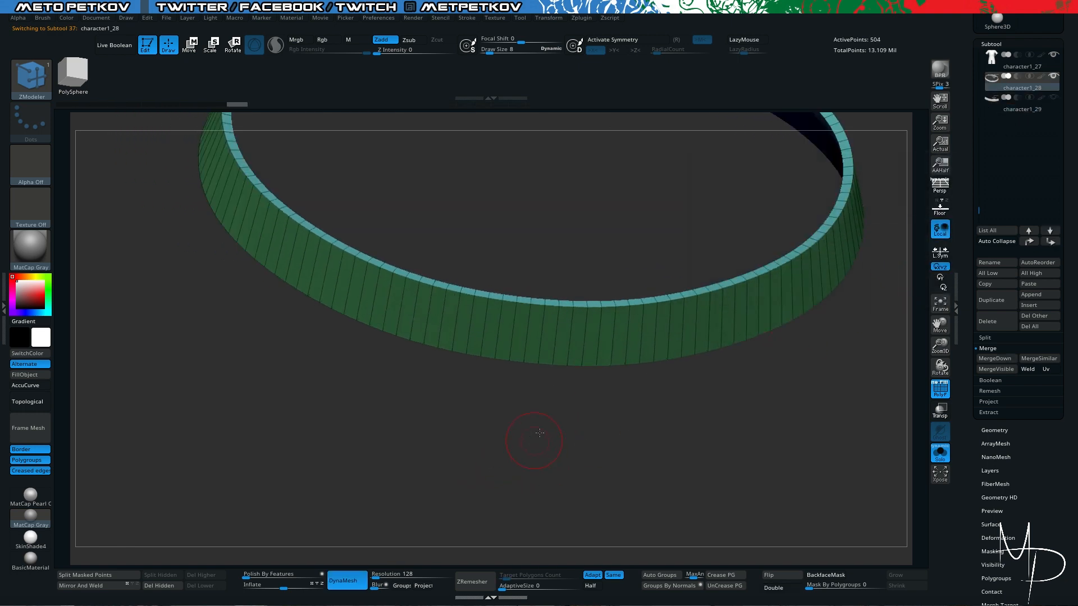
shift+drag(541, 433, 544, 385)
click(586, 353)
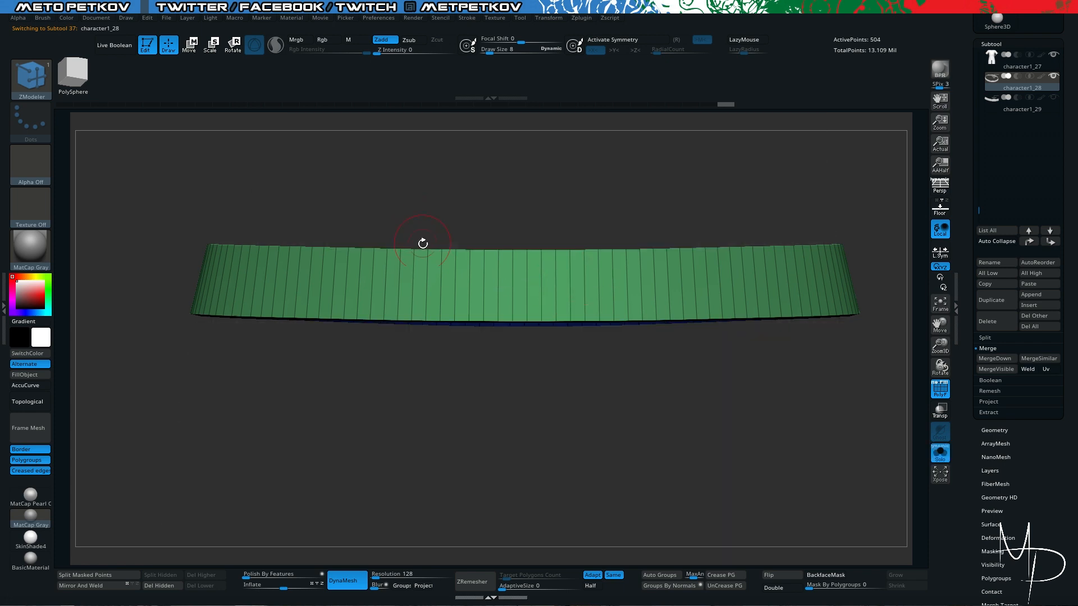
- Hide a narrow section of the full belt at the coat's front closure with the SelectLasso brush
drag(423, 243, 506, 364)
drag(142, 377, 155, 337)
mouse_move(512, 248)
mouse_down()
mouse_move(510, 266)
mouse_move(528, 277)
mouse_up()
key(ctrl+shift)
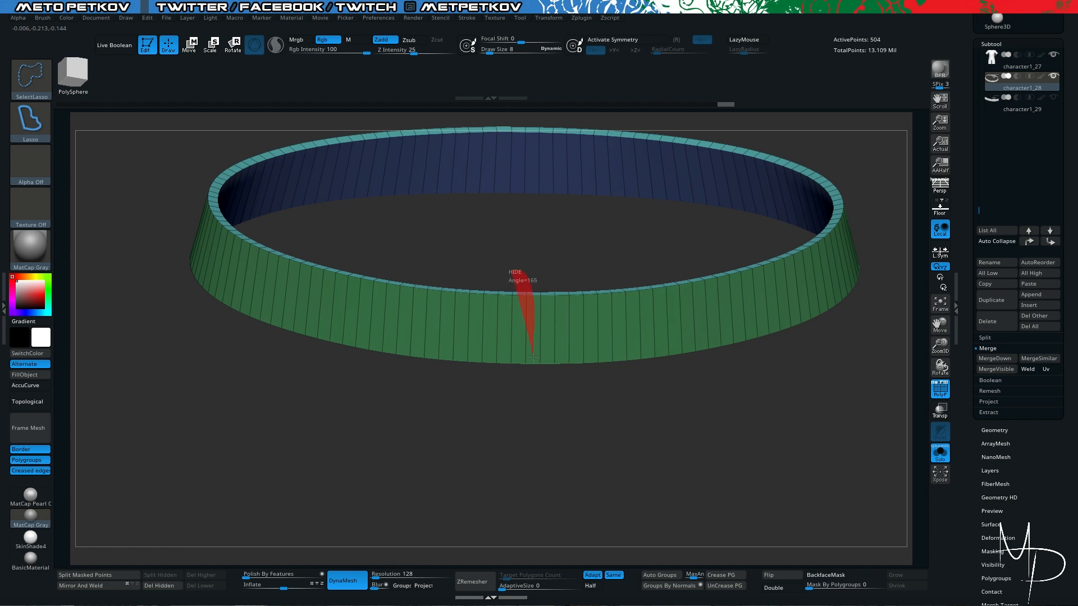
mouse_move(533, 356)
ctrl+alt+shift+mouse_down()
mouse_move(513, 409)
mouse_move(511, 278)
ctrl+alt+shift+mouse_up()
key(b)
key(z)
key(m)
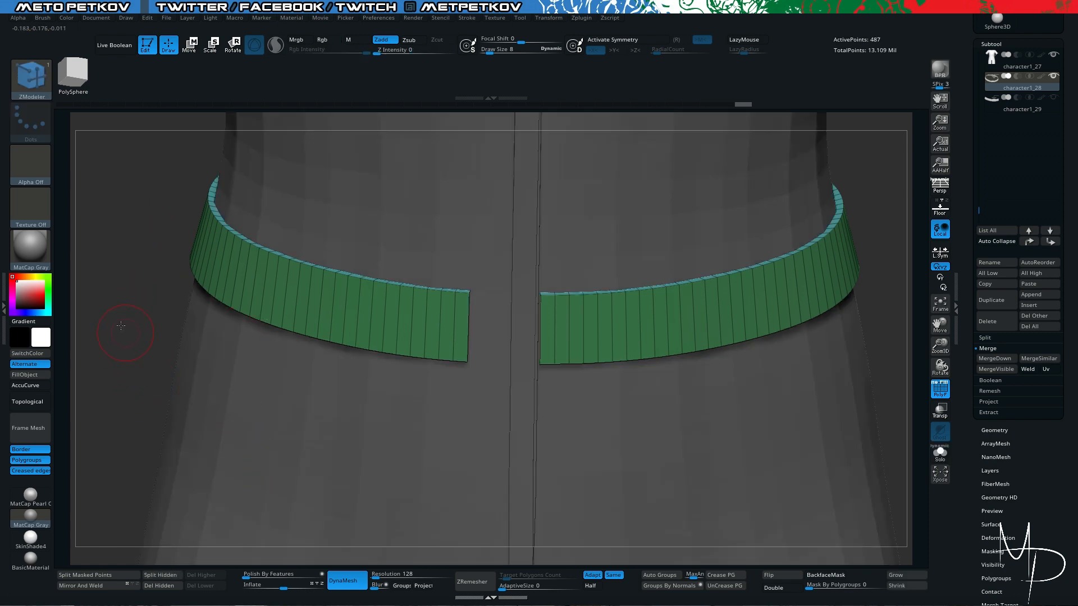
- Compare the belt opening with the front strap and widen it by hiding more polygons up to the strap's end
alt+drag(112, 319, 171, 332)
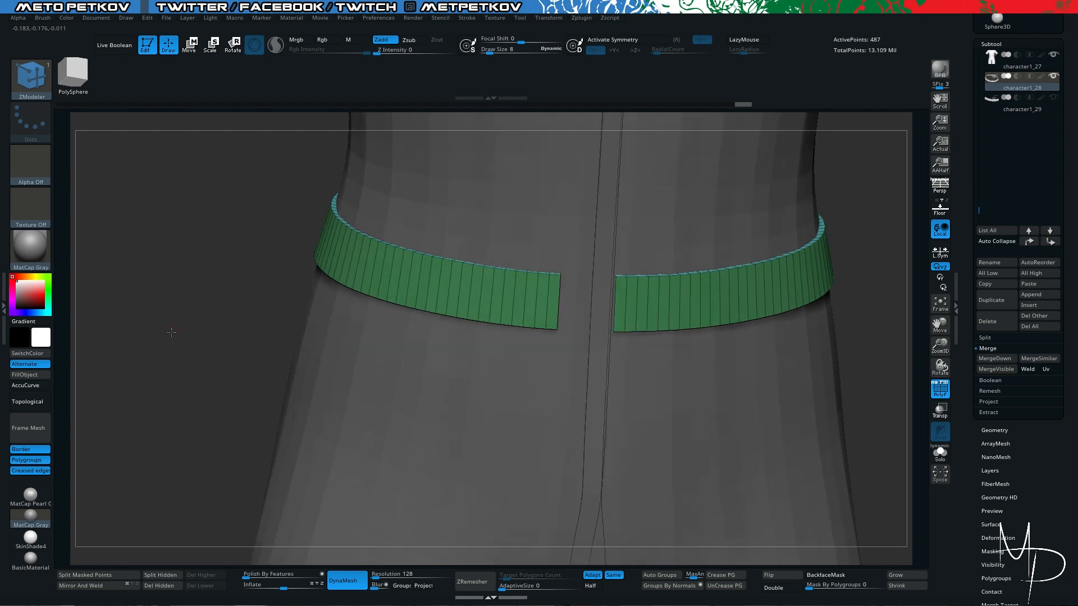
key(alt+s)
drag(211, 290, 216, 300)
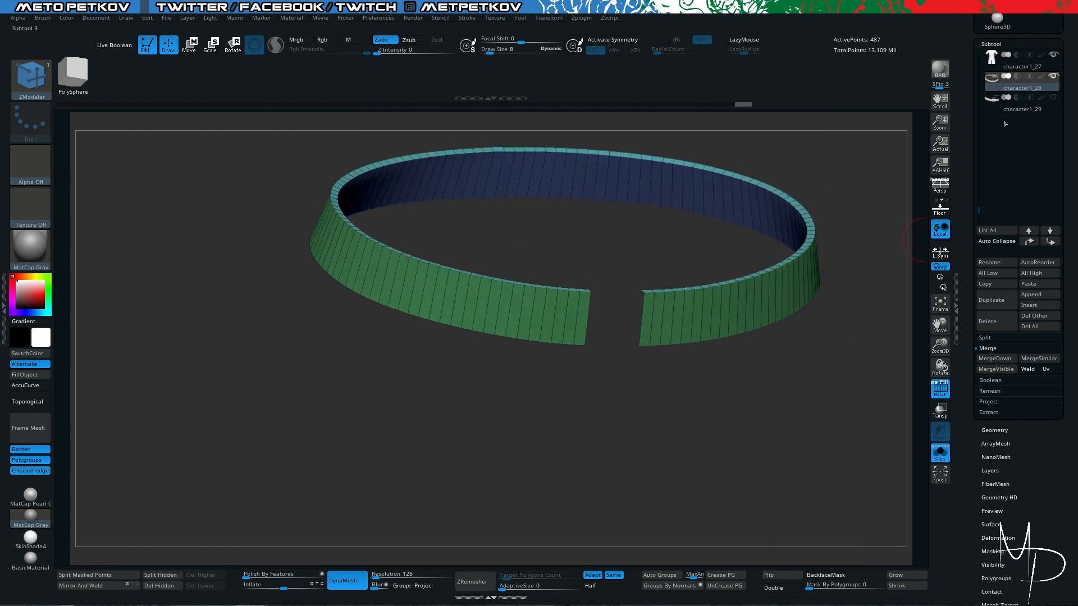
click(1002, 107)
key(alt+s)
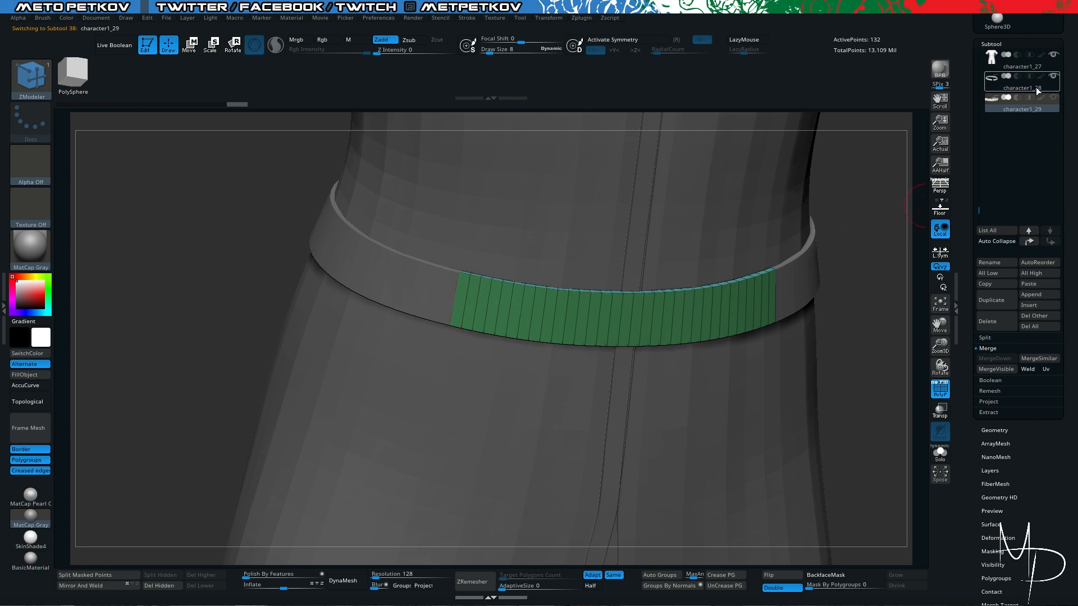
click(1016, 85)
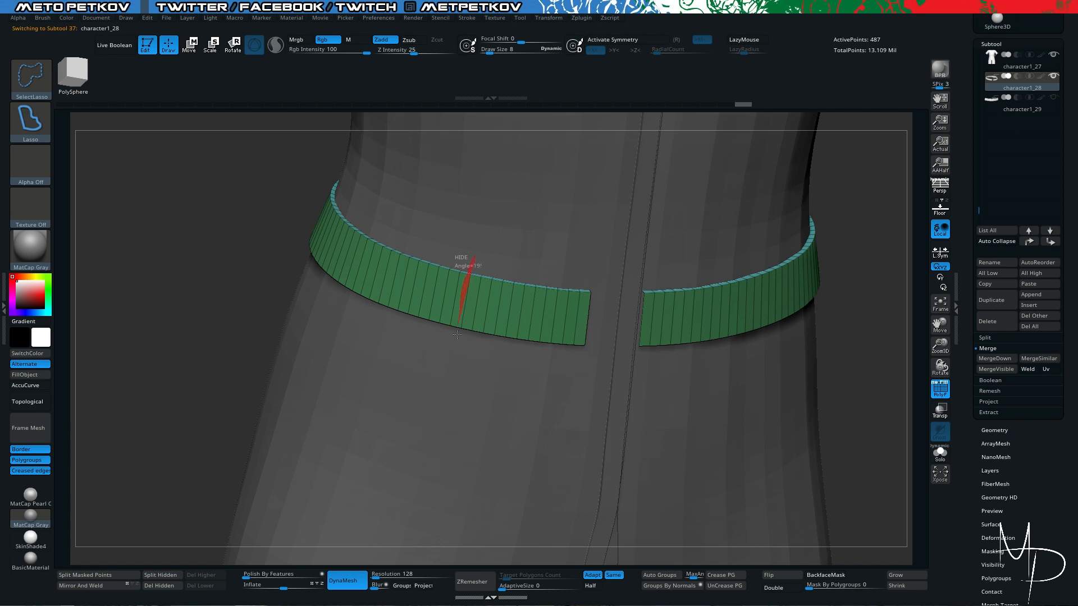
mouse_move(457, 334)
ctrl+alt+shift+mouse_down()
mouse_move(600, 367)
mouse_move(609, 269)
ctrl+alt+shift+mouse_up()
key(alt+s)
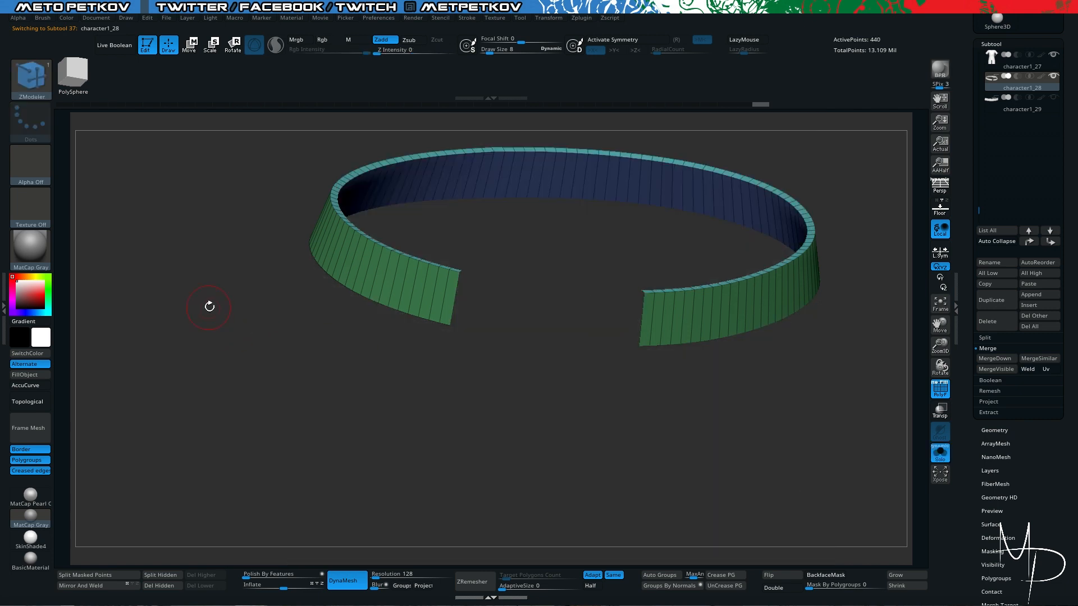
- Examine how the front strap overlaps the widened belt opening, alone and against the coat
drag(209, 306, 205, 314)
click(1015, 106)
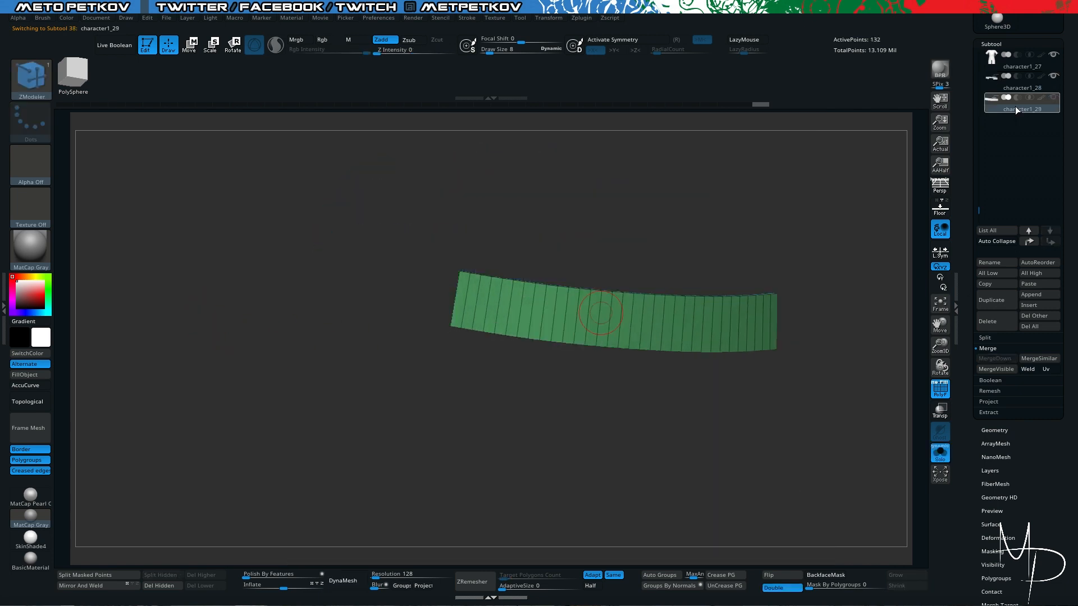
mouse_move(1022, 77)
key(alt+s)
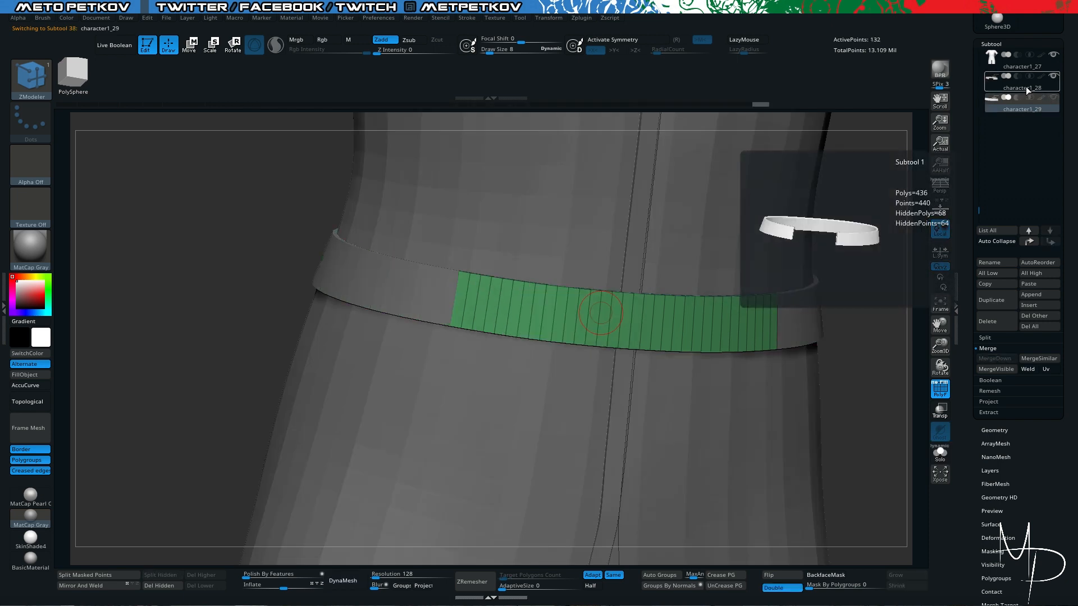
click(1022, 89)
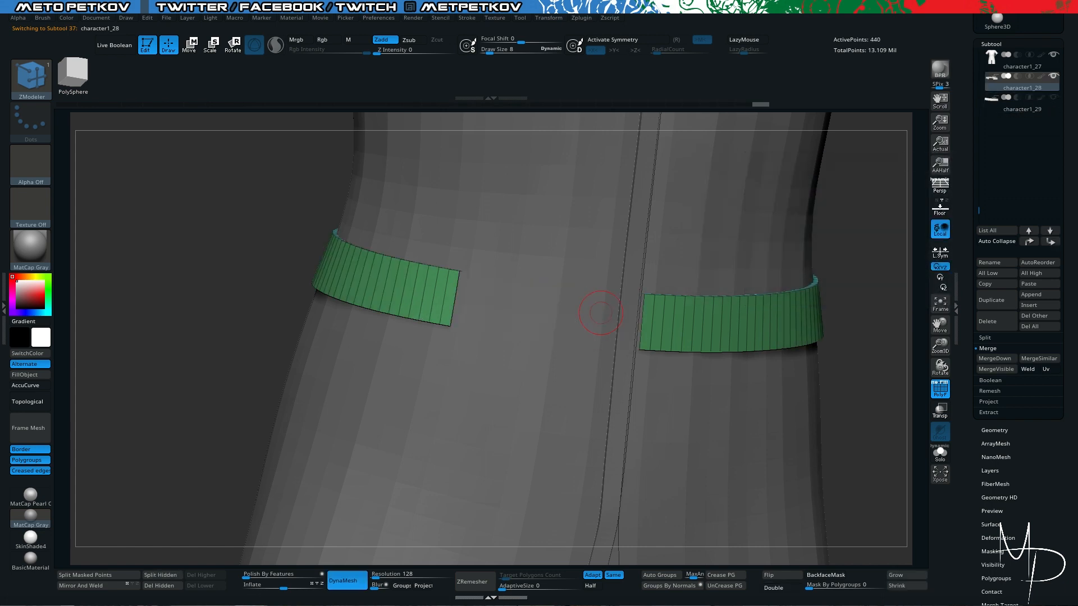
click(219, 252)
mouse_move(203, 218)
mouse_down()
mouse_move(174, 245)
mouse_move(197, 238)
mouse_up()
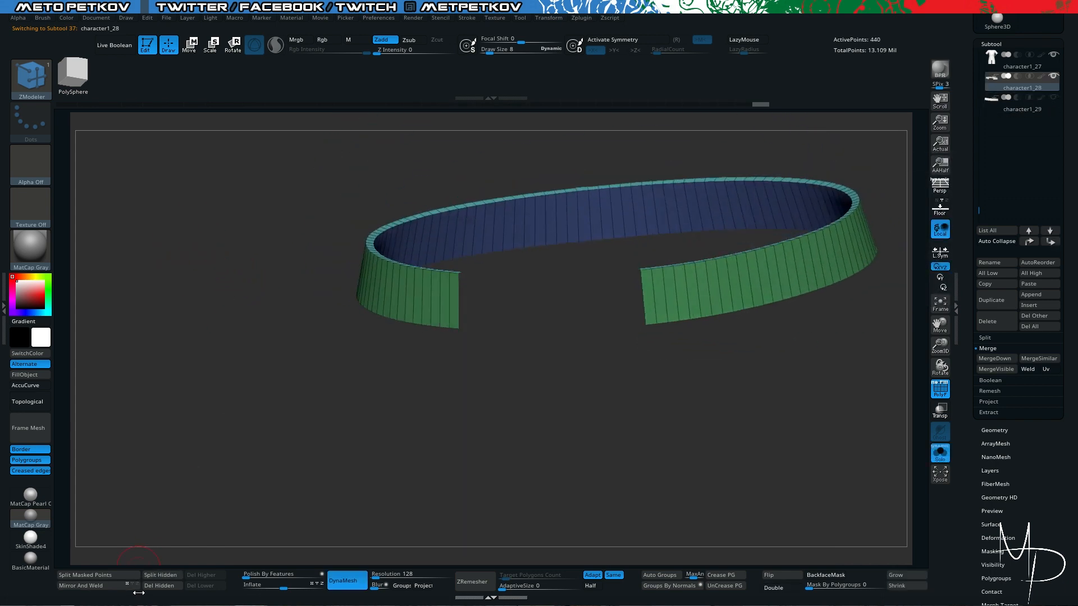
drag(174, 487, 226, 484)
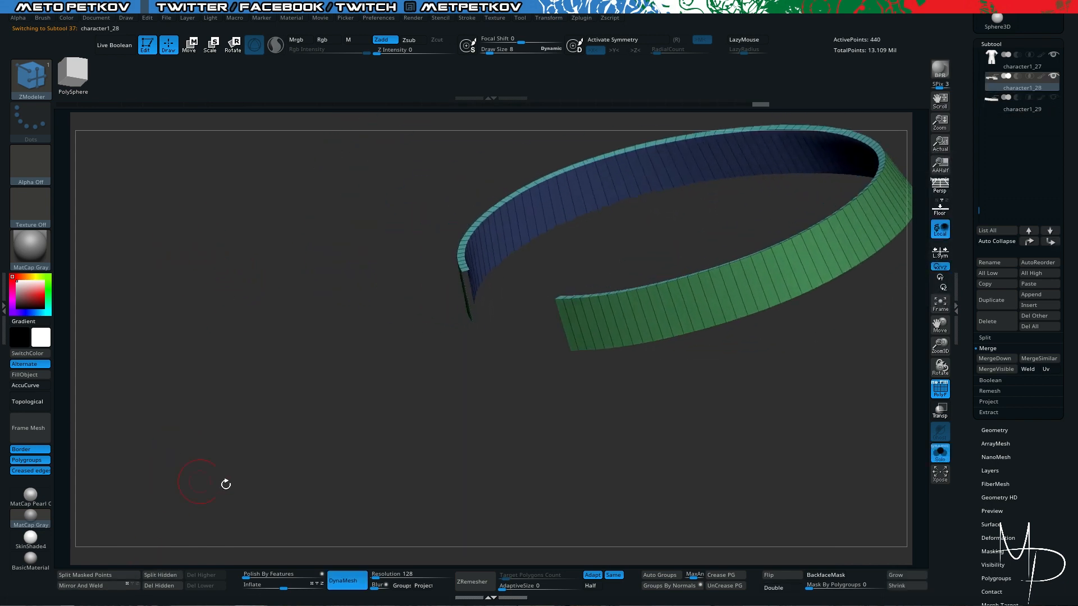
- Turn on double-sided display for the opened belt and delete its hidden front polygons
click(776, 588)
drag(363, 356, 499, 342)
drag(967, 436, 1013, 133)
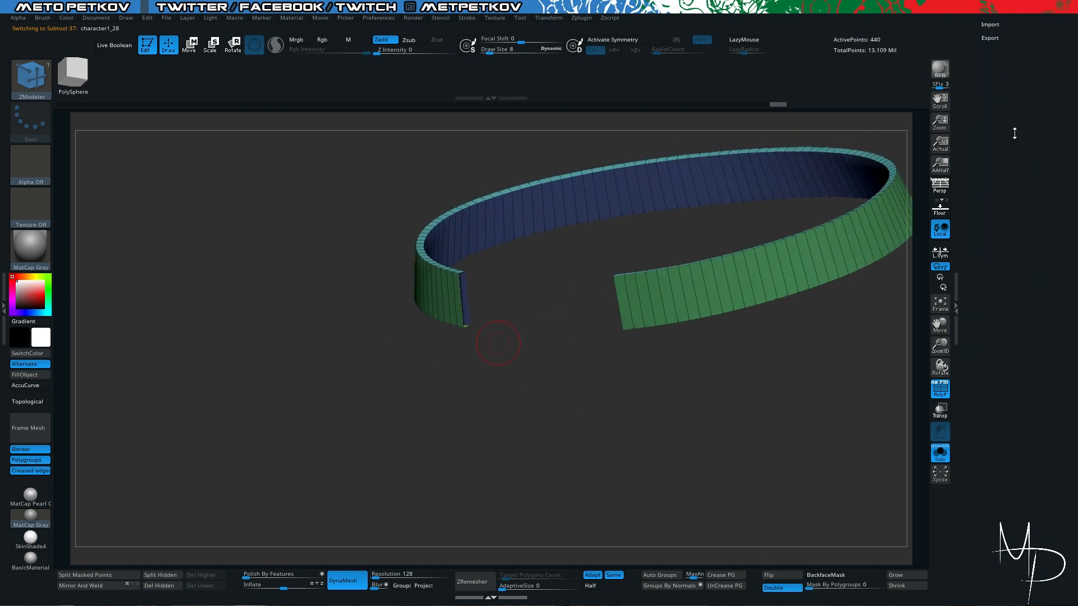
drag(1013, 61, 1009, 360)
click(1022, 97)
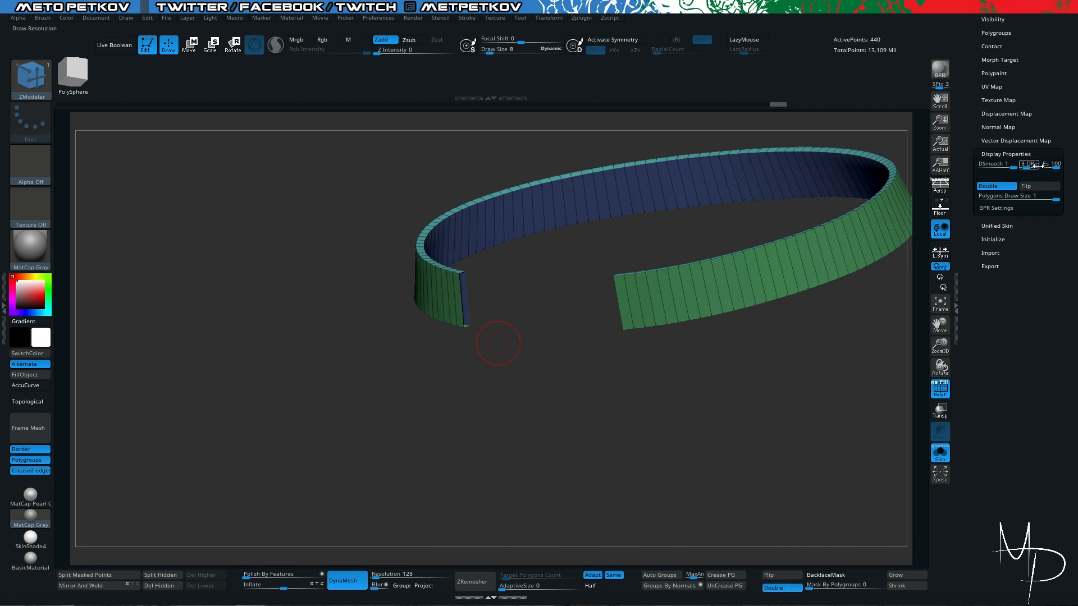
click(1006, 154)
drag(483, 387, 268, 557)
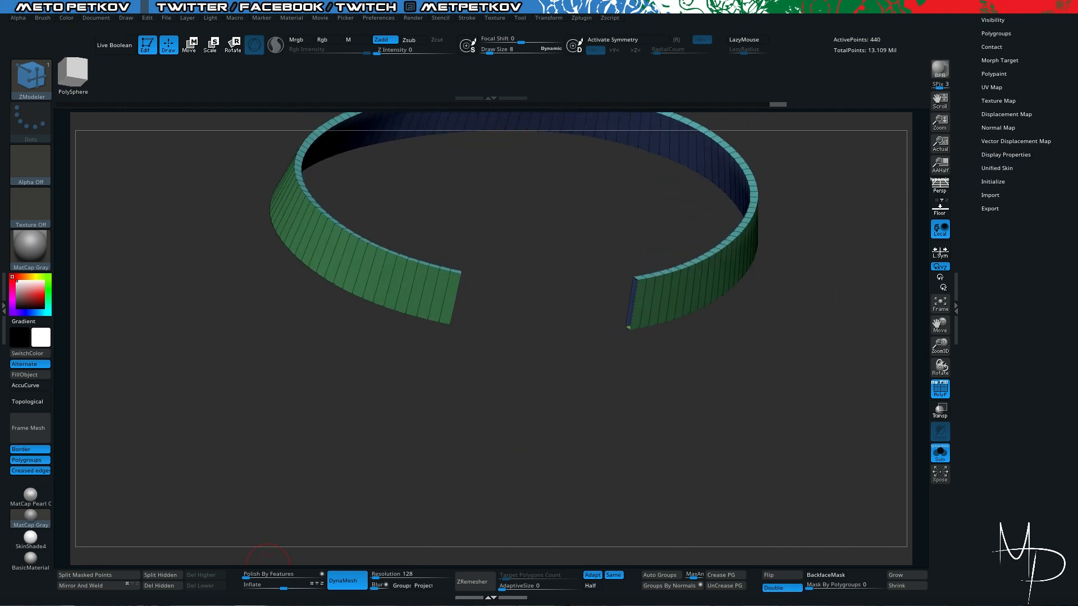
click(164, 587)
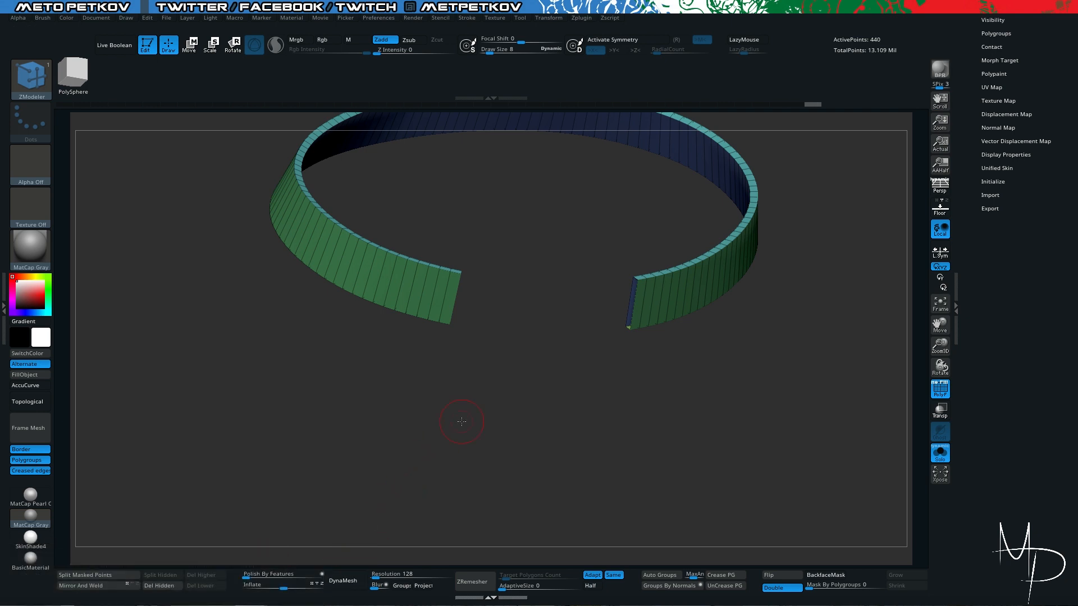
- Show the coat again and merge the opened belt down with the front strap subtool, accepting the irreversible operation
drag(264, 377, 354, 327)
key(alt+s)
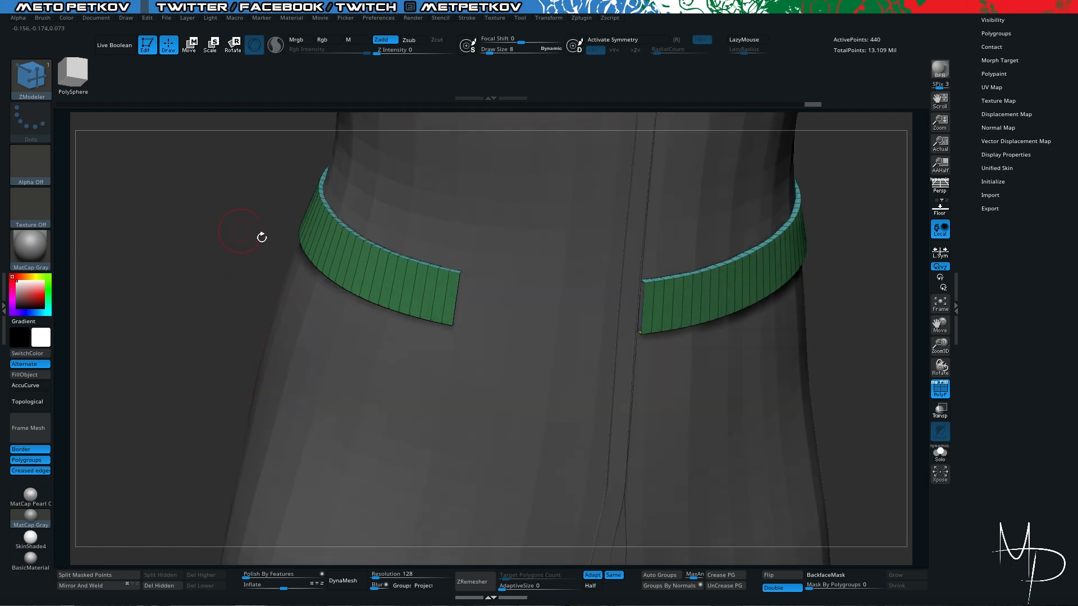
scroll(995, 168, up, 5)
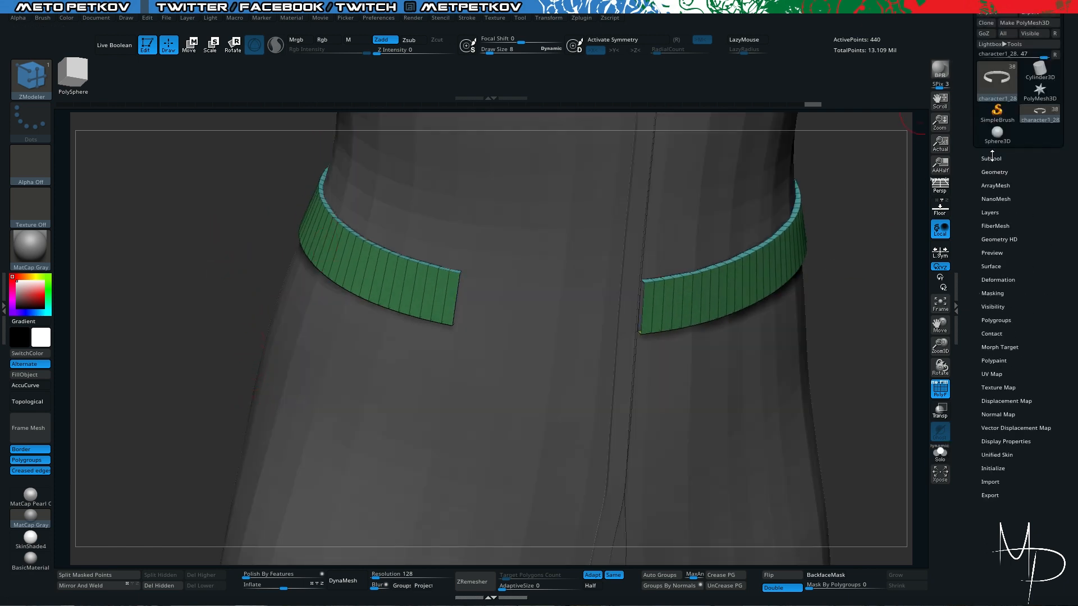
click(992, 158)
scroll(1021, 216, down, 1)
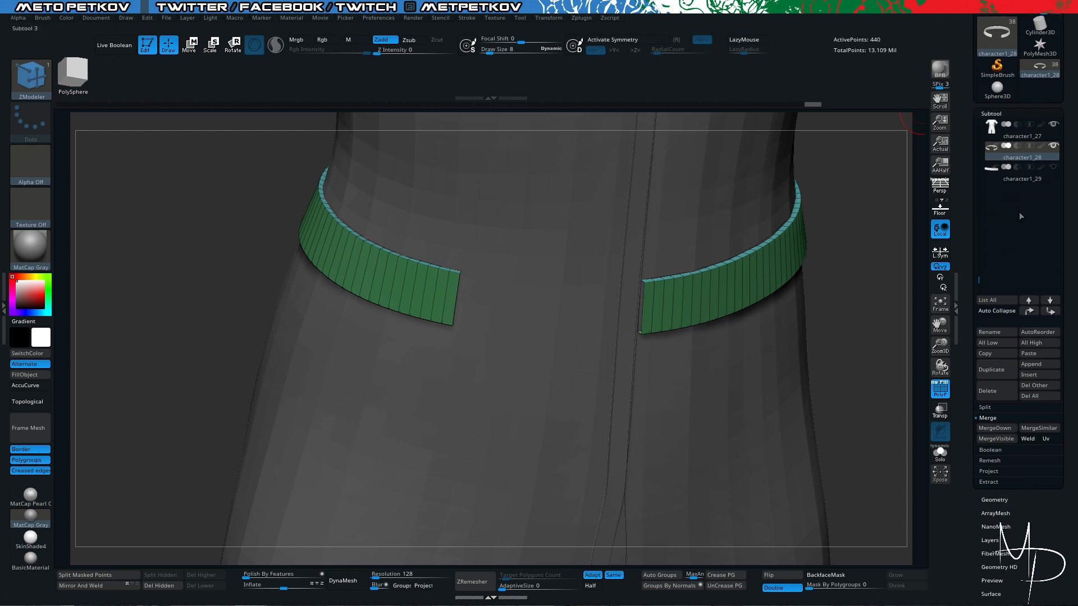
click(989, 429)
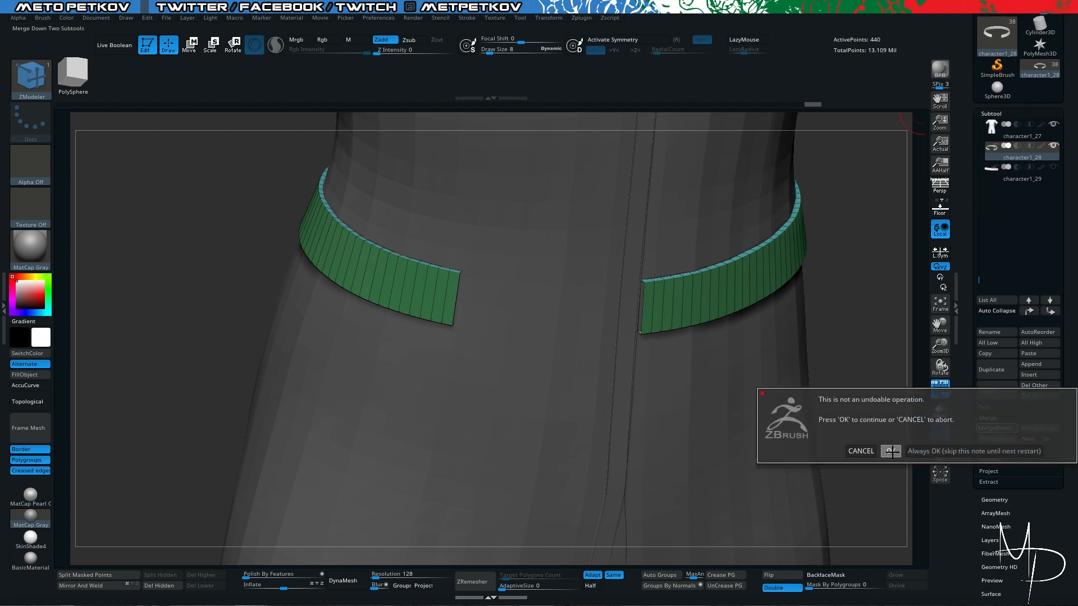
click(827, 447)
drag(177, 284, 227, 277)
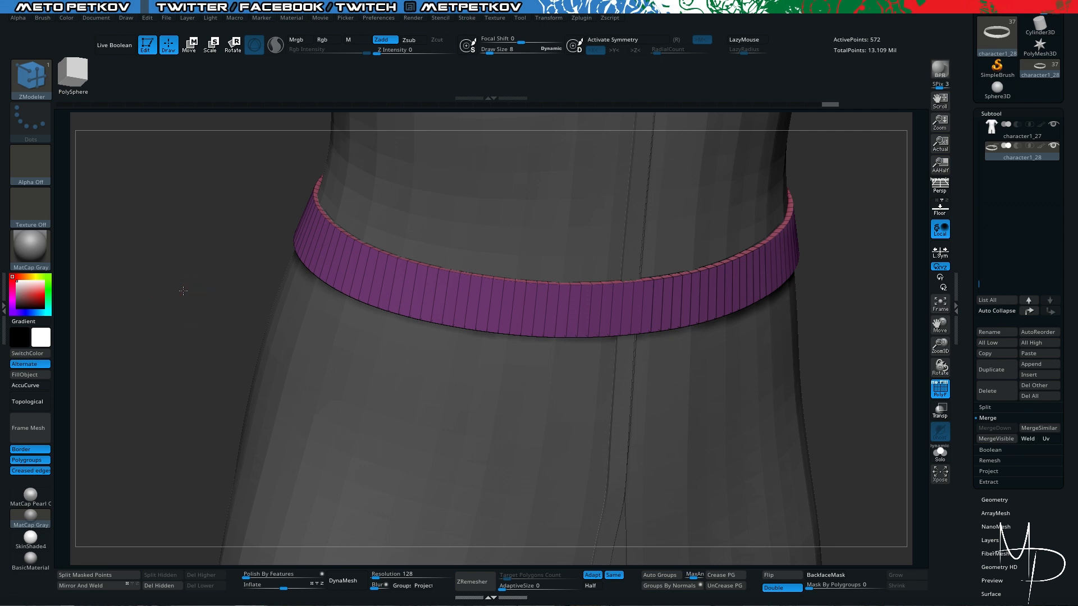
- Isolate the merged belt and split it by topology continuity into separate polygroups with Auto Groups
drag(183, 291, 522, 380)
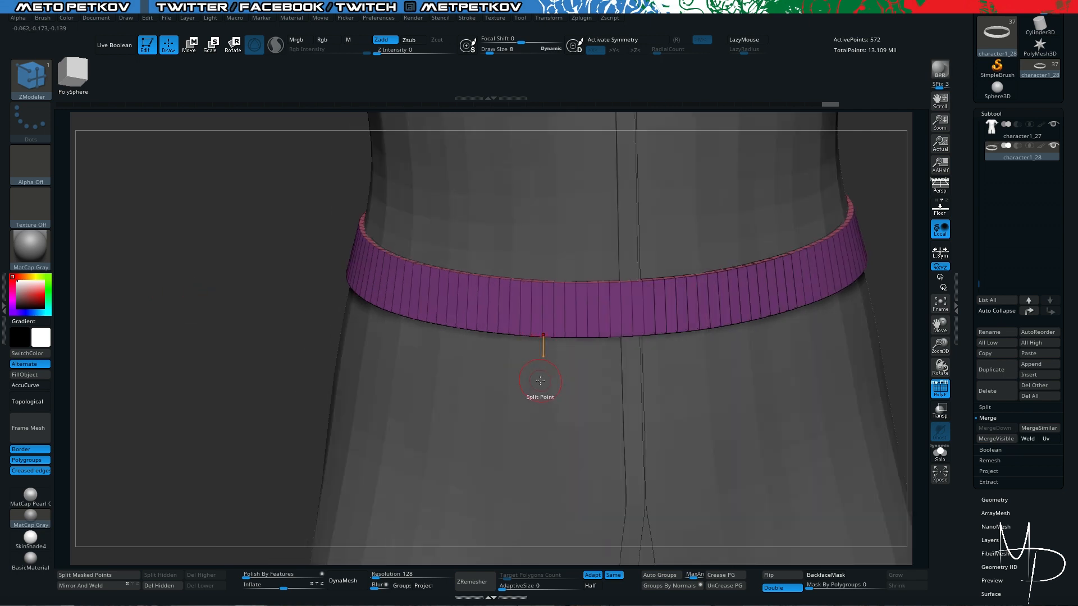
key(alt+s)
drag(262, 407, 447, 438)
drag(960, 476, 990, 219)
scroll(1009, 225, down, 5)
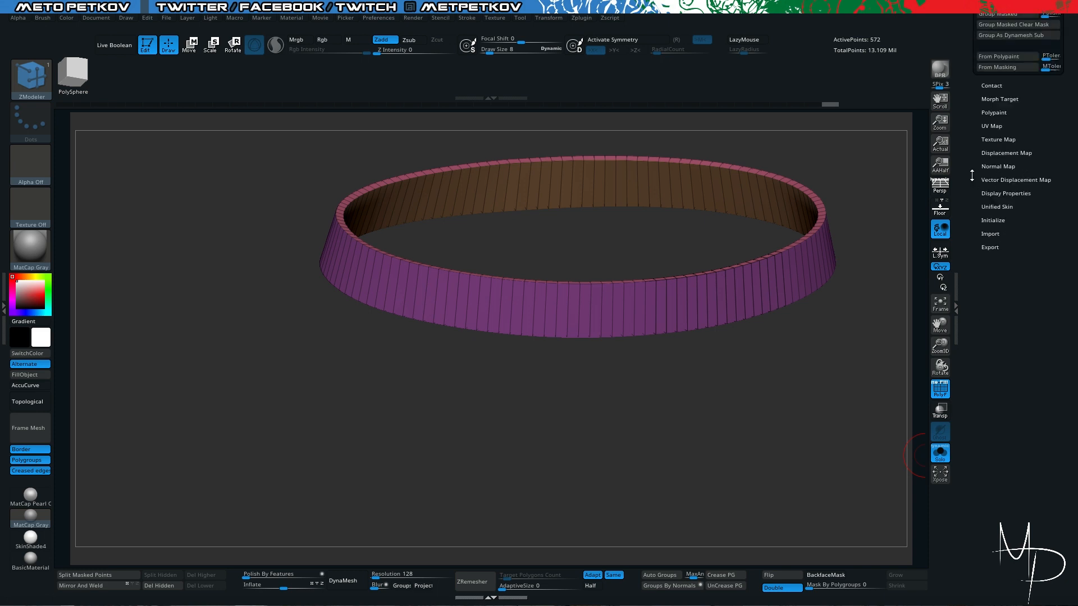
scroll(972, 176, up, 5)
click(978, 97)
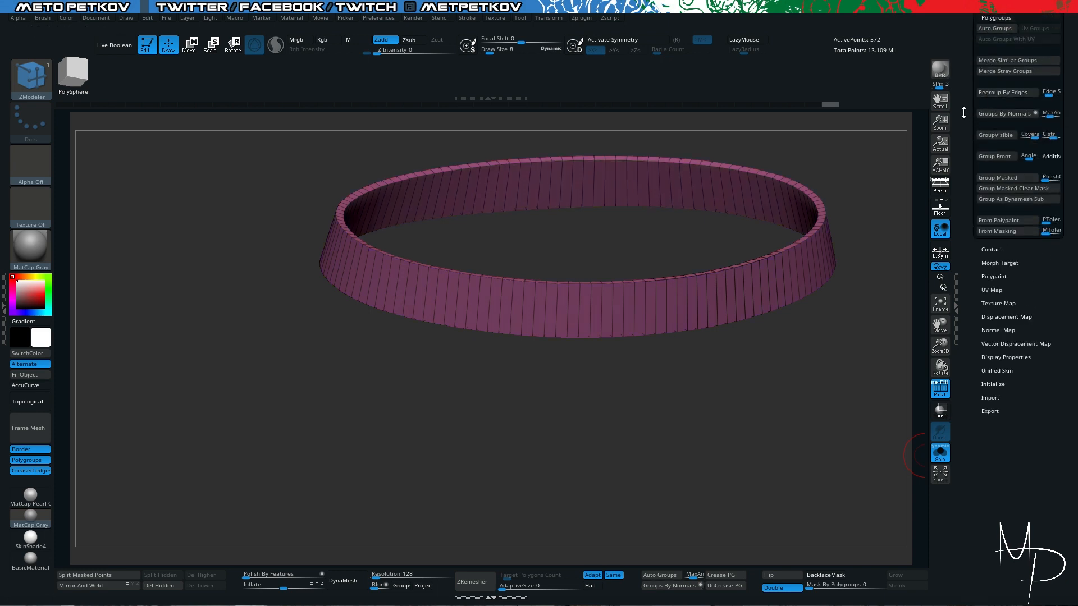
drag(964, 111, 966, 134)
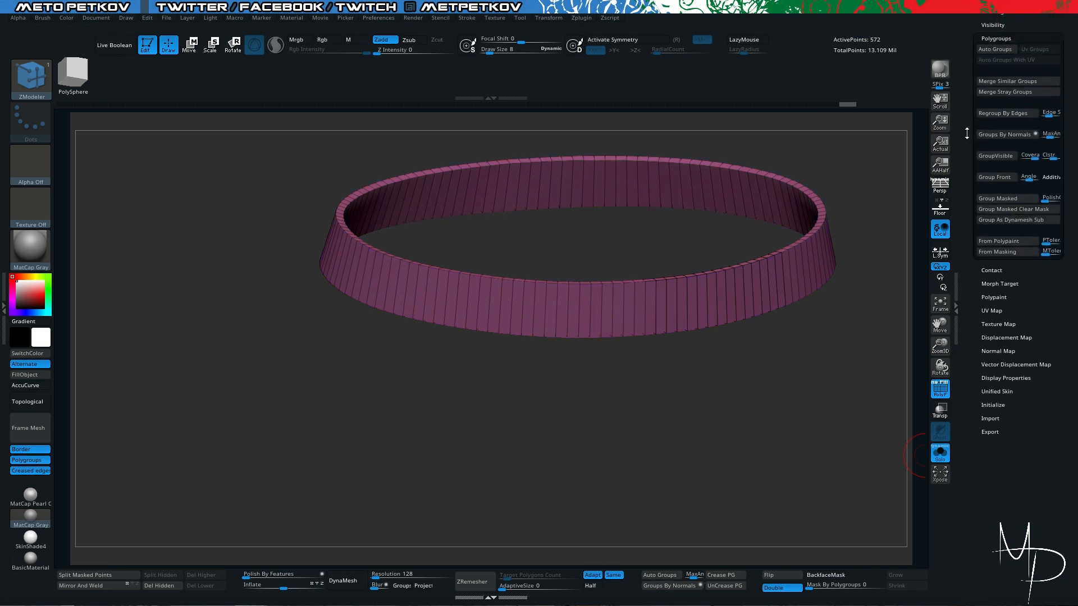
click(1004, 52)
click(1004, 52)
click(1004, 52)
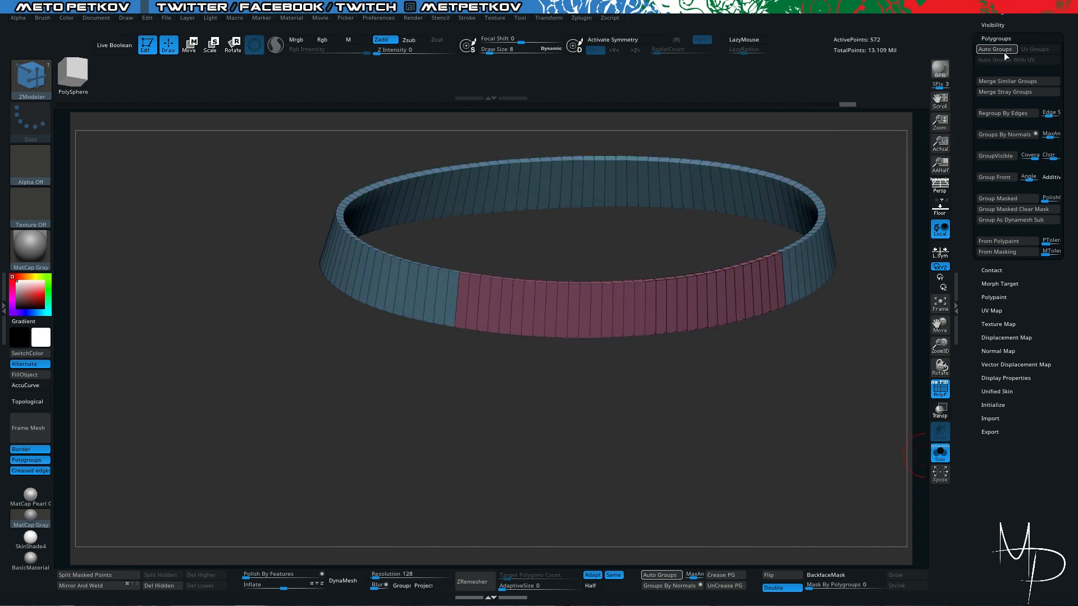
- Rerun Auto Groups several times to give the front strap and the rest of the belt different polygroup colors
click(1004, 52)
click(1004, 52)
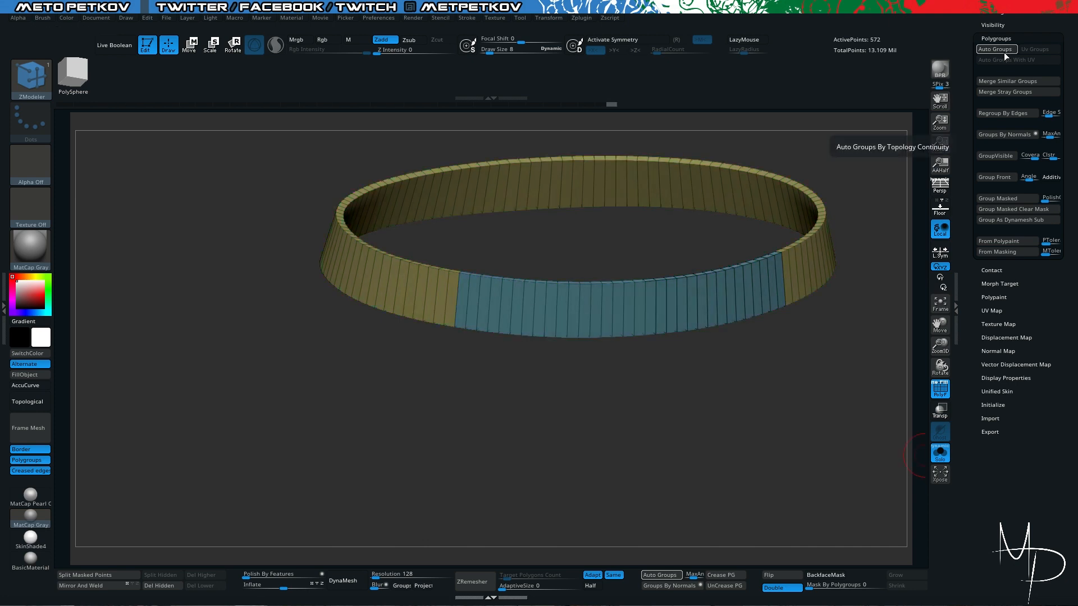
click(1004, 52)
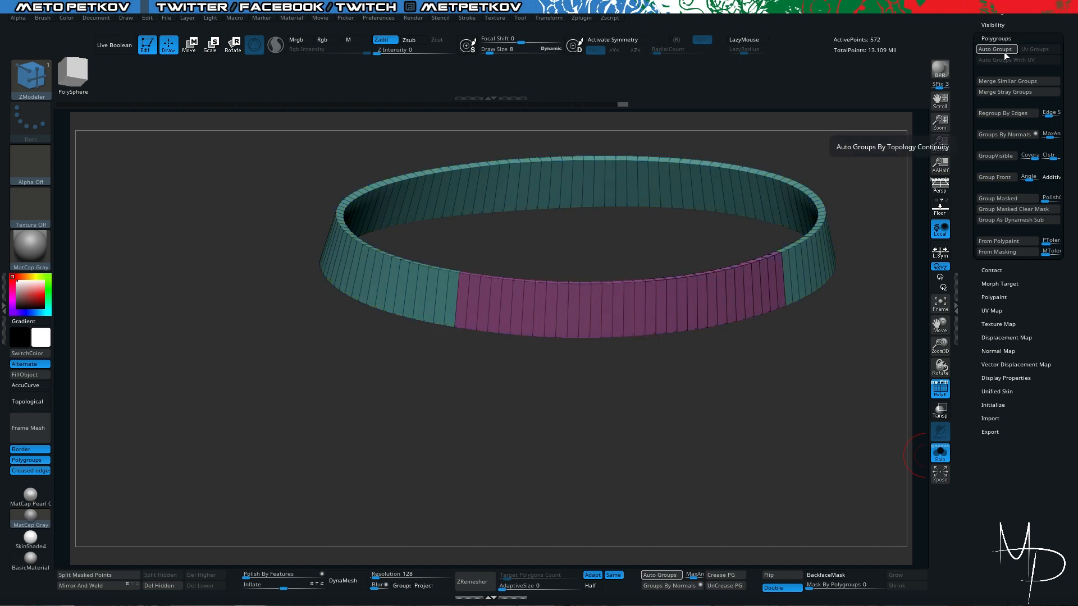
click(1004, 51)
click(1004, 52)
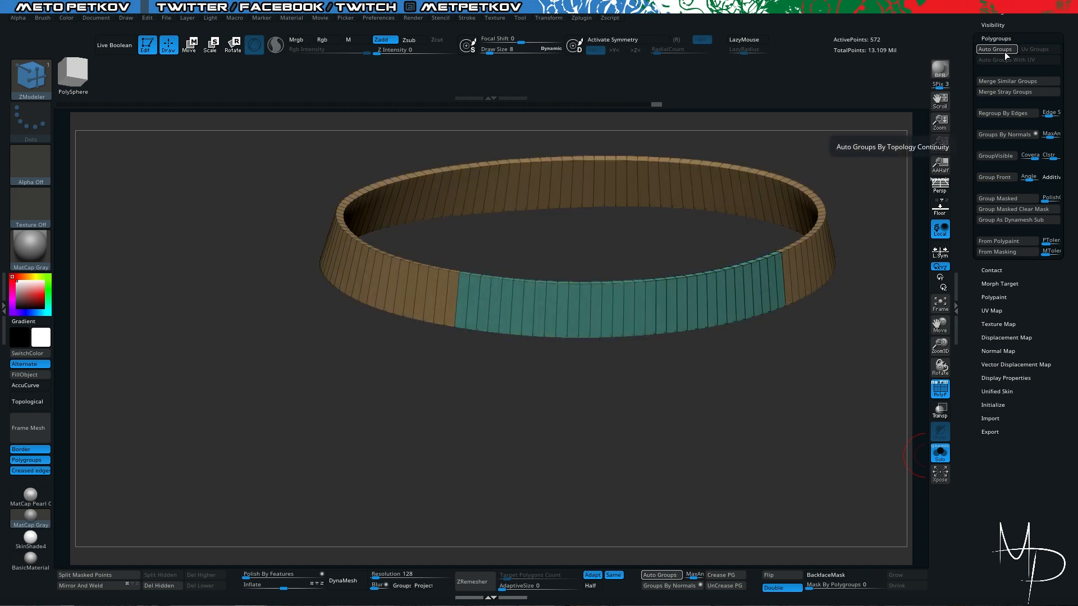
click(1005, 51)
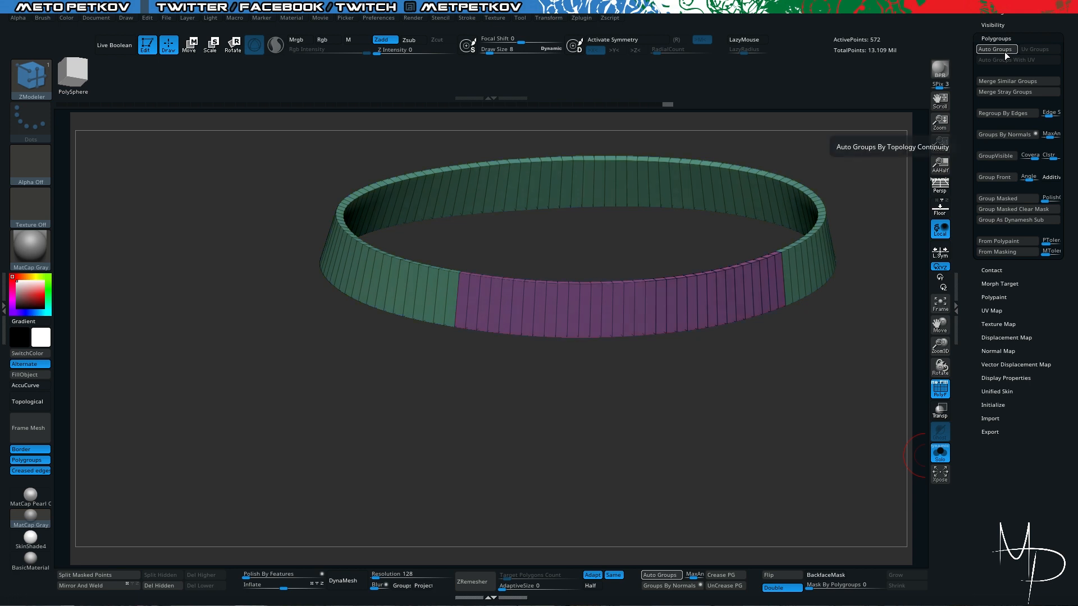
click(1005, 52)
- Mask the joint where the front strap meets the belt on the side without the overlap
mouse_move(206, 327)
mouse_down()
mouse_move(207, 250)
mouse_move(183, 255)
mouse_up()
key(ctrl)
ctrl+drag(427, 222, 478, 430)
drag(452, 393, 426, 415)
drag(413, 471, 404, 431)
key(ctrl)
mouse_move(310, 409)
mouse_down()
mouse_move(284, 416)
mouse_move(308, 421)
mouse_up()
key(ctrl)
mouse_move(452, 221)
ctrl+mouse_down()
mouse_move(469, 405)
mouse_move(438, 416)
mouse_move(454, 396)
mouse_move(449, 452)
mouse_move(439, 411)
ctrl+mouse_up()
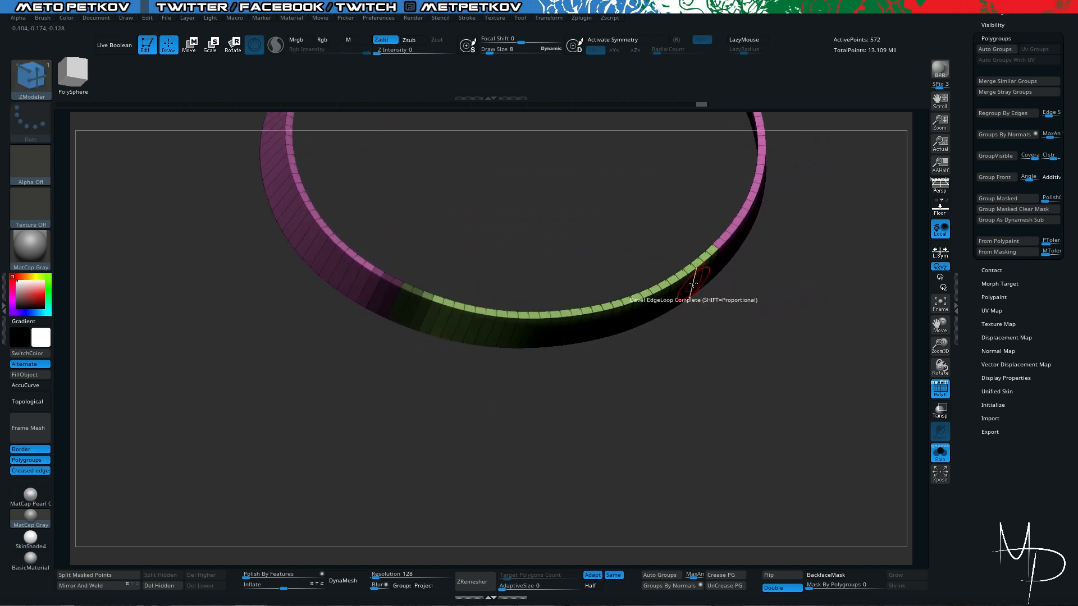
- Dock the Brush palette beside the canvas and turn on Topological auto masking
drag(4, 86, 122, 86)
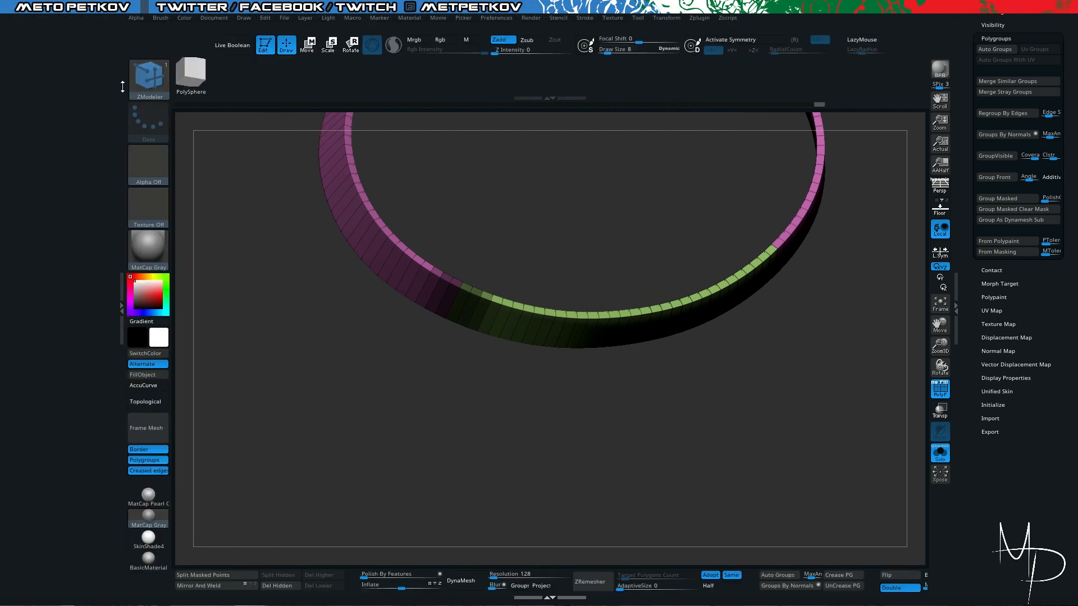
click(161, 17)
click(157, 23)
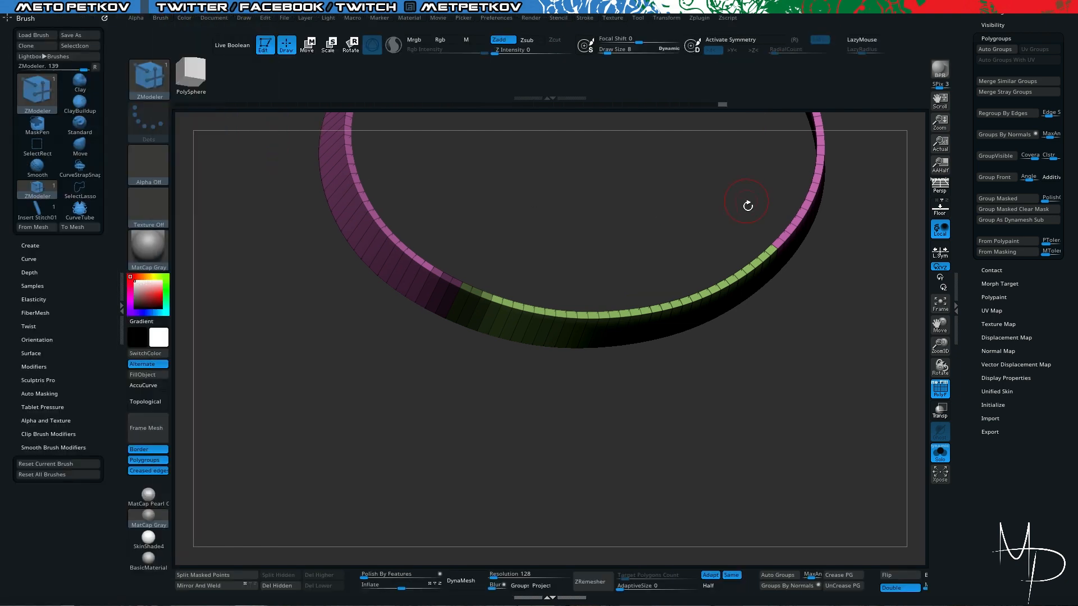
drag(793, 317, 781, 299)
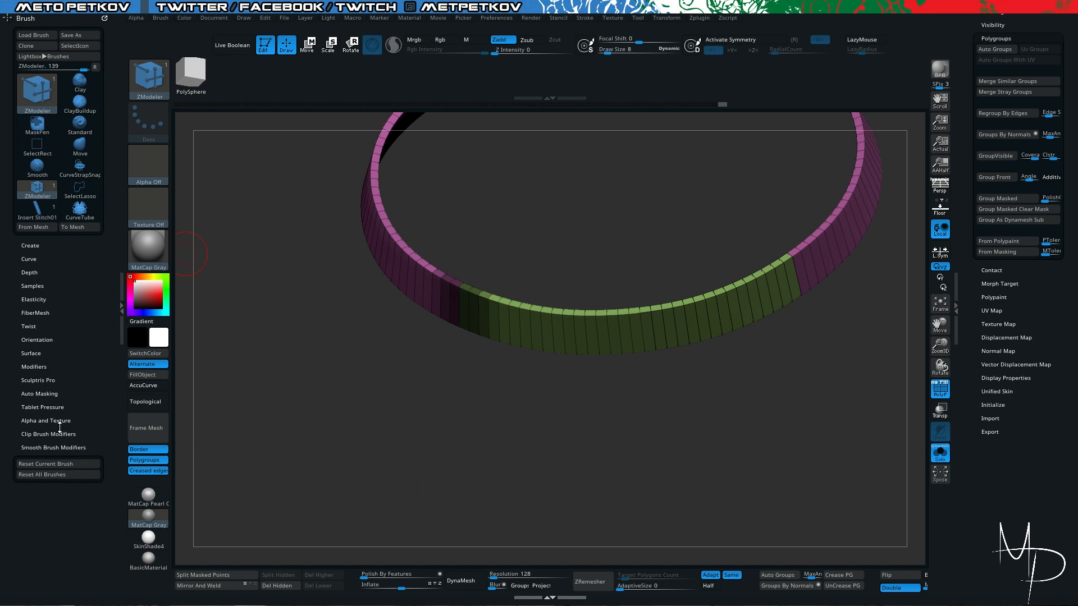
click(52, 393)
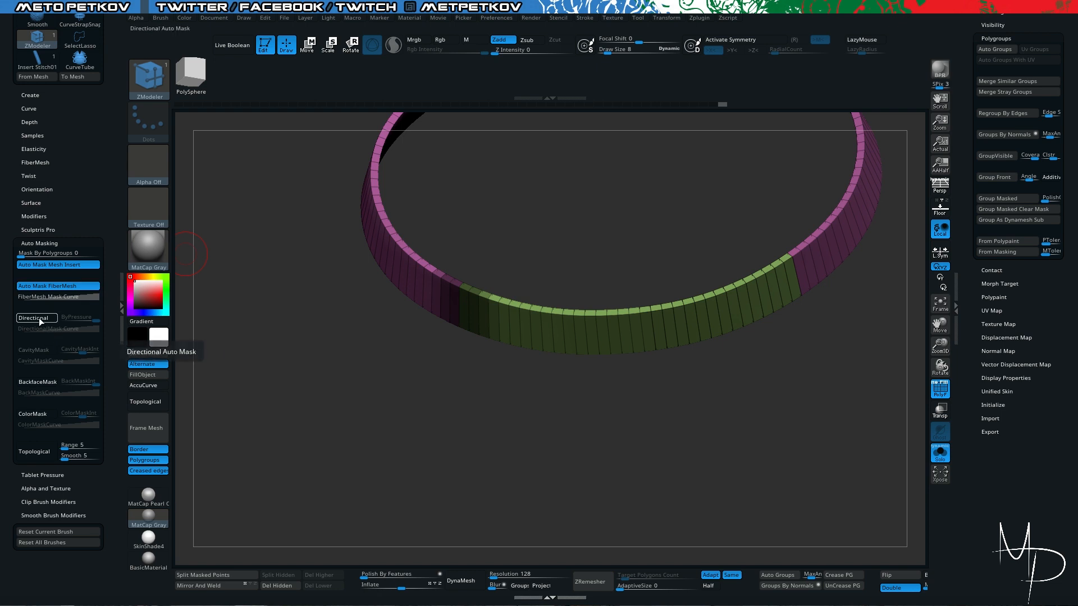
click(28, 454)
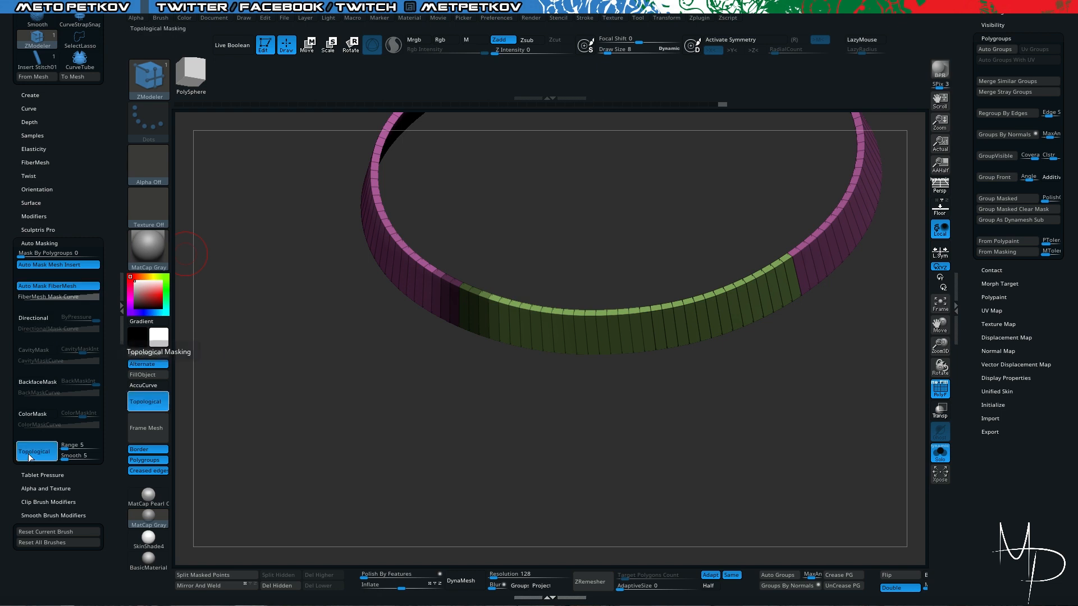
- Select the Move brush with a draw size of 48 and pull the strap's free end outward from the belt
key(b)
key(m)
key(v)
key(space)
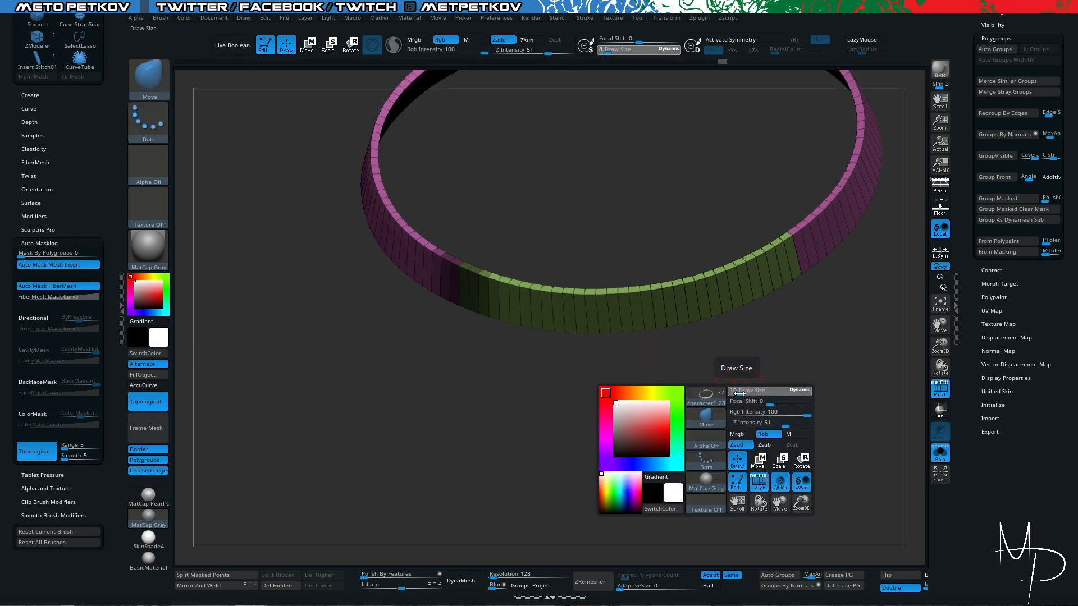
mouse_move(740, 392)
mouse_down()
mouse_move(775, 392)
mouse_move(816, 261)
mouse_move(763, 250)
mouse_move(786, 242)
mouse_up()
mouse_move(793, 331)
mouse_down()
mouse_move(800, 216)
mouse_move(811, 351)
mouse_move(815, 304)
mouse_move(765, 188)
mouse_move(734, 161)
mouse_up()
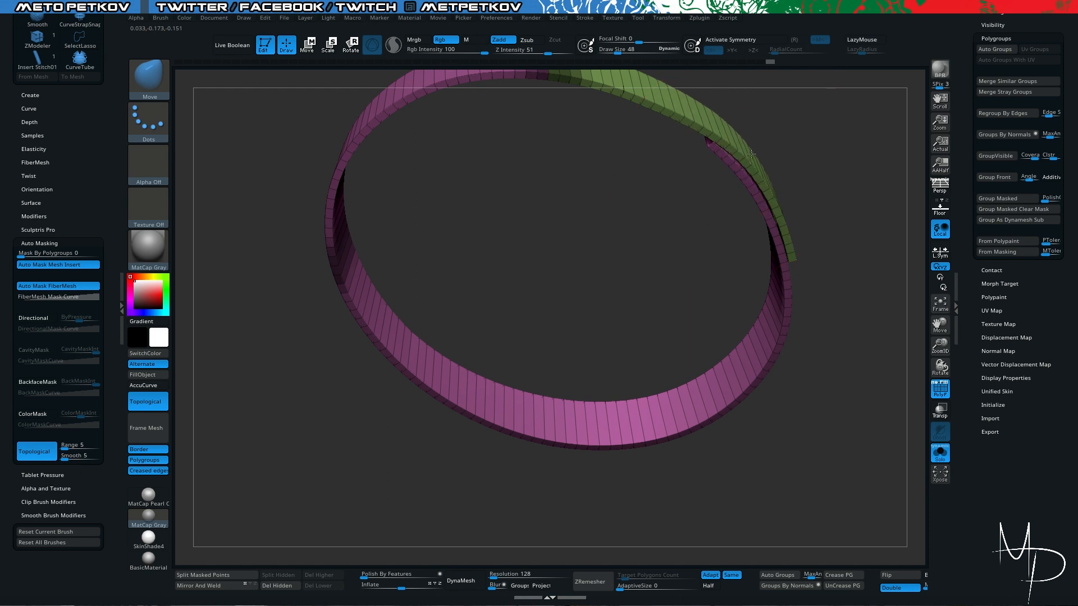
- Move the belt's inner end inward beneath the front strap to separate the two overlapping layers
drag(803, 196, 810, 306)
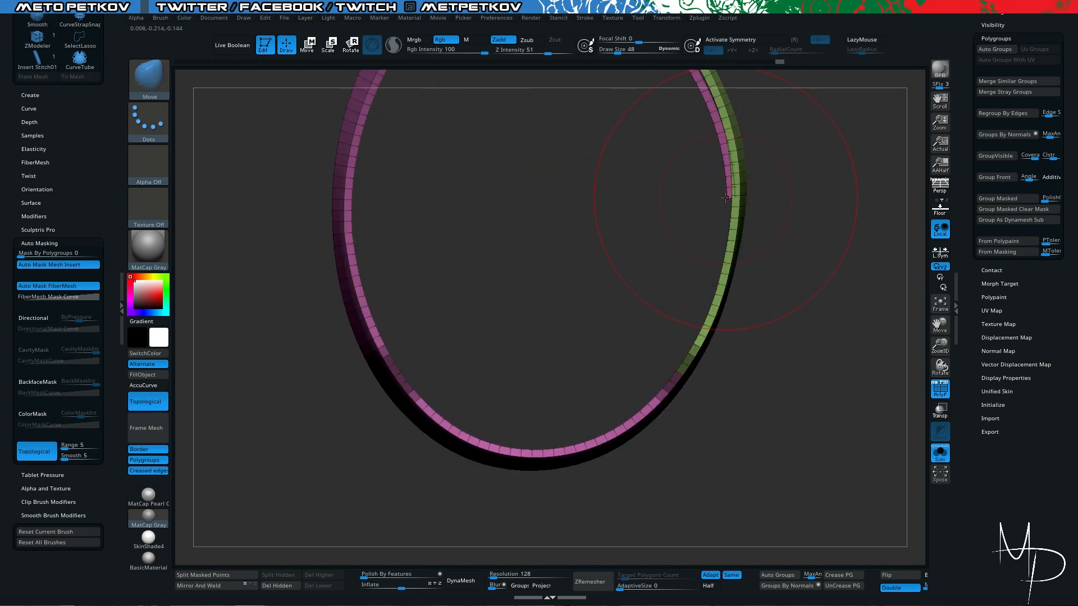
drag(726, 198, 718, 197)
mouse_move(792, 261)
mouse_down()
mouse_move(701, 215)
mouse_move(698, 176)
mouse_move(763, 228)
mouse_up()
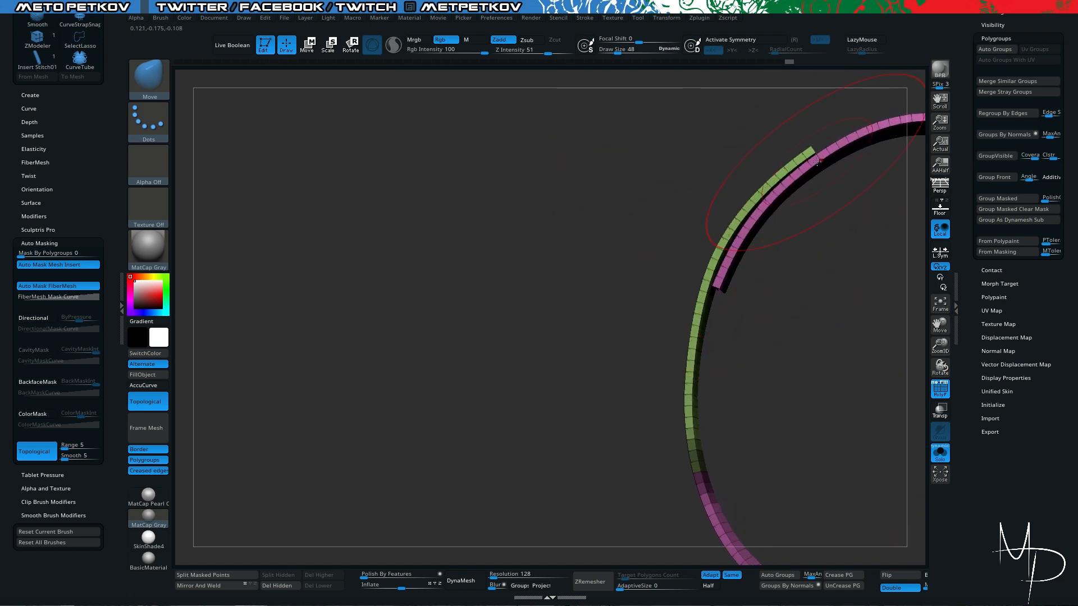
drag(685, 133, 804, 167)
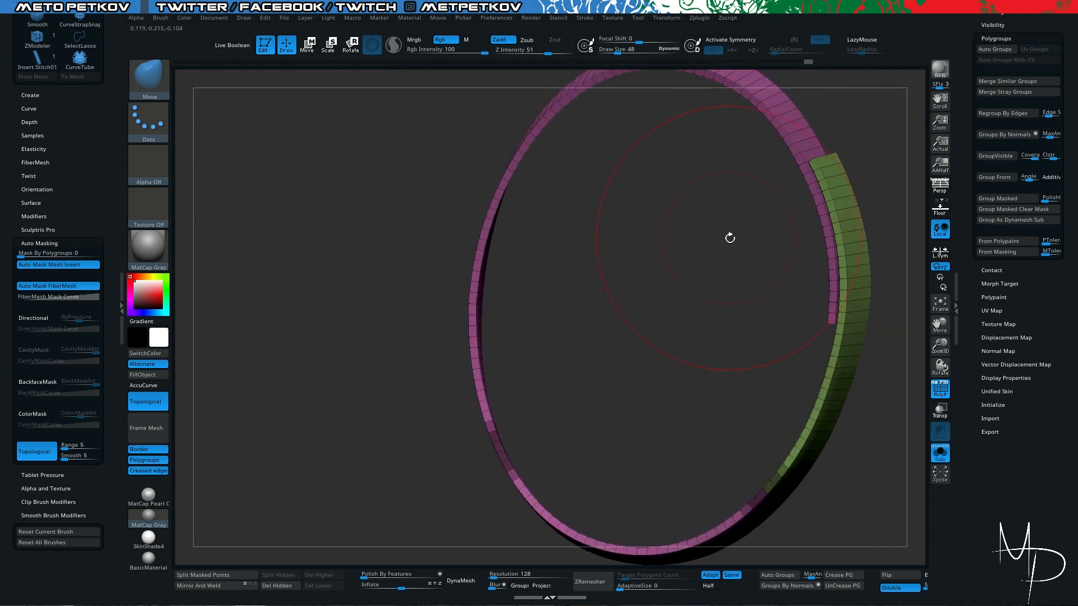
drag(730, 239, 777, 357)
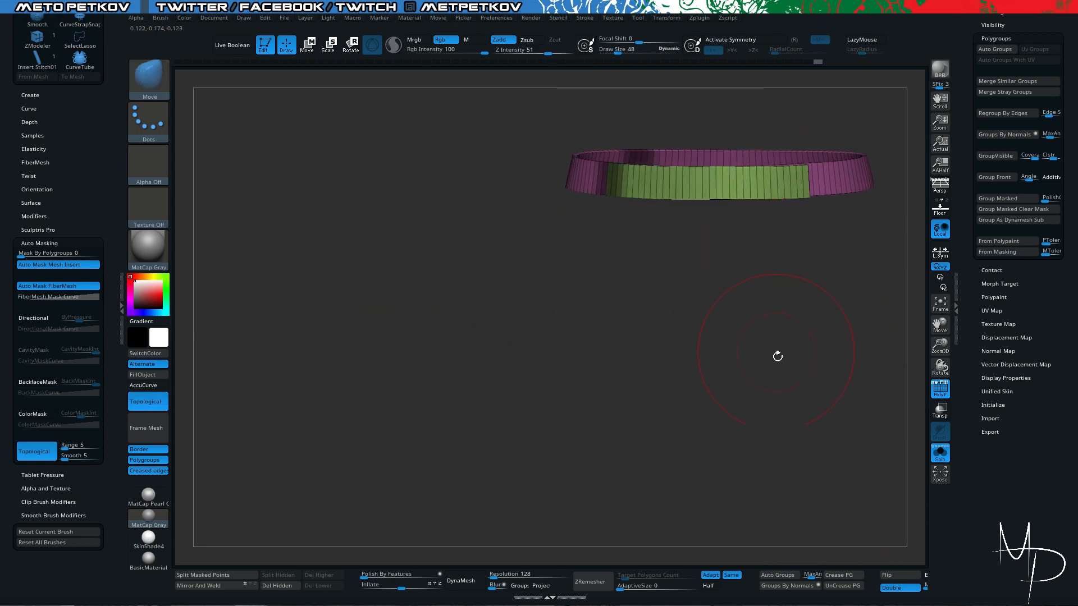
- Regenerate the belt's polygroups with Auto Groups and replace Topological masking with Mask By Polygroups set to 100
click(778, 575)
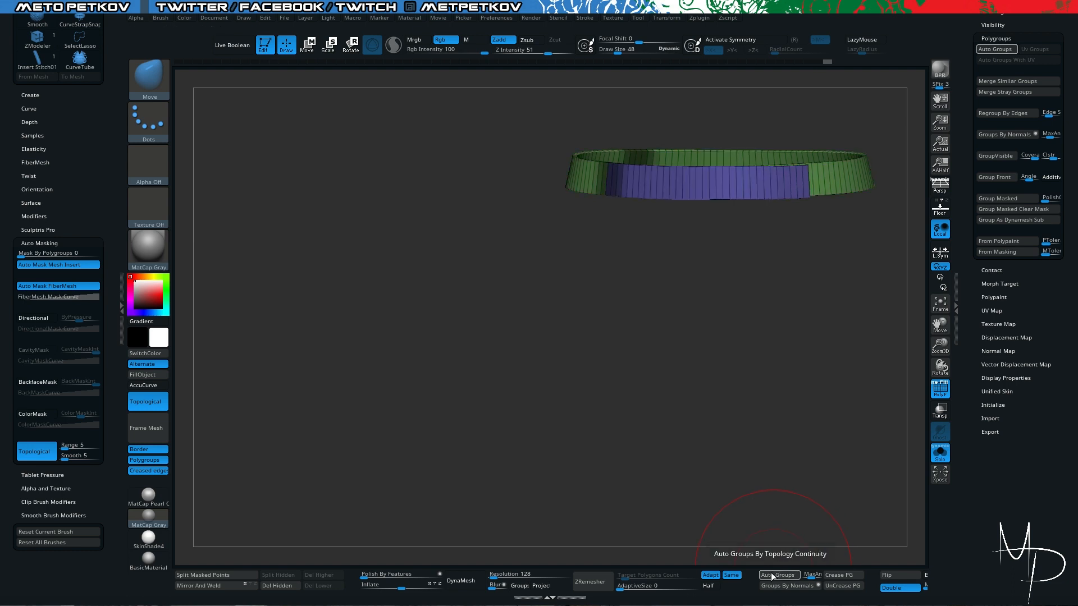
drag(637, 310, 788, 203)
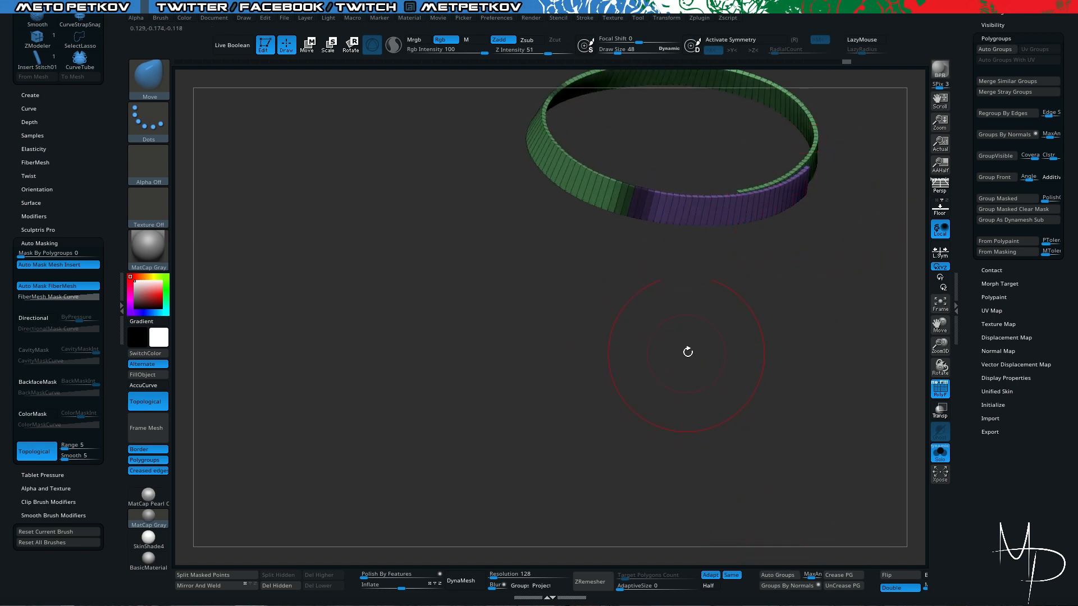
click(41, 451)
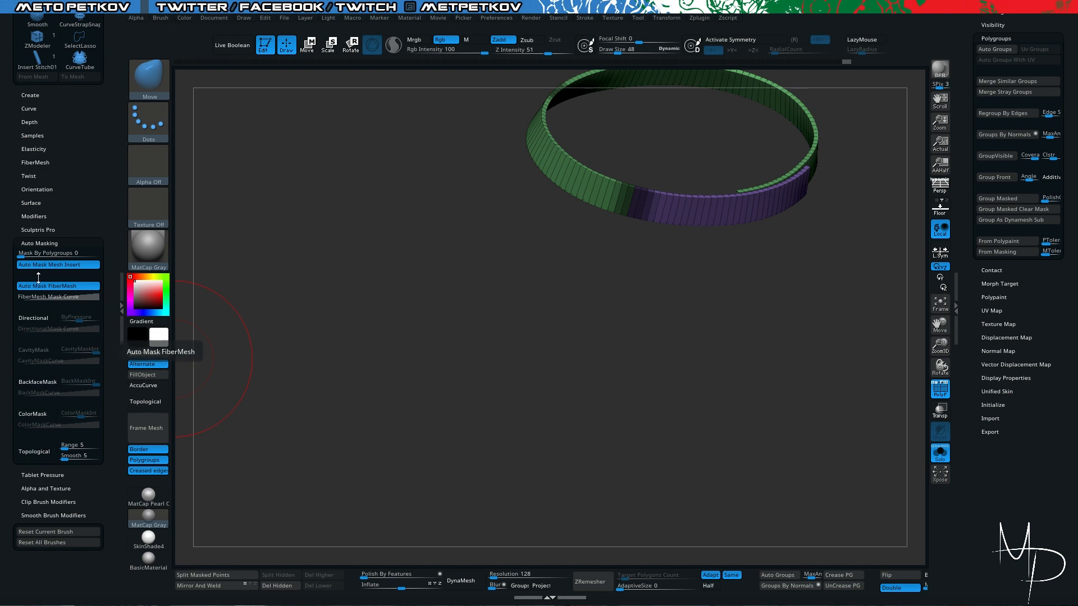
drag(84, 253, 88, 253)
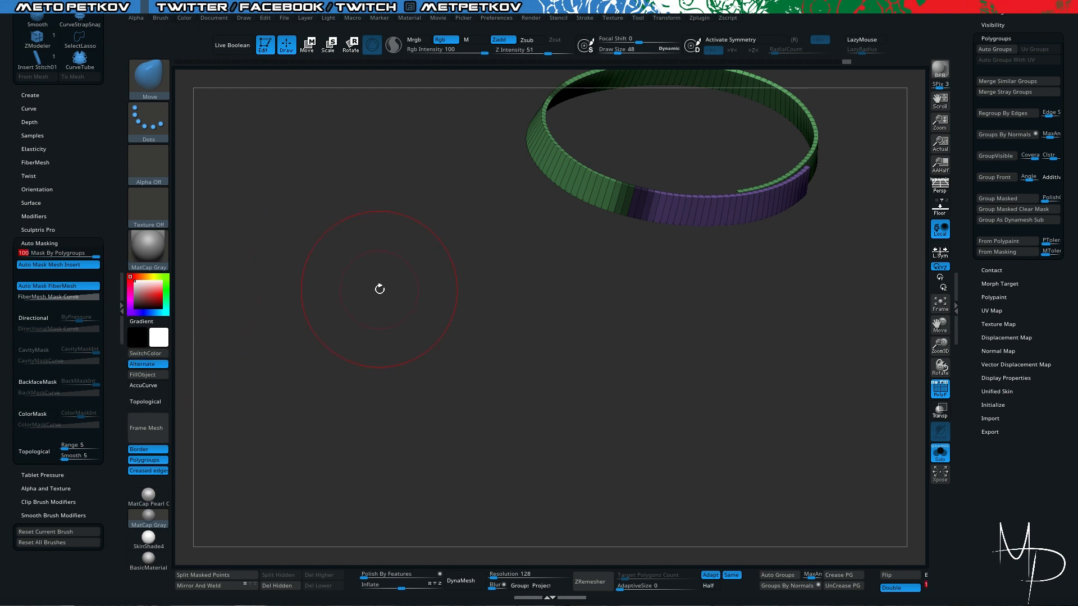
- Adjust the strap and belt ends at the overlap with the Move brush, using the polygroup masking
drag(378, 289, 343, 277)
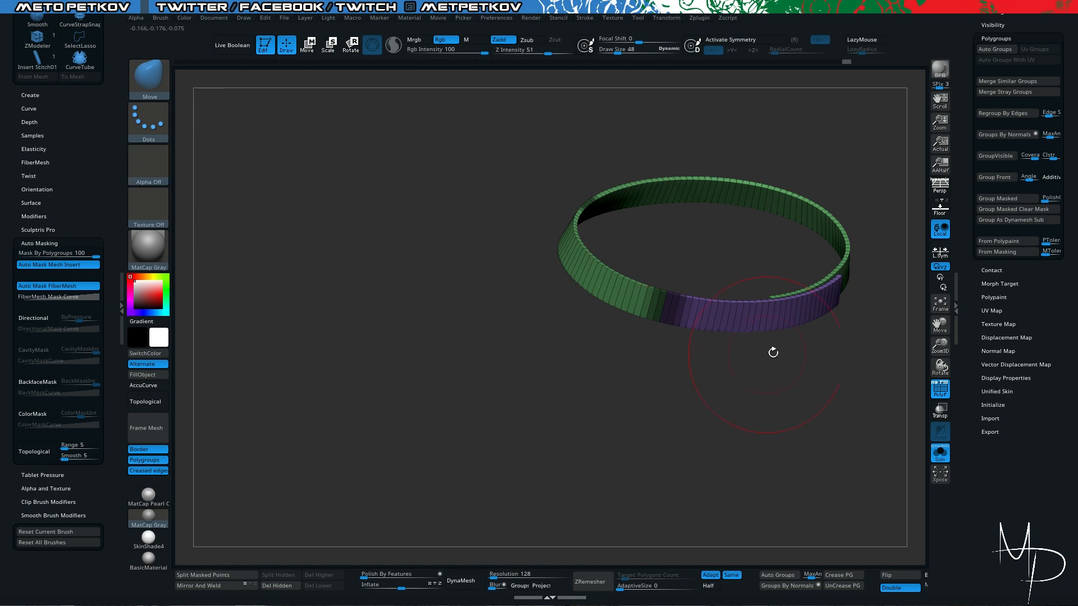
drag(795, 407, 815, 449)
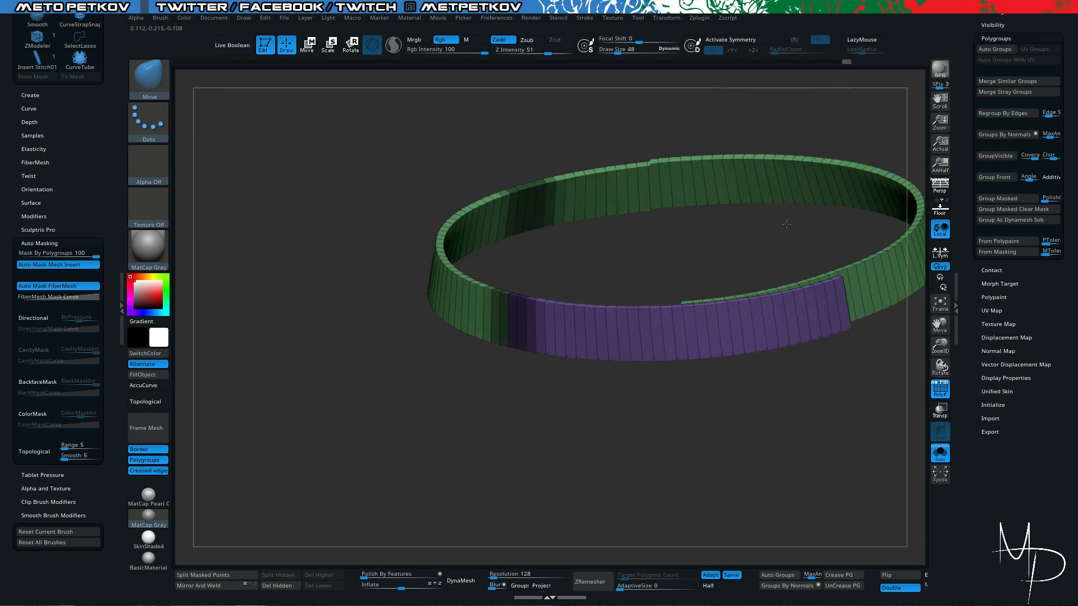
drag(787, 224, 830, 269)
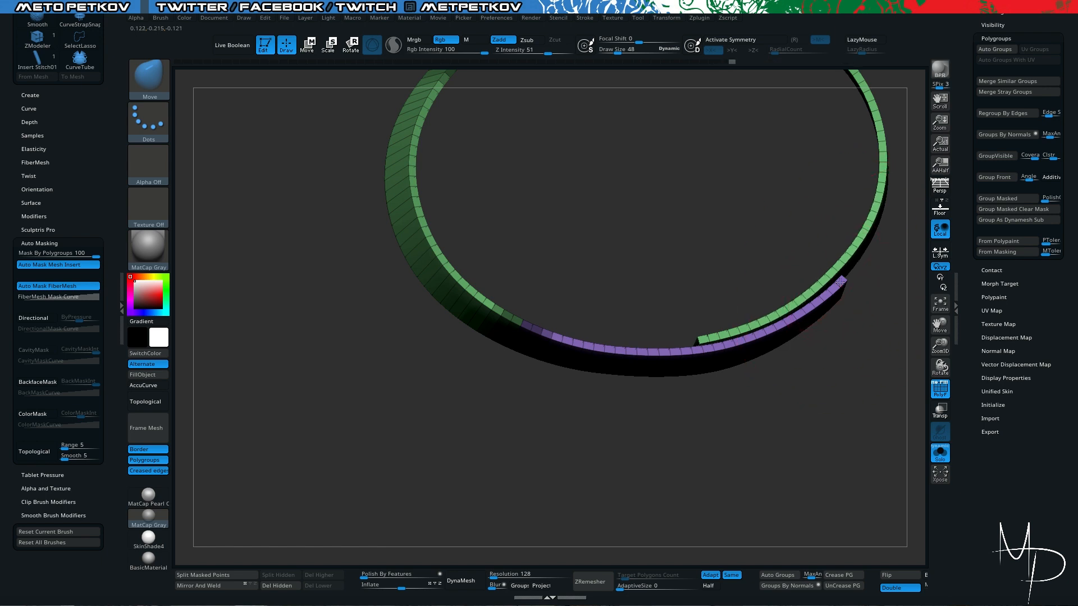
drag(847, 335, 891, 264)
drag(794, 176, 770, 147)
alt+drag(638, 457, 592, 429)
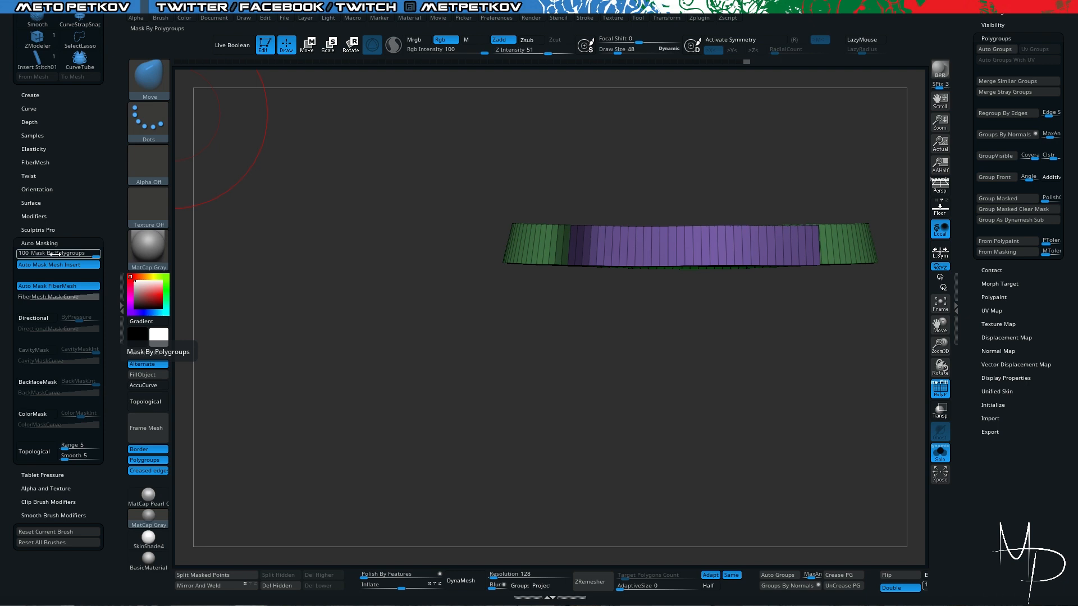
- Turn Topological auto masking back on and set Mask By Polygroups to 0
click(36, 449)
click(47, 253)
text(0)
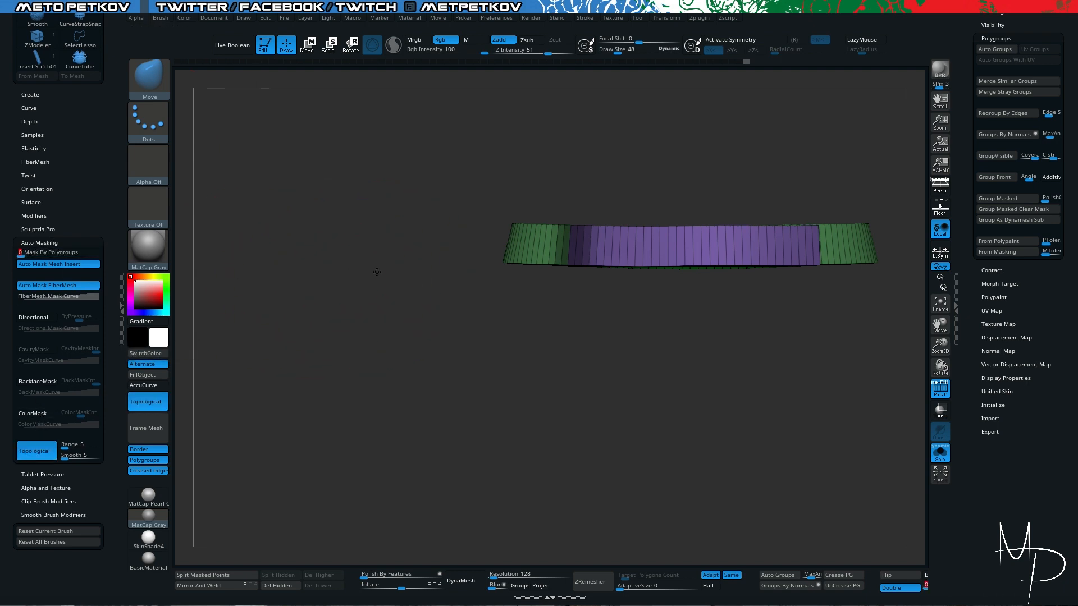
- Switch to the Standard brush and set its Mask By Polygroups auto masking to 100
drag(376, 272, 365, 270)
key(b)
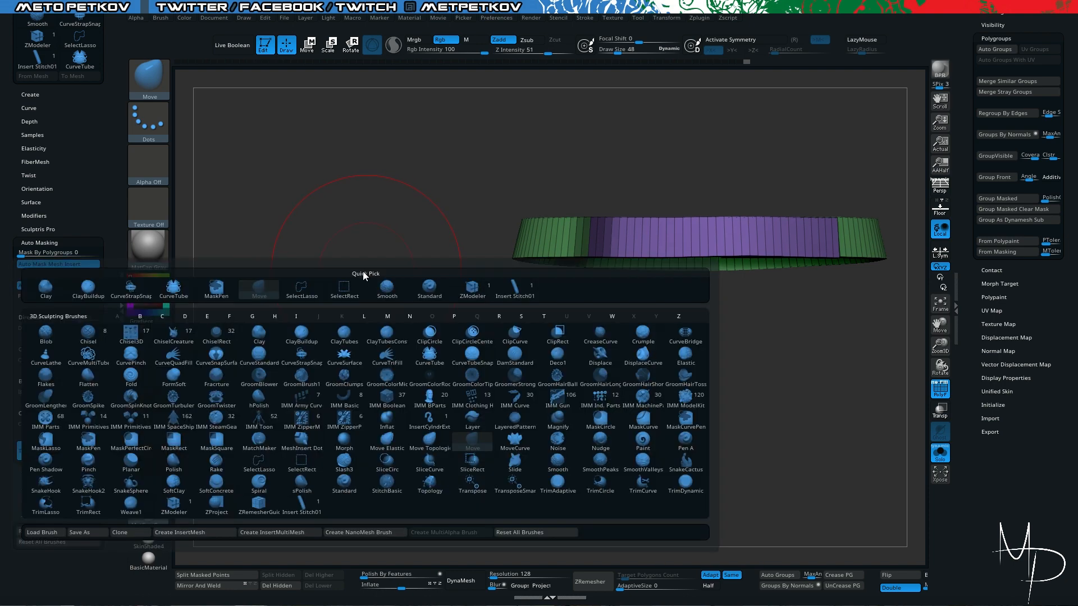
key(s)
key(t)
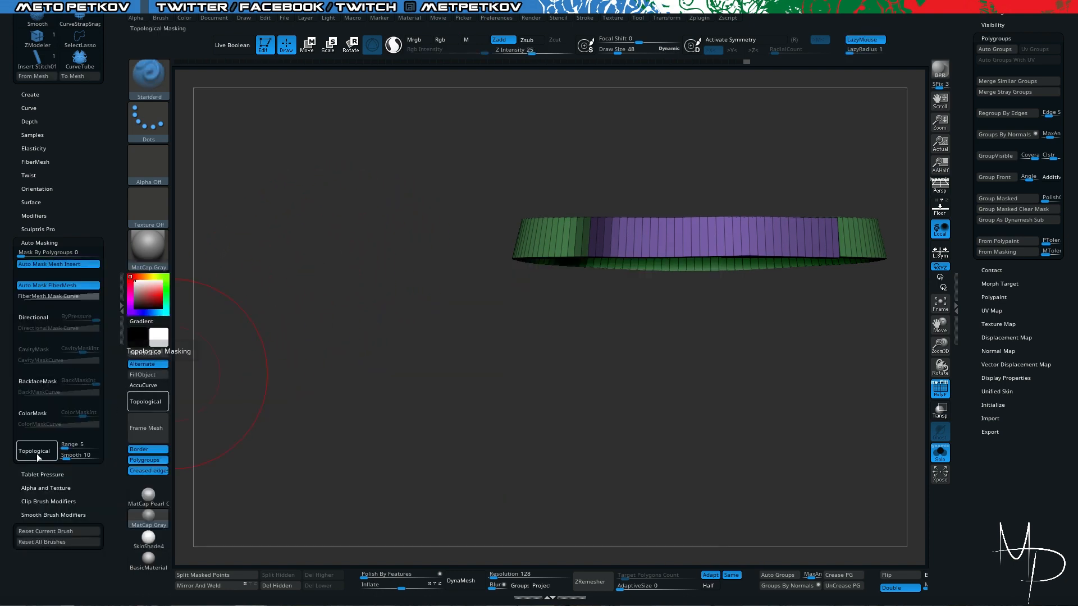
drag(34, 253, 113, 248)
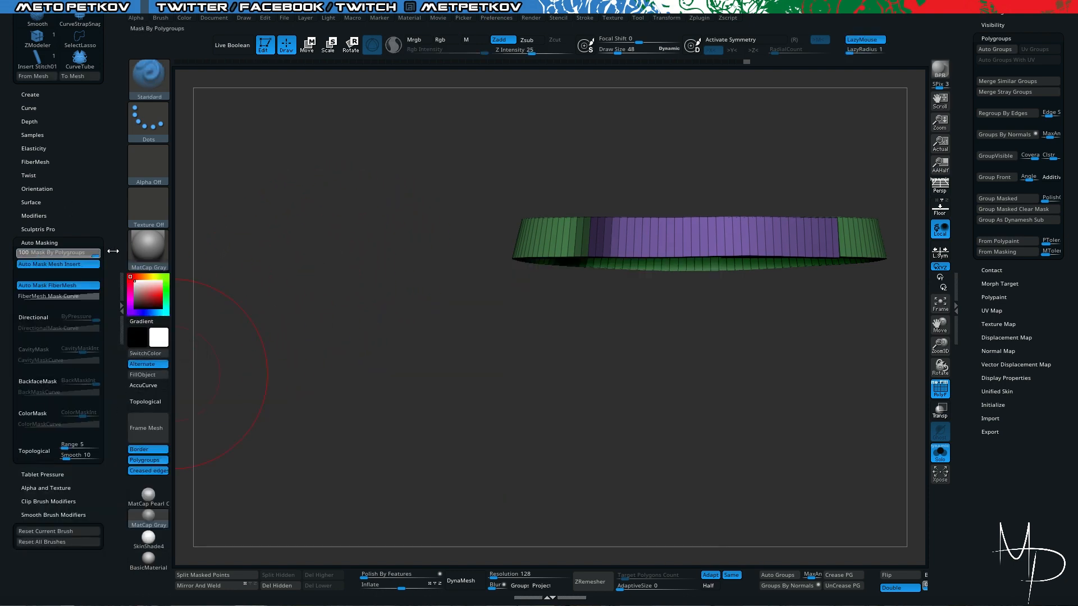
mouse_move(255, 296)
mouse_down()
mouse_move(356, 322)
mouse_move(371, 310)
mouse_move(364, 302)
mouse_move(372, 307)
mouse_up()
- Switch to the DamStandard brush and set Mask By Polygroups back to 0
key(b)
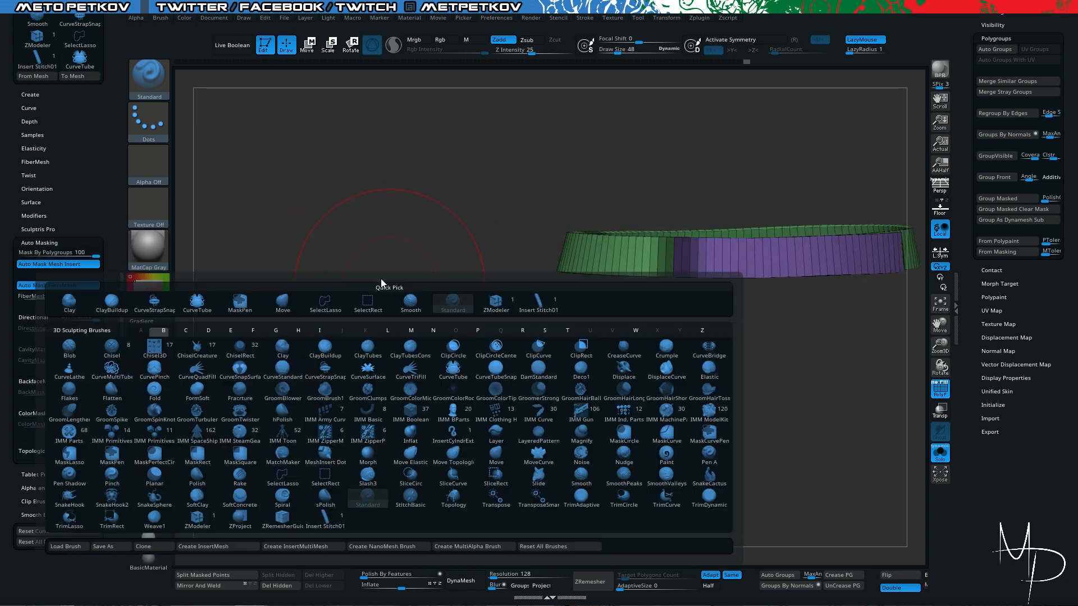
key(alt+s)
mouse_move(320, 252)
mouse_down()
mouse_move(349, 282)
mouse_move(384, 295)
mouse_move(295, 272)
mouse_up()
key(alt+s)
key(b)
key(d)
key(s)
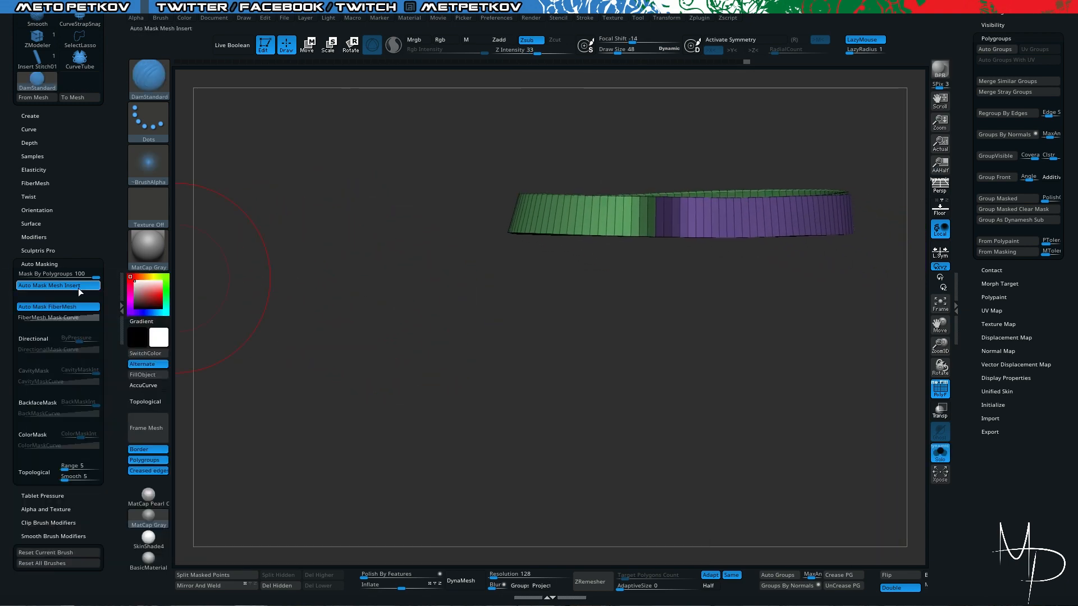
drag(95, 278, 19, 278)
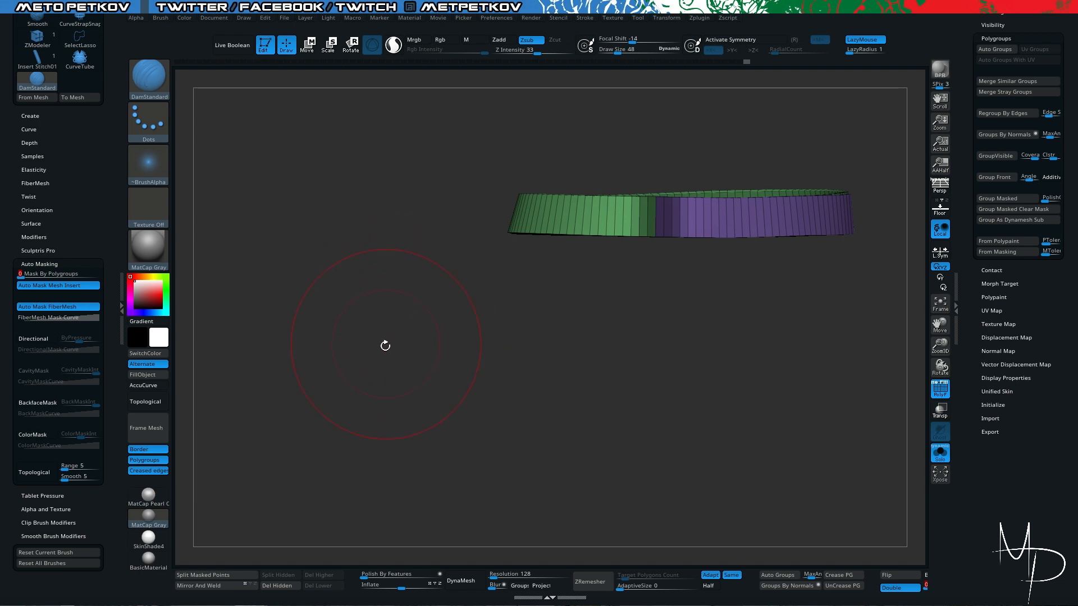
- Reselect the Move brush and collapse the tray holding the brush settings
drag(374, 327, 378, 350)
key(b)
key(m)
key(v)
drag(356, 311, 412, 484)
drag(622, 306, 605, 233)
mouse_move(696, 290)
mouse_down()
mouse_move(700, 298)
mouse_move(693, 289)
mouse_up()
mouse_move(645, 483)
ctrl+mouse_down()
mouse_move(621, 483)
mouse_move(490, 390)
mouse_move(426, 416)
mouse_move(416, 454)
mouse_move(514, 401)
mouse_move(524, 429)
mouse_move(471, 396)
mouse_move(450, 435)
mouse_move(463, 436)
ctrl+mouse_up()
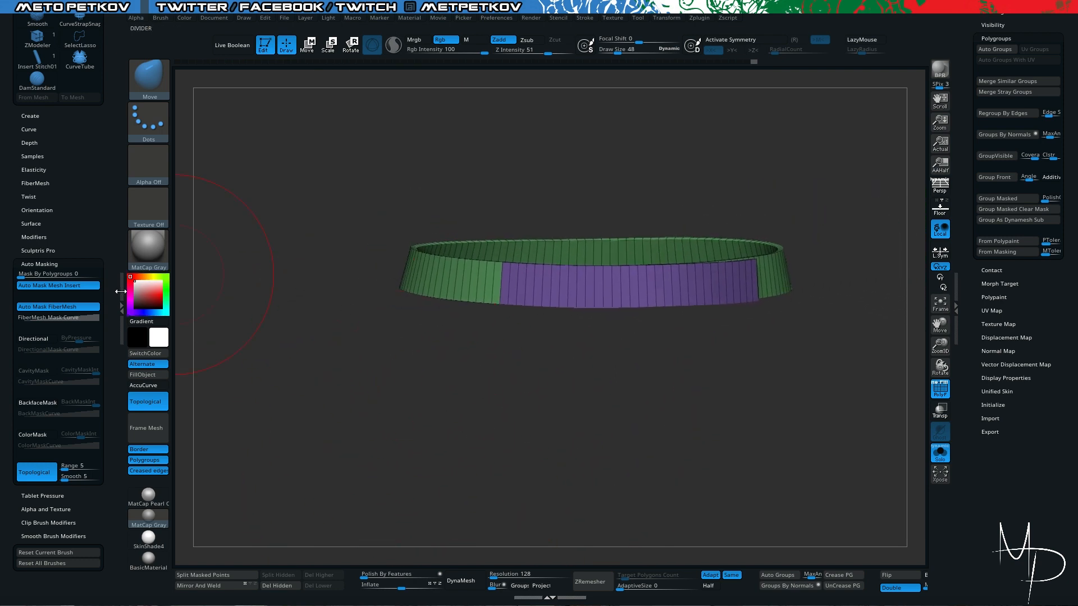
click(120, 291)
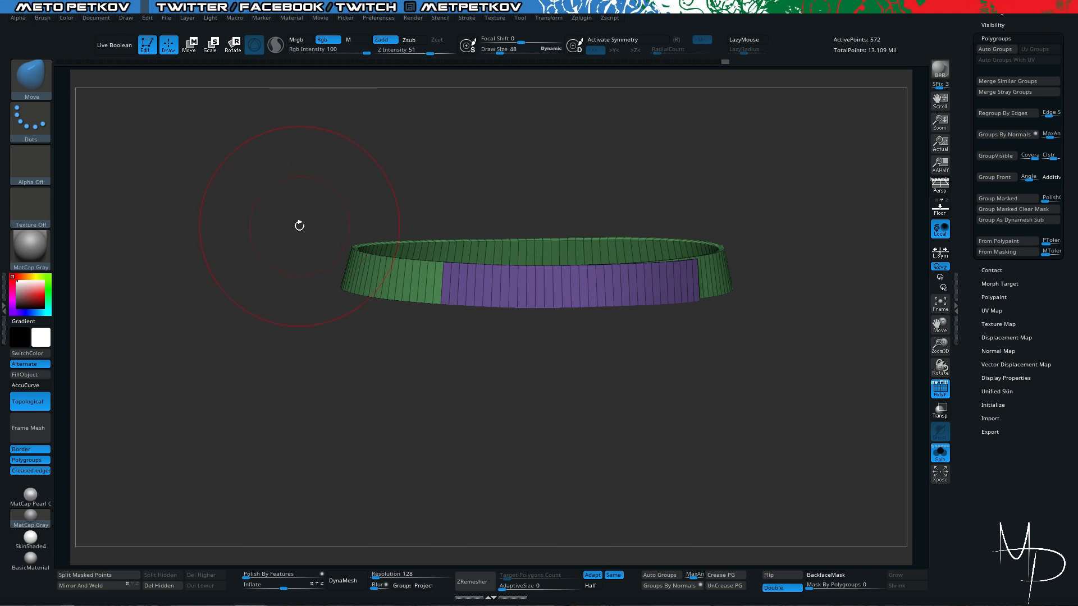
drag(299, 225, 429, 339)
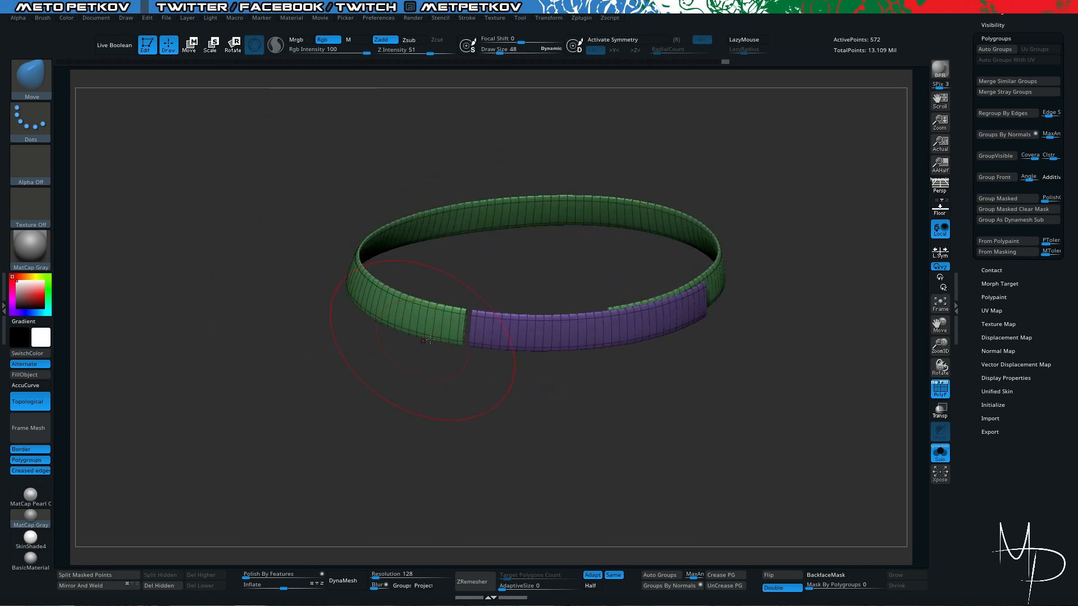
- Turn off the smoothed subdivision preview and weld the belt's points with the WeldPoints command in Modify Topology
key(shift+d)
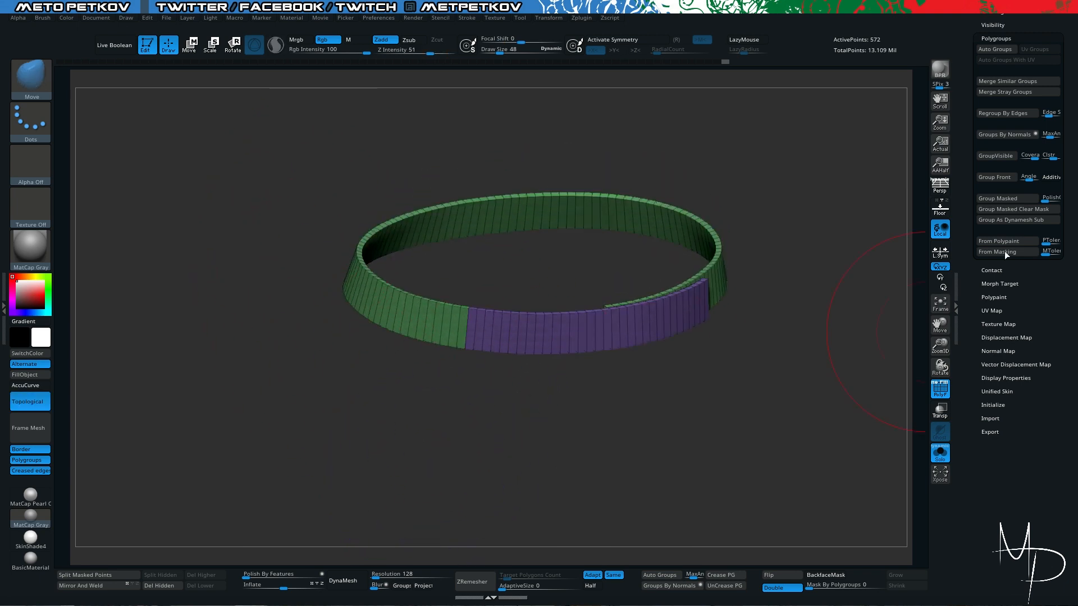
drag(971, 84, 970, 177)
click(993, 141)
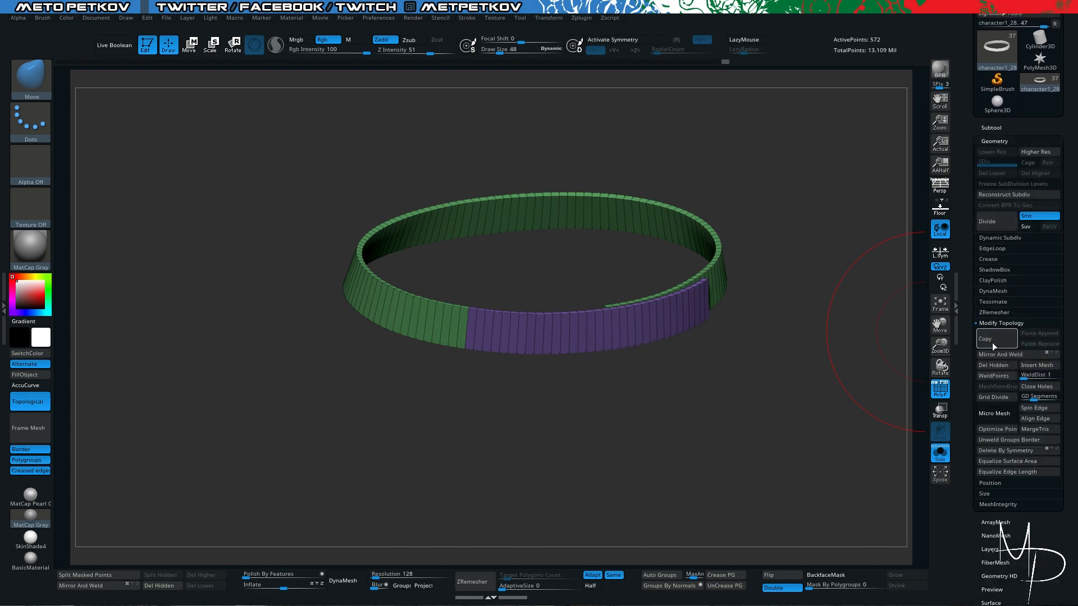
scroll(988, 254, down, 3)
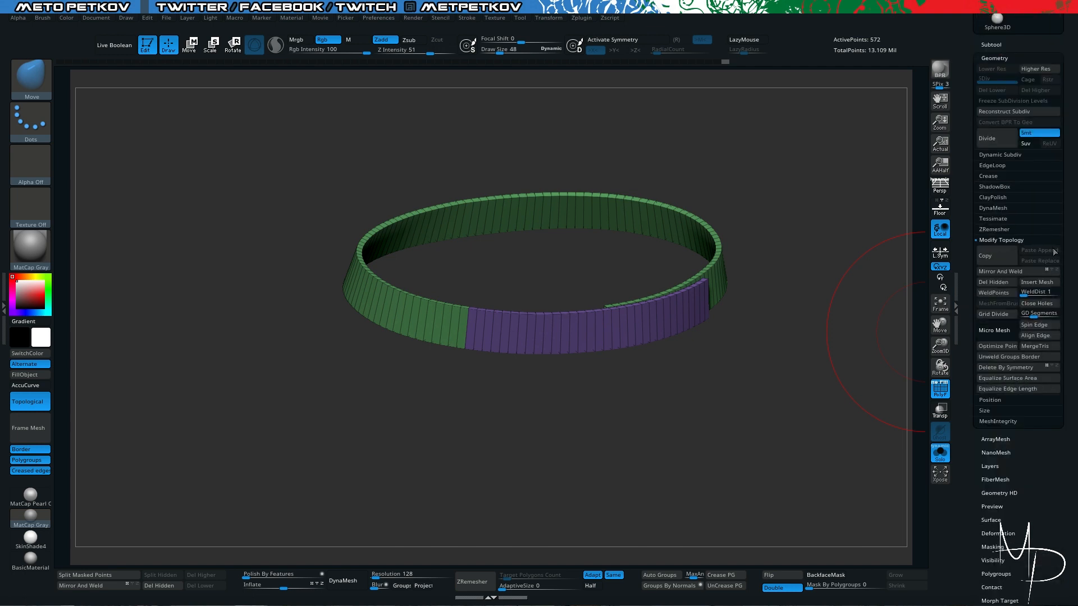
click(997, 292)
- Regroup the welded belt by topology continuity with Auto Groups
drag(241, 387, 565, 404)
key(shift+d)
mouse_move(569, 362)
alt+mouse_down()
mouse_move(556, 294)
mouse_move(606, 265)
mouse_move(628, 298)
mouse_move(667, 320)
mouse_move(638, 274)
mouse_move(597, 248)
mouse_move(675, 243)
alt+mouse_up()
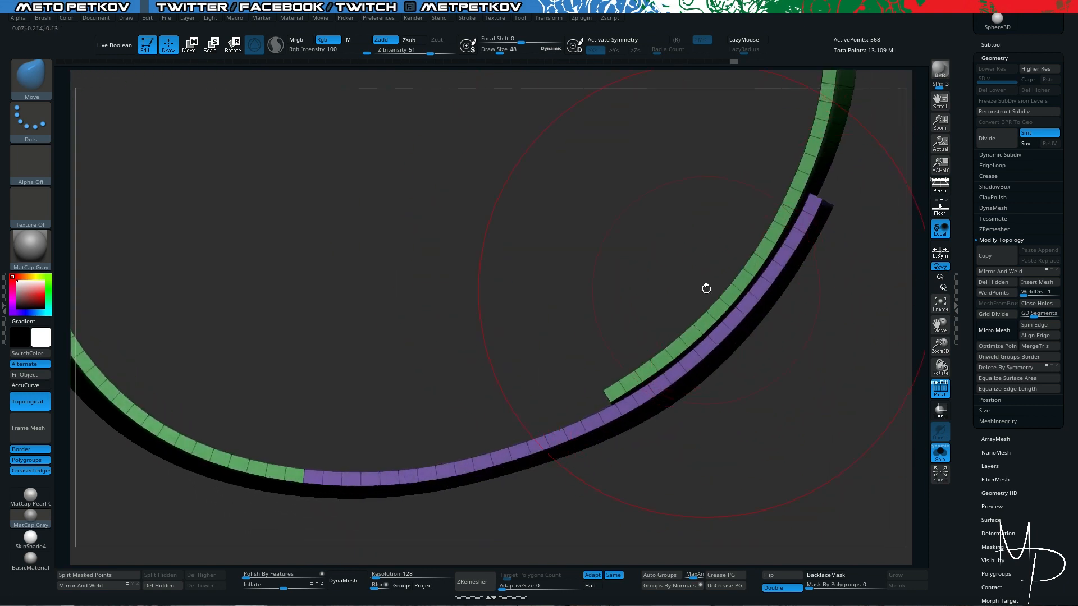
drag(476, 306, 472, 163)
alt+drag(469, 411, 560, 481)
click(660, 574)
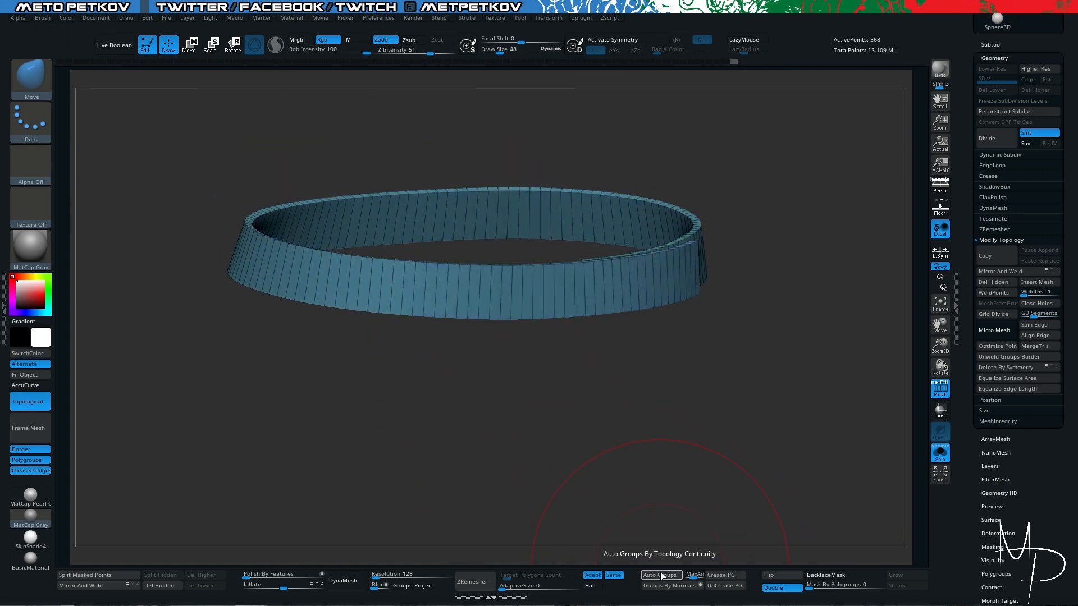
click(658, 573)
click(658, 573)
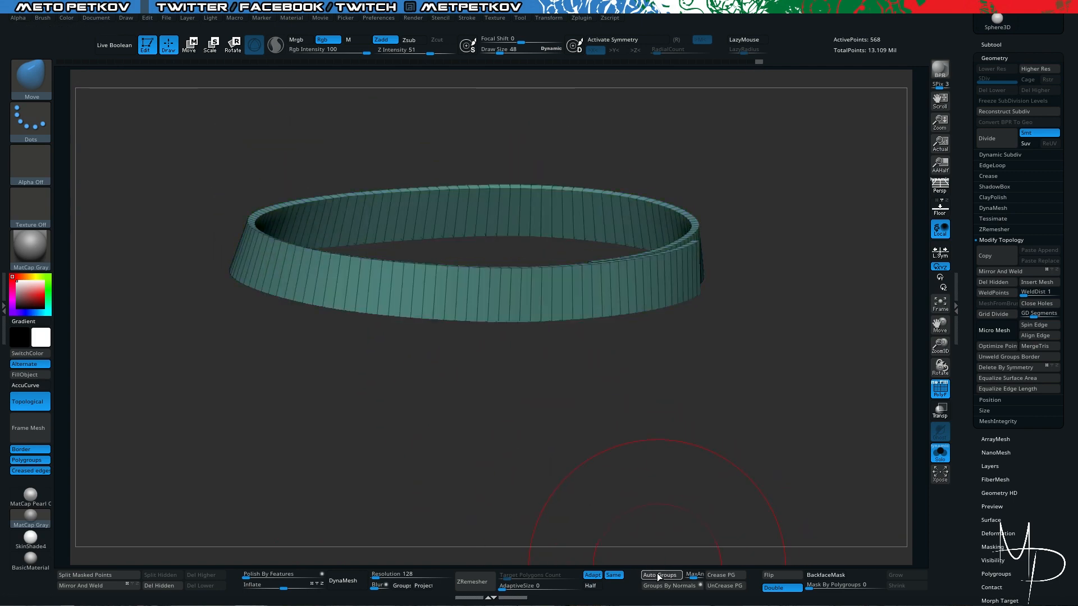
click(658, 573)
click(658, 574)
click(658, 573)
click(658, 574)
drag(650, 464, 652, 290)
- Turn off double-sided display and inspect the belt's overlapping ends and face directions
click(779, 589)
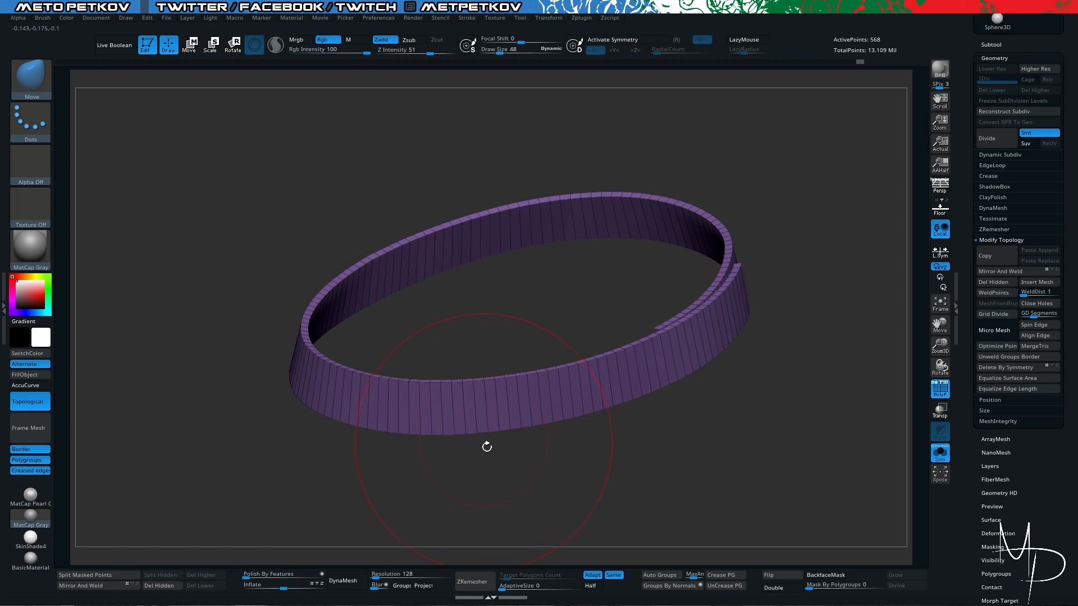
drag(487, 446, 507, 485)
drag(561, 296, 504, 385)
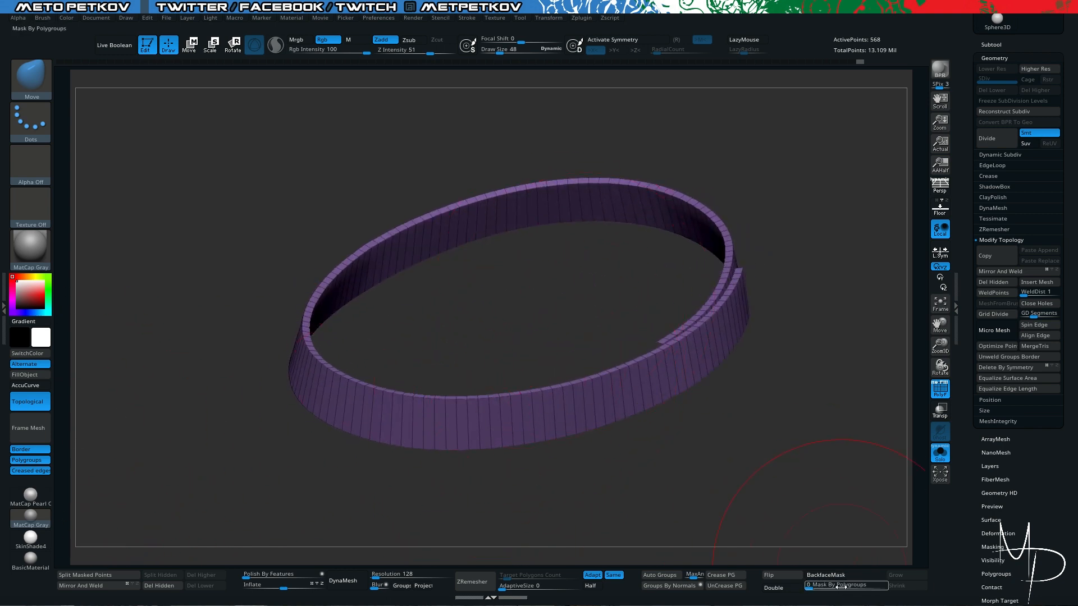
drag(780, 433, 769, 426)
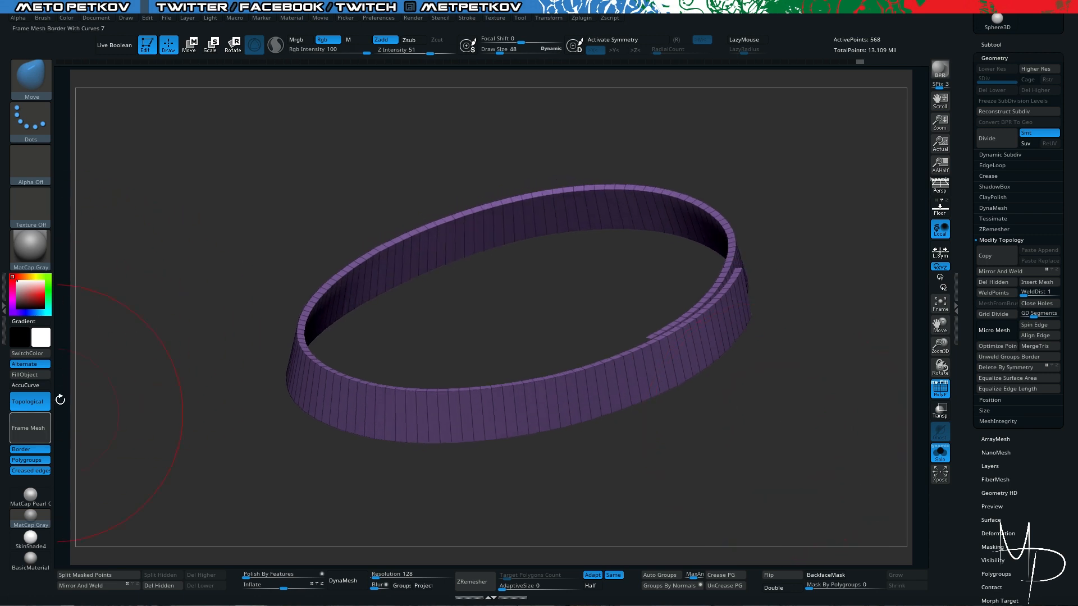
mouse_move(654, 277)
mouse_down()
mouse_move(743, 272)
mouse_move(773, 365)
mouse_move(773, 312)
mouse_move(818, 397)
mouse_move(763, 337)
mouse_move(735, 345)
mouse_move(716, 320)
mouse_move(723, 358)
mouse_up()
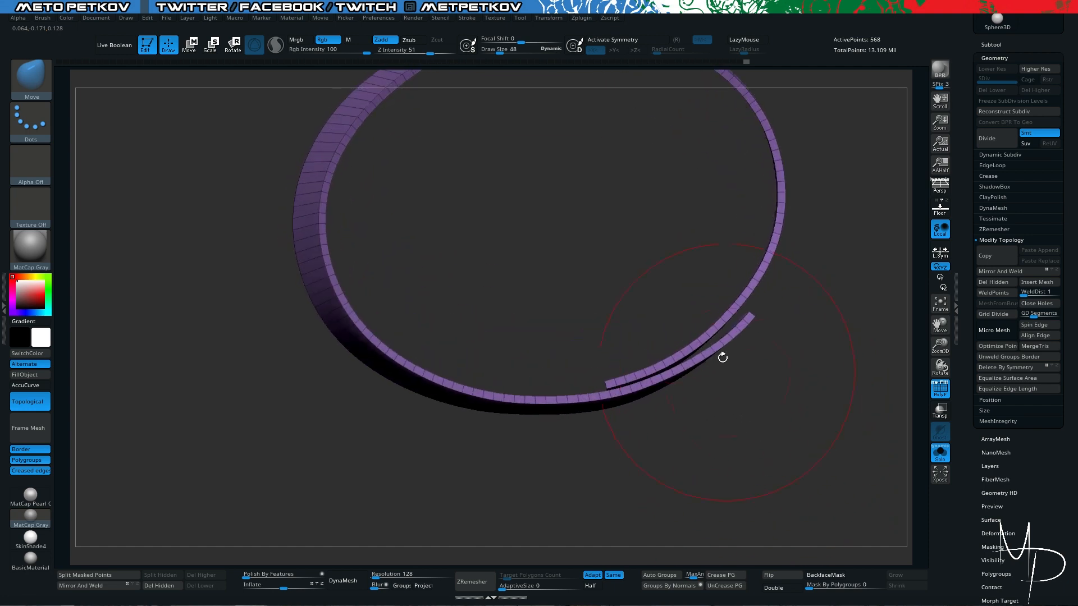
- Split the belt into separate polygroups by surface direction with Groups By Normals
drag(322, 443, 283, 411)
key(alt+s)
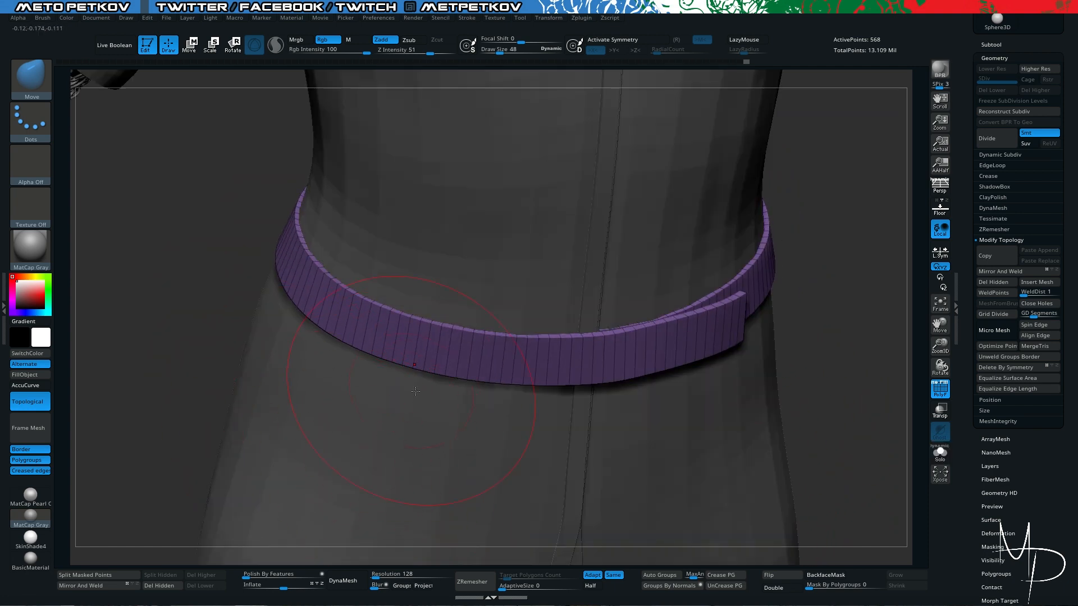
click(657, 586)
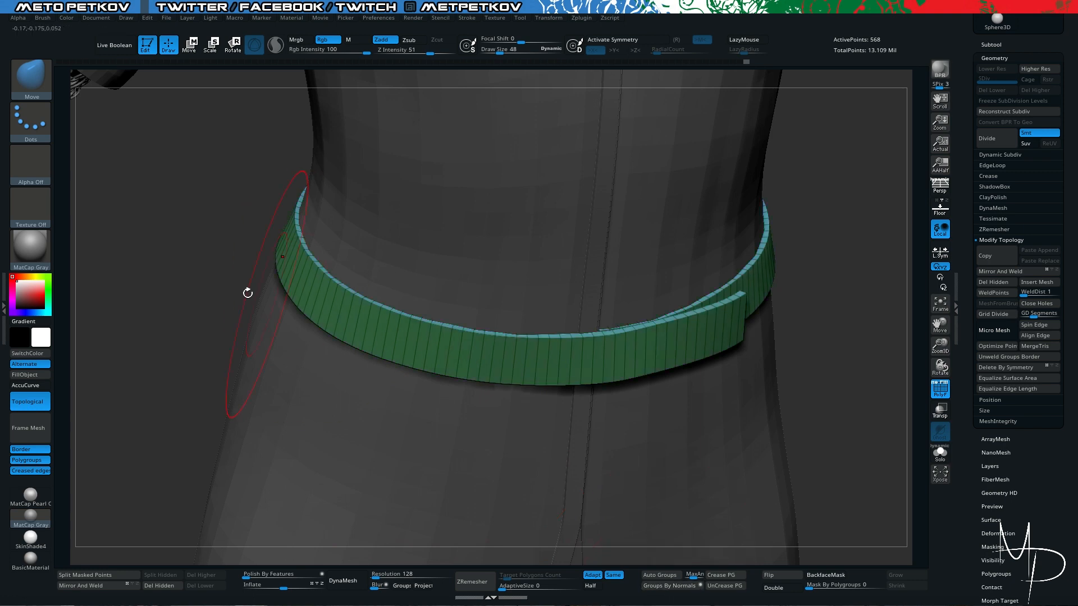
mouse_move(177, 268)
mouse_down()
mouse_move(185, 277)
mouse_move(210, 229)
mouse_up()
key(alt+s)
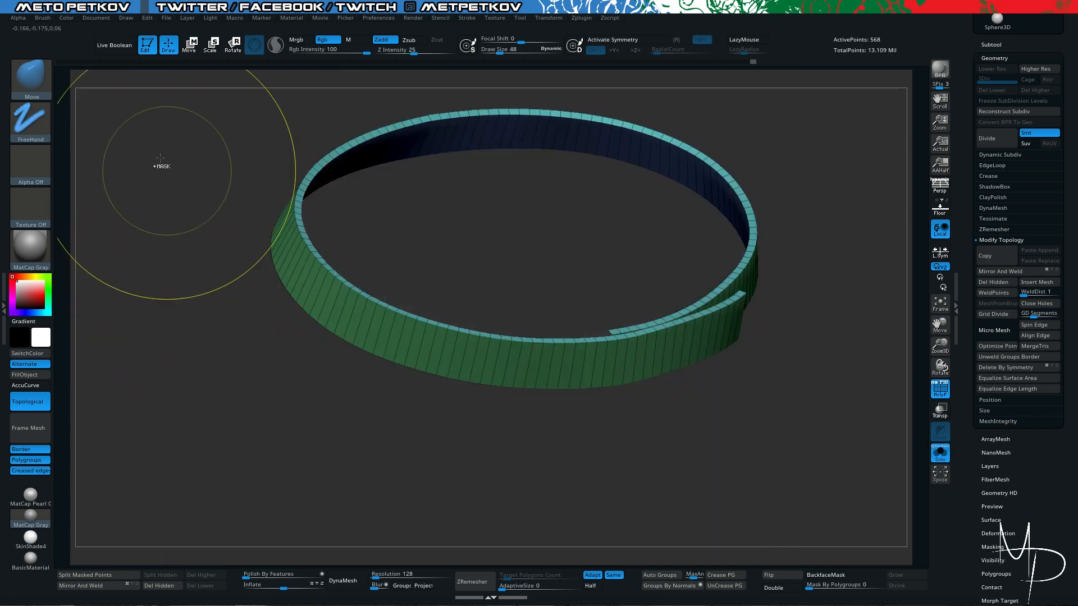
- Isolate the polygroup of the belt's outer faces and turn double-sided display back on
alt+drag(205, 371, 216, 398)
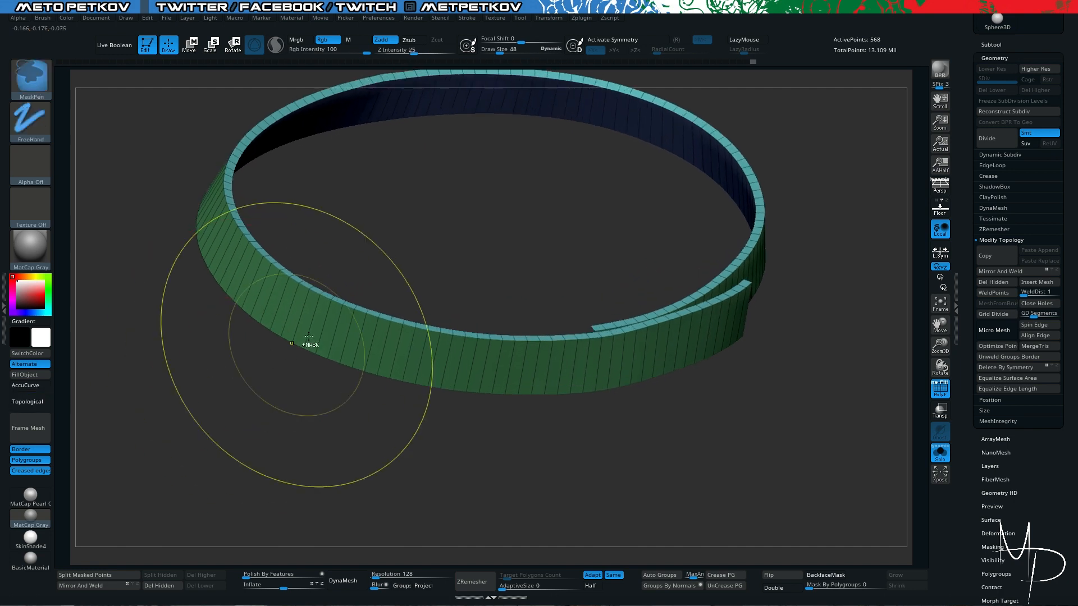
key(ctrl+shift)
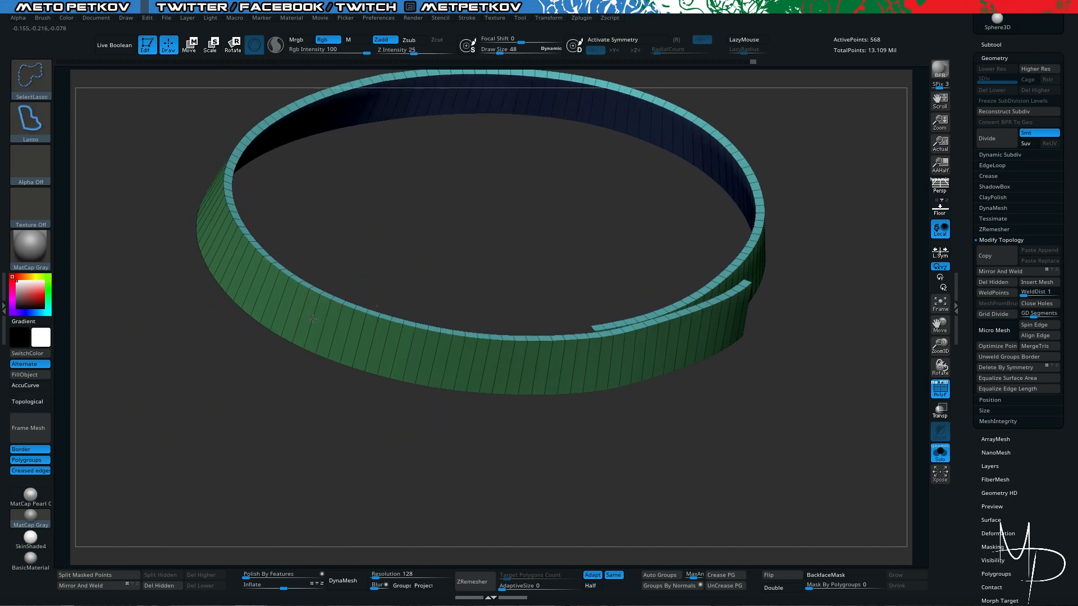
ctrl+shift+click(313, 319)
alt+drag(419, 476, 402, 461)
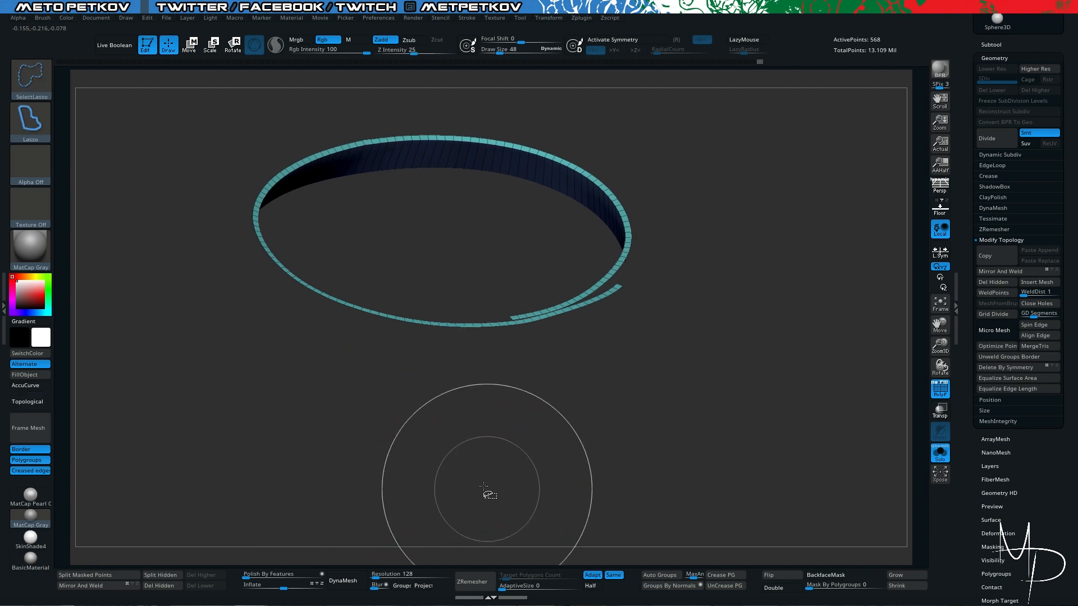
mouse_move(483, 487)
ctrl+shift+mouse_down()
mouse_move(433, 485)
mouse_move(425, 469)
mouse_move(472, 484)
ctrl+shift+mouse_up()
click(769, 590)
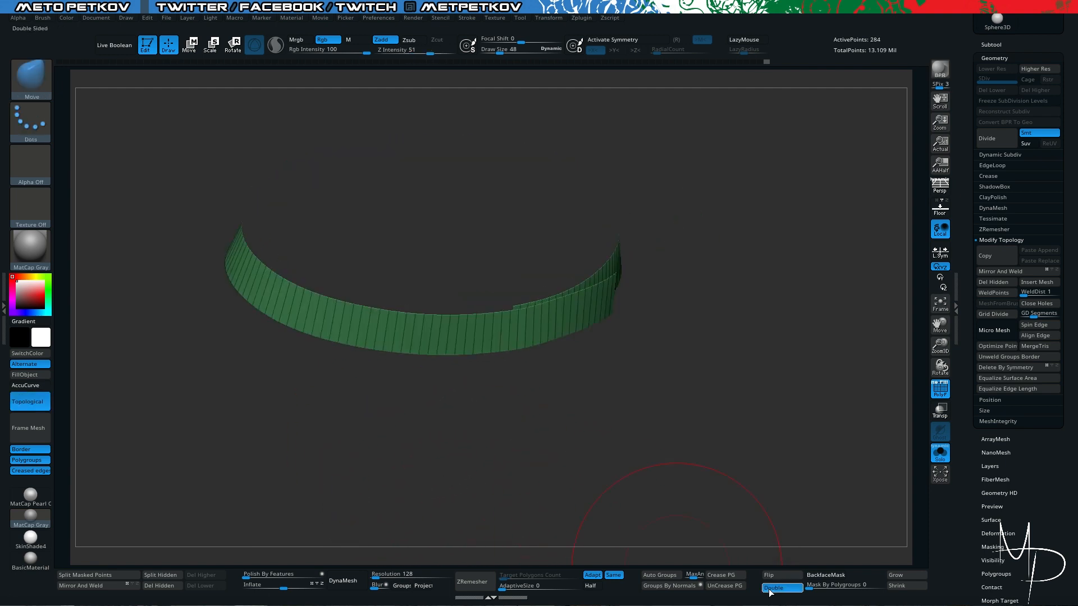
- Set the Draw Size to 15 and delete the belt's hidden rim and inner faces with Del Hidden
drag(718, 449, 626, 404)
key(space)
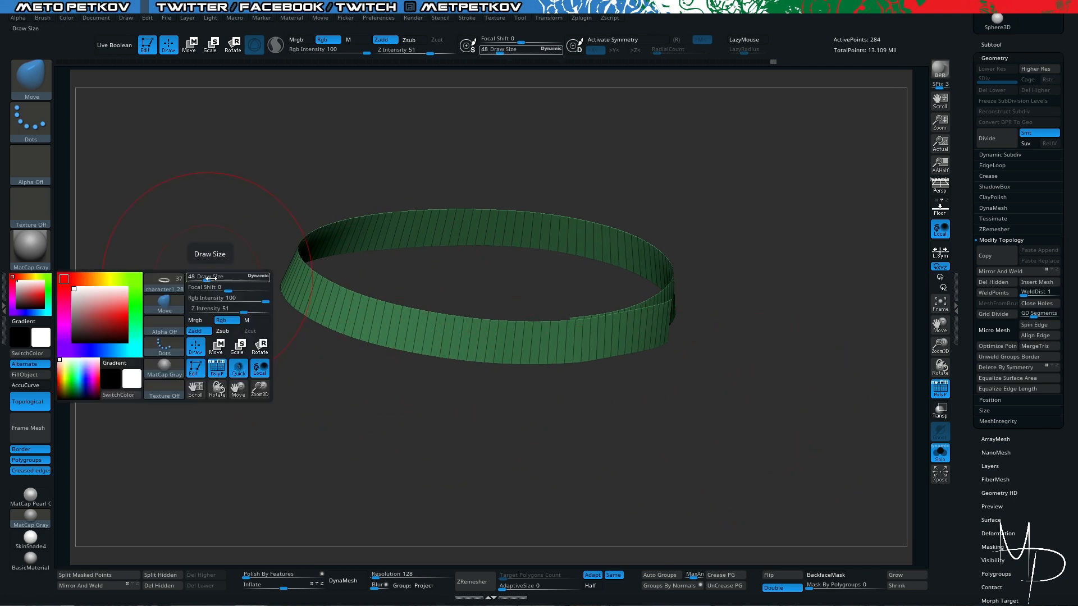
drag(212, 279, 201, 277)
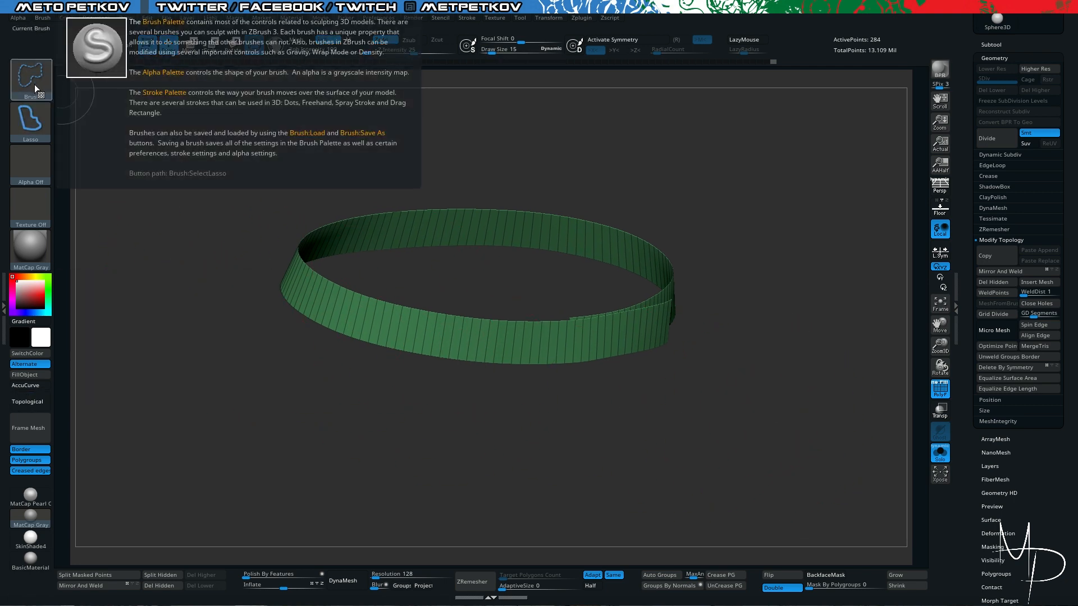
click(35, 83)
click(34, 81)
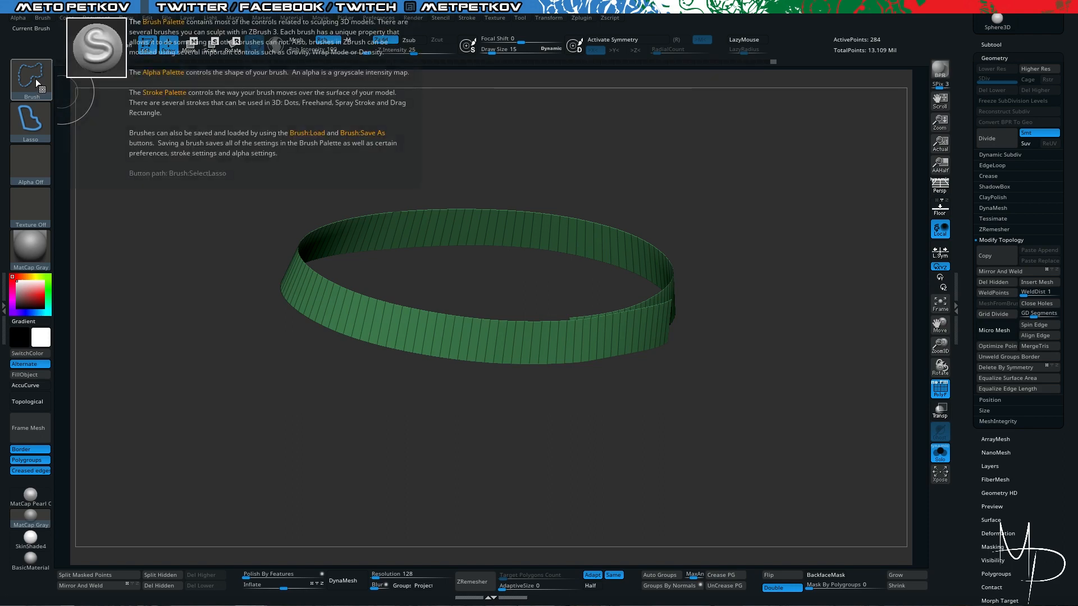
ctrl+shift+click(35, 79)
mouse_move(181, 253)
mouse_down()
mouse_move(185, 178)
mouse_move(168, 159)
mouse_move(207, 257)
mouse_move(347, 414)
mouse_up()
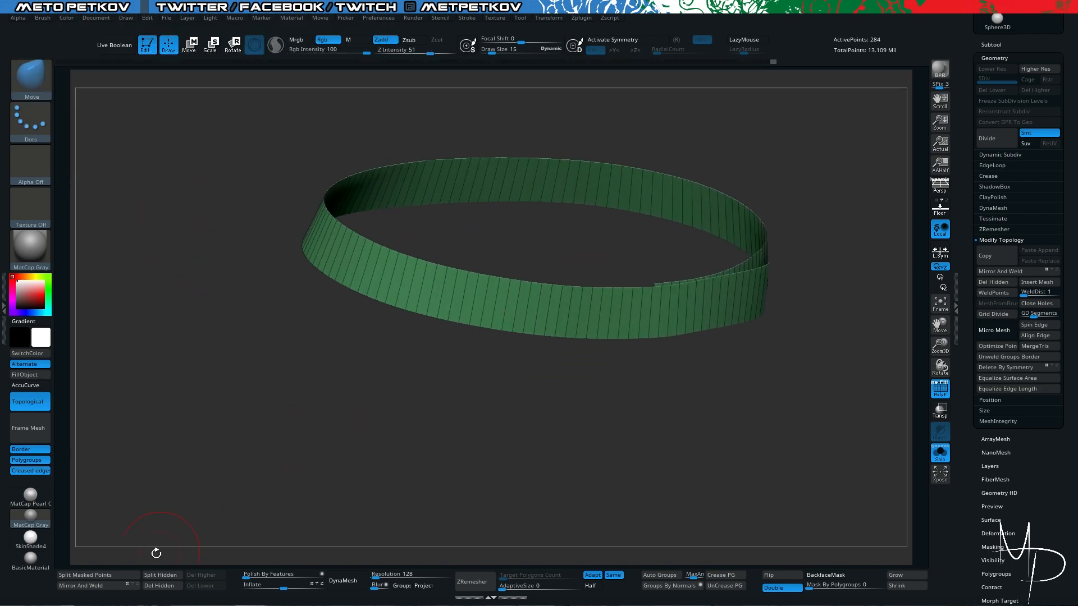
click(160, 585)
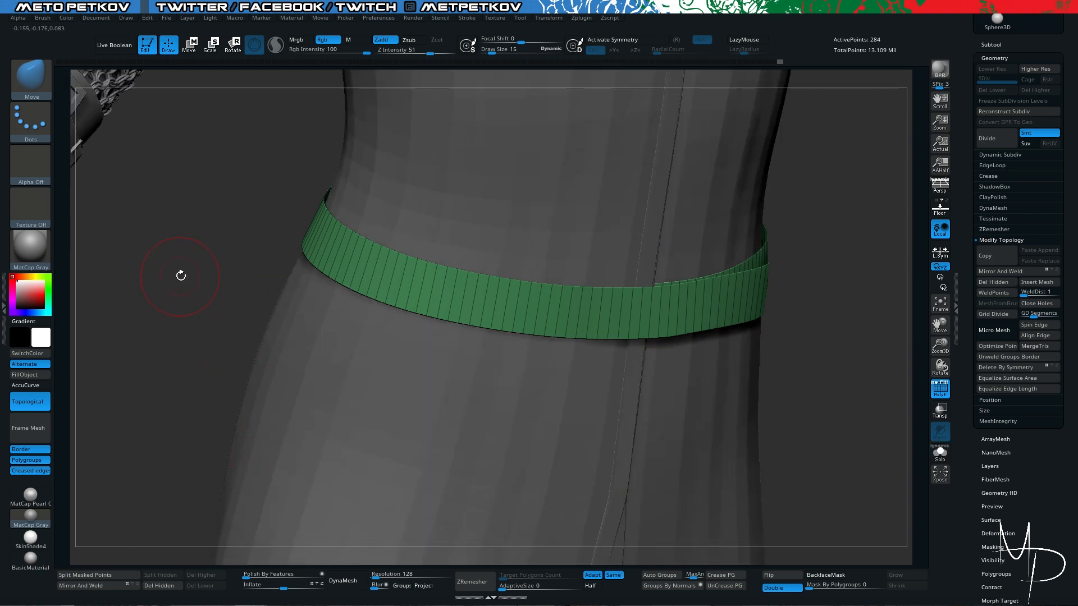
- Switch to the ZModeler brush and set its polygon action to Extrude with the Polygroup All target
drag(181, 275, 219, 275)
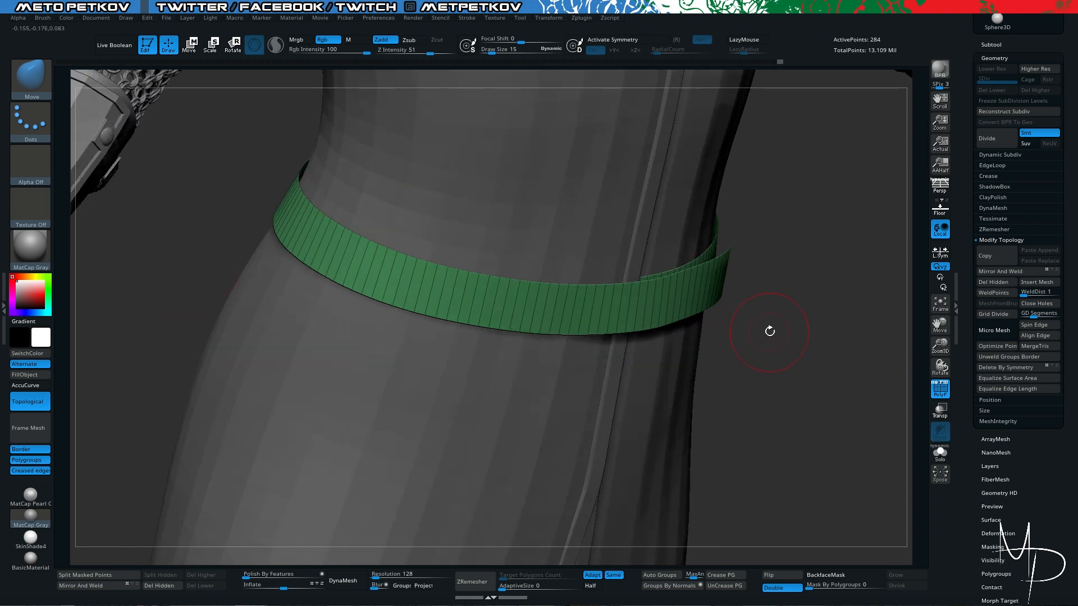
drag(768, 563, 774, 553)
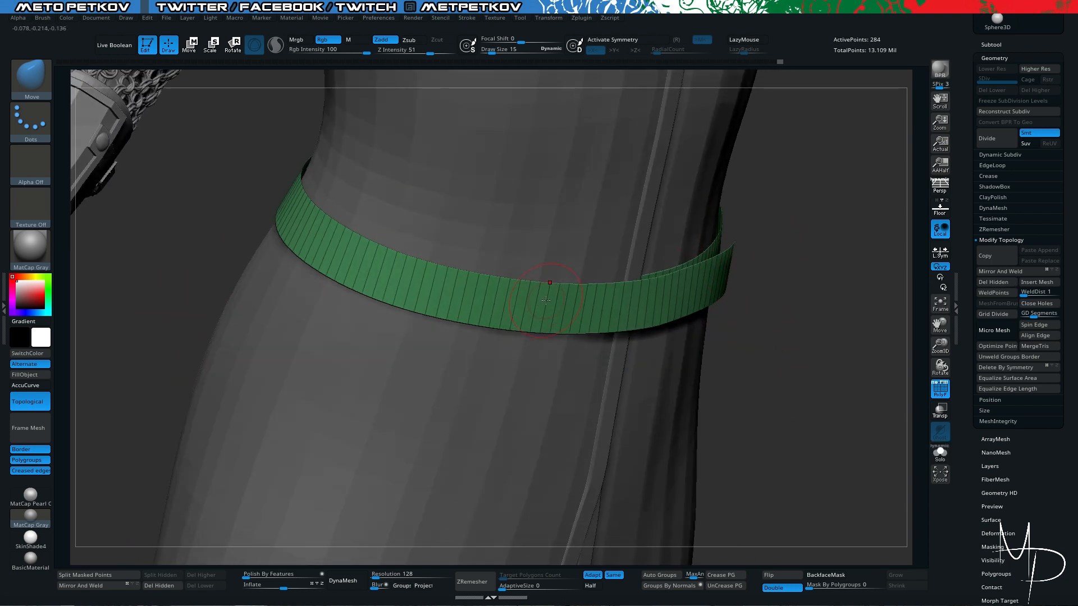
key(b)
key(z)
key(m)
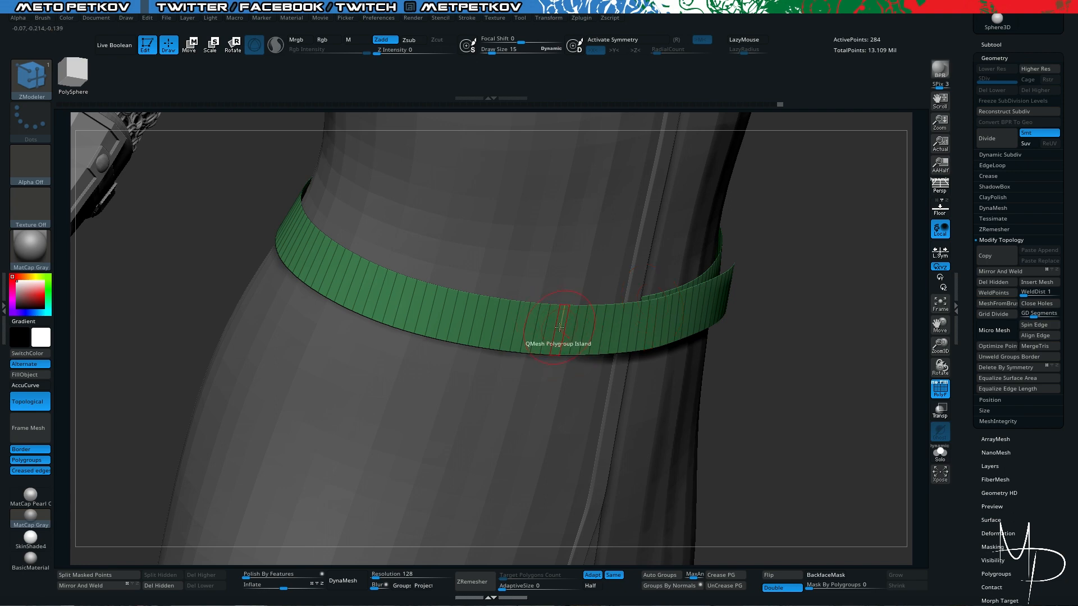
key(space)
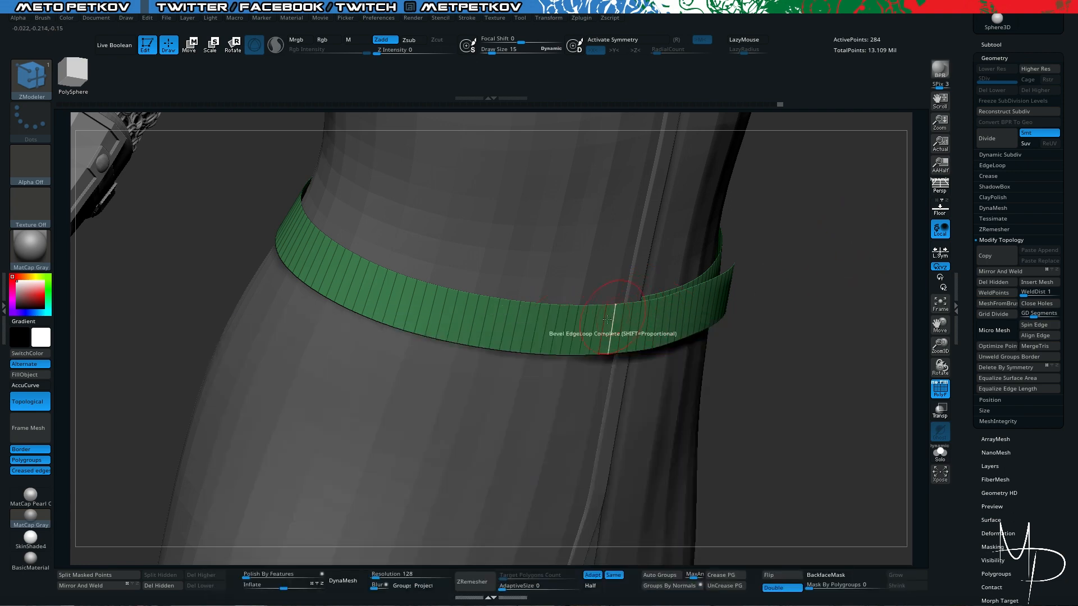
key(space)
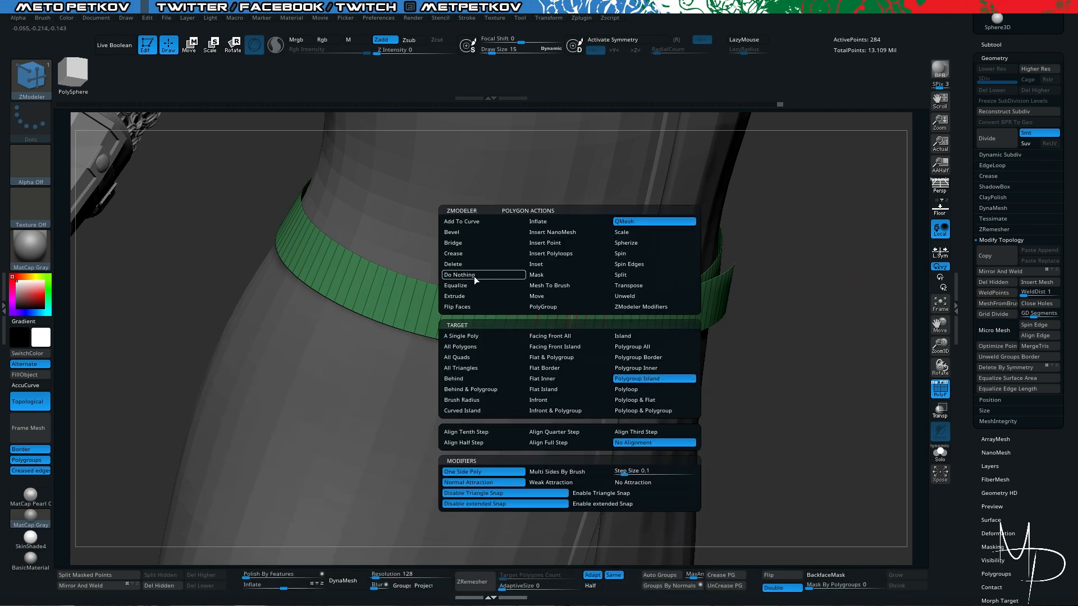
click(469, 295)
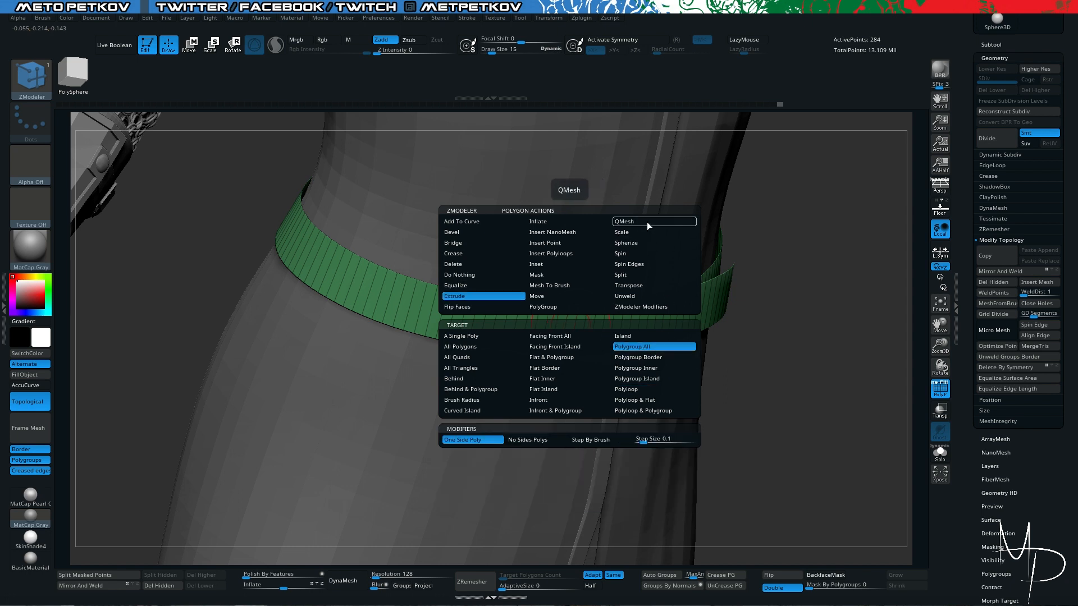
click(672, 346)
click(628, 242)
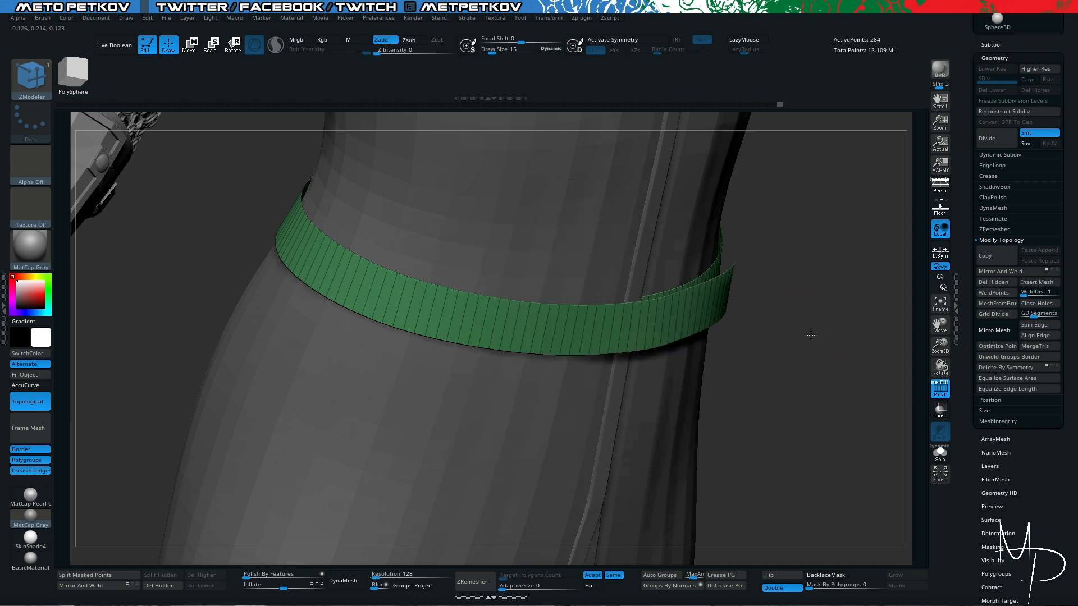
- Extrude the belt's outer-face polygroup slightly to turn the single surface into a thin solid band
drag(811, 335, 811, 336)
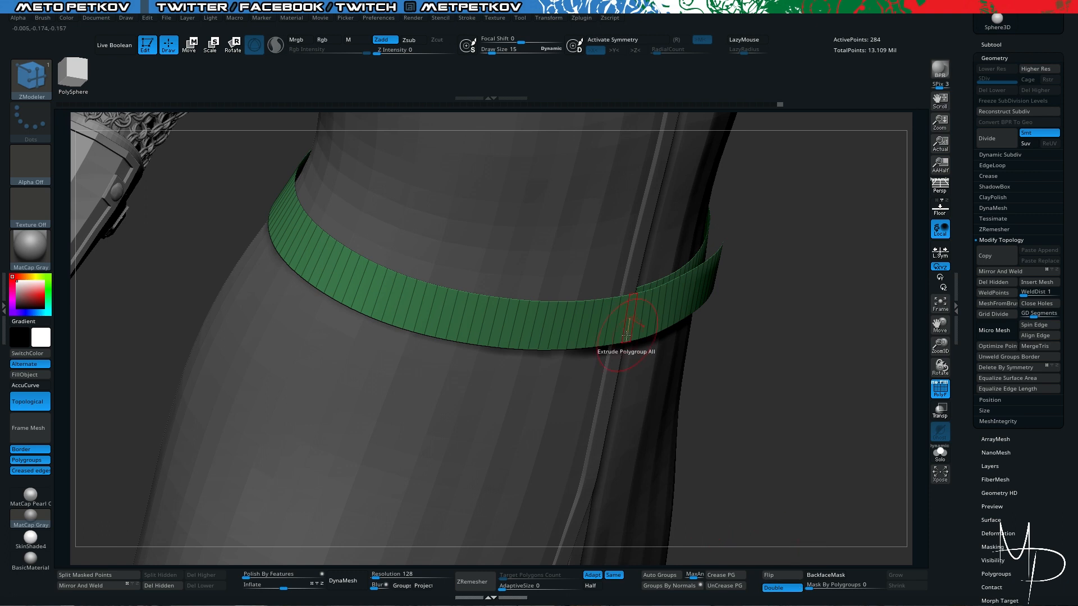
drag(617, 329, 604, 318)
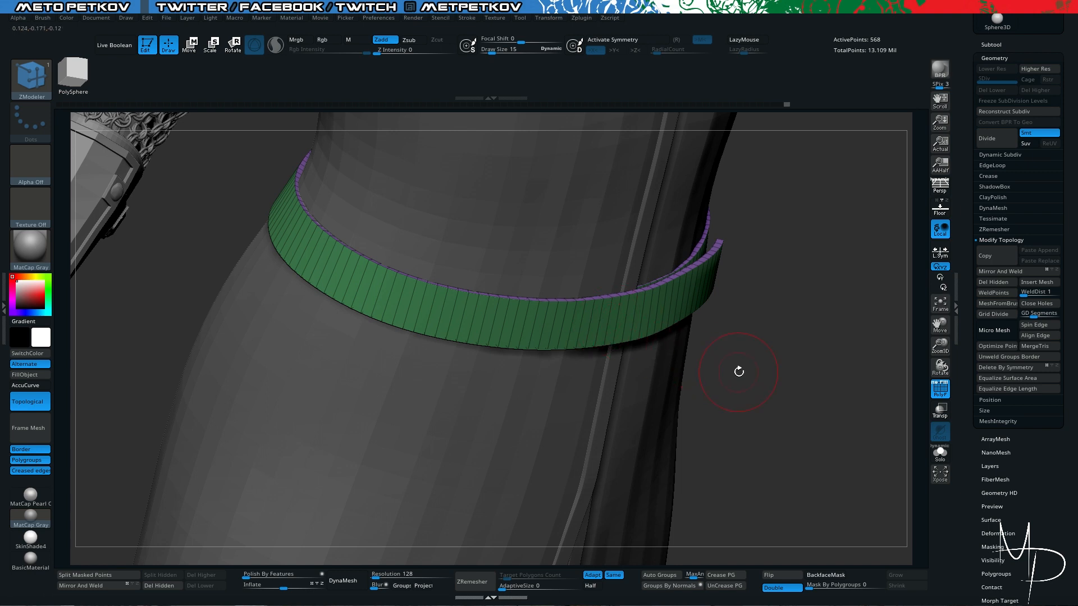
drag(763, 376, 782, 476)
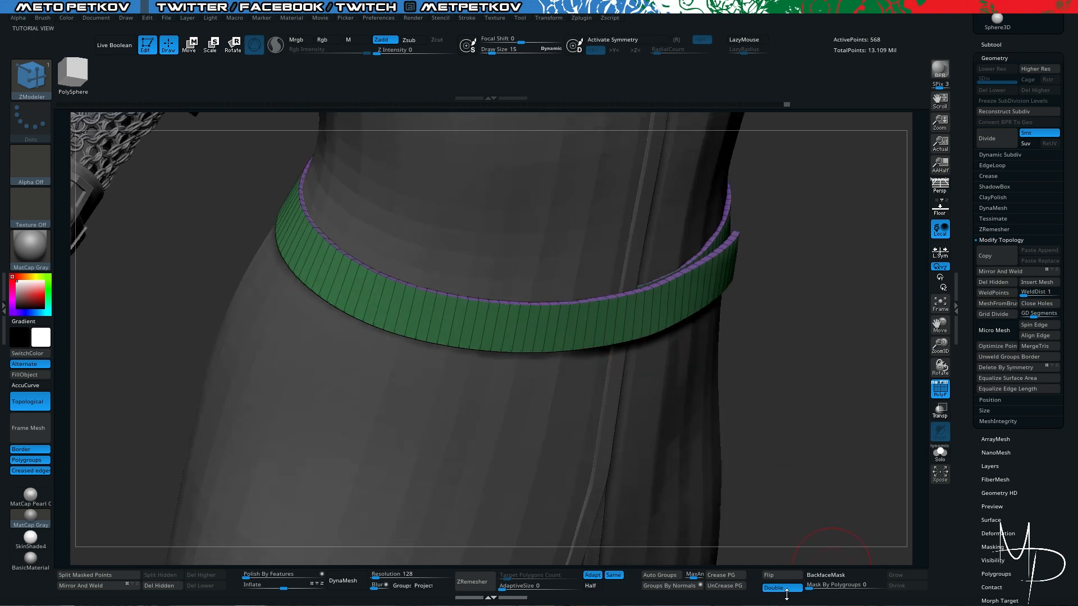
- Flip the belt's normals with double-sided display turned off and show the belt alone in Solo mode
click(783, 589)
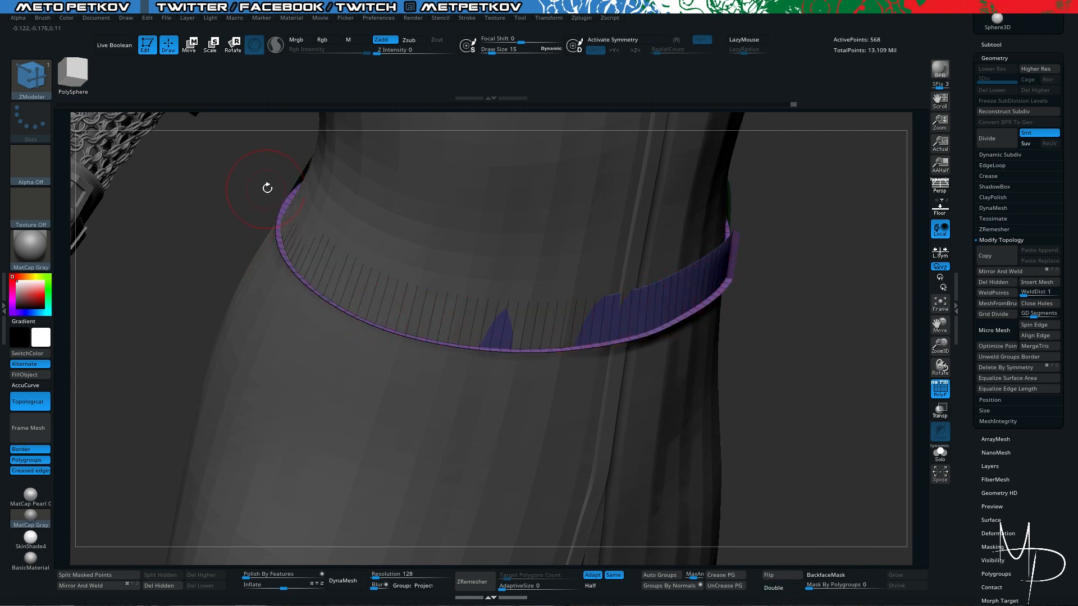
click(778, 589)
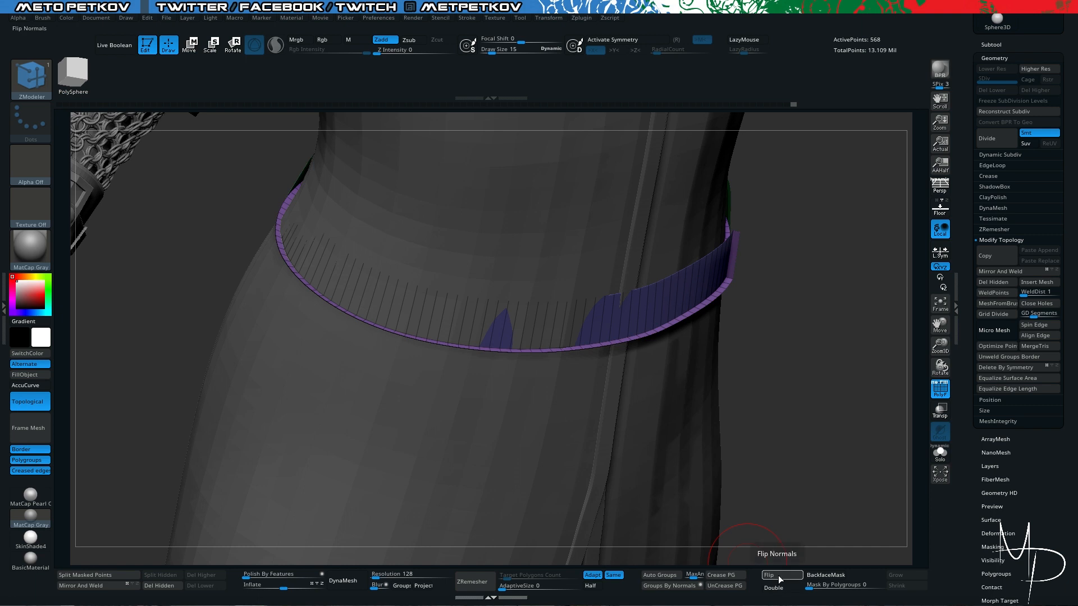
key(alt+shift+s)
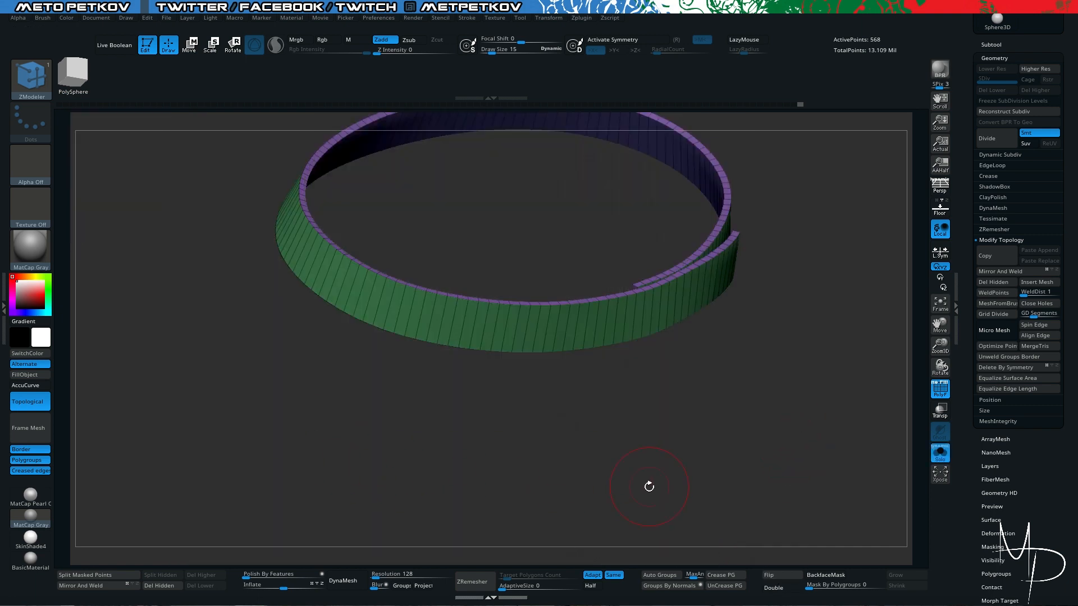
- Examine the belt's thickness, rim and overlapping ends from the front and from above
drag(649, 487, 508, 361)
drag(438, 315, 649, 303)
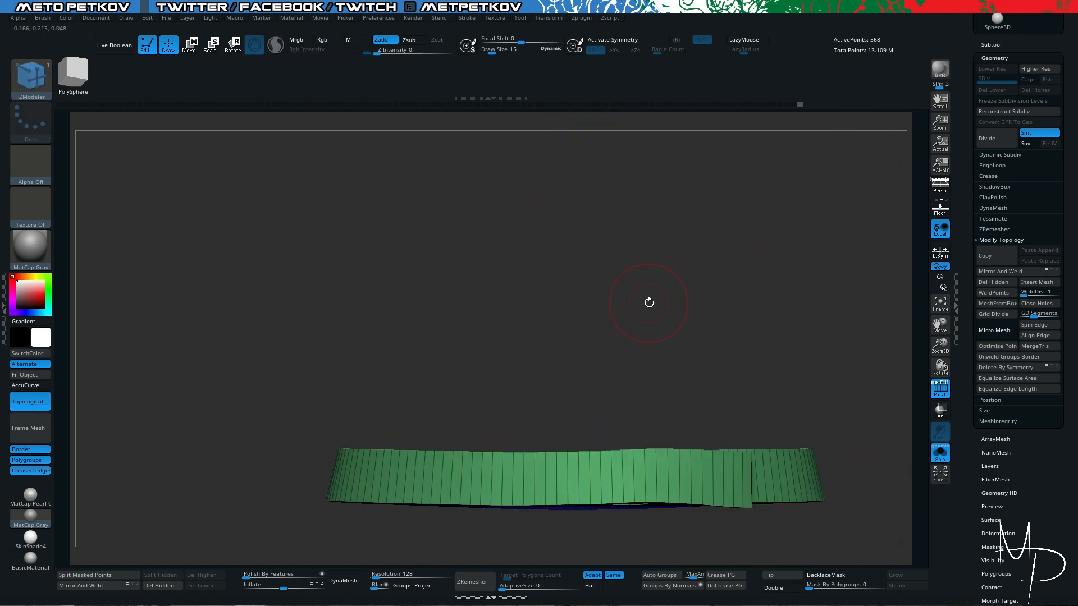
alt+drag(510, 255, 532, 113)
alt+drag(602, 431, 611, 467)
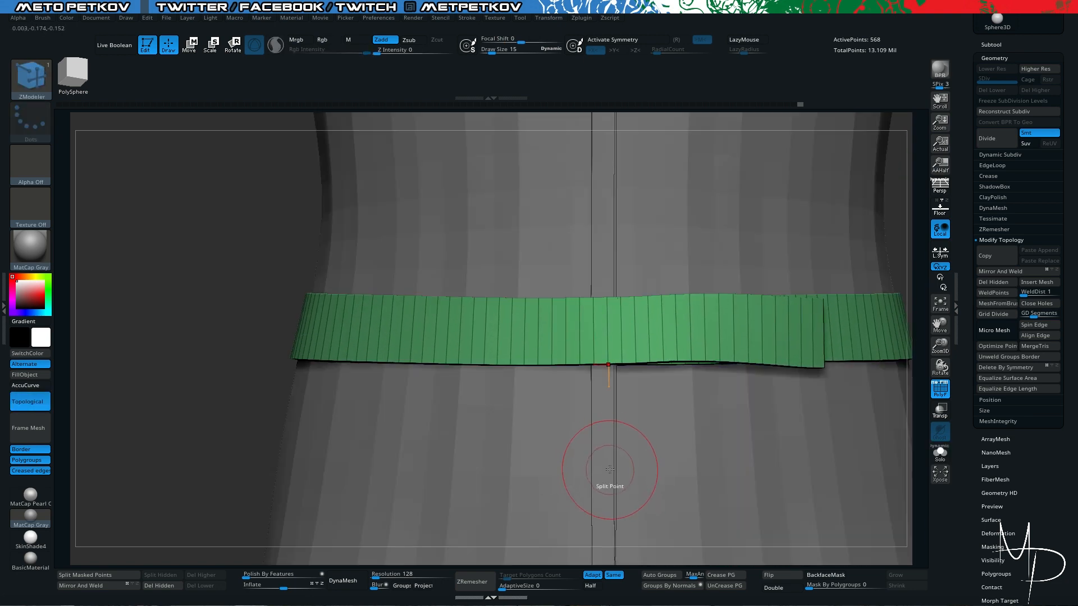
drag(188, 229, 483, 402)
drag(685, 505, 676, 466)
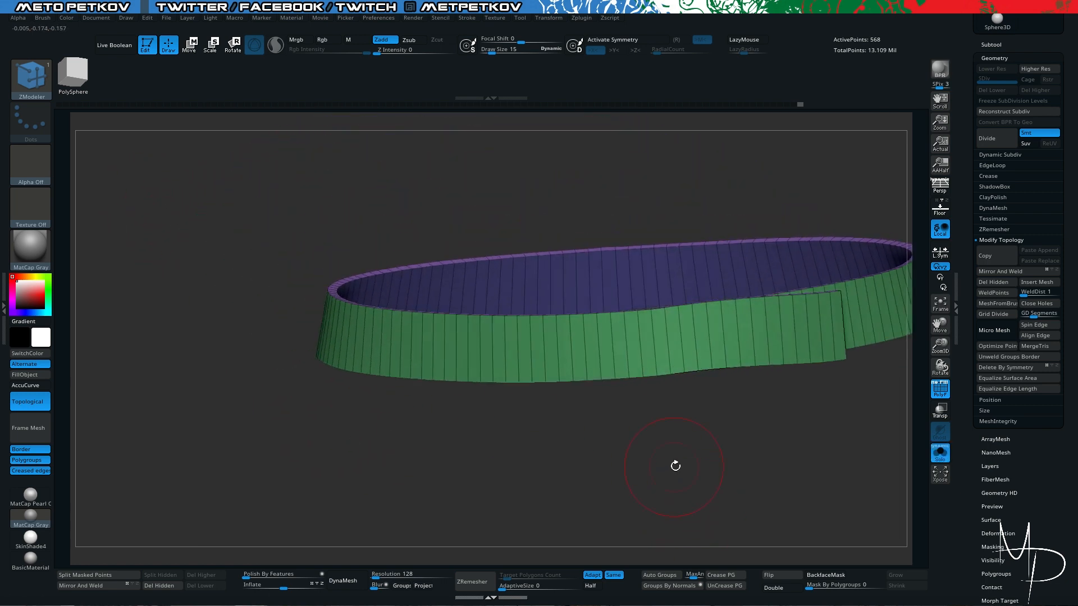
drag(752, 489, 767, 478)
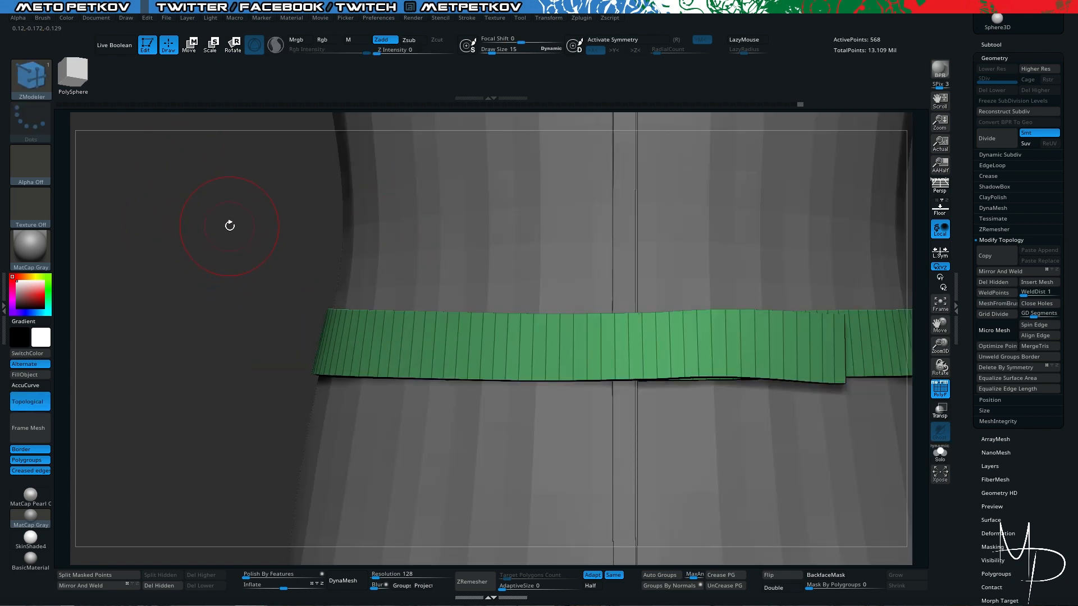
drag(223, 278, 229, 227)
click(25, 80)
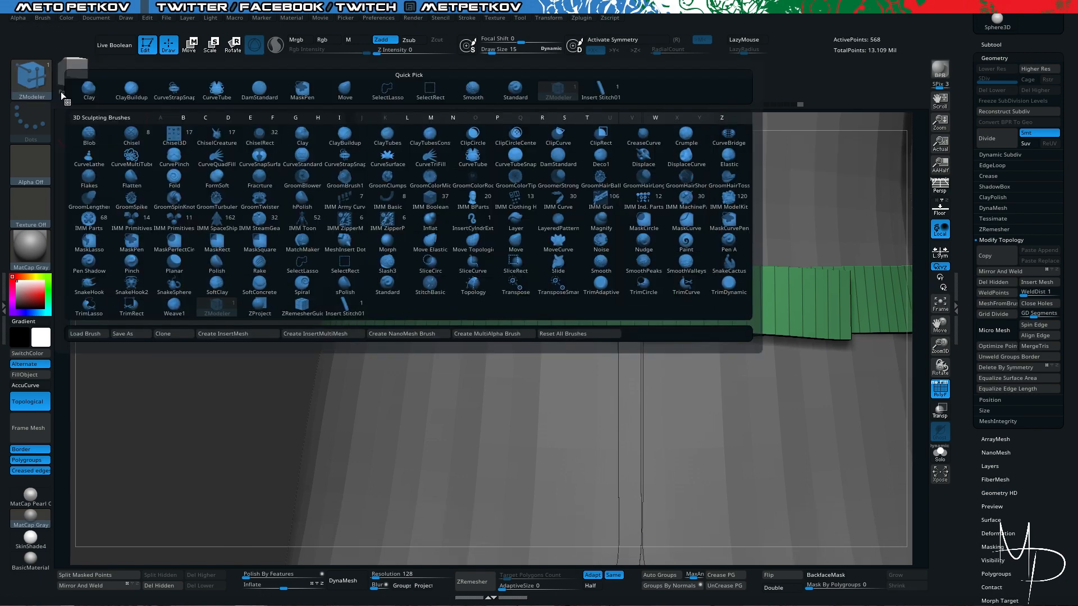
click(32, 77)
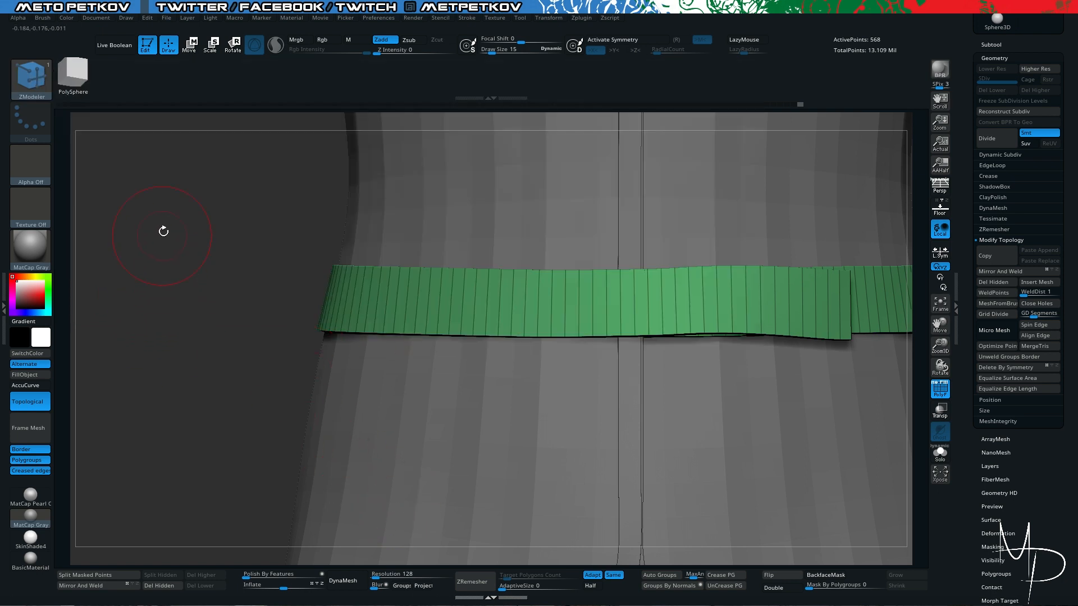
drag(167, 214, 188, 208)
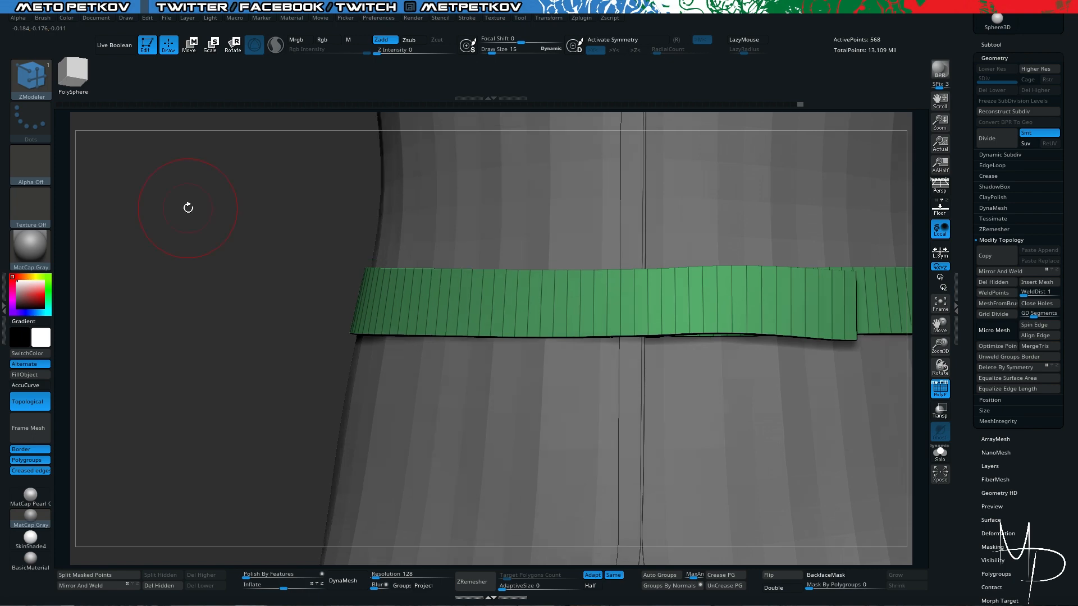
click(28, 88)
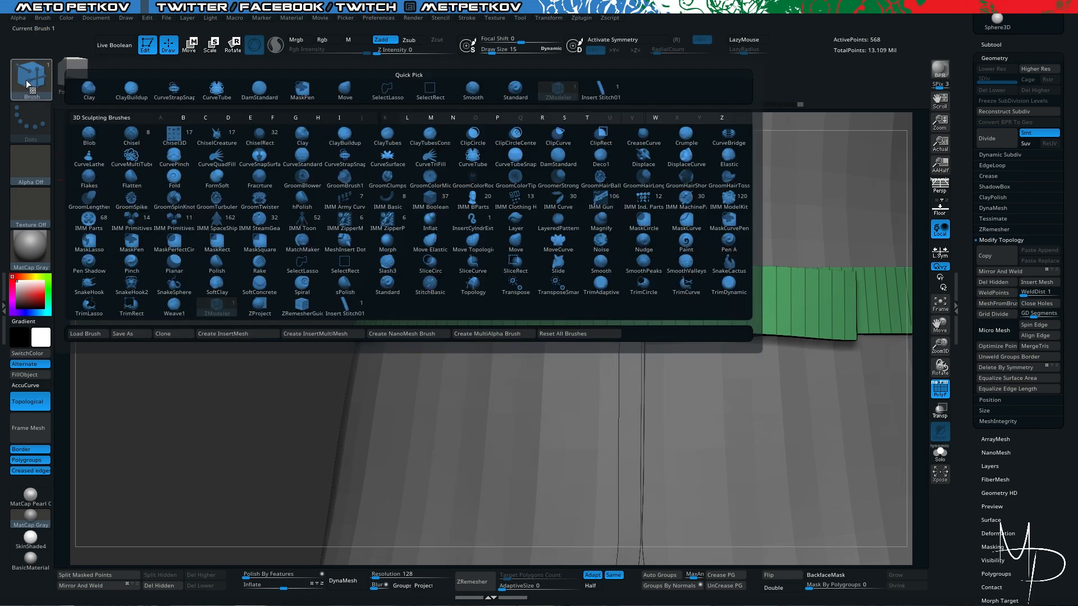
click(225, 269)
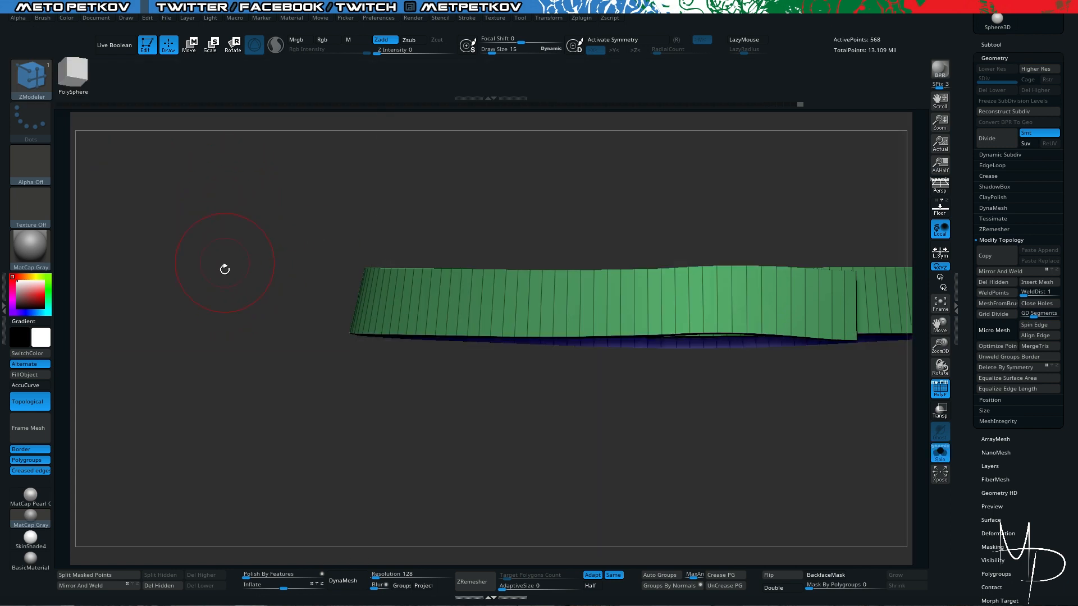
- Insert one horizontal edge loop around the belt's middle with ZModeler's Insert Multiple EdgeLoops edge action
alt+drag(227, 321, 221, 494)
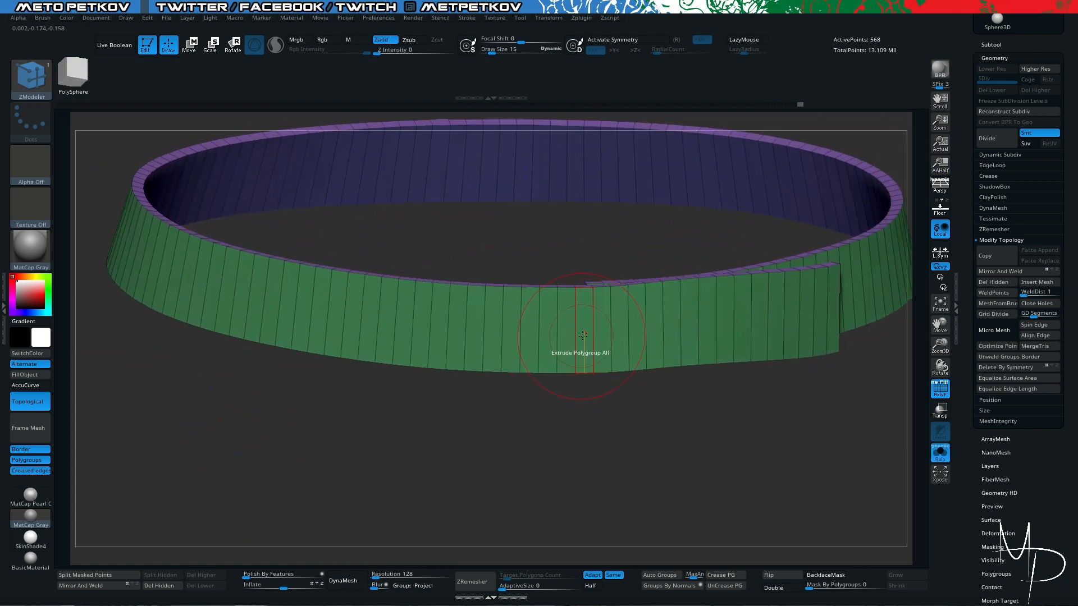
key(space)
click(577, 328)
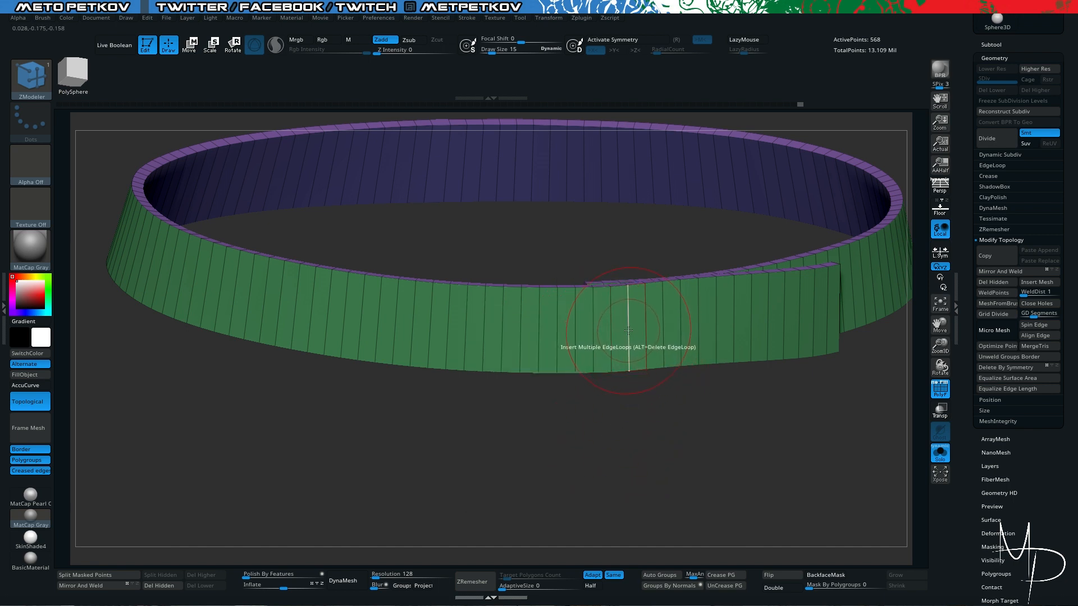
click(627, 331)
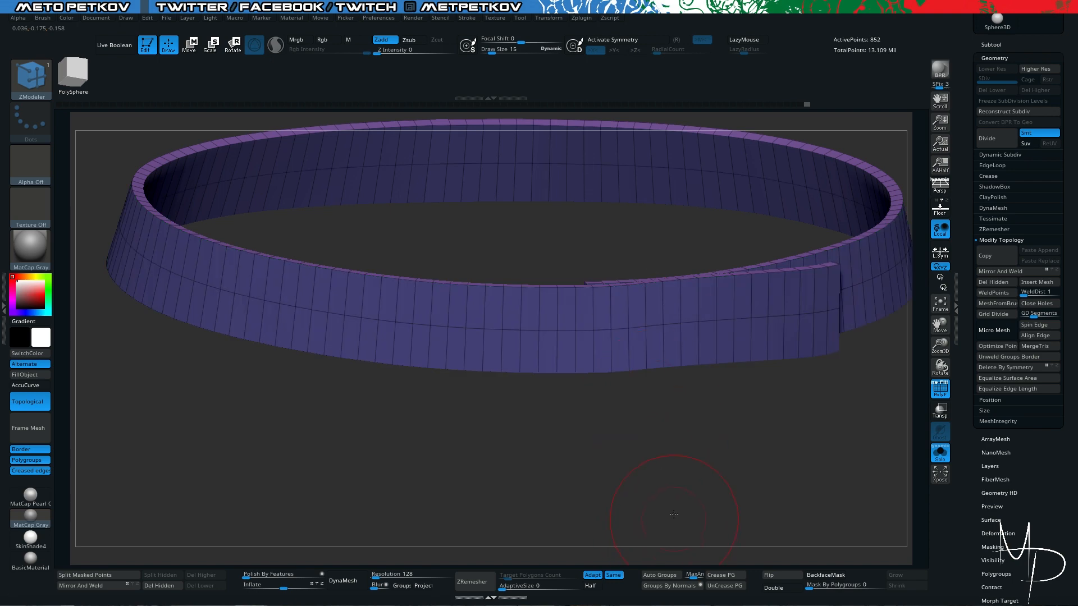
drag(674, 514, 710, 517)
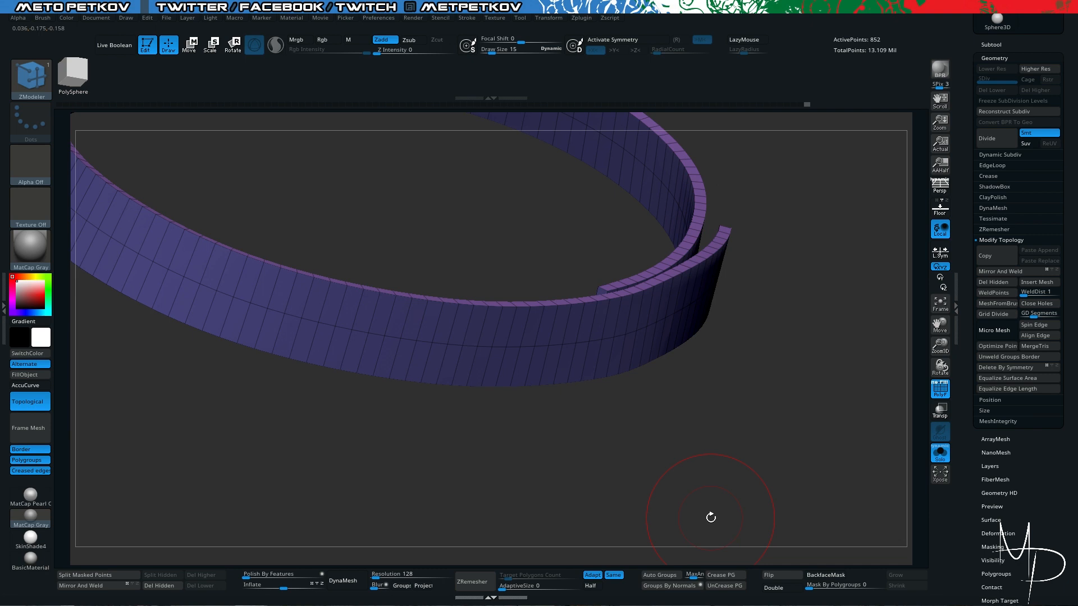
- Switch to the Move brush and examine the belt's shape with the added edge loop from several angles
key(b)
key(m)
key(v)
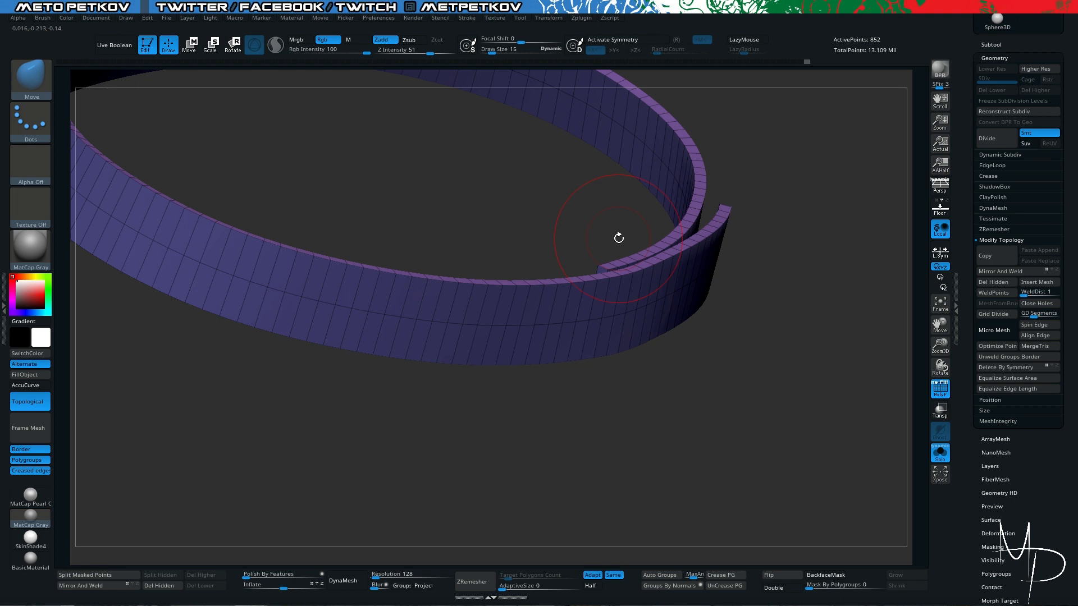
drag(628, 393, 634, 429)
drag(524, 443, 517, 393)
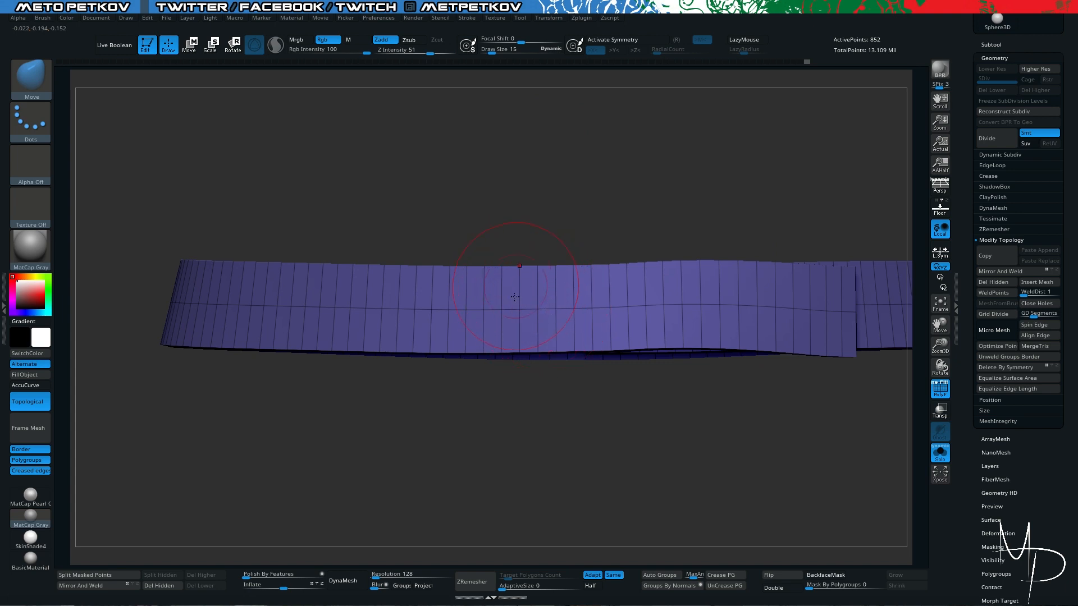
drag(526, 202, 527, 285)
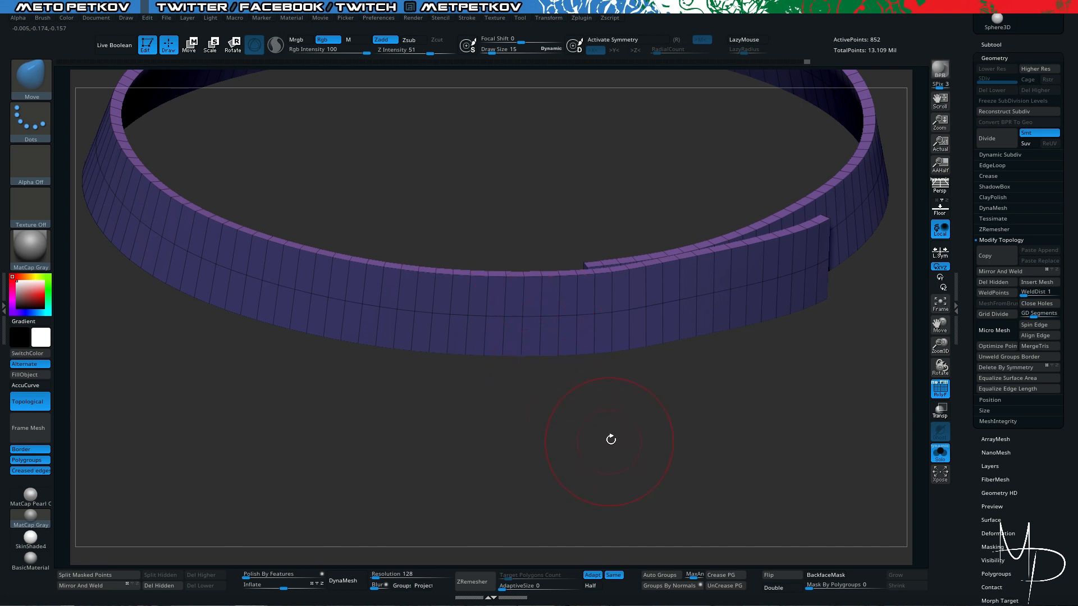
drag(535, 411, 556, 416)
- Undo the edge loop inserted around the belt
key(ctrl+z)
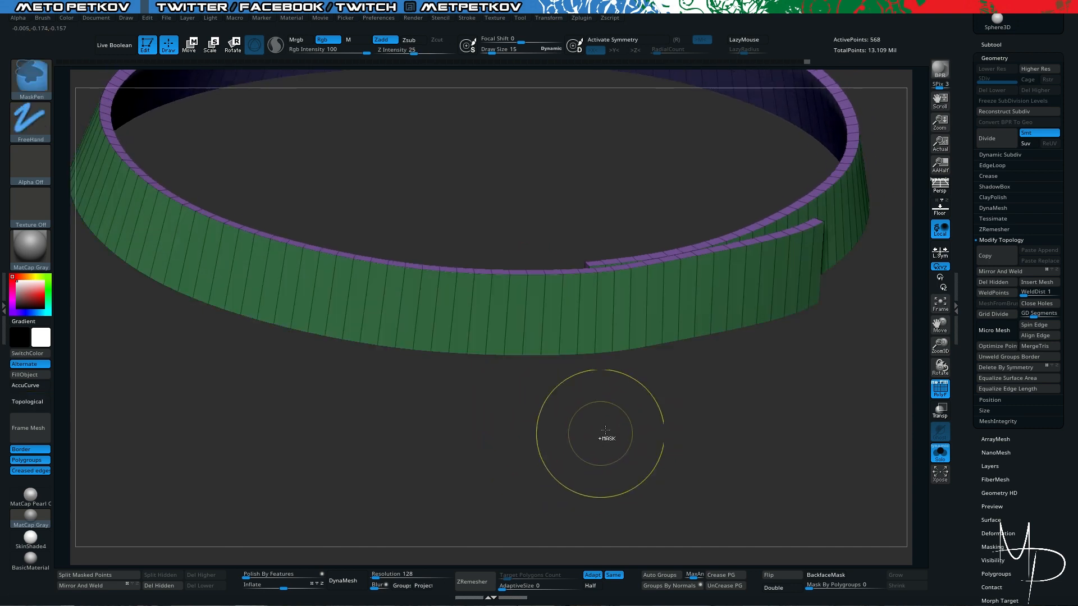
alt+drag(648, 442, 674, 476)
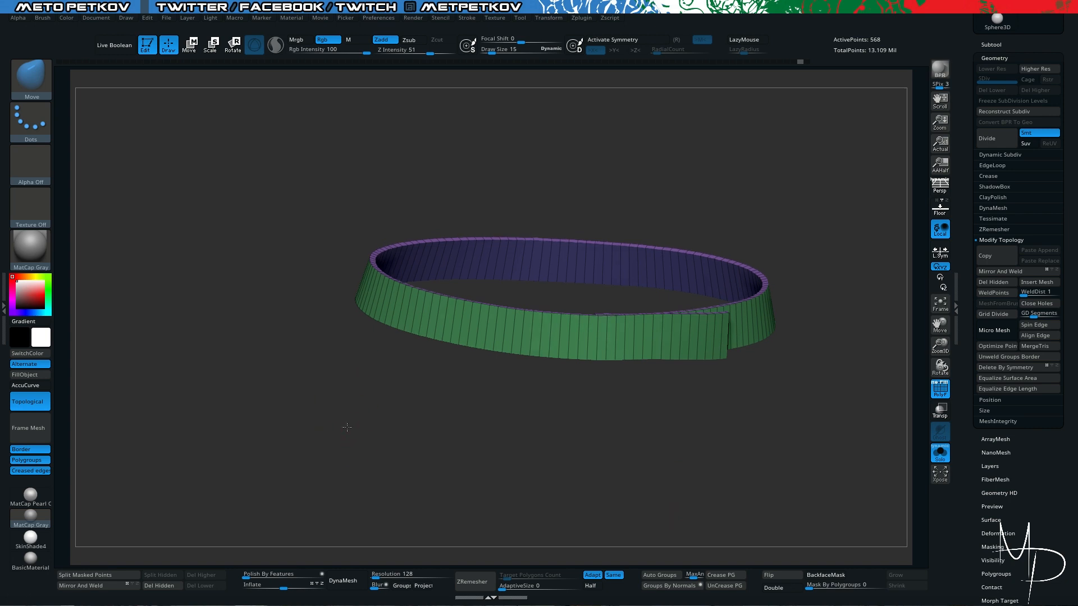
drag(346, 429, 357, 445)
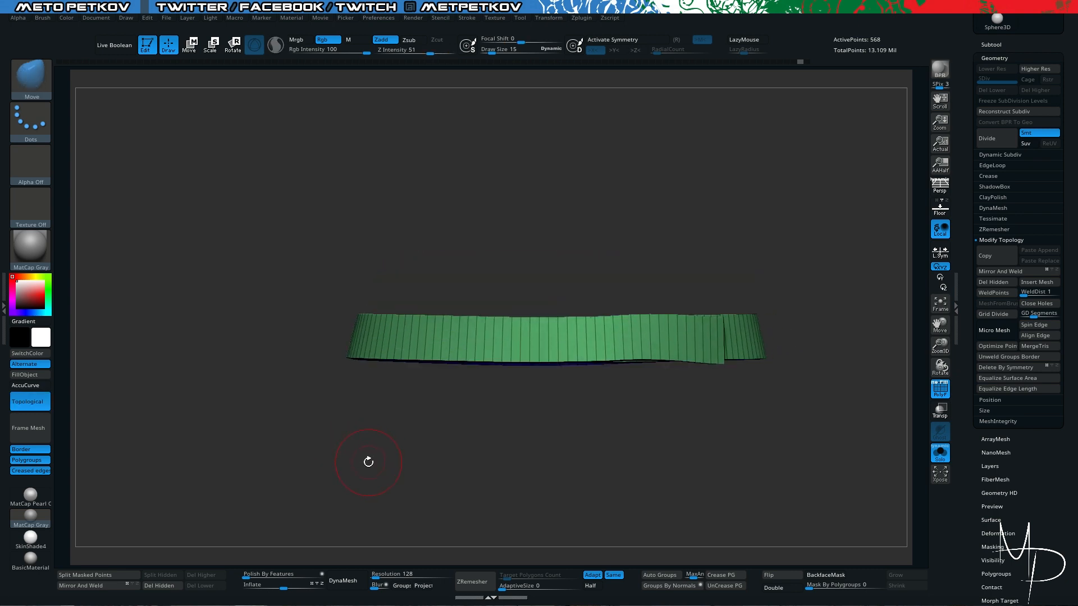
drag(370, 472, 371, 495)
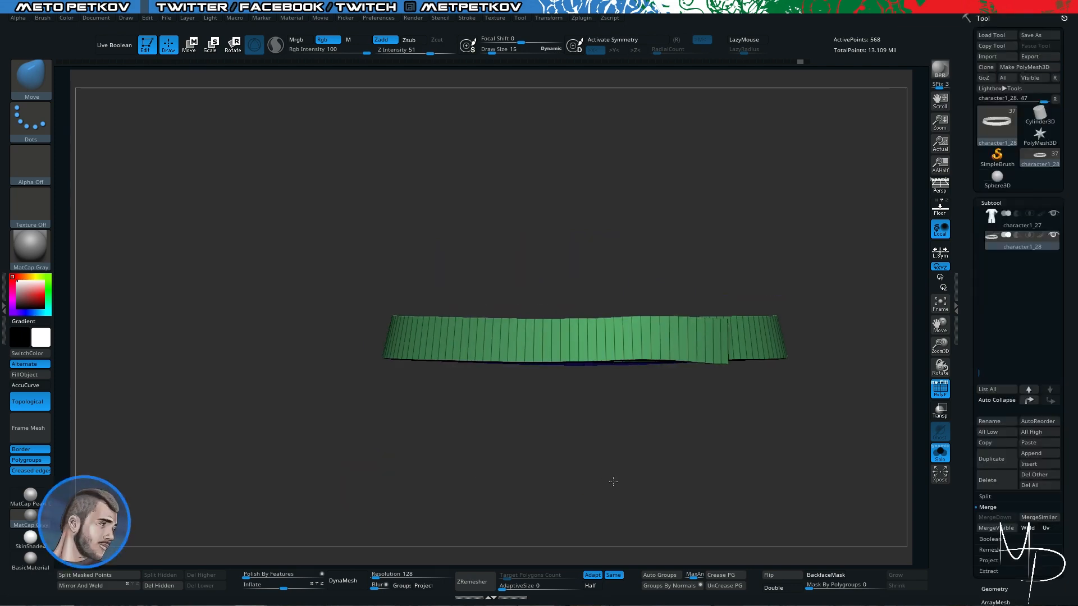
- Start a new part from Cylinder3D, reduce it to a simple four-sided box and convert it to a polymesh
click(615, 181)
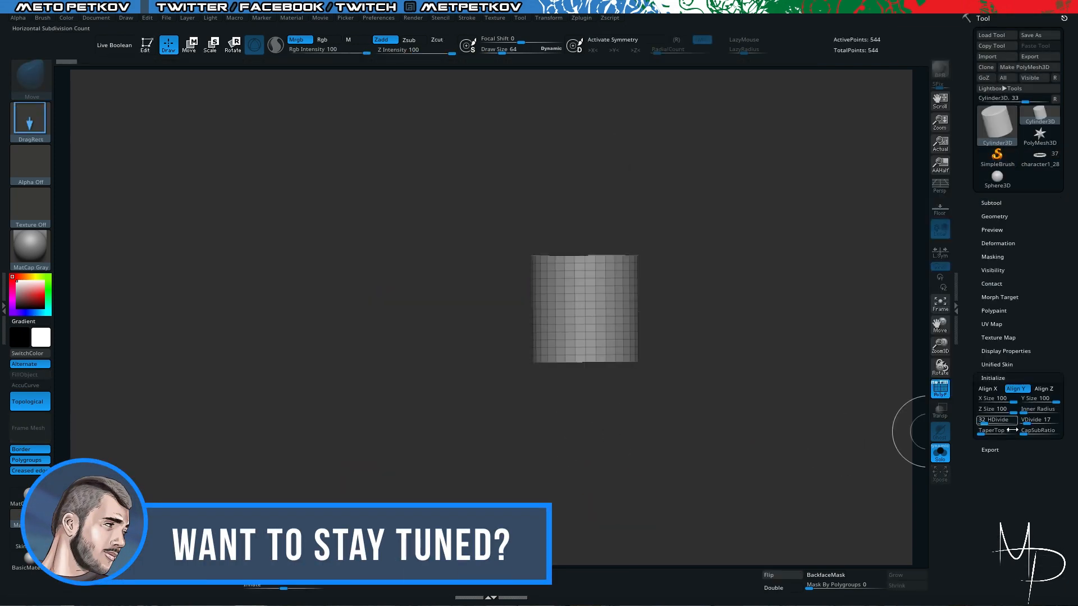
mouse_move(755, 300)
mouse_down()
mouse_move(755, 313)
mouse_move(274, 298)
mouse_move(240, 371)
mouse_move(392, 271)
mouse_move(796, 307)
mouse_up()
key(t)
key(ctrl+n)
key(f)
key(f)
click(998, 324)
- Scale the box with the gizmo into a thin, flat plate
key(w)
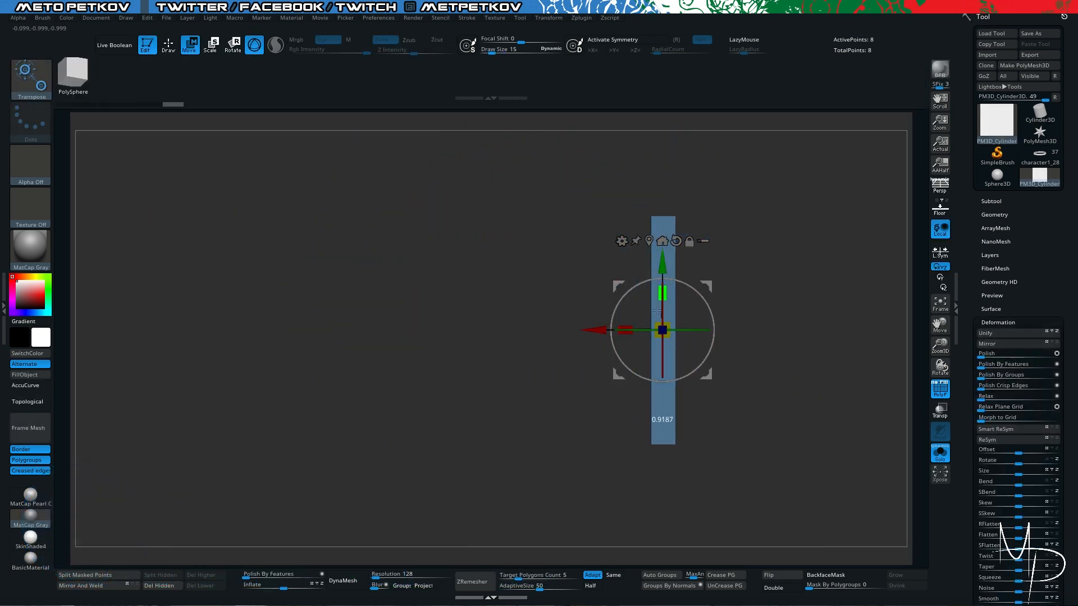
ctrl+drag(572, 193, 663, 469)
drag(595, 330, 622, 330)
ctrl+drag(460, 169, 478, 194)
drag(427, 174, 561, 213)
alt+drag(388, 236, 381, 142)
- Extrude one narrow side of the plate with ZModeler's QMesh polygon action set to A Single Poly
key(q)
drag(590, 309, 629, 326)
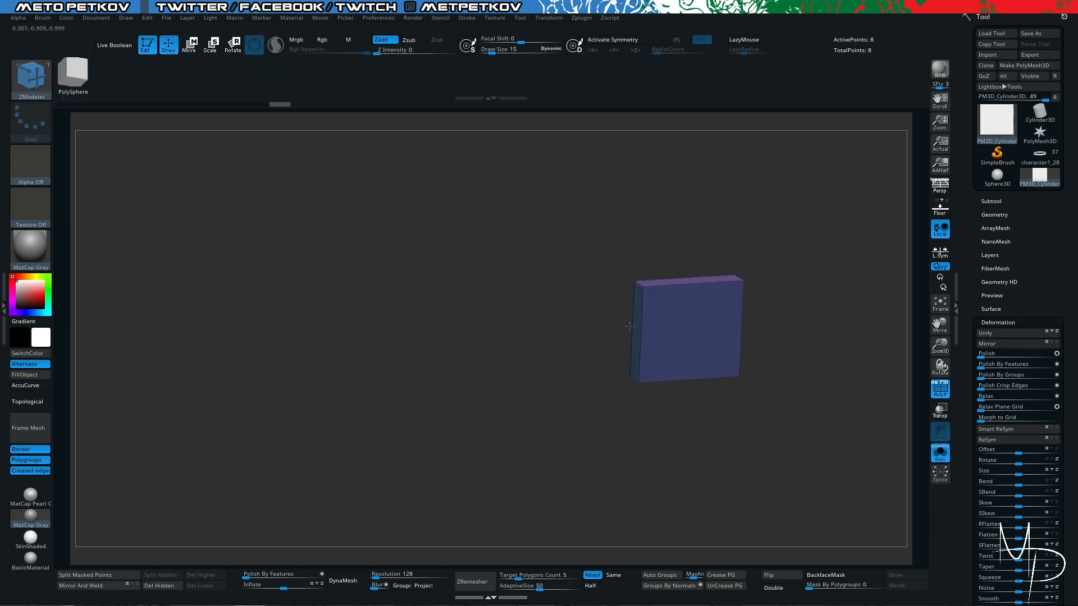
key(ctrl+z)
shift+drag(165, 545, 620, 328)
click(939, 209)
shift+drag(460, 303, 563, 303)
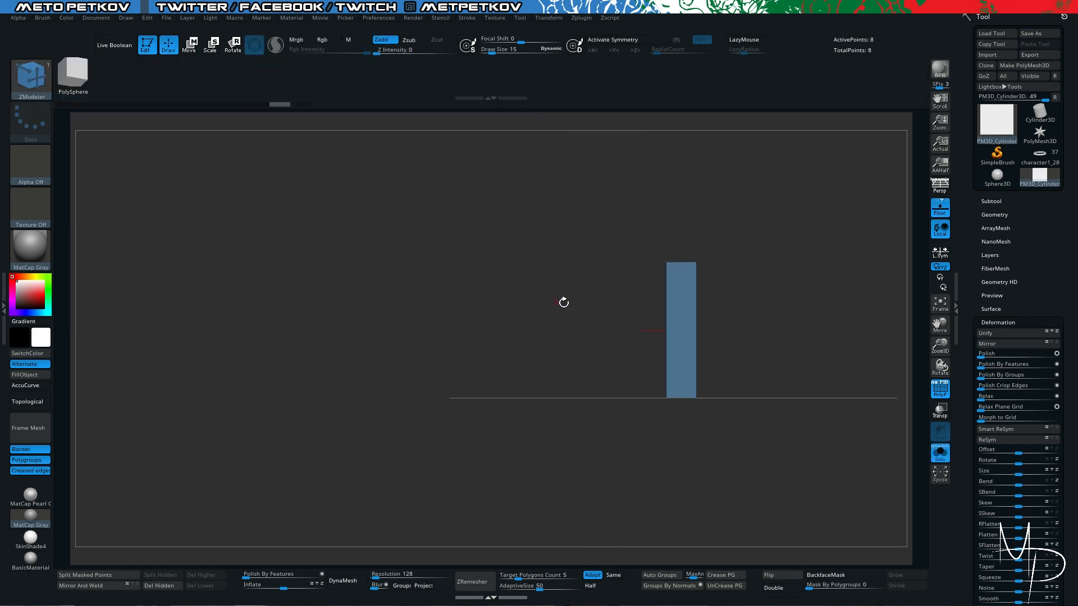
key(q)
drag(470, 246, 527, 275)
key(space)
click(465, 337)
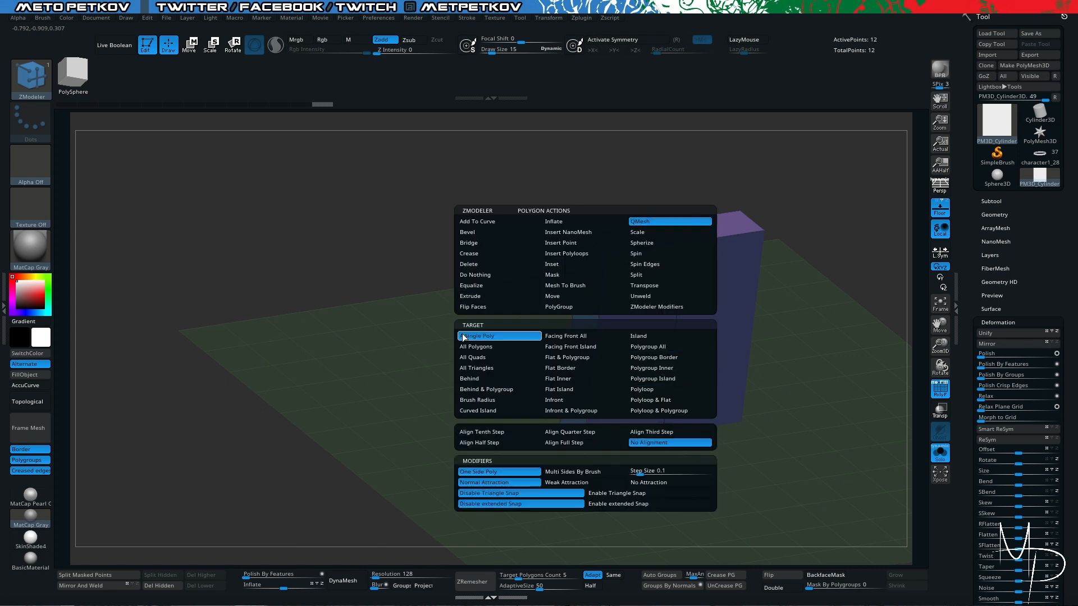
drag(646, 237, 646, 216)
- Shape the extruded side into a sloped transition leading to a thinner, slightly taller section
drag(539, 387, 583, 292)
key(shift+p)
drag(654, 366, 732, 451)
drag(573, 216, 613, 233)
drag(628, 188, 589, 166)
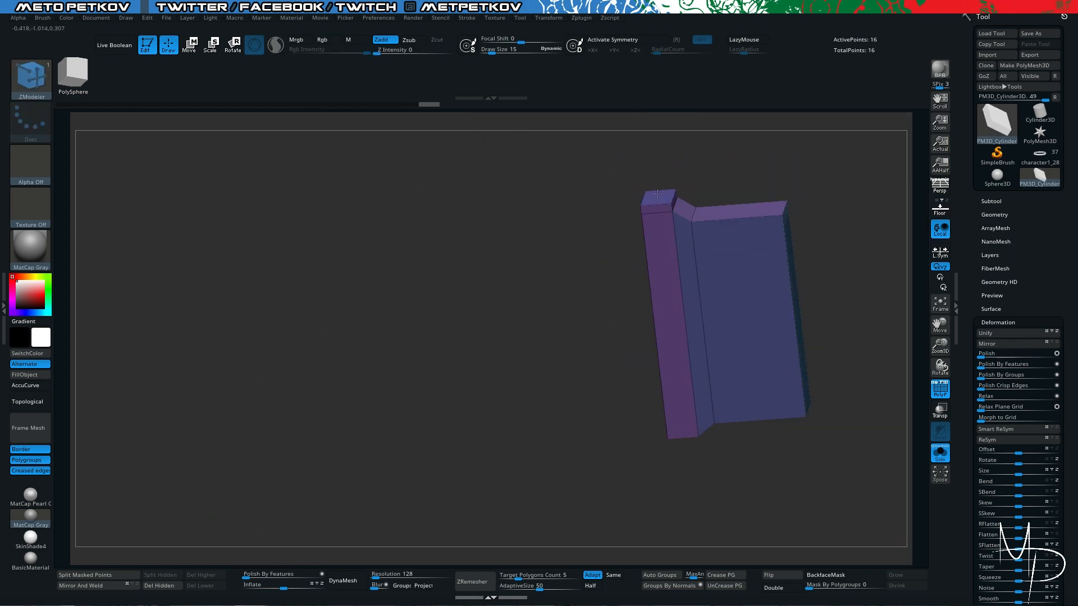
- Insert an edge loop across the middle of the part with ZModeler's Insert Multiple EdgeLoops edge action
shift+drag(536, 298, 584, 309)
key(space)
click(695, 321)
key(space)
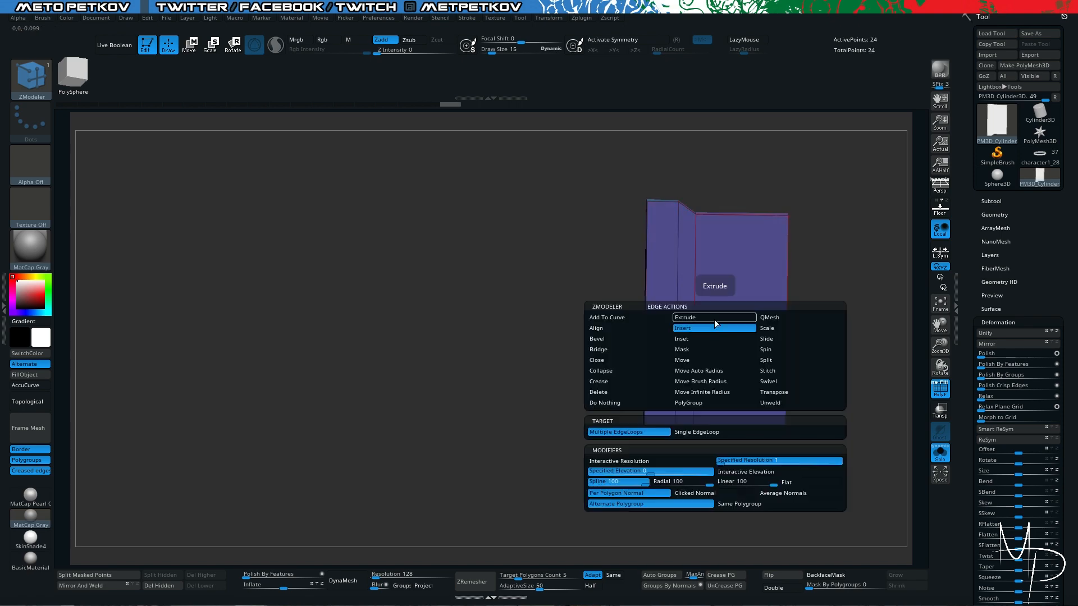
- Activate symmetry on the Y axis only and insert mirrored edge loops near the part's upper and lower ends
click(626, 39)
click(618, 51)
click(594, 51)
key(space)
click(659, 365)
click(673, 222)
drag(628, 219, 674, 259)
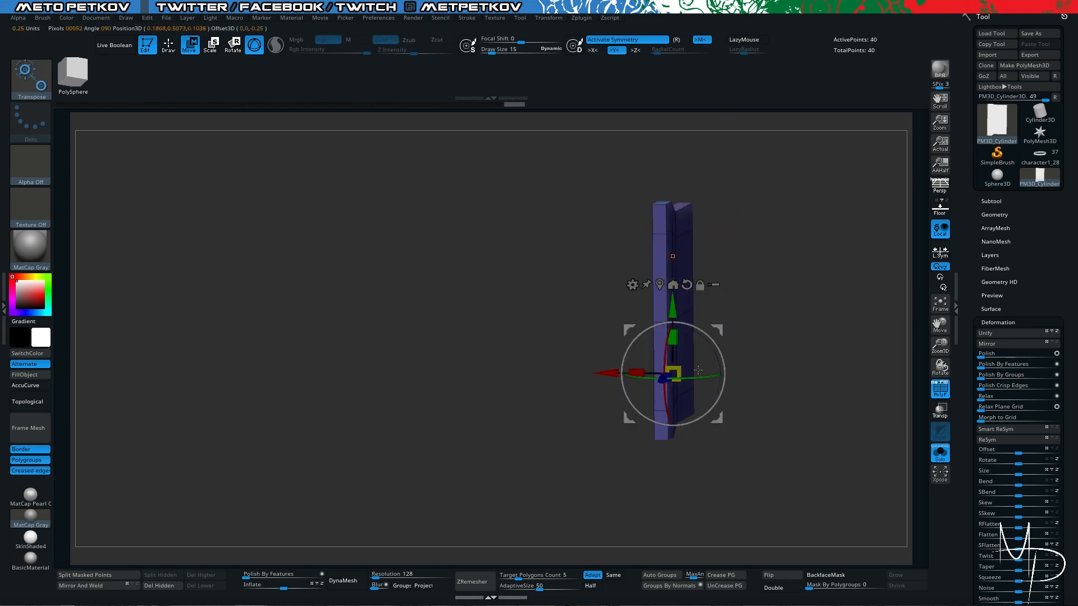
- Extrude two long mirrored arms outward from the upper and lower end polygons of the thin section
key(q)
drag(595, 269, 516, 250)
drag(612, 218, 433, 216)
shift+drag(393, 216, 364, 214)
drag(275, 261, 314, 279)
mouse_move(443, 220)
mouse_down()
mouse_move(582, 222)
mouse_move(488, 222)
mouse_up()
mouse_move(424, 230)
shift+mouse_down()
mouse_move(395, 236)
mouse_move(418, 243)
shift+mouse_up()
drag(499, 222, 488, 289)
- Angle the tips of the two arms toward each other with the symmetrical transpose gizmo
key(space)
ctrl+click(488, 289)
key(w)
click(499, 339)
drag(485, 358, 485, 349)
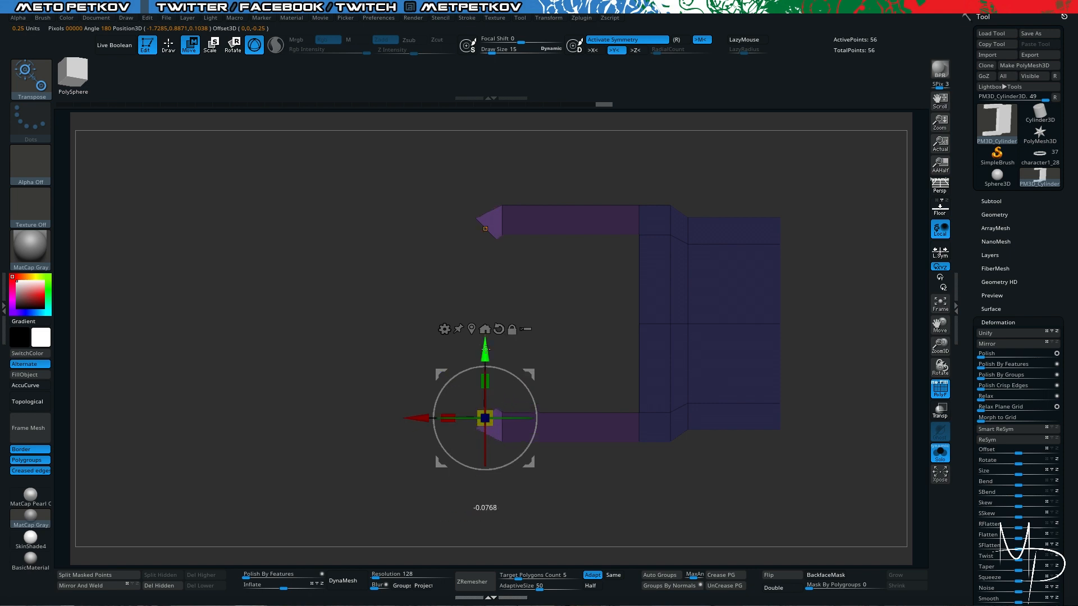
- Delete the end polygons of both arms and bridge them with a segmented curve that closes the buckle frame
ctrl+drag(370, 269, 343, 291)
key(q)
drag(317, 237, 347, 248)
key(space)
click(406, 349)
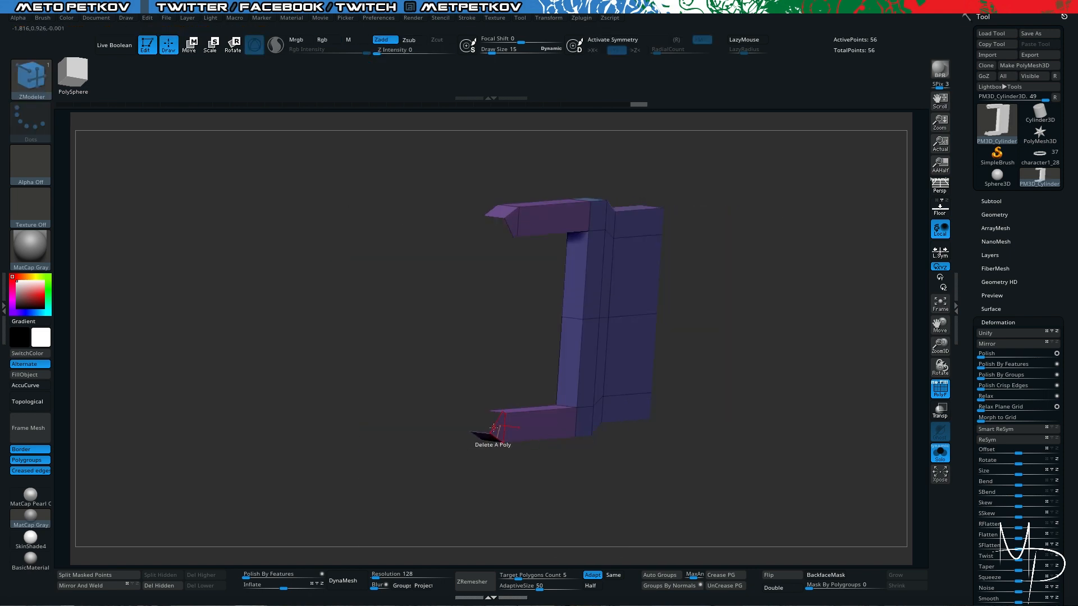
click(519, 222)
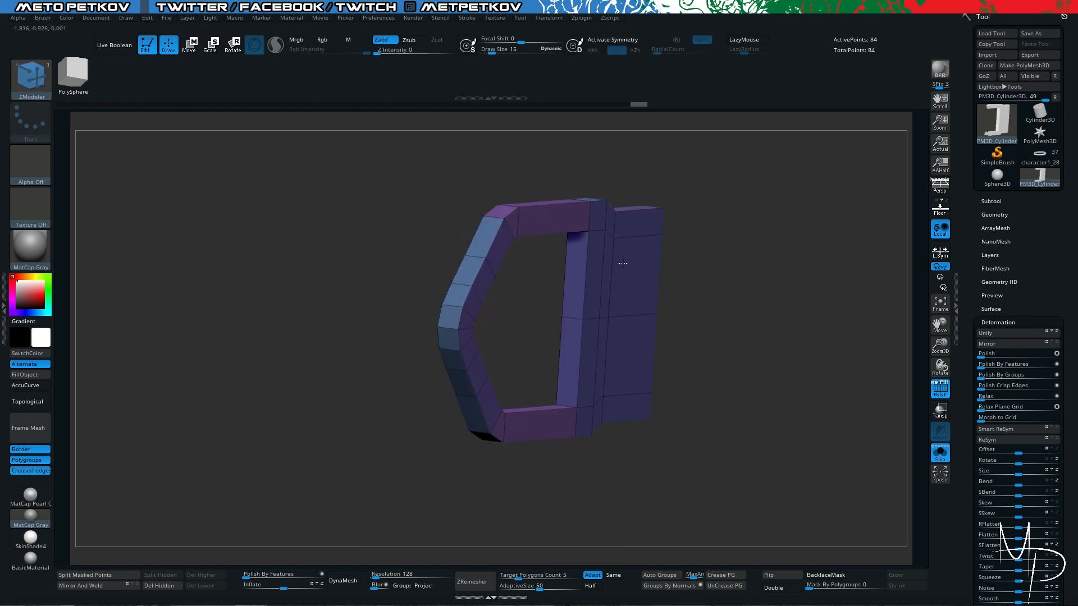
- Isolate the buckle's curved end with a mask and adjust its curve with the gizmo
drag(724, 314, 797, 331)
ctrl+right_drag(292, 247, 246, 301)
ctrl+drag(391, 170, 543, 452)
ctrl+click(444, 404)
key(w)
drag(440, 329, 448, 329)
ctrl+drag(359, 163, 381, 182)
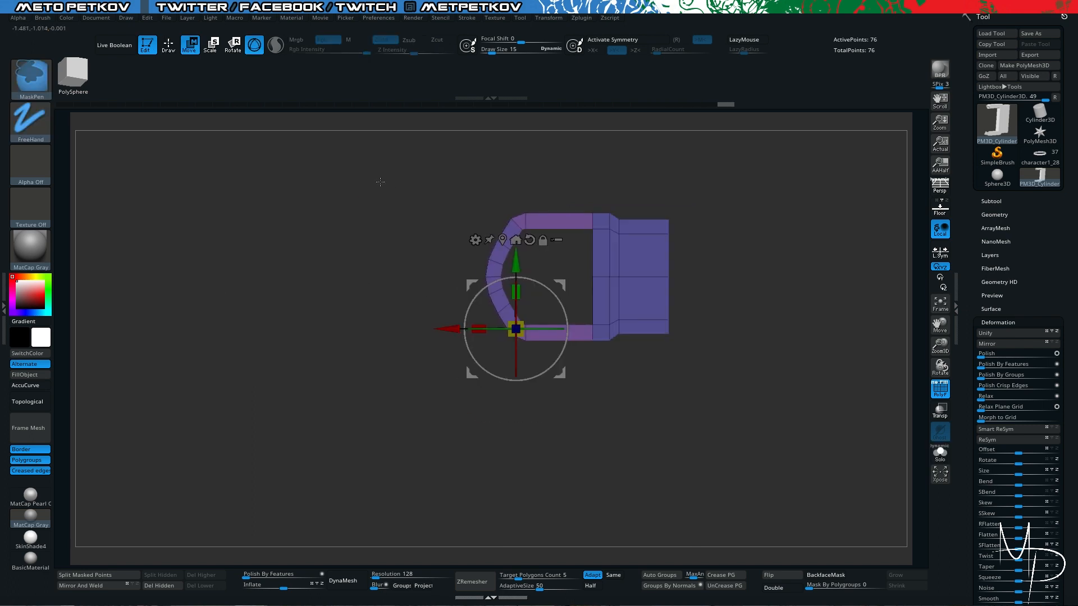
- Bevel the middle edge loop of the buckle's curved end into a short separate segment
key(q)
mouse_move(292, 264)
ctrl+right_down()
mouse_move(276, 202)
mouse_move(315, 279)
ctrl+right_up()
key(space)
click(472, 293)
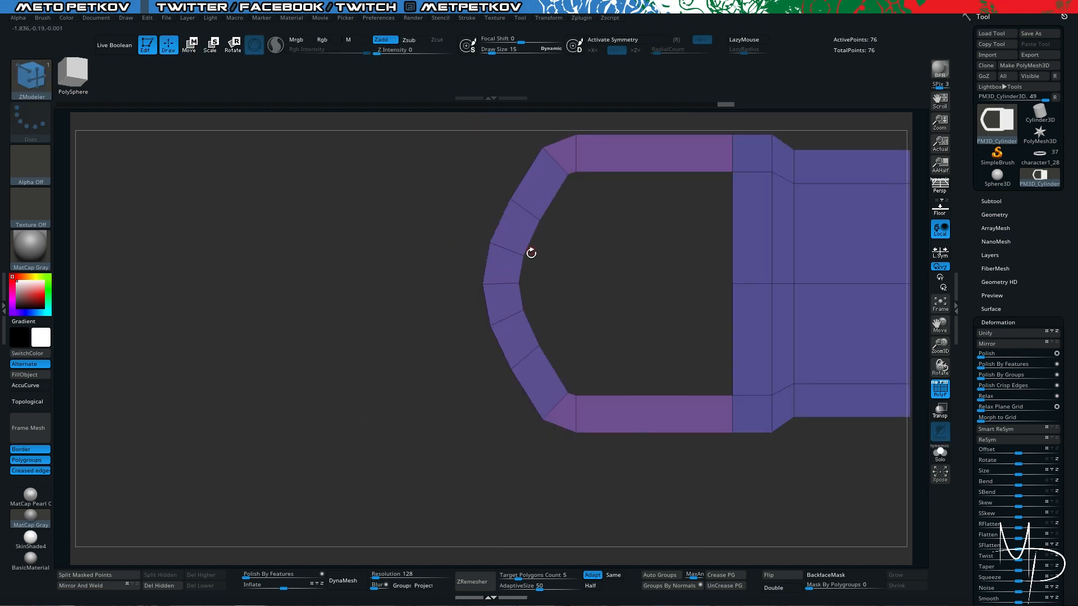
right_drag(428, 258, 483, 269)
key(space)
click(637, 227)
shift+drag(584, 310, 594, 314)
- Preview the buckle with dynamic subdivision and reshape the middle segment of the curved end into a protruding block
key(d)
ctrl+right_drag(393, 191, 383, 269)
key(shift+d)
drag(571, 306, 553, 305)
right_drag(383, 269, 416, 255)
drag(561, 306, 589, 306)
mouse_move(444, 252)
shift+right_down()
mouse_move(416, 245)
mouse_move(452, 258)
mouse_move(426, 264)
mouse_move(365, 246)
shift+right_up()
- Group the buckle's polygons by normals, crease the polygroup borders and check the dynamic subdivision result
key(d)
key(shift+d)
key(d)
click(669, 585)
click(723, 576)
key(shift+d)
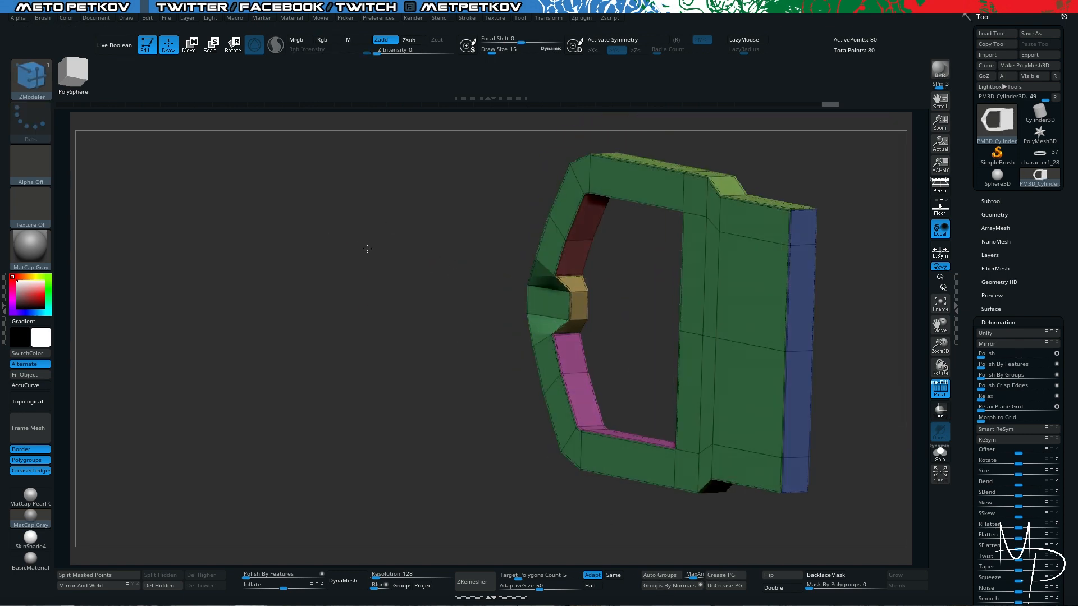
- Pull the buckle's middle point slightly outward with the symmetrical Move brush and check the shape without the polyframe
key(b)
key(m)
key(v)
key(x)
shift+right_drag(426, 224, 404, 222)
drag(520, 292, 508, 292)
key(shift+f)
right_drag(378, 210, 393, 236)
ctrl+right_drag(876, 236, 842, 241)
key(shift+f)
- Select the polygons on the plate's broad faces with ZModeler and adjust them as one group with QMesh
key(b)
key(z)
key(m)
mouse_move(711, 233)
right_down()
mouse_move(758, 465)
mouse_move(701, 388)
right_up()
alt+drag(610, 301, 653, 285)
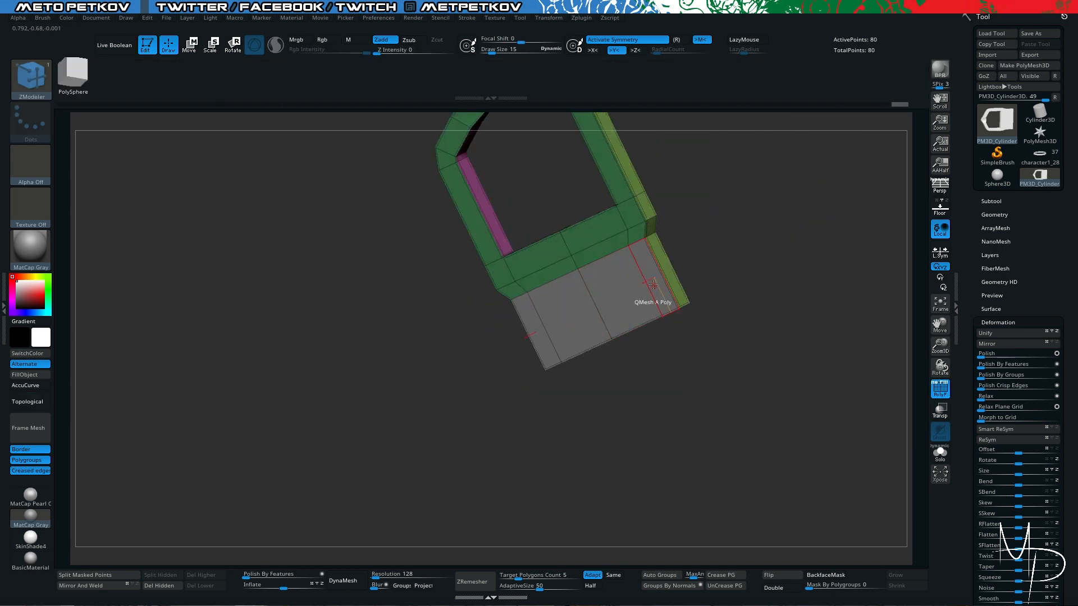
click(599, 303)
right_drag(701, 404, 781, 449)
alt+drag(567, 418, 642, 416)
click(642, 416)
right_drag(449, 314, 494, 298)
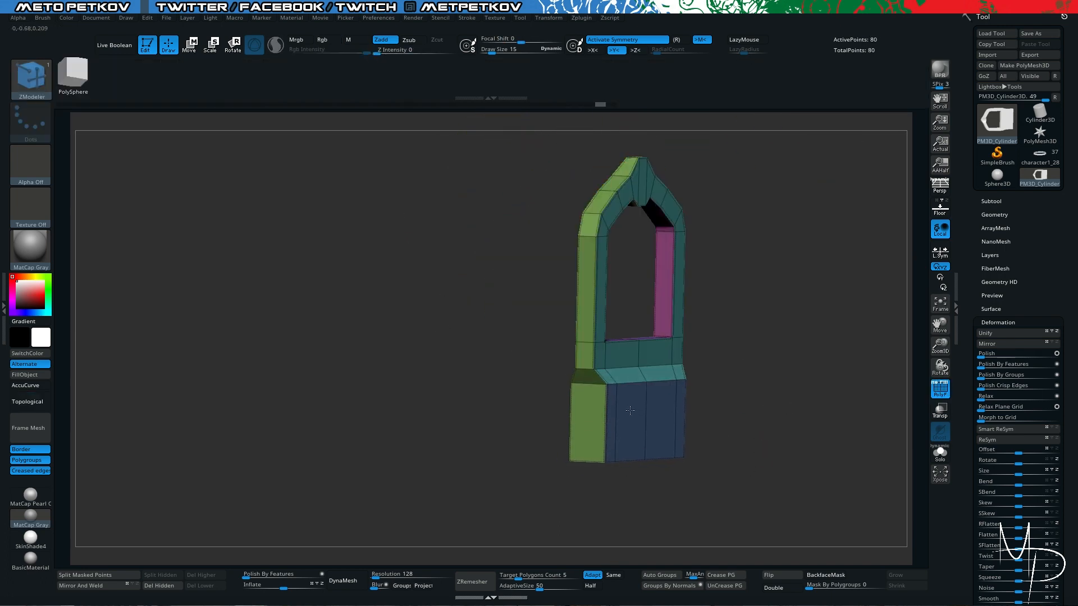
- Isolate the buckle's curved end with a mask and move it outward to lengthen the frame
shift+right_drag(393, 269, 331, 258)
ctrl+drag(403, 192, 562, 428)
ctrl+click(562, 428)
key(w)
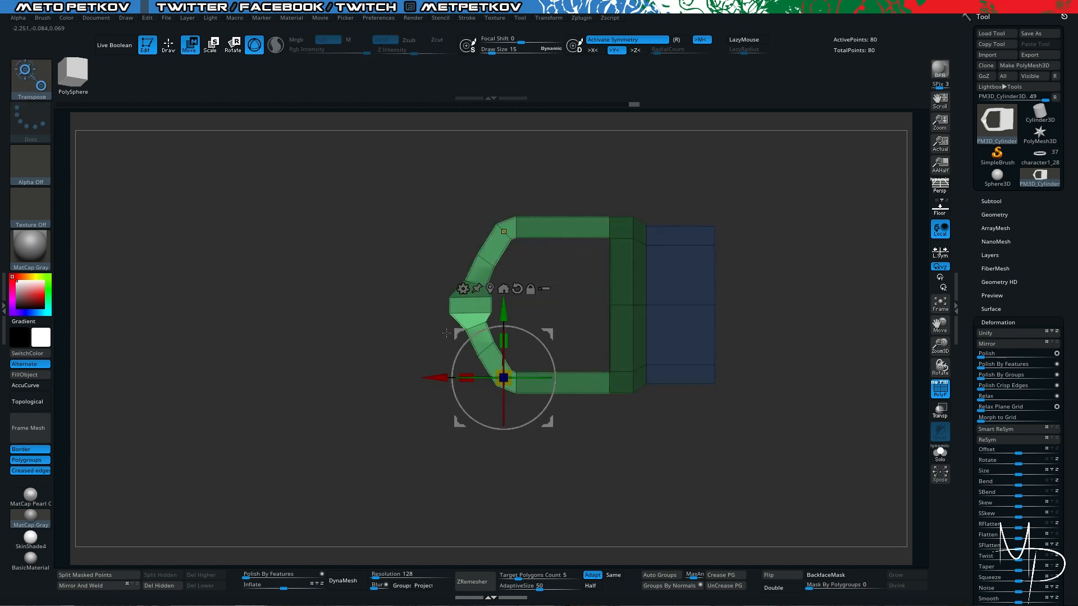
drag(435, 378, 418, 378)
ctrl+drag(758, 438, 797, 471)
right_drag(797, 393, 808, 404)
click(993, 201)
click(1032, 452)
click(730, 409)
click(1012, 238)
key(q)
click(989, 479)
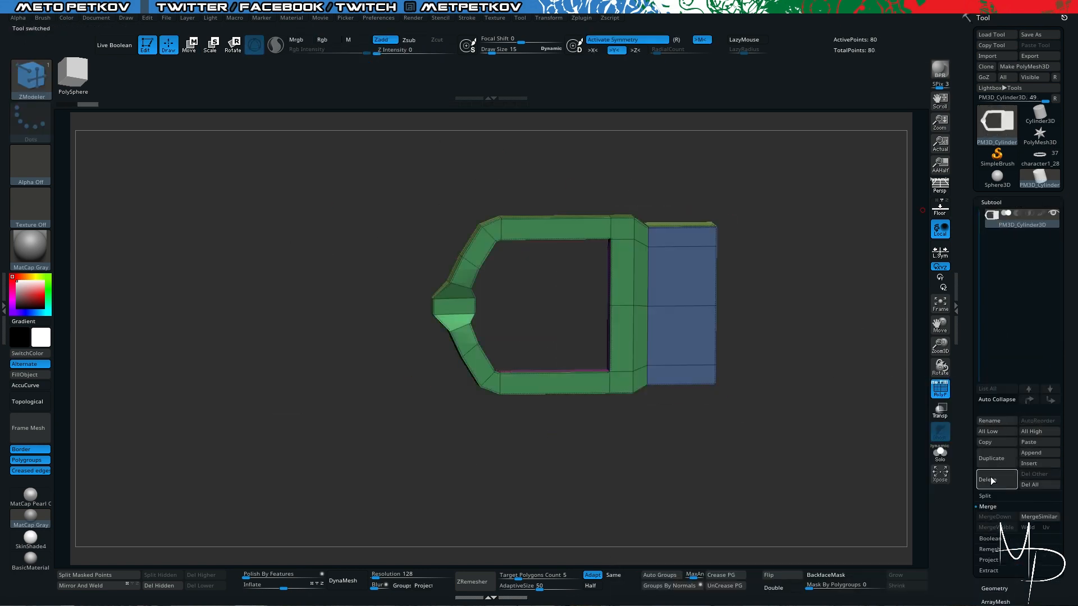
- Initialize a Cylinder3D with HDivide 20 and make it a PolyMesh3D
click(1039, 114)
drag(963, 475, 963, 333)
click(993, 236)
click(992, 280)
text(100)
click(991, 301)
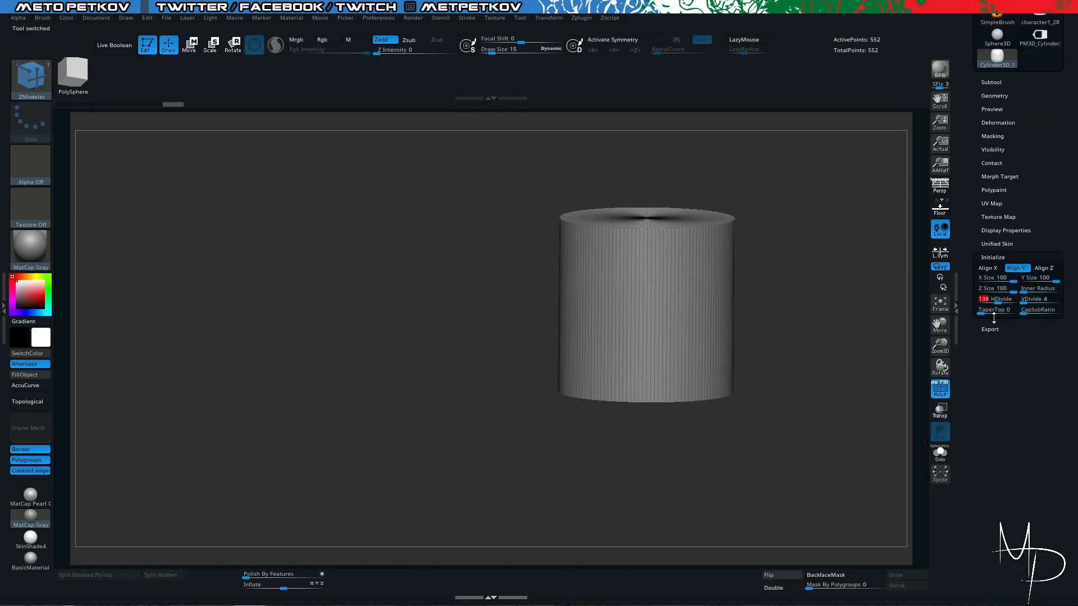
text(20)
key(Return)
drag(963, 235, 963, 378)
click(1024, 67)
- Switch back to the buckle and append the low-poly cylinder as a selected subtool
click(1039, 178)
click(991, 225)
click(1029, 484)
click(921, 393)
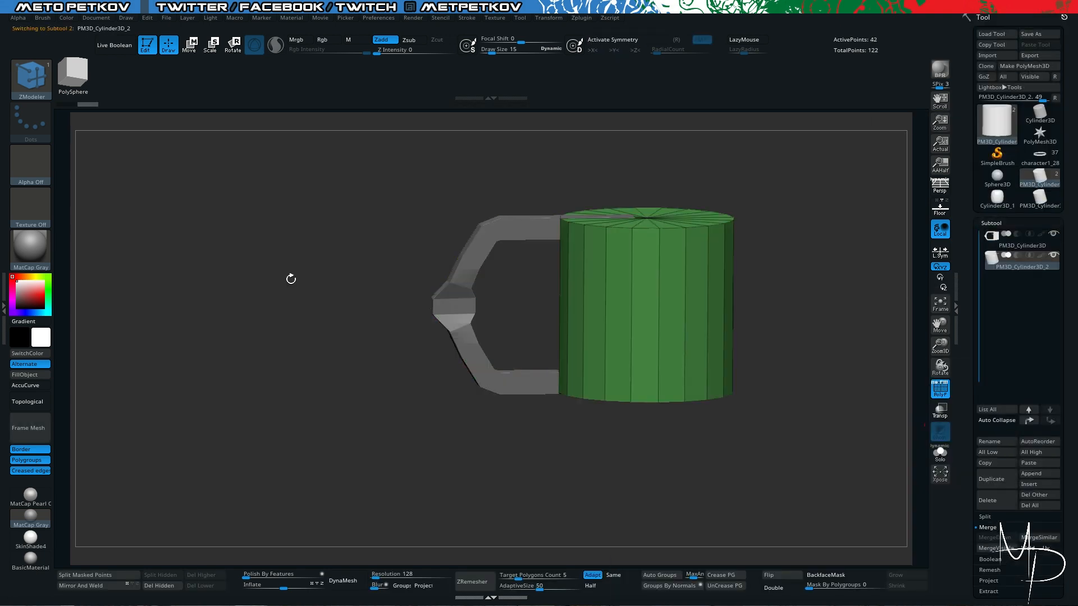
shift+right_drag(291, 277, 298, 281)
- Scale the cylinder into a thin vertical rod and place it inside the buckle's opening near the plate
key(w)
drag(646, 305, 642, 172)
shift+right_drag(581, 295, 562, 281)
alt+click(573, 222)
alt+click(588, 253)
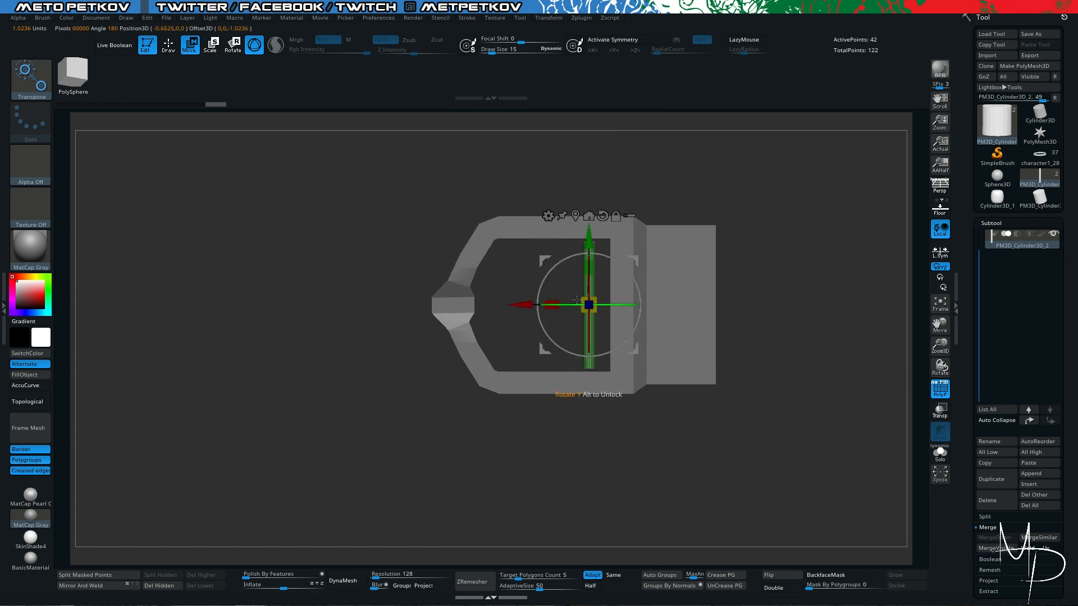
- Lengthen the rod to span the buckle's opening and centre it within the frame's thickness
shift+right_drag(587, 224, 585, 337)
drag(584, 381, 584, 375)
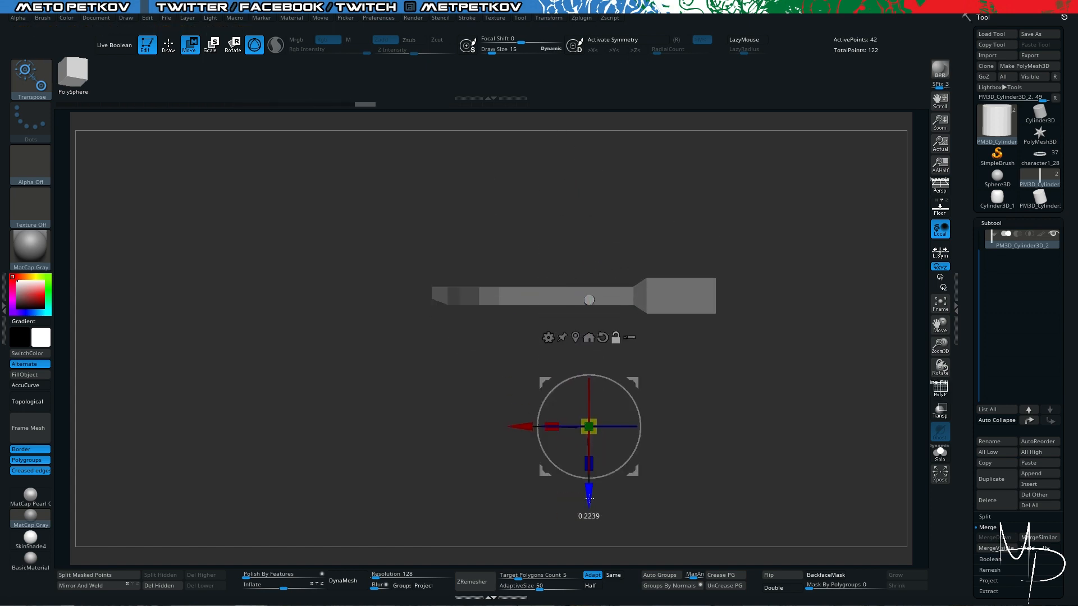
shift+right_drag(587, 491, 546, 275)
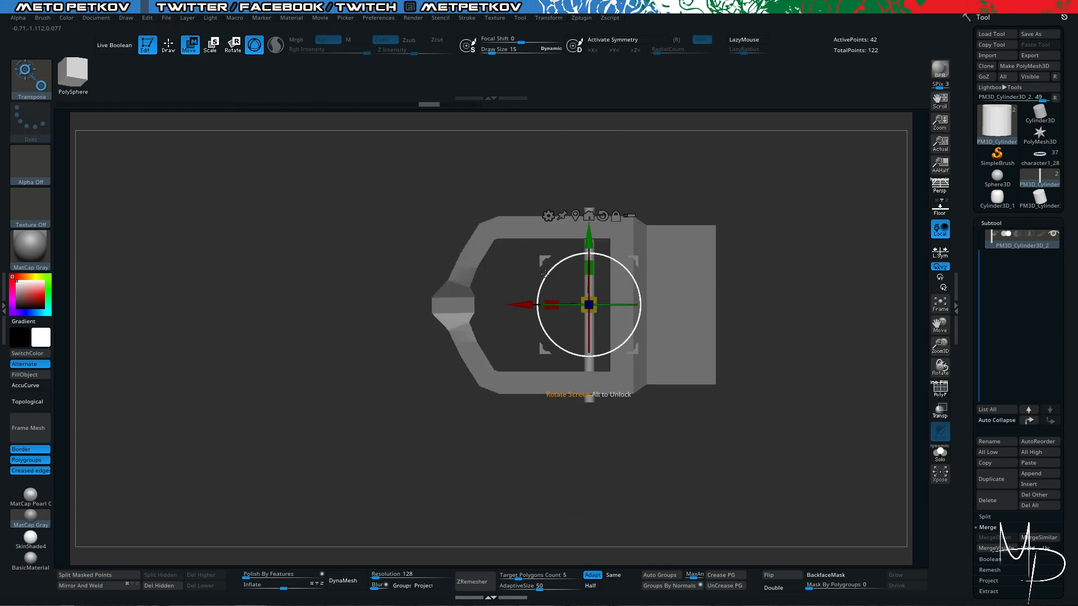
drag(584, 281, 584, 283)
- Insert one edge loop around the rod's middle with ZModeler's Insert Multiple EdgeLoops action
mouse_move(336, 314)
right_down()
mouse_move(371, 281)
mouse_move(668, 593)
right_up()
key(q)
key(shift+f)
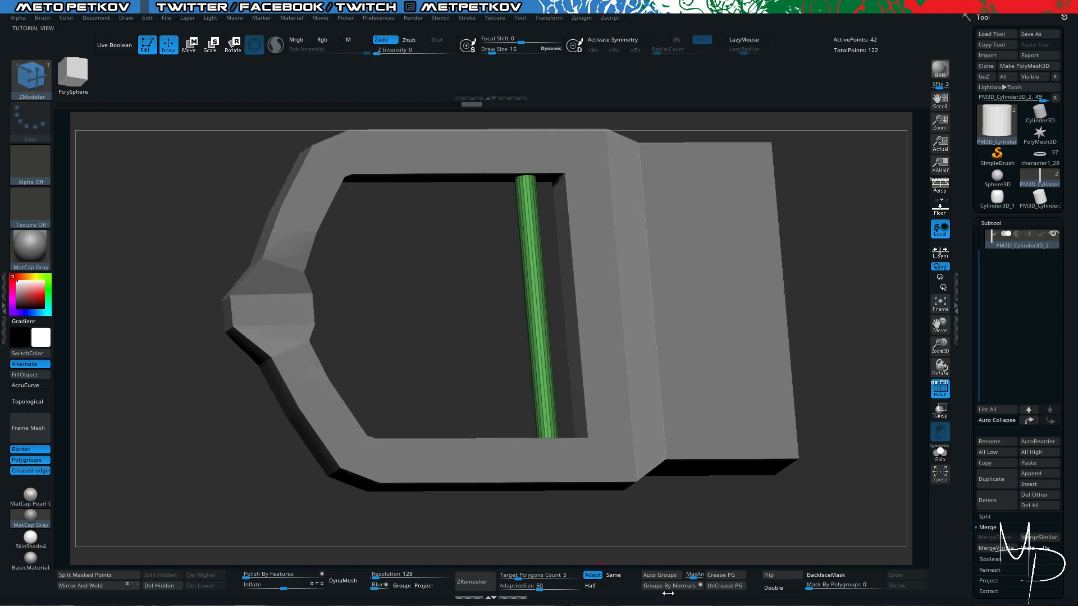
shift+right_drag(478, 323, 458, 301)
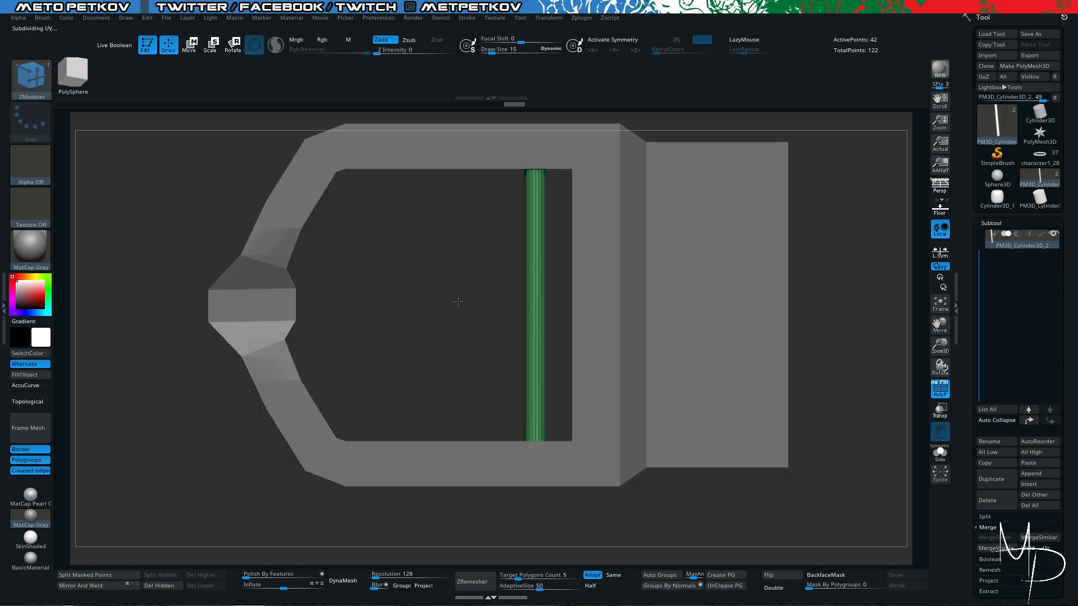
ctrl+right_drag(535, 303, 543, 419)
key(space)
click(530, 338)
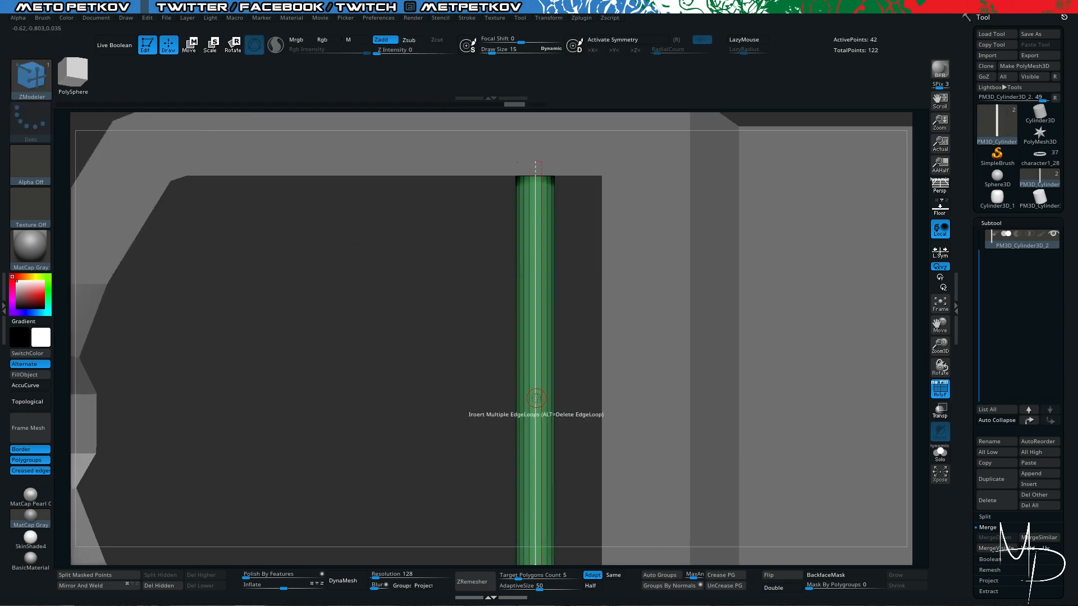
right_click(536, 397)
- Bevel the rod's middle edge loop into a short band with the EdgeLoop Complete target
key(space)
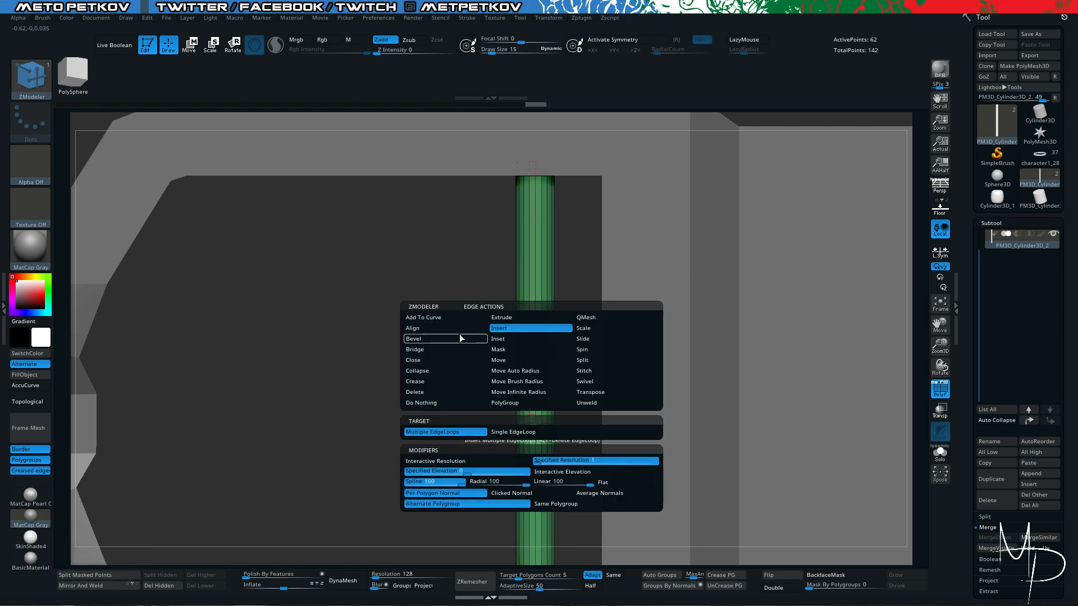
click(459, 337)
right_drag(551, 403, 479, 243)
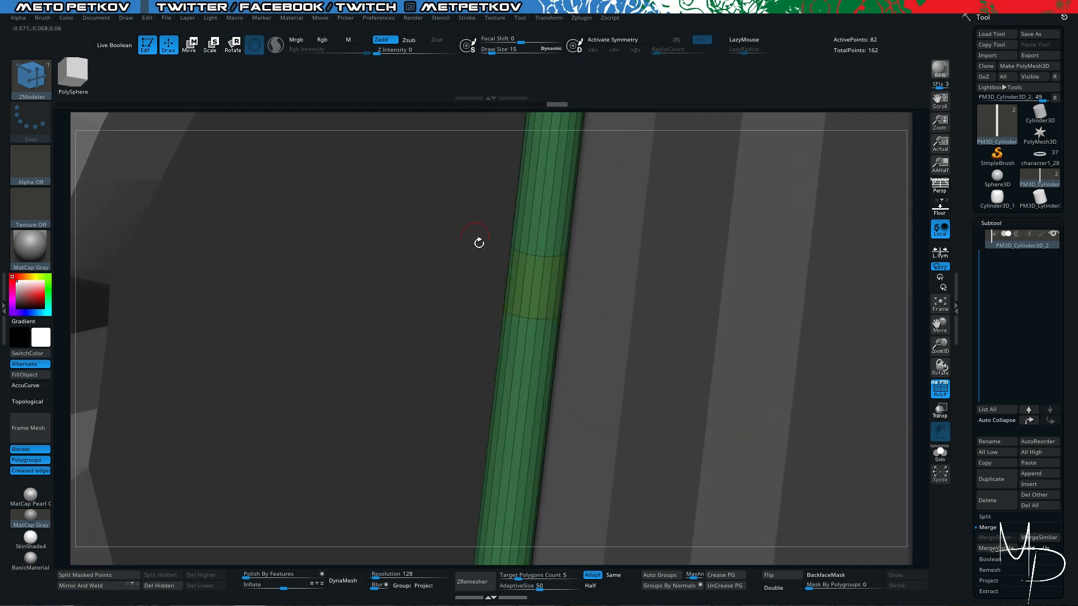
- Turn the rod's middle band into a separate hollow sleeve slightly thicker than the rod
key(space)
click(604, 389)
drag(550, 289, 546, 281)
right_drag(546, 281, 449, 206)
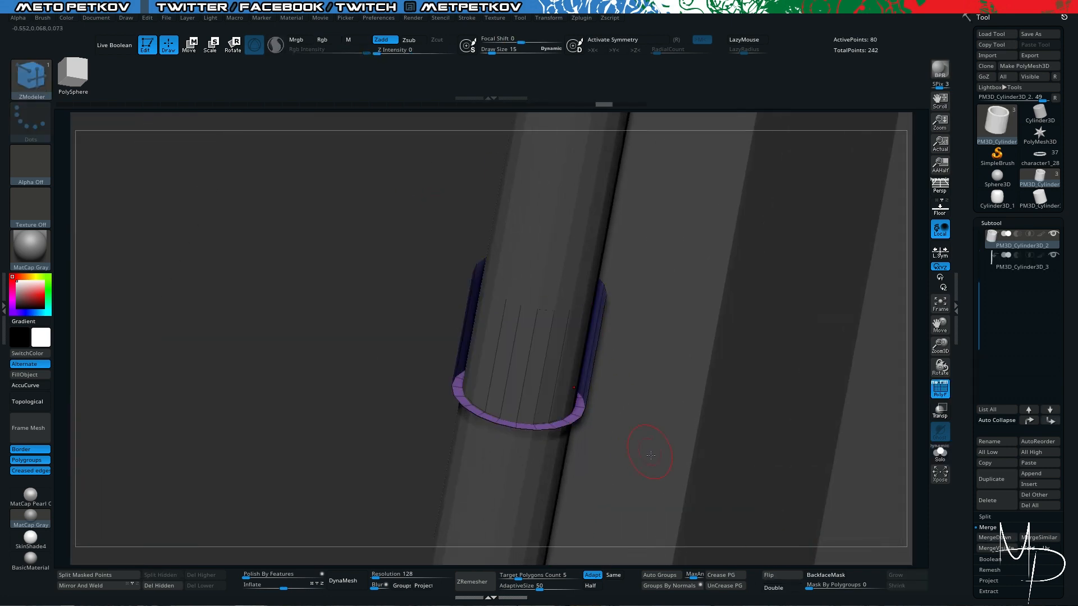
- Extrude the sleeve's side faces toward the buckle's tip and flatten the new end by scaling it along X
key(space)
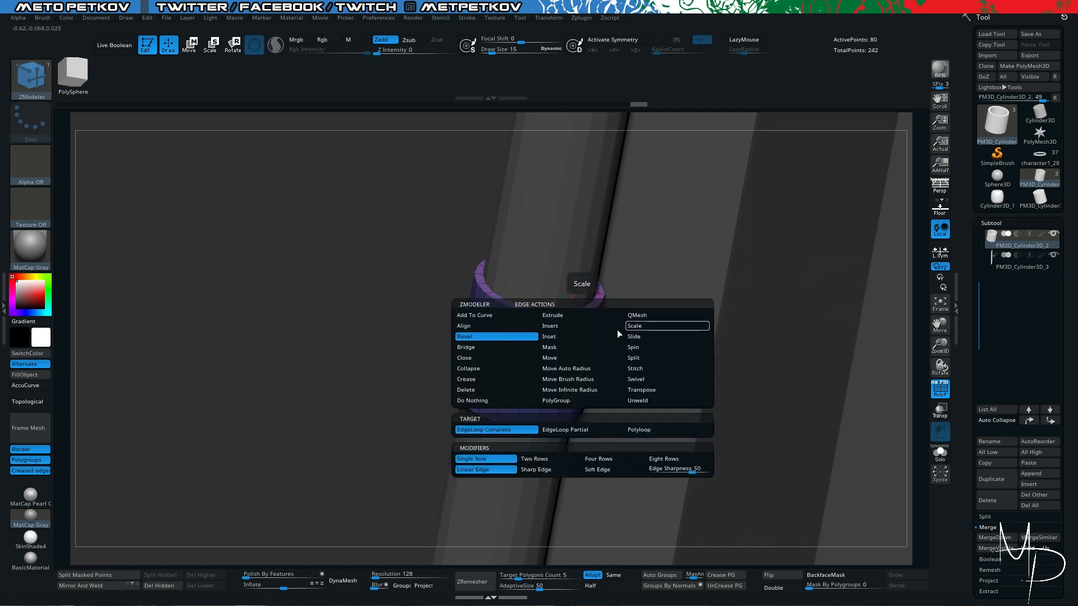
mouse_move(405, 292)
right_down()
mouse_move(356, 222)
mouse_move(430, 410)
mouse_move(488, 336)
mouse_move(453, 284)
mouse_move(522, 340)
right_up()
ctrl+drag(522, 341, 505, 352)
shift+right_drag(505, 352, 429, 289)
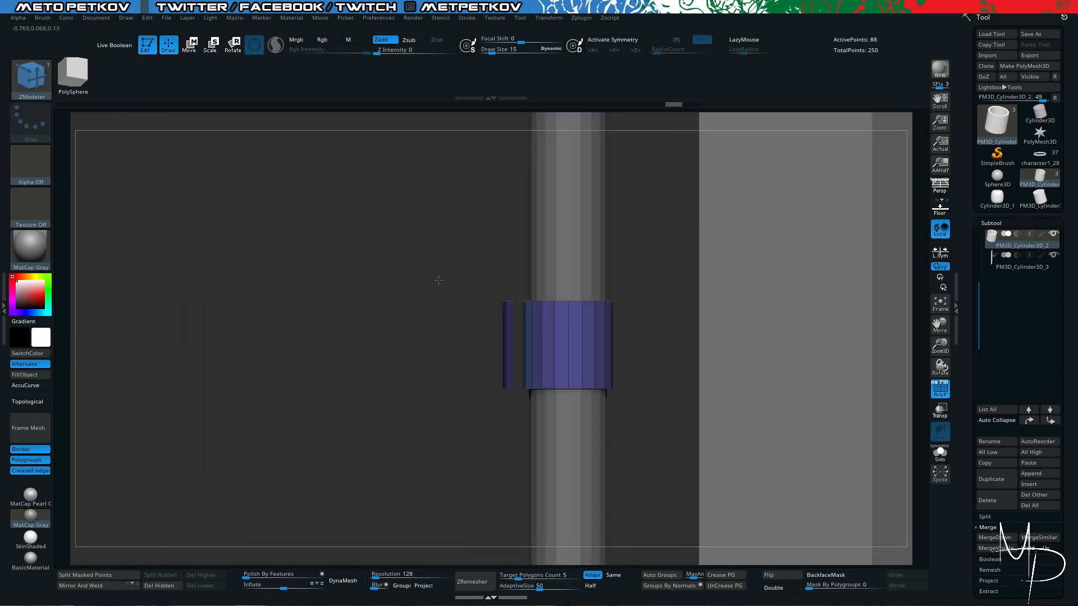
key(w)
ctrl+drag(405, 234, 524, 438)
ctrl+click(478, 404)
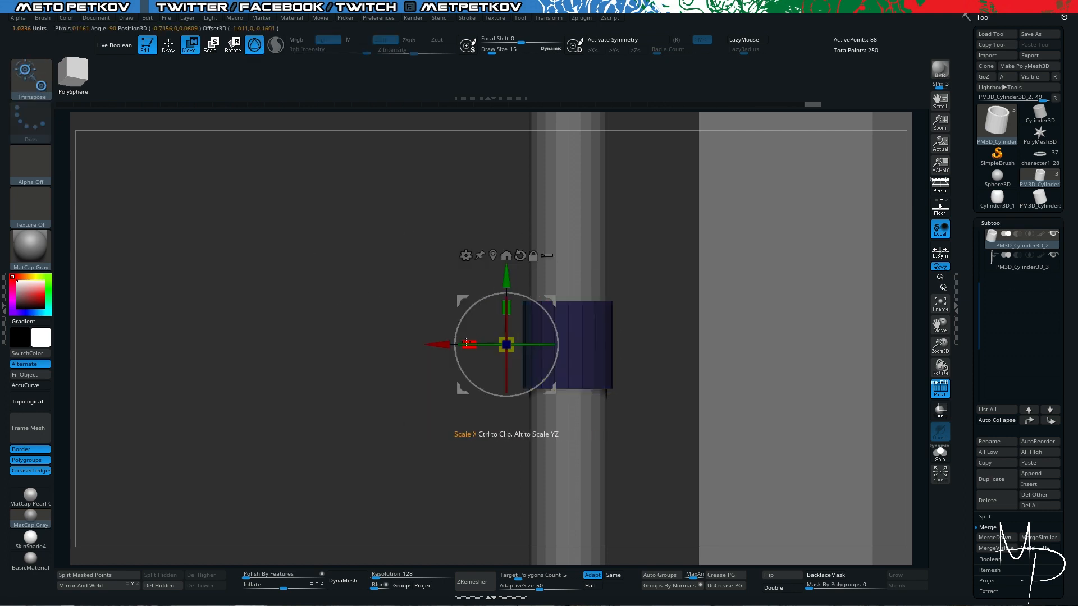
drag(469, 344, 505, 345)
- Extend the prong from the sleeve past the buckle's tip, and undo the extra lengthwise edge loops
key(q)
mouse_move(404, 292)
right_down()
mouse_move(474, 315)
mouse_move(438, 225)
right_up()
drag(505, 321, 427, 325)
right_drag(282, 195, 327, 201)
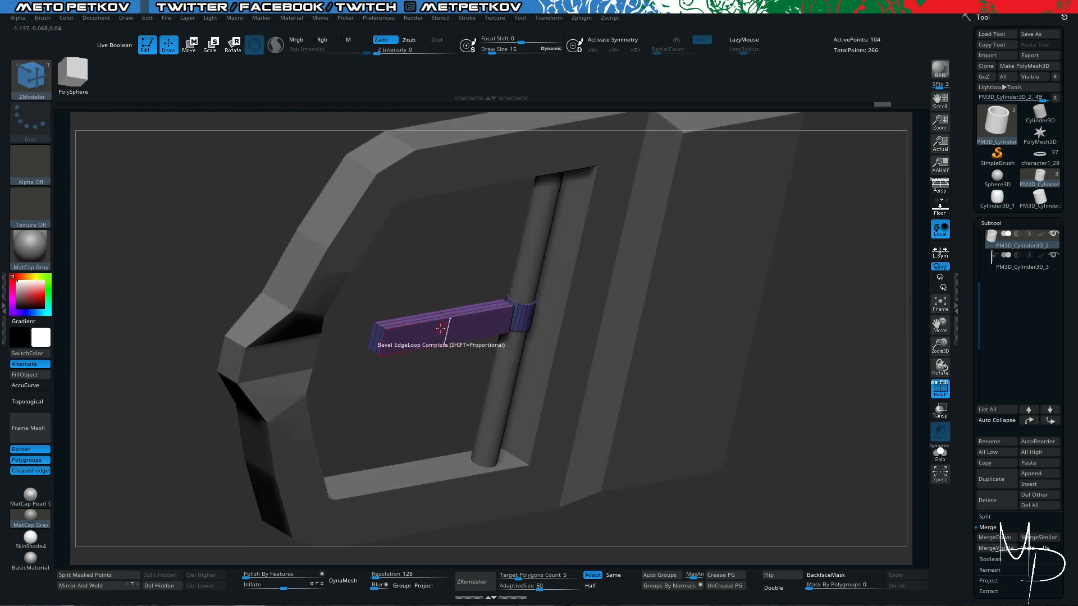
key(ctrl+z)
shift+drag(440, 328, 224, 362)
right_drag(414, 357, 460, 381)
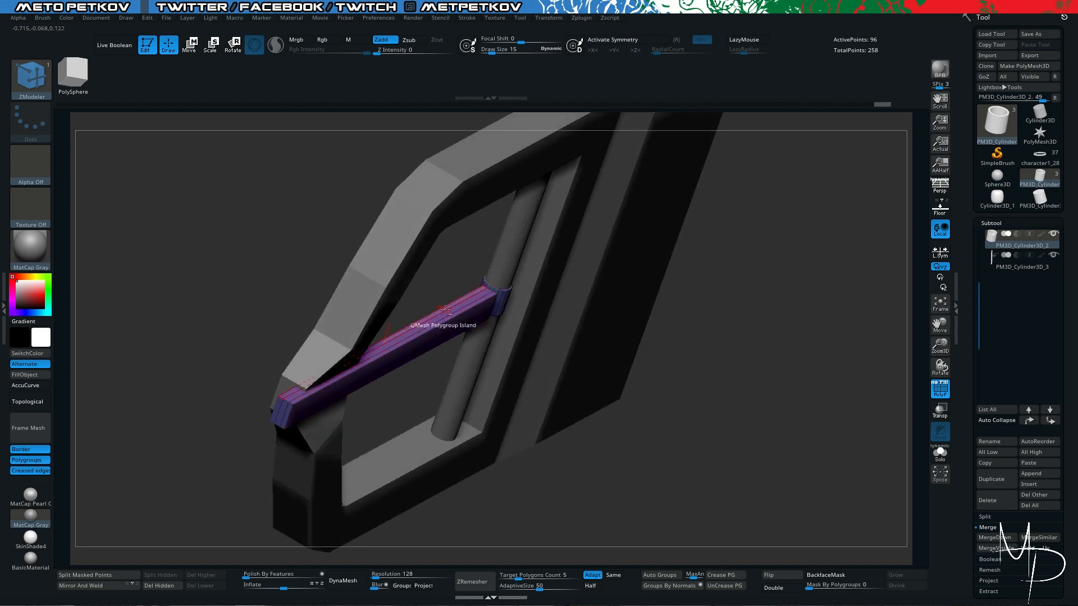
drag(435, 317, 455, 393)
key(ctrl+z)
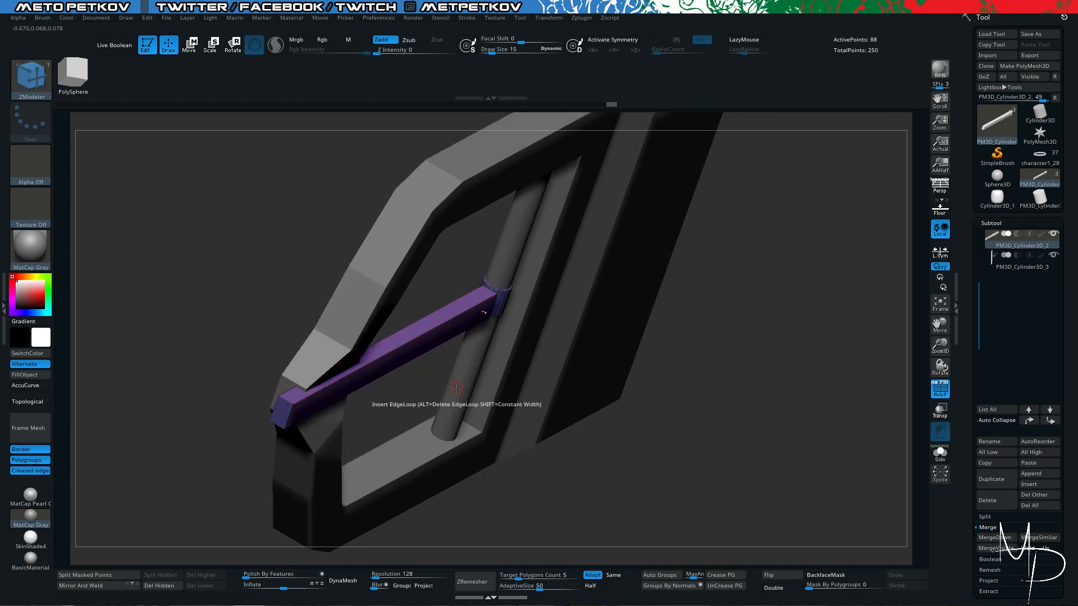
- Mask the sleeve so that only the prong is free to transform
right_drag(456, 389, 595, 348)
key(space)
click(416, 337)
drag(525, 401, 533, 399)
shift+right_drag(735, 418, 687, 422)
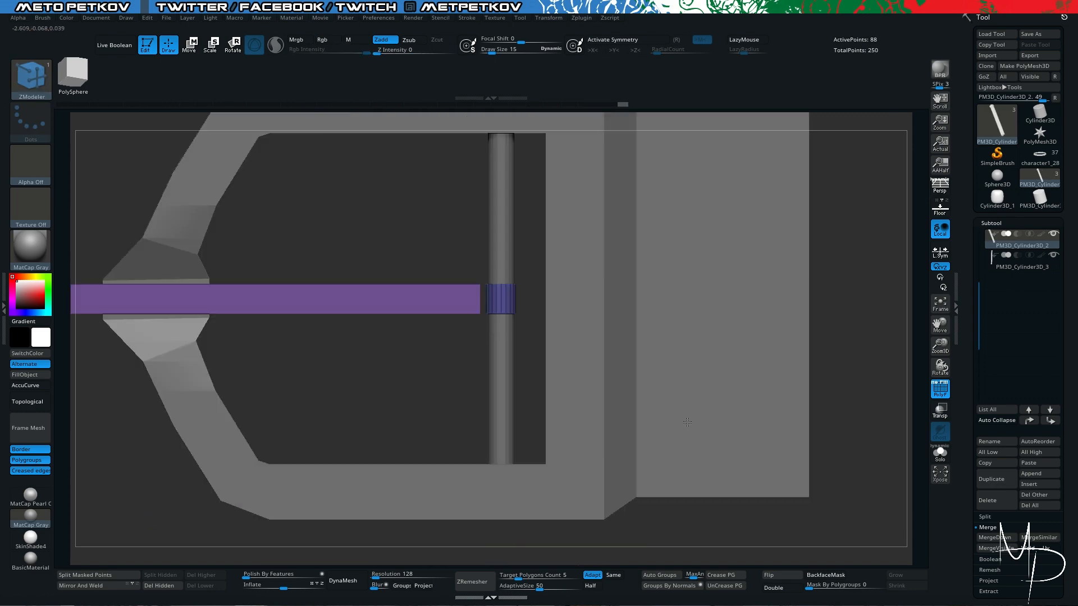
key(w)
key(q)
ctrl+drag(482, 240, 567, 387)
ctrl+click(404, 229)
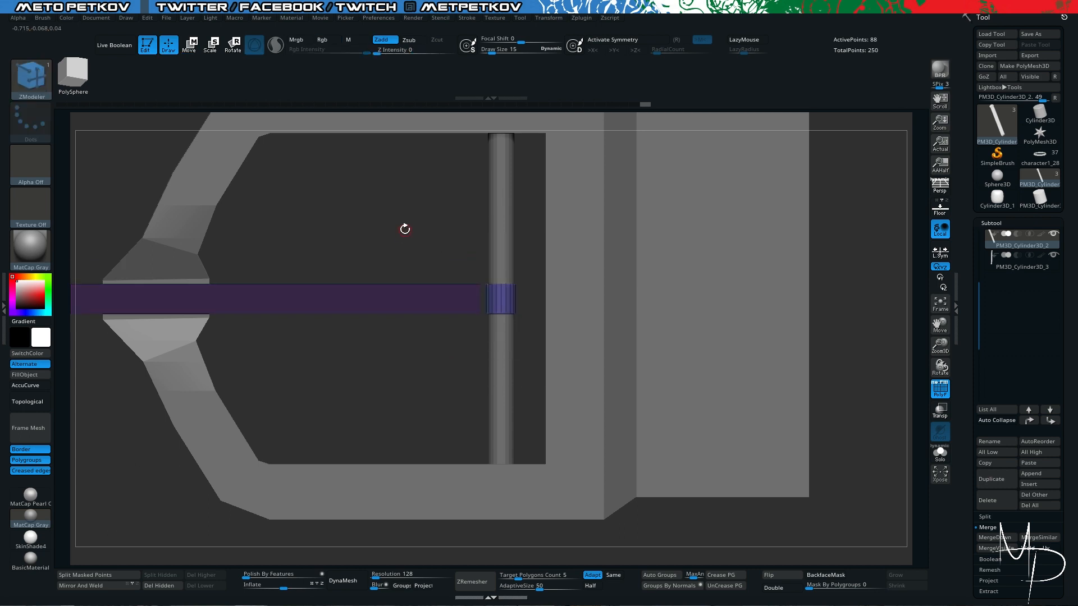
ctrl+click(405, 229)
- Narrow the prong and shorten it so it ends just beyond the buckle's tip
key(w)
click(468, 210)
drag(273, 262, 273, 274)
drag(208, 300, 228, 300)
right_drag(235, 331, 281, 269)
drag(291, 262, 291, 245)
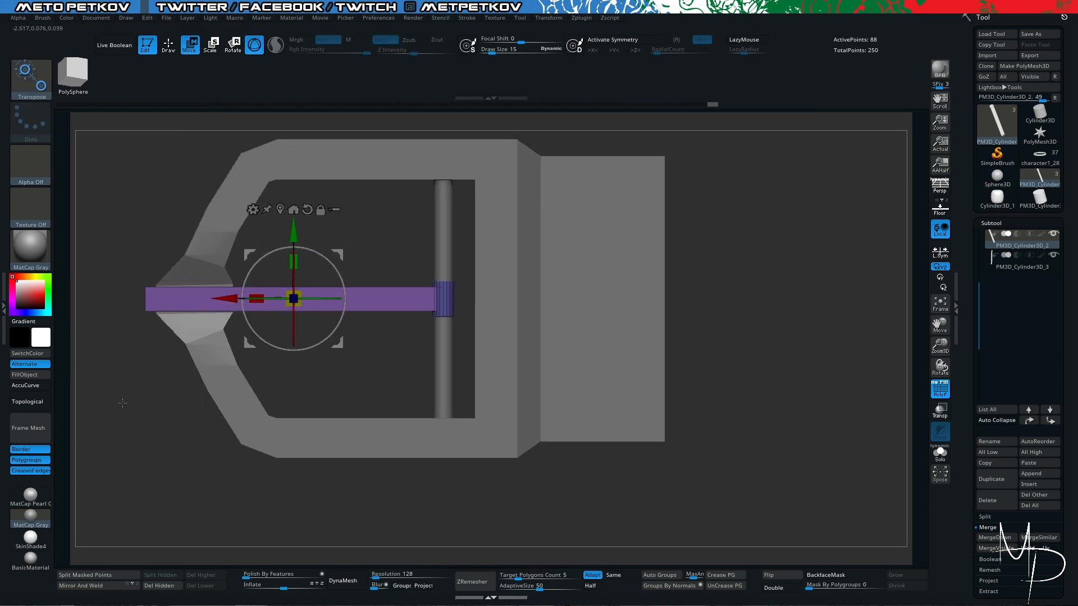
- Insert an edge loop along the prong's length and bevel it with ZModeler
right_drag(122, 403, 140, 411)
ctrl+right_drag(140, 411, 186, 430)
key(q)
key(space)
click(135, 429)
click(186, 346)
key(space)
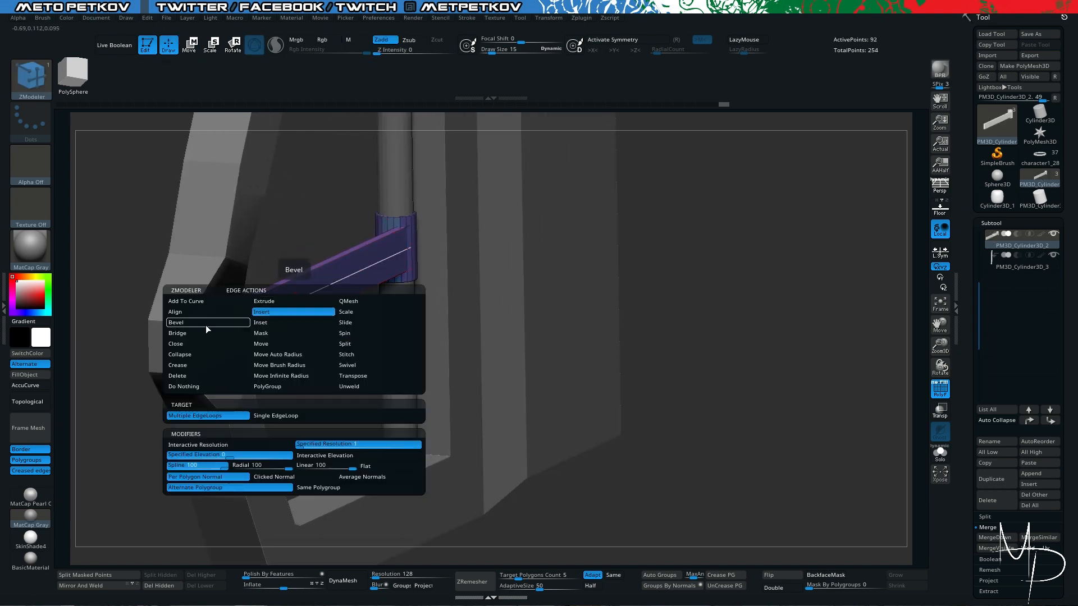
click(206, 327)
right_drag(247, 371, 315, 365)
- Turn on transparency and tilt the prong about its sleeve so its tip rises above the buckle frame
drag(344, 300, 359, 301)
right_drag(359, 314, 314, 236)
mouse_move(337, 280)
ctrl+right_down()
mouse_move(411, 375)
mouse_move(380, 351)
mouse_move(337, 280)
ctrl+right_up()
click(939, 410)
ctrl+shift+drag(247, 388, 308, 265)
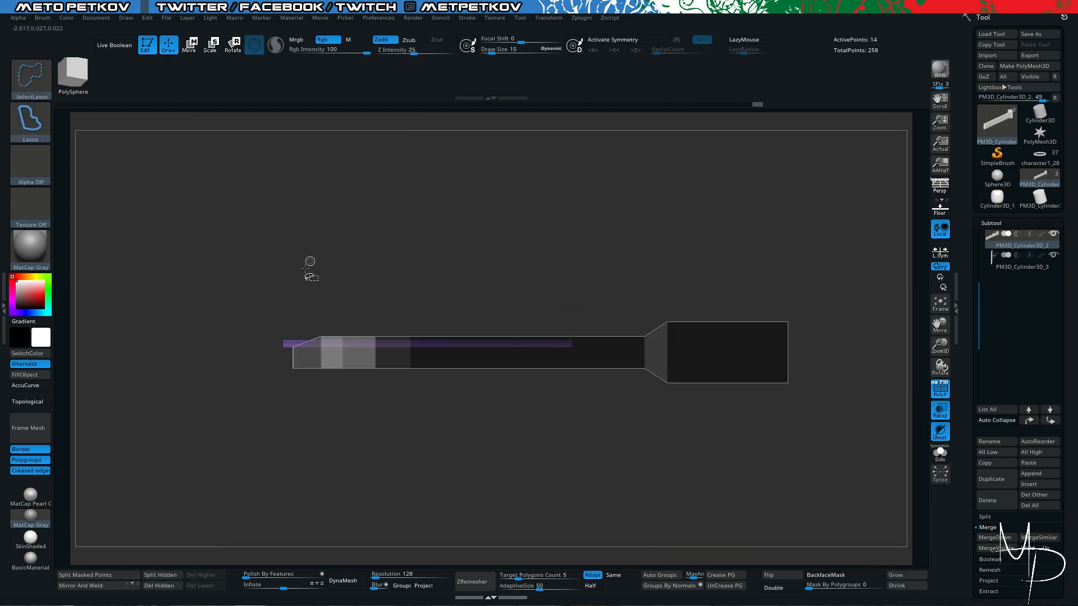
ctrl+shift+click(190, 257)
ctrl+click(190, 256)
key(w)
drag(620, 329, 621, 332)
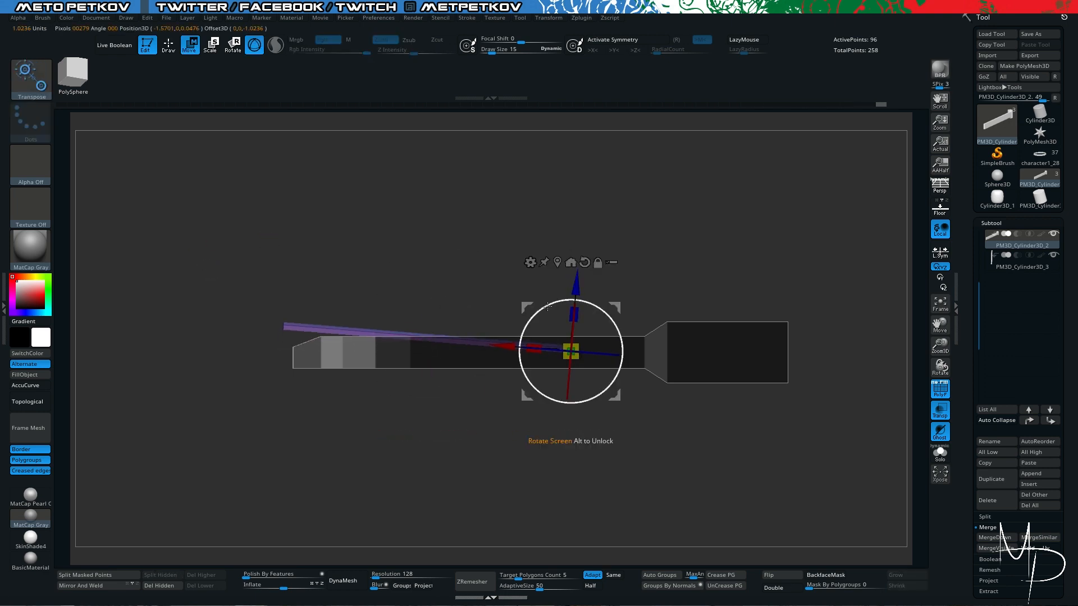
ctrl+right_drag(606, 332, 539, 371)
- Isolate the prong and insert a crosswise edge loop near its tip
key(q)
right_drag(359, 292, 369, 326)
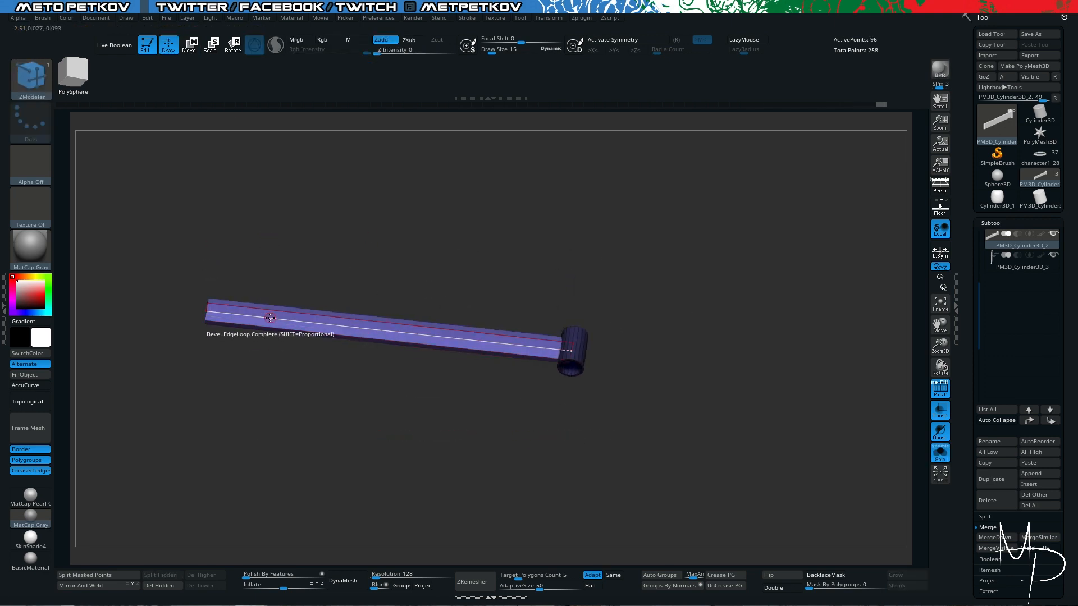
key(space)
key(space)
key(space)
shift+right_drag(174, 391, 180, 331)
ctrl+drag(271, 309, 419, 359)
- Mask all but the prong's end section and bend that section down toward the buckle's tip
ctrl+click(430, 318)
key(w)
alt+click(422, 337)
ctrl+click(361, 315)
ctrl+click(360, 315)
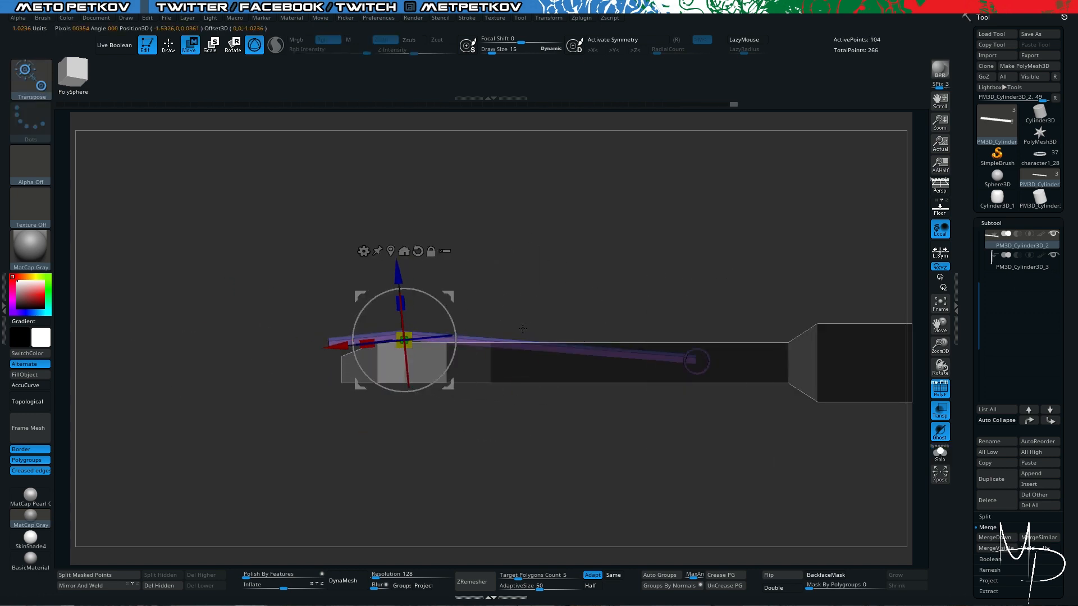
ctrl+drag(303, 298, 247, 358)
ctrl+shift+drag(261, 289, 274, 349)
ctrl+shift+click(233, 315)
- Rotate the bent prong about its sleeve to settle it against the buckle frame
alt+click(696, 360)
drag(667, 316, 609, 205)
mouse_move(336, 218)
mouse_down()
mouse_move(313, 236)
mouse_move(332, 306)
mouse_up()
key(shift+t)
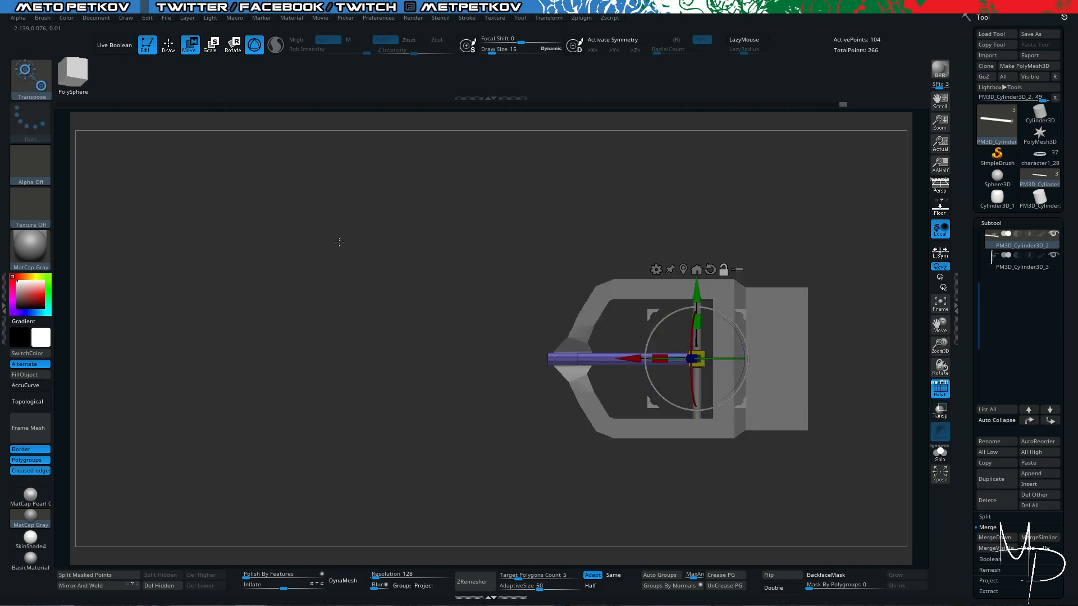
key(q)
- Smooth the prong with dynamic subdivision, give it auto polygroups and crease the polygroup borders
mouse_move(455, 331)
alt+mouse_down()
mouse_move(380, 294)
mouse_move(361, 262)
mouse_move(363, 274)
alt+mouse_up()
alt+drag(419, 249, 508, 259)
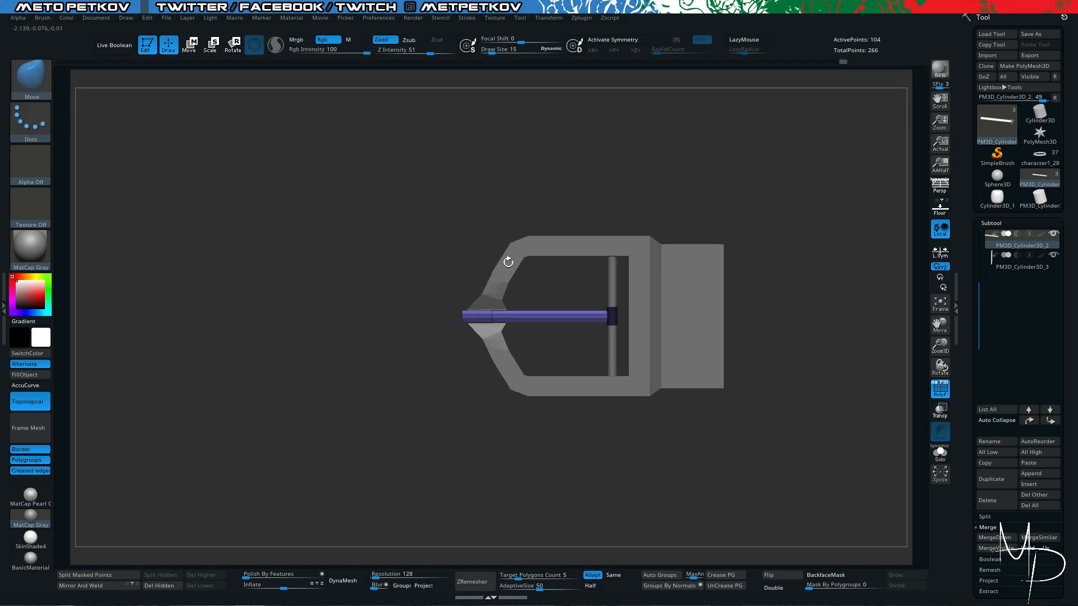
key(d)
drag(427, 444, 500, 477)
alt+drag(499, 477, 530, 469)
click(660, 576)
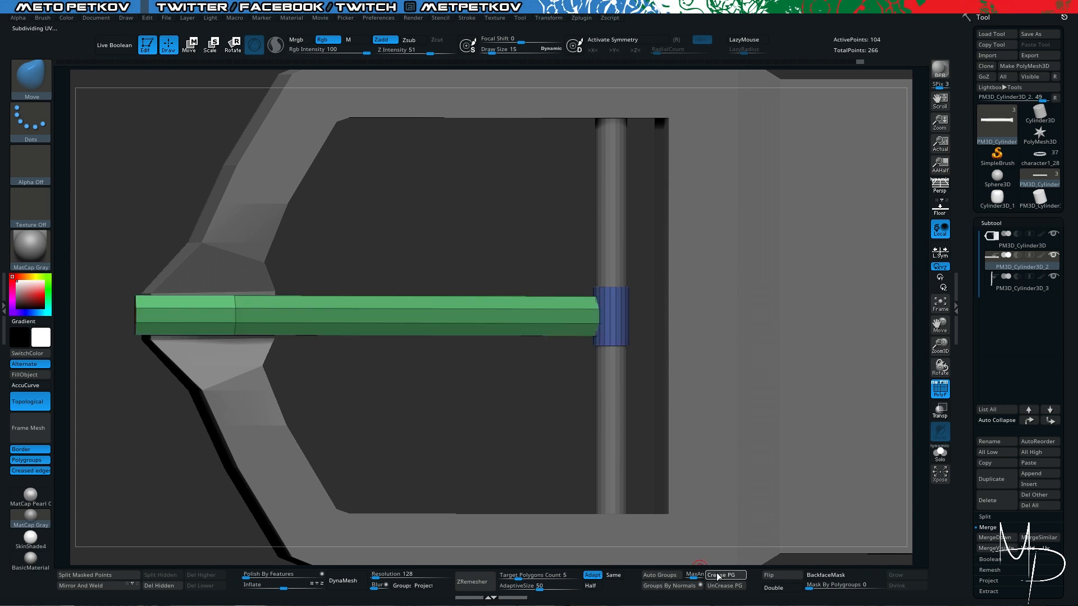
click(718, 575)
key(shift+f)
- Select the buckle frame and preview the whole buckle with dynamic subdivision
drag(359, 281, 326, 320)
alt+click(654, 365)
key(d)
mouse_move(688, 511)
alt+mouse_down()
mouse_move(585, 509)
mouse_move(505, 468)
mouse_move(508, 405)
mouse_move(548, 385)
mouse_move(531, 472)
mouse_move(548, 418)
mouse_move(500, 492)
alt+mouse_up()
key(f)
key(shift+f)
key(space)
click(595, 324)
key(shift+f)
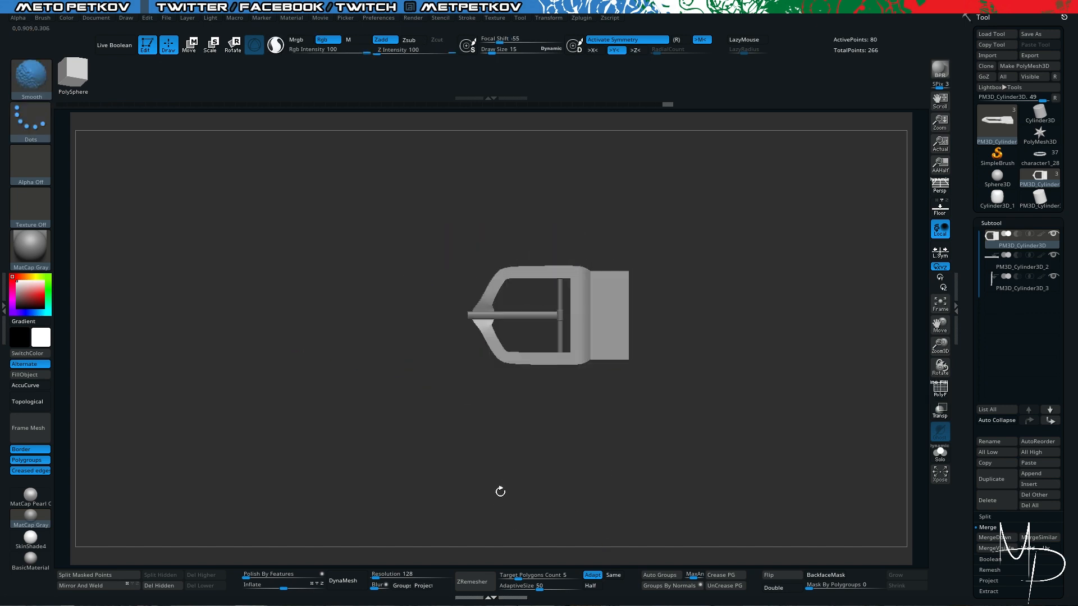
- Merge the buckle frame, prong and rod subtools down into one subtool
alt+drag(797, 320, 804, 359)
click(995, 538)
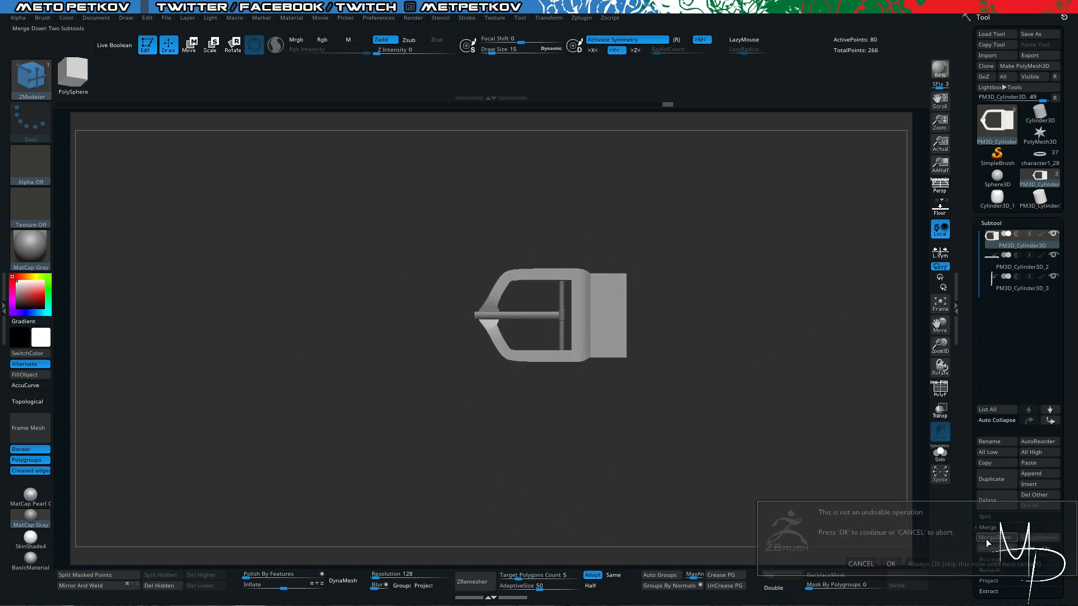
key(Return)
click(994, 537)
key(Return)
alt+drag(702, 418, 781, 473)
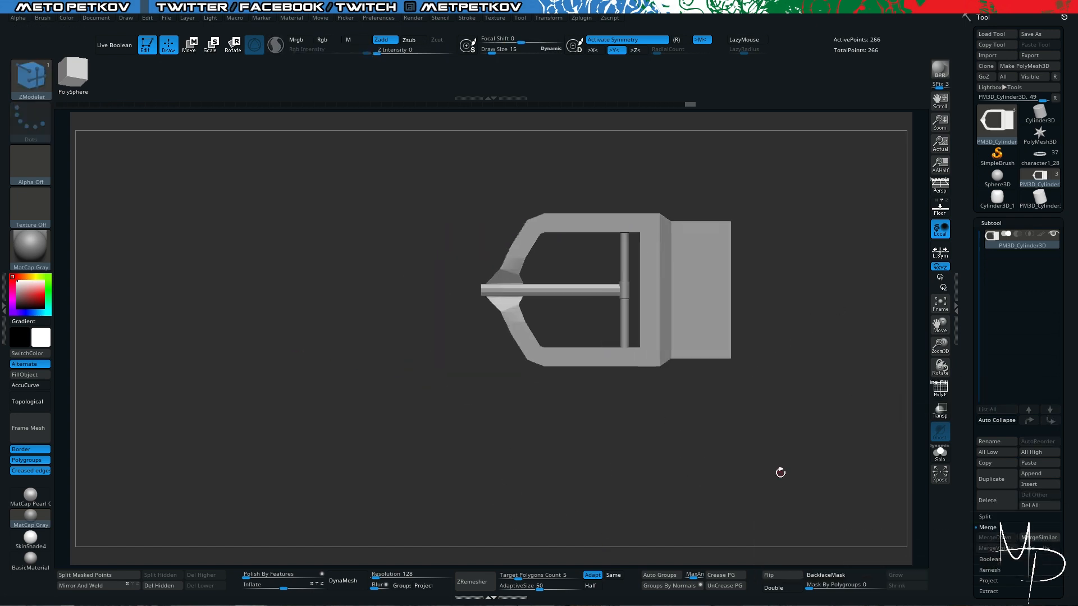
- Create a new InsertMesh brush from the merged buckle and save the project
key(b)
click(457, 316)
key(Return)
key(ctrl+s)
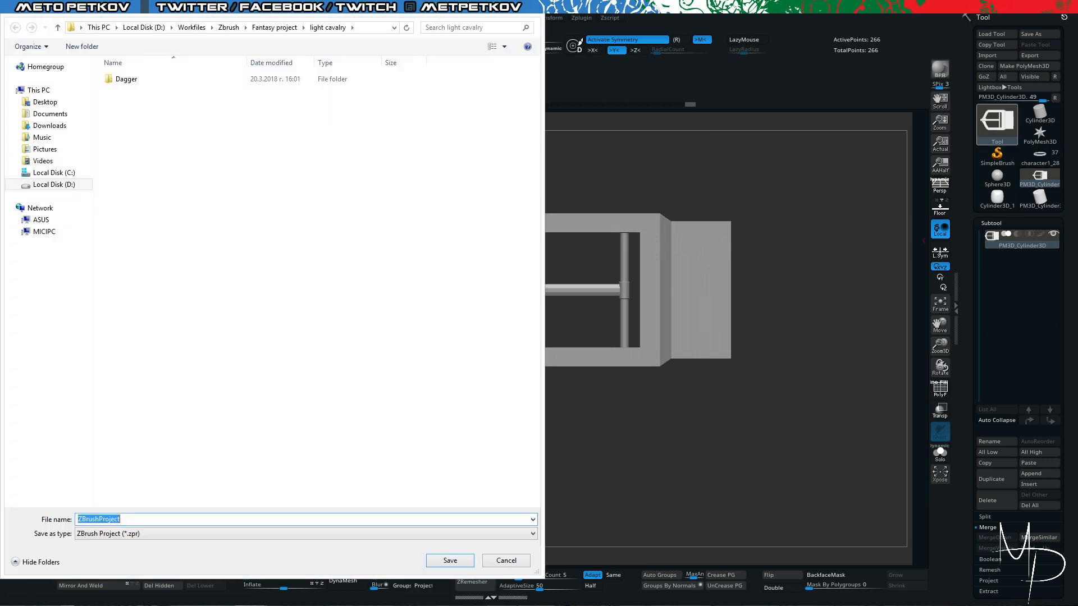
key(Escape)
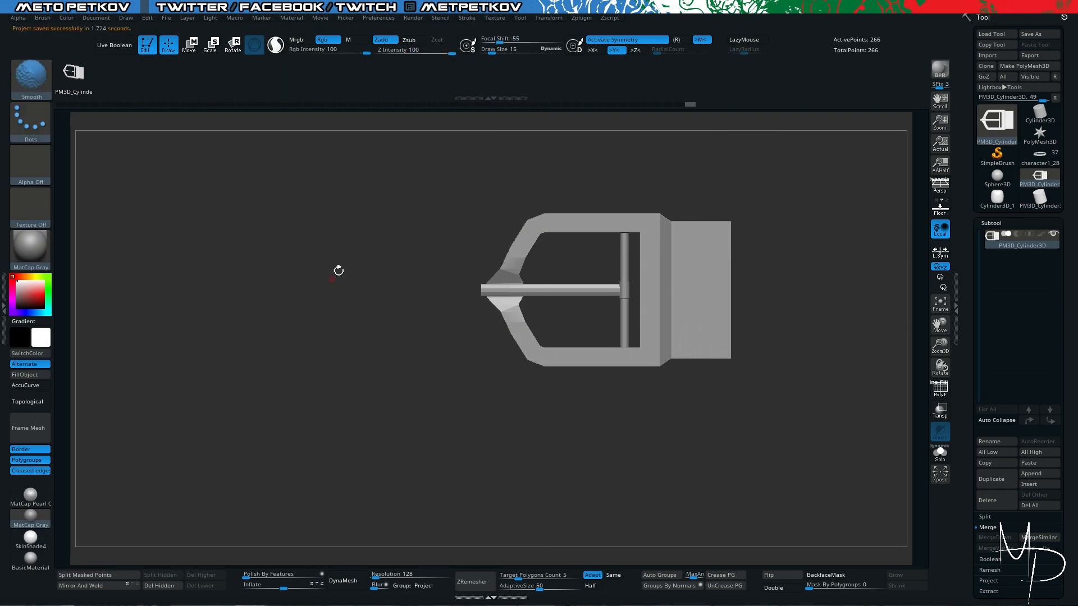
- Switch to the Cylinder3D_1 tool, and make a new simple box PolyMesh3D with its size unified
click(1040, 157)
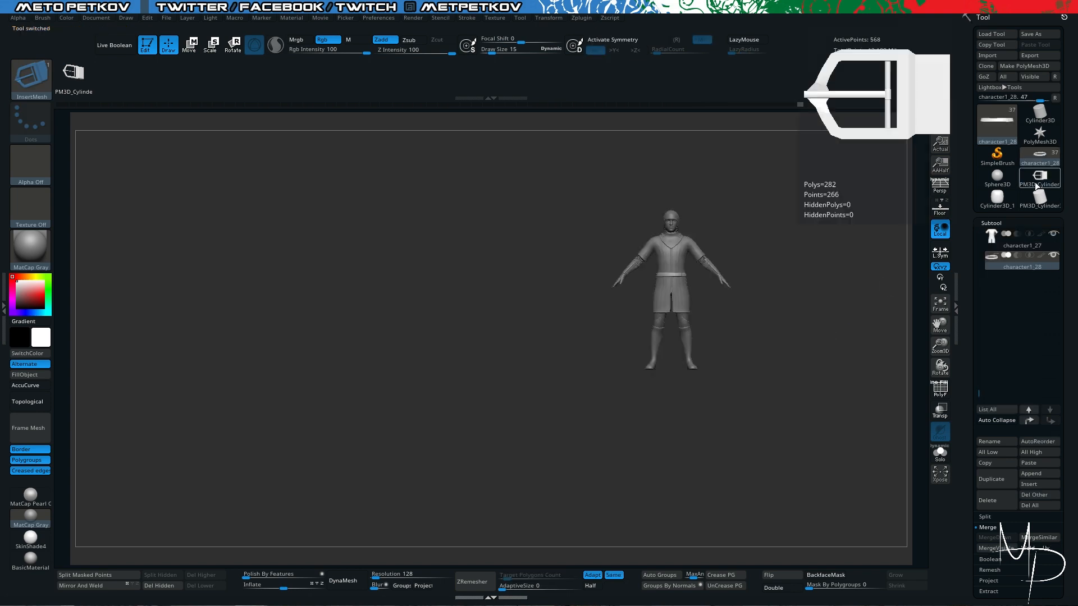
click(1039, 177)
alt+drag(823, 294, 813, 332)
click(1036, 115)
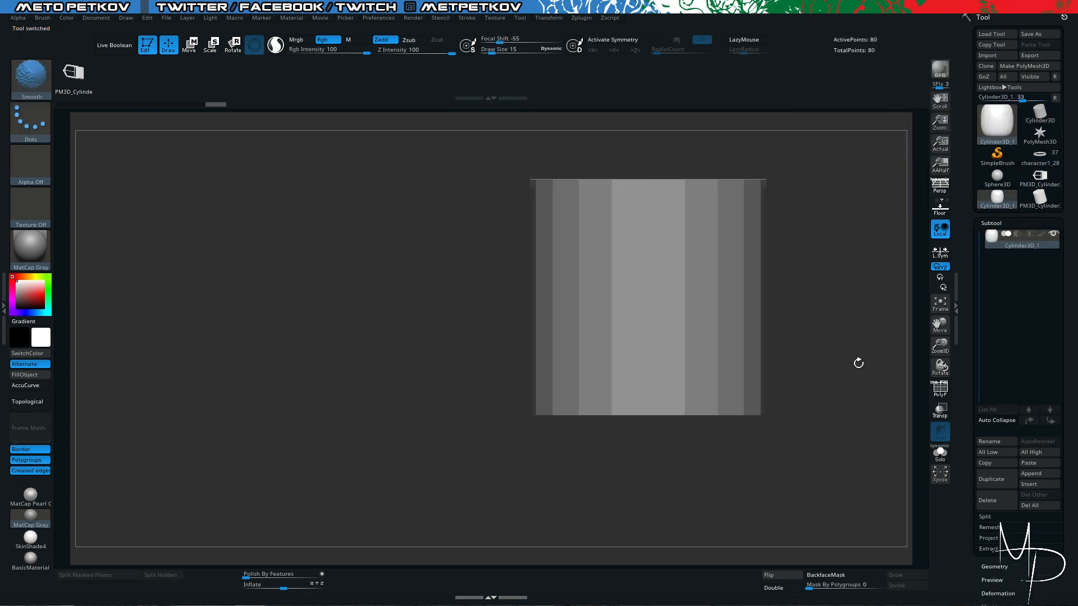
key(shift+f)
click(1024, 66)
drag(972, 305, 964, 213)
click(987, 414)
click(987, 54)
click(998, 237)
click(991, 248)
- Mask one side of the box and move the other side along X to form a narrow slab
key(f)
drag(483, 242, 623, 310)
key(w)
right_drag(623, 310, 465, 190)
ctrl+drag(488, 169, 559, 404)
ctrl+click(559, 405)
drag(578, 296, 718, 273)
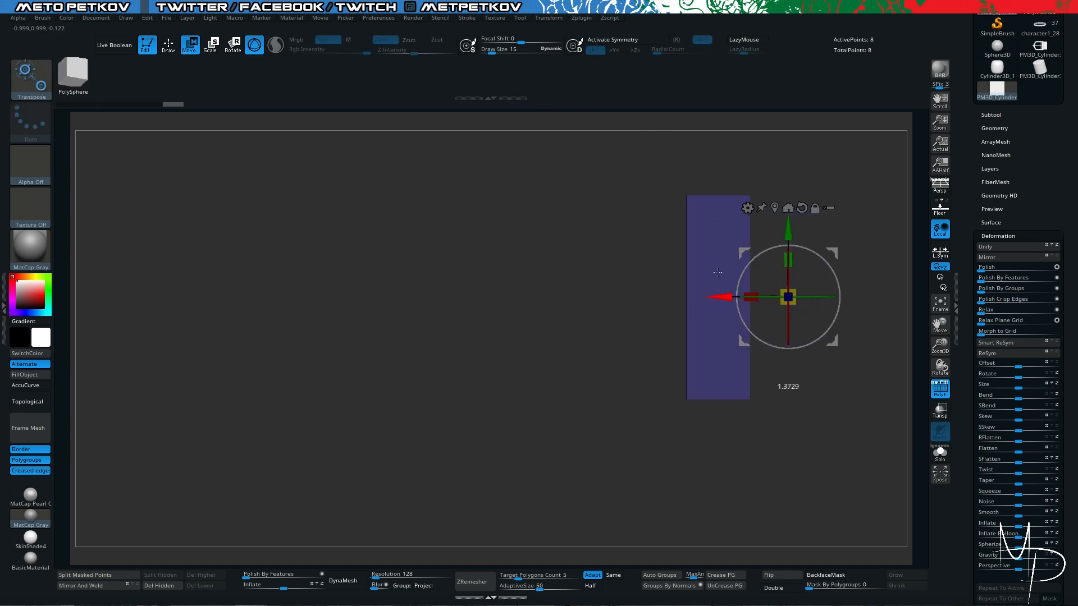
ctrl+drag(821, 152, 897, 442)
alt+right_drag(842, 337, 750, 358)
- Scale the slab's free side to about 0.61 along Y and extrude it into a pointed tip
ctrl+drag(570, 159, 618, 449)
ctrl+click(544, 344)
click(696, 229)
drag(593, 280, 593, 318)
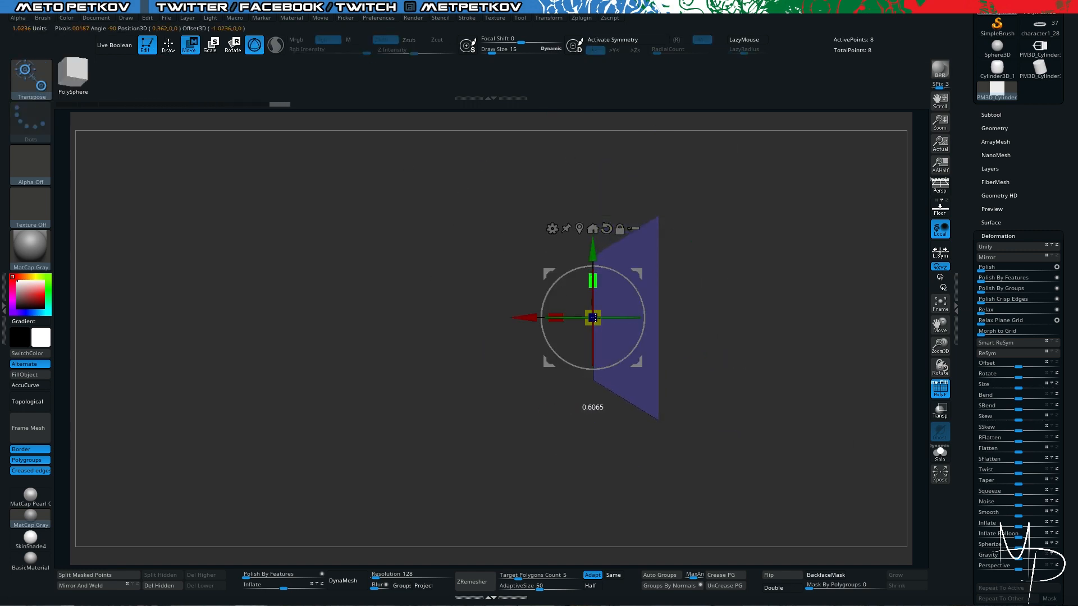
ctrl+drag(528, 317, 501, 318)
ctrl+drag(413, 269, 446, 299)
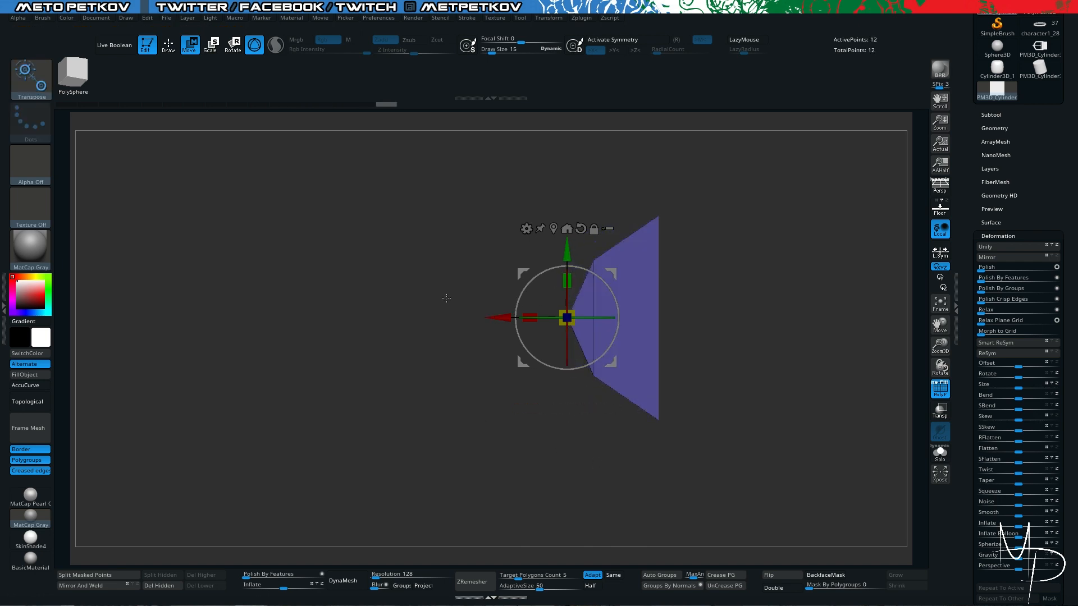
- Weld the overlapping points at the slab's pointed tip using a weld distance of 20
key(q)
right_drag(445, 298, 416, 337)
key(shift+f)
mouse_move(415, 337)
ctrl+right_down()
mouse_move(426, 427)
mouse_move(434, 418)
ctrl+right_up()
key(shift+f)
click(994, 129)
click(992, 364)
key(d)
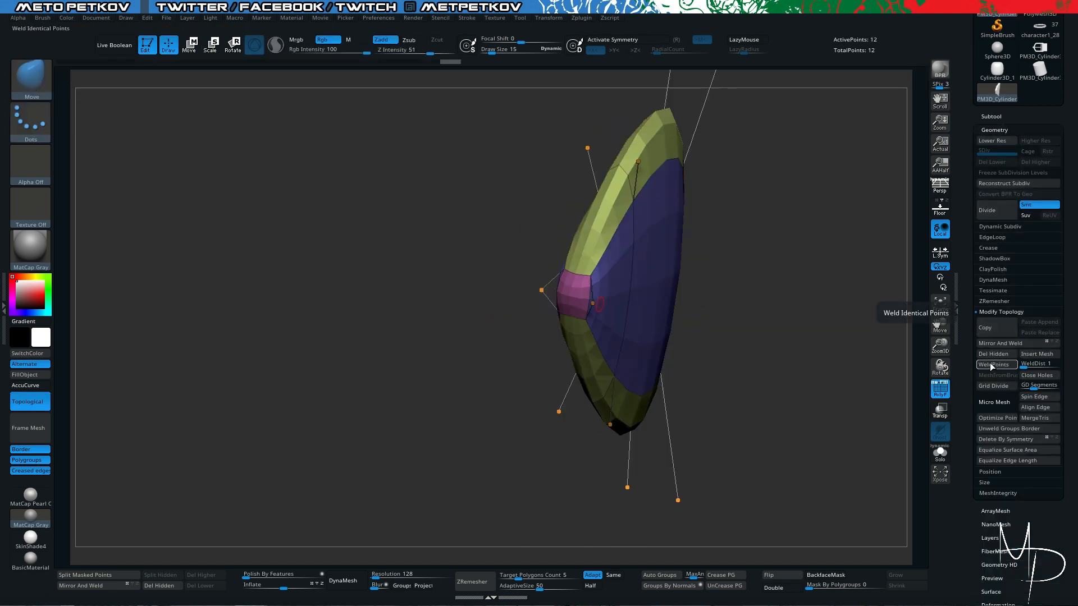
key(shift+d)
right_drag(449, 269, 421, 264)
drag(1024, 367, 1029, 366)
click(994, 365)
mouse_move(418, 263)
right_down()
mouse_move(397, 260)
mouse_move(408, 224)
mouse_move(365, 232)
right_up()
- QMesh the slab's flat back face outward into a straight section and group the polygons by normals
key(b)
key(z)
key(m)
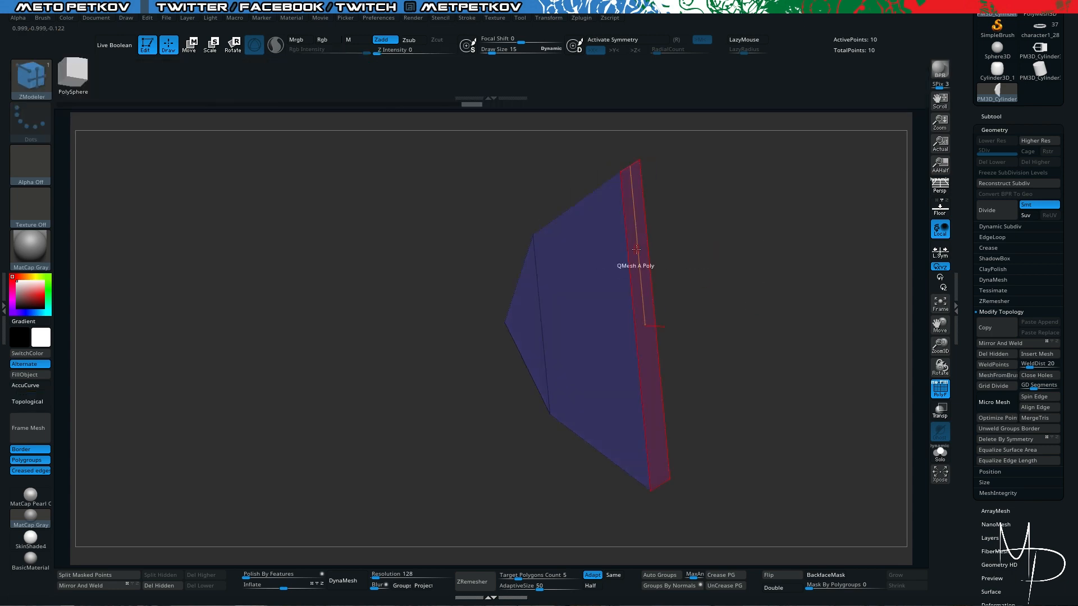
drag(639, 266, 693, 270)
right_drag(780, 360, 798, 370)
ctrl+right_drag(797, 371, 800, 342)
ctrl+right_drag(671, 421, 690, 494)
click(671, 585)
key(shift)
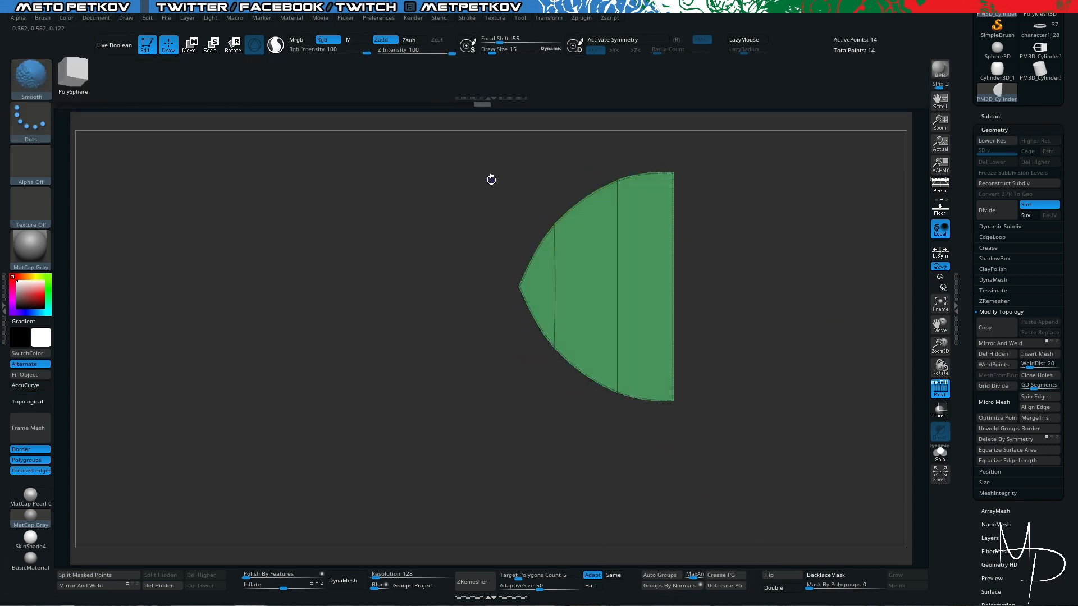
- Try to inset the front face with the Polygroup Island target and the Center Only and Inset Region modifiers
key(space)
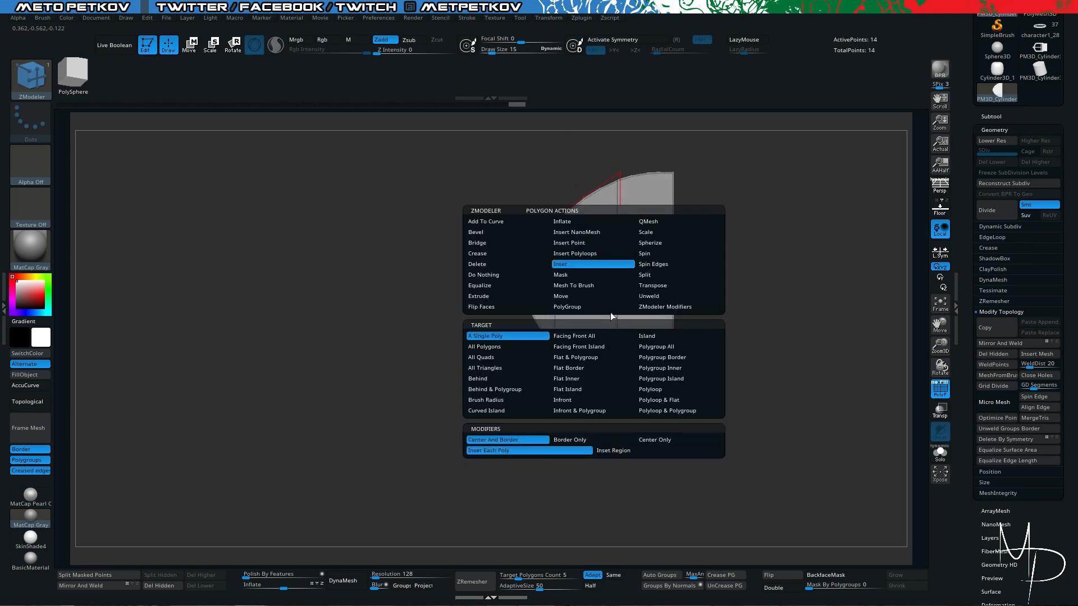
key(space)
click(625, 453)
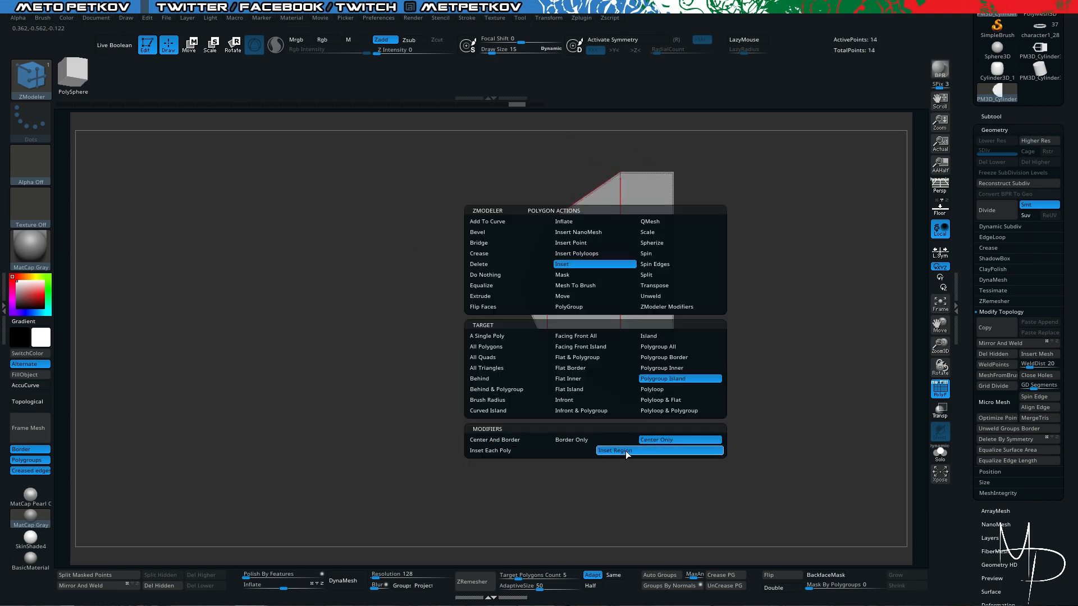
drag(416, 186, 452, 203)
key(space)
click(552, 439)
key(ctrl+z)
key(d)
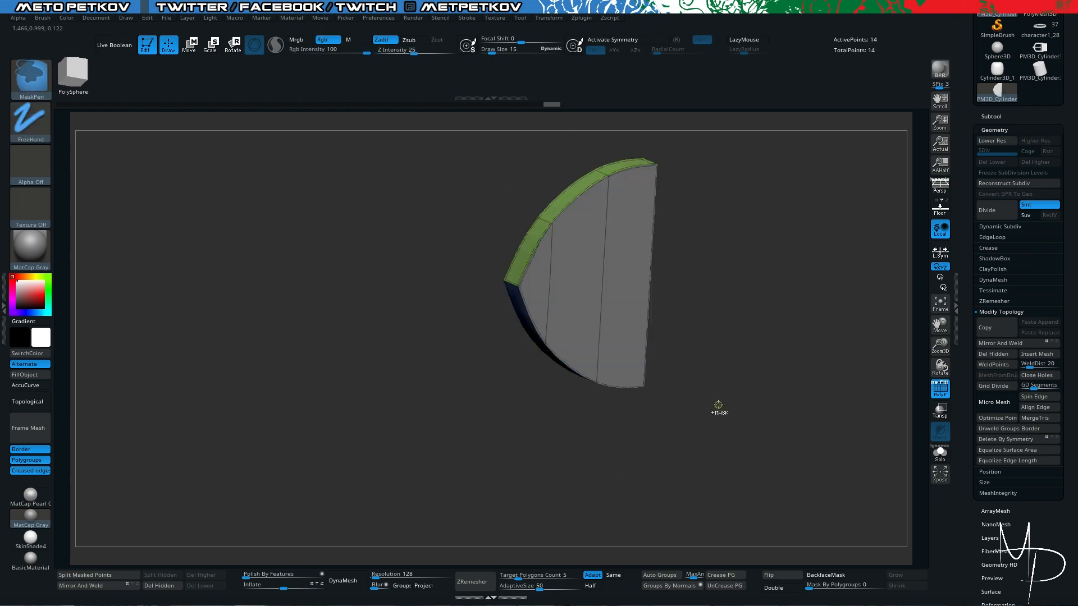
- Drop the belt end piece to its lowest subdivision level and regroup its polygons by normals
shift+drag(717, 407, 696, 393)
ctrl+right_drag(474, 298, 391, 199)
key(shift+d)
key(ctrl+w)
drag(715, 466, 746, 483)
click(671, 587)
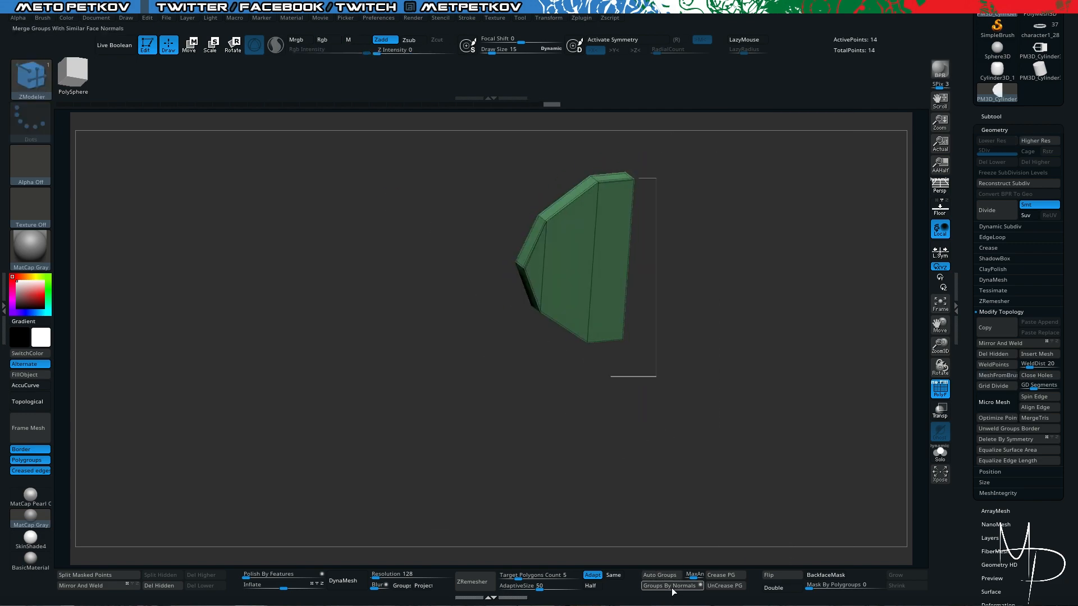
drag(426, 314, 393, 297)
ctrl+right_drag(393, 297, 426, 348)
- Insert the pointed end piece as a subtool of the buckle tool and isolate it in a straight front view
click(991, 117)
click(1040, 51)
click(1029, 380)
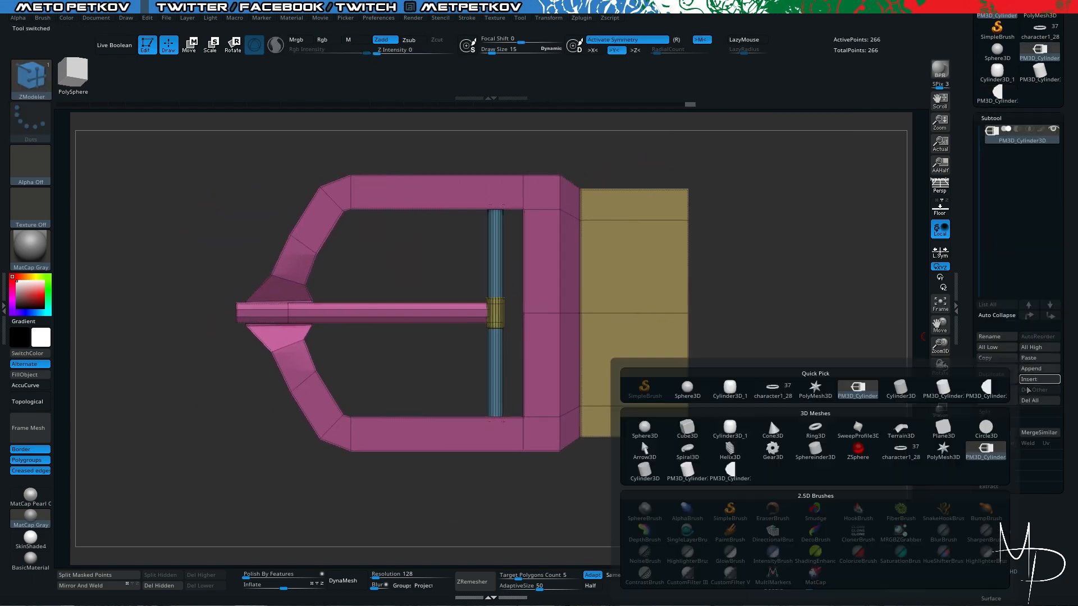
click(857, 388)
key(w)
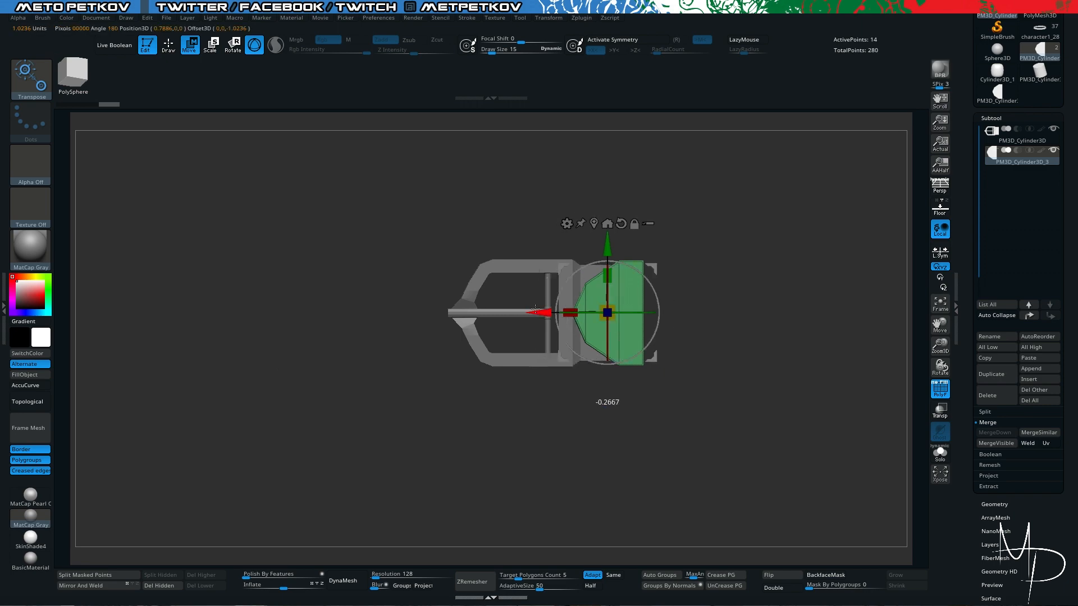
key(alt+s)
key(f)
key(f)
key(q)
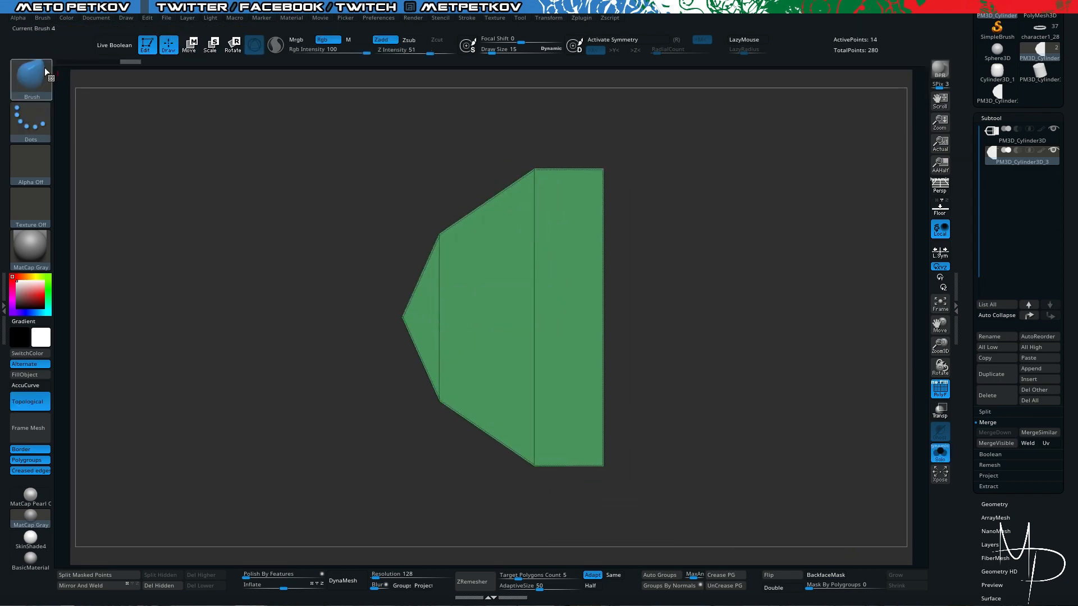
- Add the front-facing end piece to the buckle's InsertMesh brush as a second mesh
click(48, 73)
click(236, 217)
key(ctrl+b)
click(227, 337)
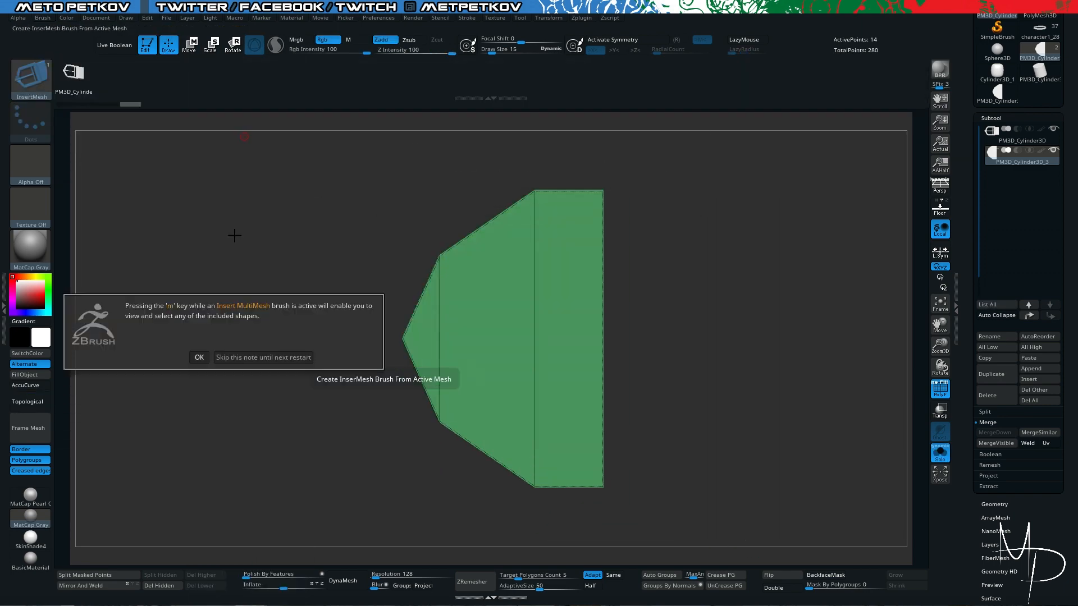
- Switch to the coat's belt model and lasso-hide the inner overlapping end of the strap
key(f)
mouse_move(326, 322)
mouse_down()
mouse_move(467, 247)
mouse_move(459, 542)
mouse_up()
ctrl+shift+drag(547, 329, 471, 260)
ctrl+shift+click(472, 259)
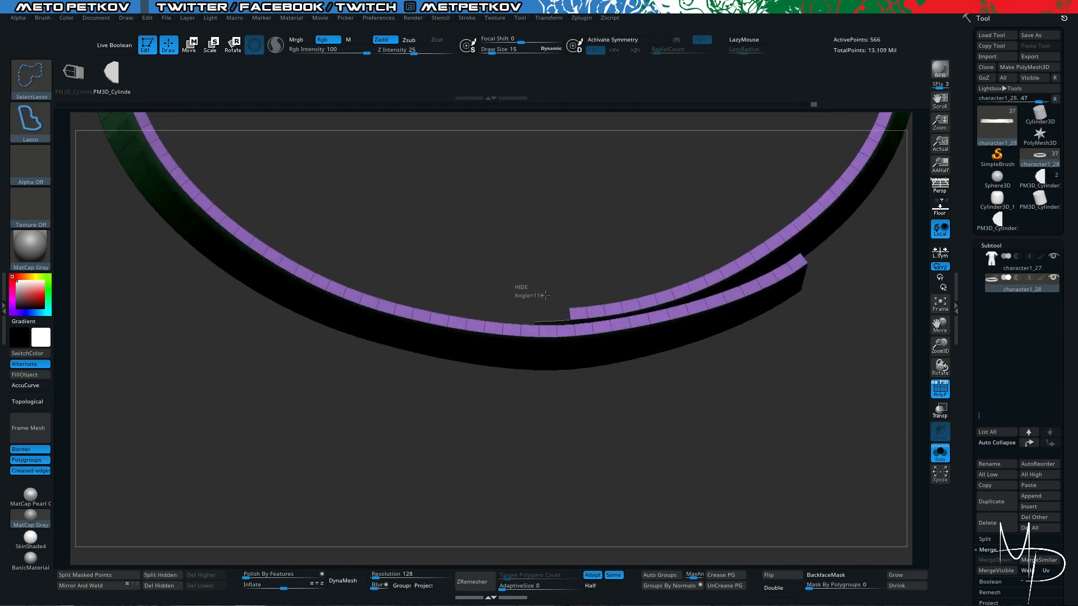
ctrl+alt+shift+drag(603, 341, 662, 306)
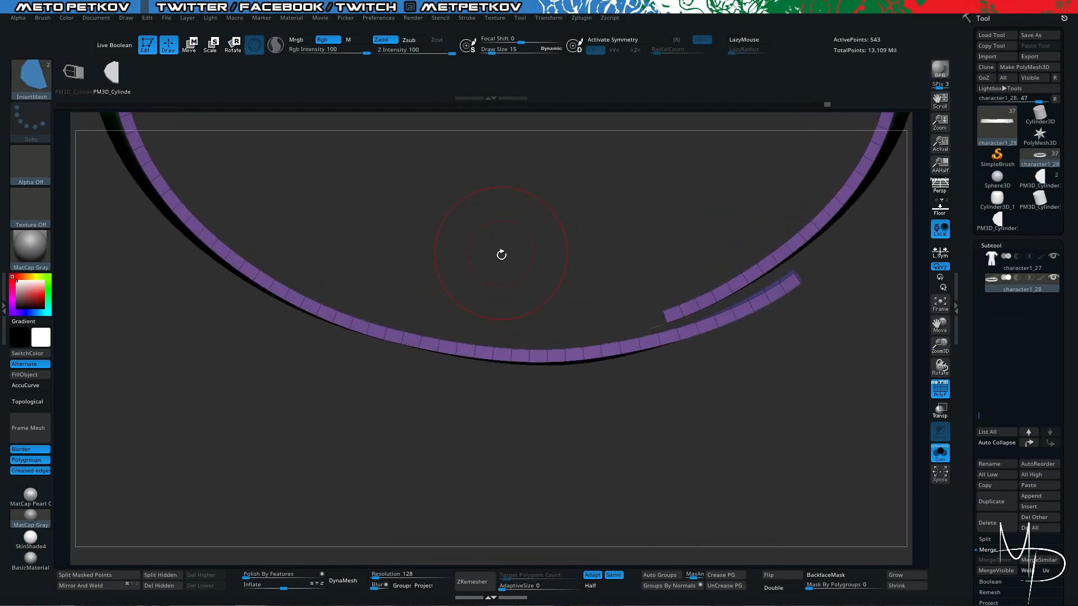
drag(500, 252, 501, 241)
mouse_move(620, 304)
ctrl+alt+shift+mouse_down()
mouse_move(649, 320)
mouse_move(654, 337)
ctrl+alt+shift+mouse_up()
key(ctrl+w)
- Place the buckle from the InsertMesh brush on the belt's inner end, undoing placements that do not fit
ctrl+shift+click(674, 466)
ctrl+shift+click(526, 348)
ctrl+shift+click(531, 341)
mouse_move(460, 382)
shift+mouse_down()
mouse_move(416, 279)
mouse_move(418, 313)
shift+mouse_up()
click(575, 346)
key(ctrl+z)
key(Left)
mouse_move(577, 346)
mouse_down()
mouse_move(553, 347)
mouse_move(577, 451)
mouse_move(578, 421)
mouse_up()
key(ctrl+z)
key(Left)
drag(265, 255, 331, 213)
key(w)
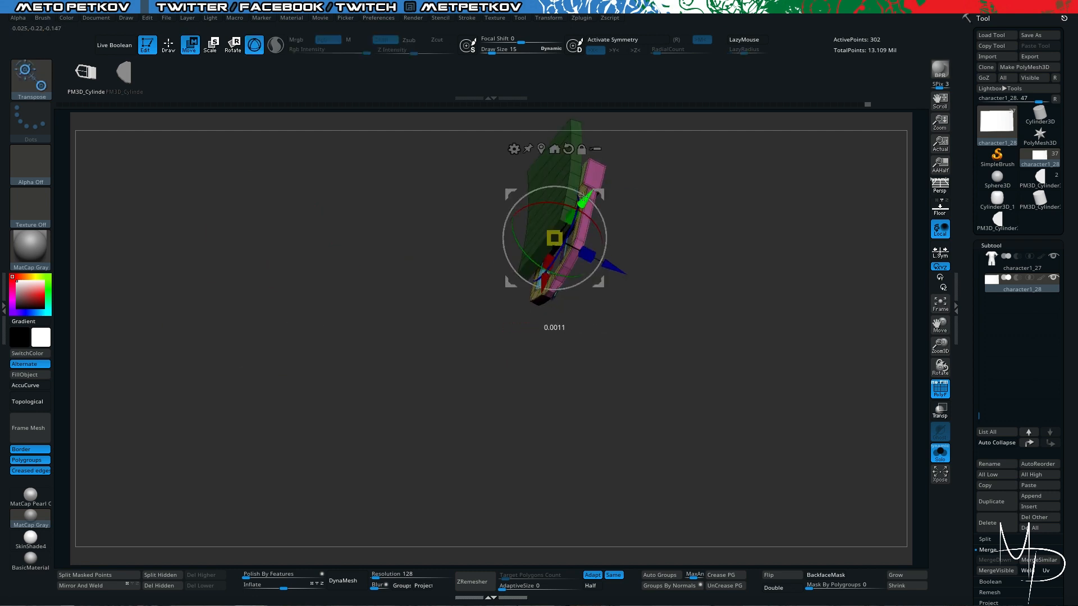
- Move the inserted buckle along its axes so its rear loop lines up with the end of the strap
drag(584, 200, 580, 209)
drag(624, 292, 595, 280)
drag(476, 192, 475, 193)
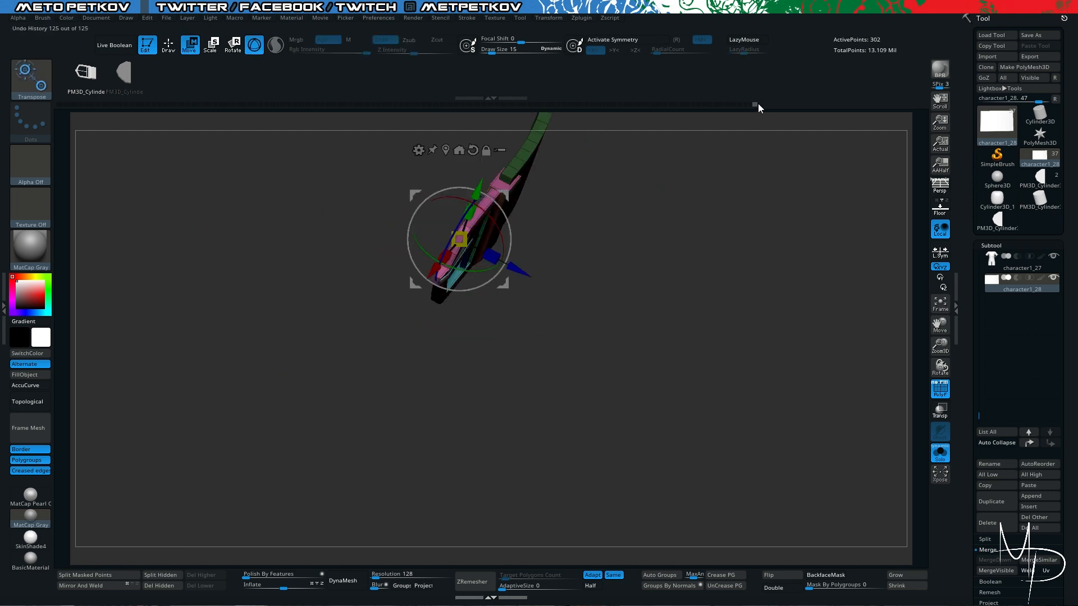
shift+drag(685, 138, 634, 169)
drag(460, 165, 460, 167)
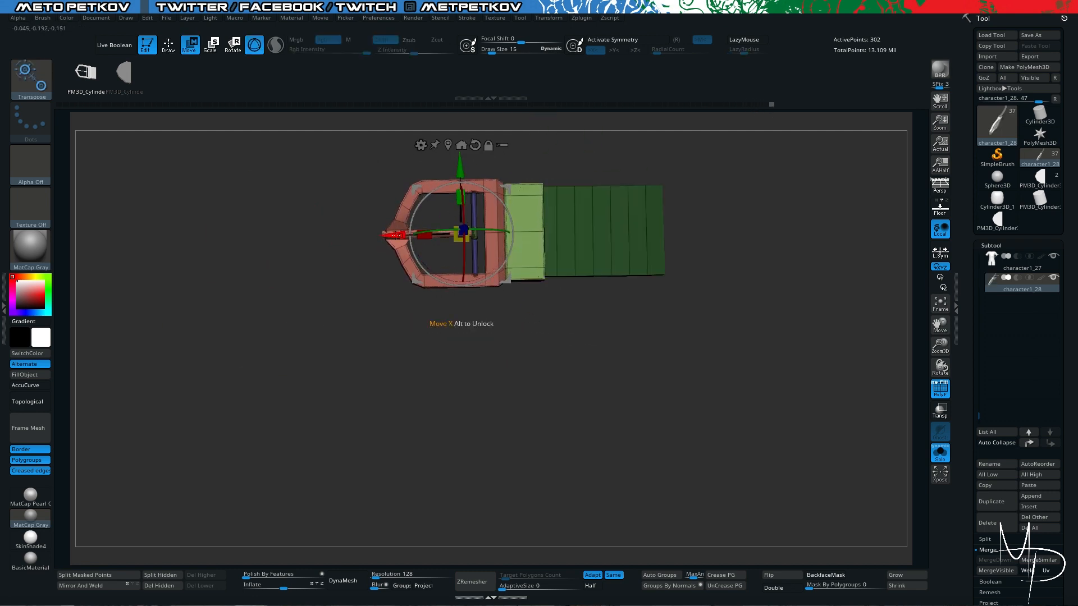
drag(395, 235, 379, 237)
key(Left)
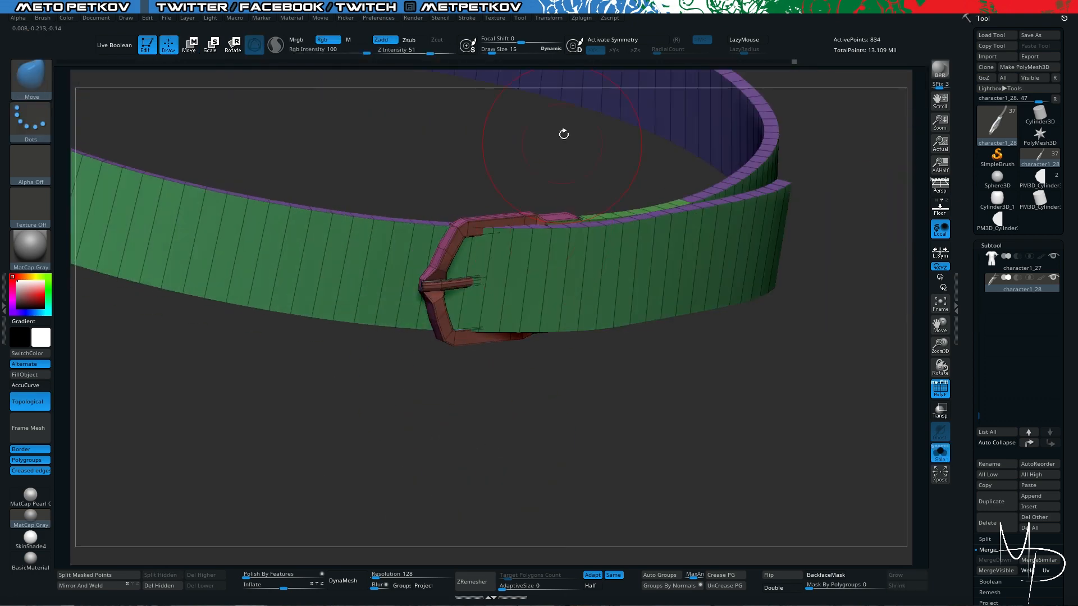
- Refine the buckle's position around the overlapping strap while the coat is shown
key(w)
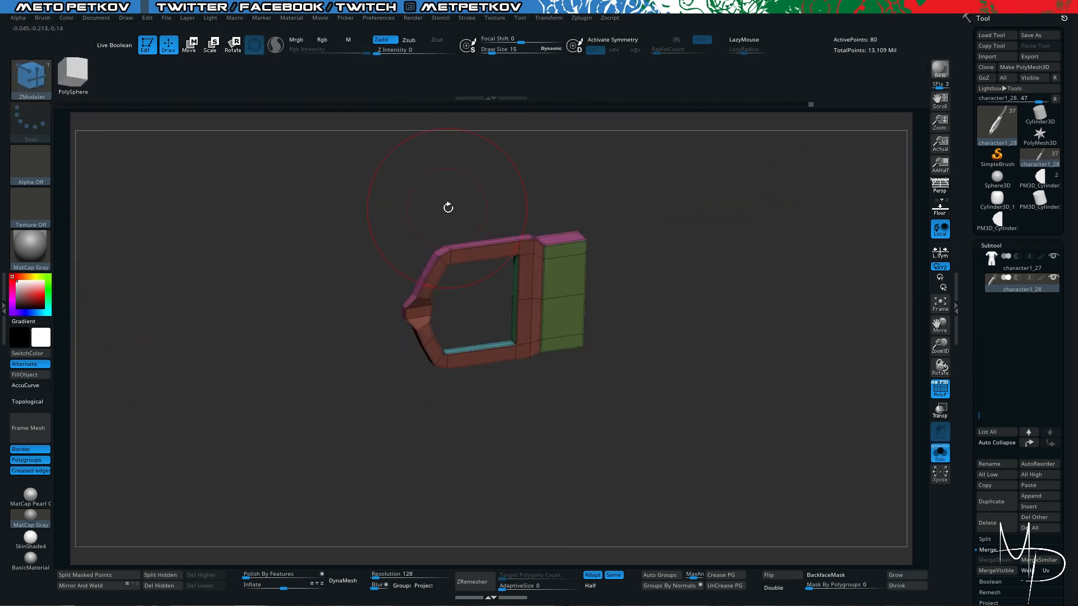
key(w)
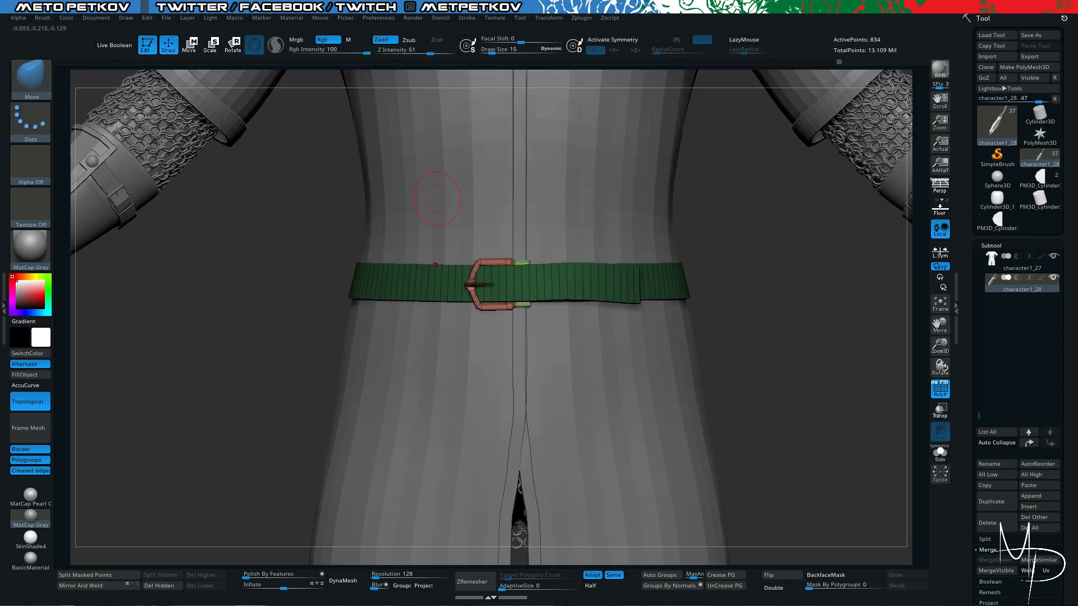
key(w)
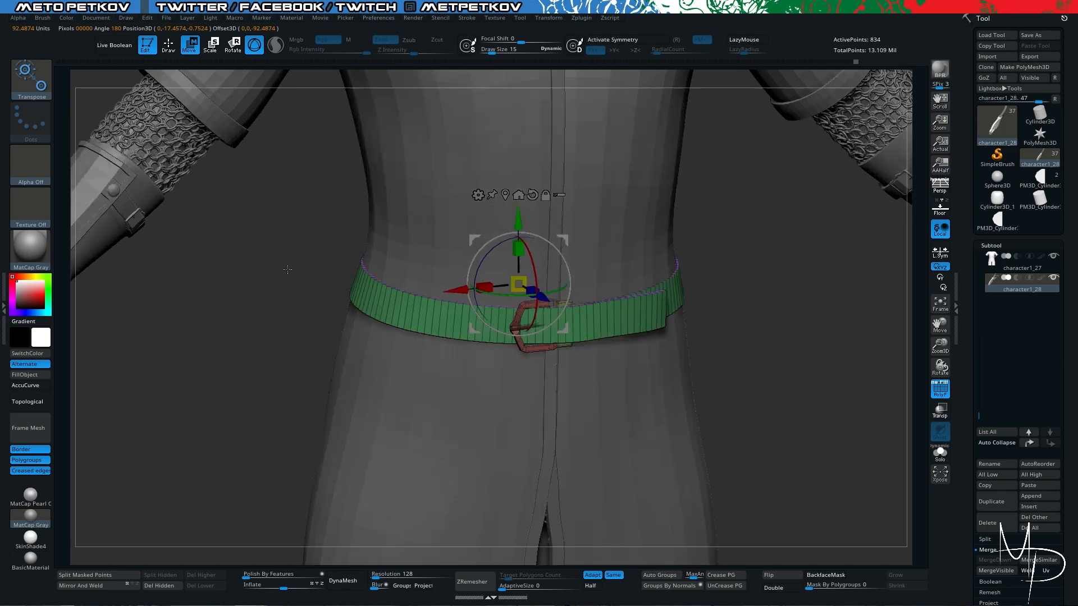
drag(460, 290, 463, 289)
- Bend the belt's free end slightly downward with the Move brush
mouse_move(688, 62)
mouse_down()
mouse_move(375, 56)
mouse_move(434, 45)
mouse_move(419, 49)
mouse_up()
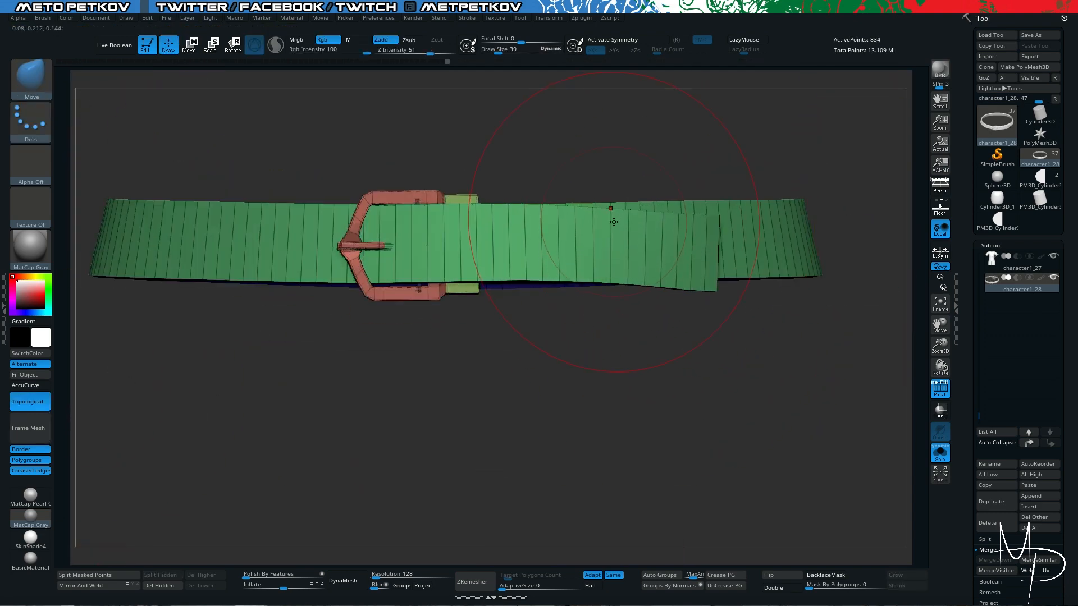
drag(673, 326, 679, 291)
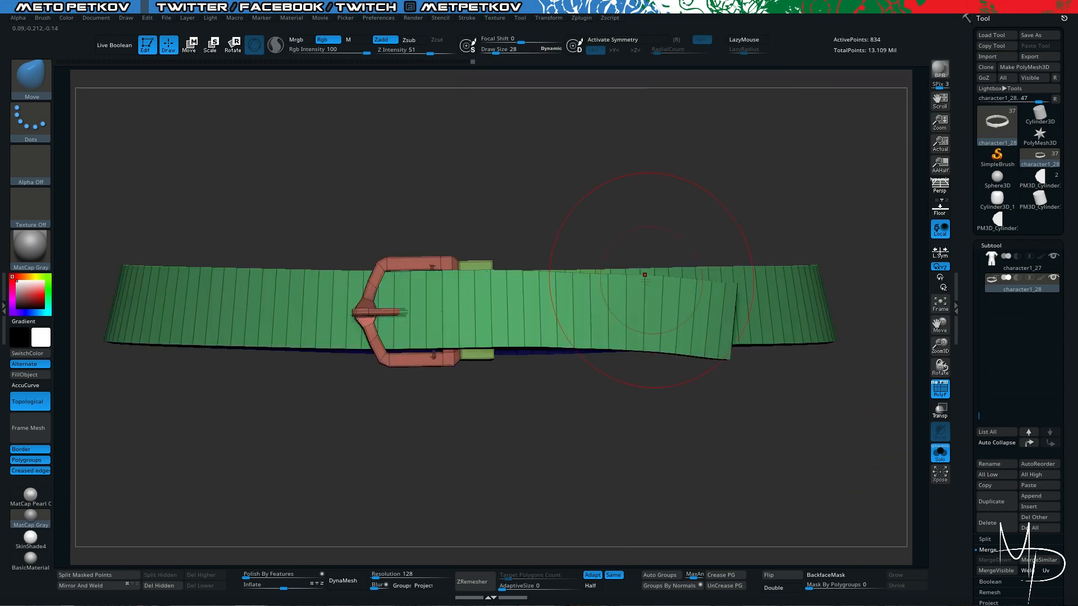
mouse_move(663, 426)
mouse_down()
mouse_move(660, 468)
mouse_move(662, 449)
mouse_up()
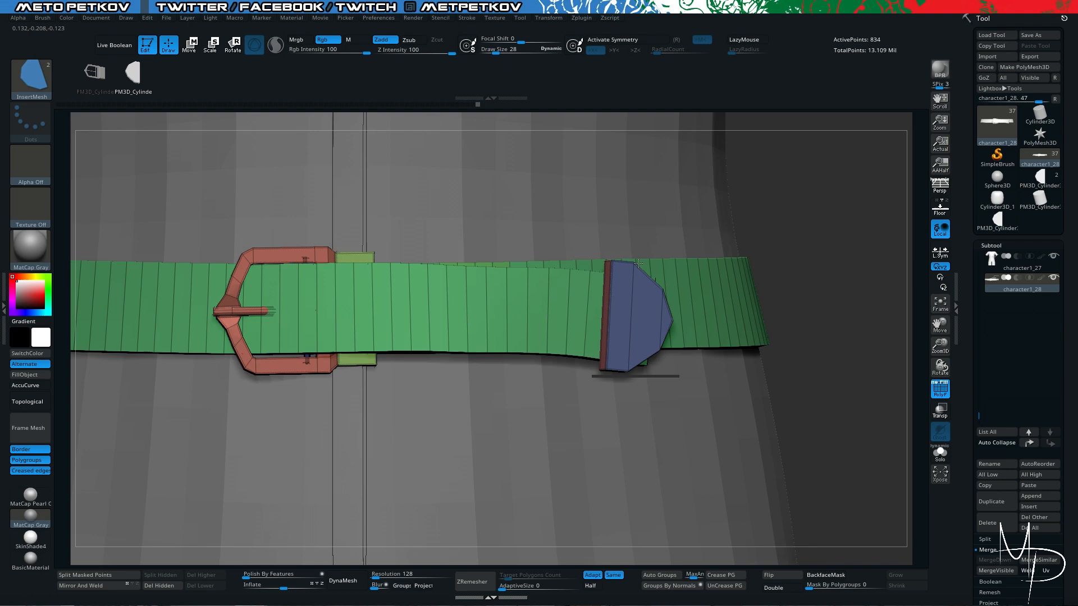
- Insert the pointed end piece on the belt's free end and align it with the strap
drag(774, 348, 801, 333)
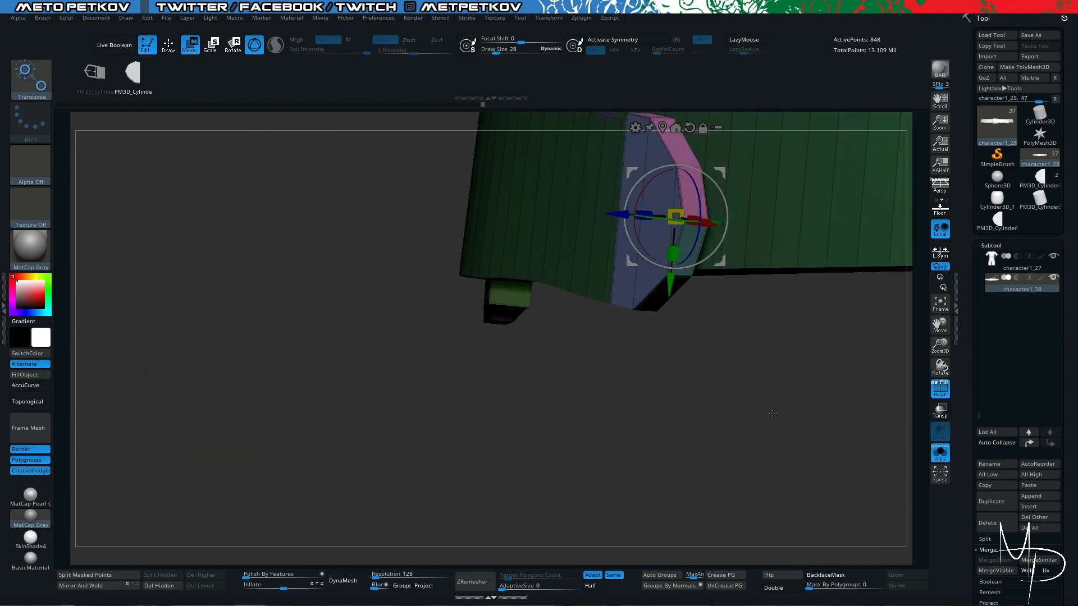
drag(665, 289, 786, 359)
drag(737, 233, 731, 232)
mouse_move(755, 320)
mouse_down()
mouse_move(741, 341)
mouse_move(695, 348)
mouse_move(705, 314)
mouse_move(655, 375)
mouse_up()
key(q)
ctrl+shift+click(674, 227)
ctrl+shift+click(670, 416)
ctrl+click(671, 416)
key(alt+s)
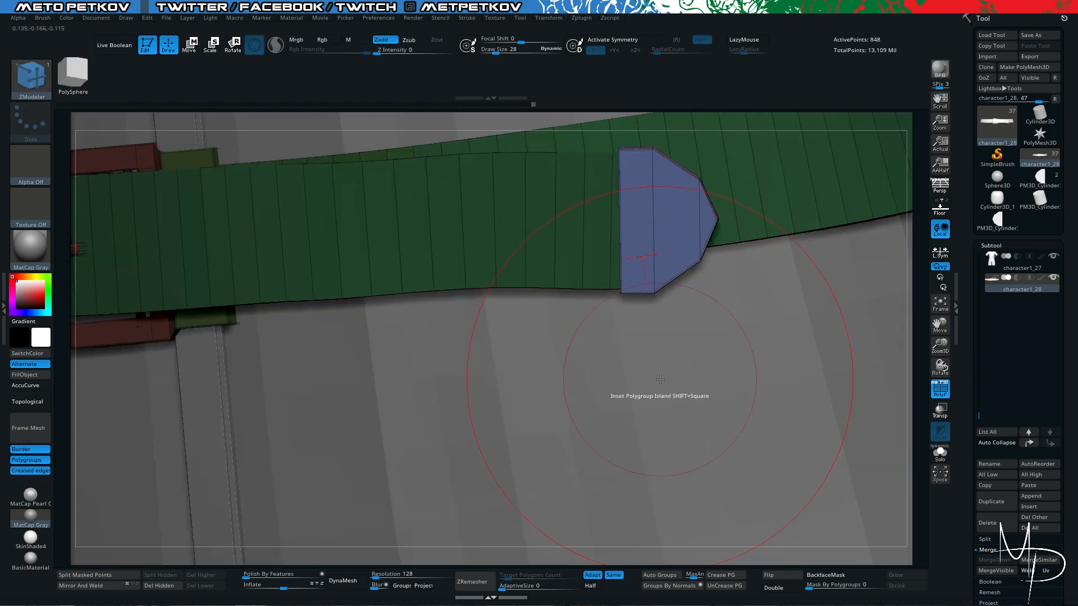
- Adjust the size and fit of the pointed end piece around the belt's free end with the Scale gizmo
key(e)
alt+click(655, 130)
key(f)
drag(223, 317, 253, 337)
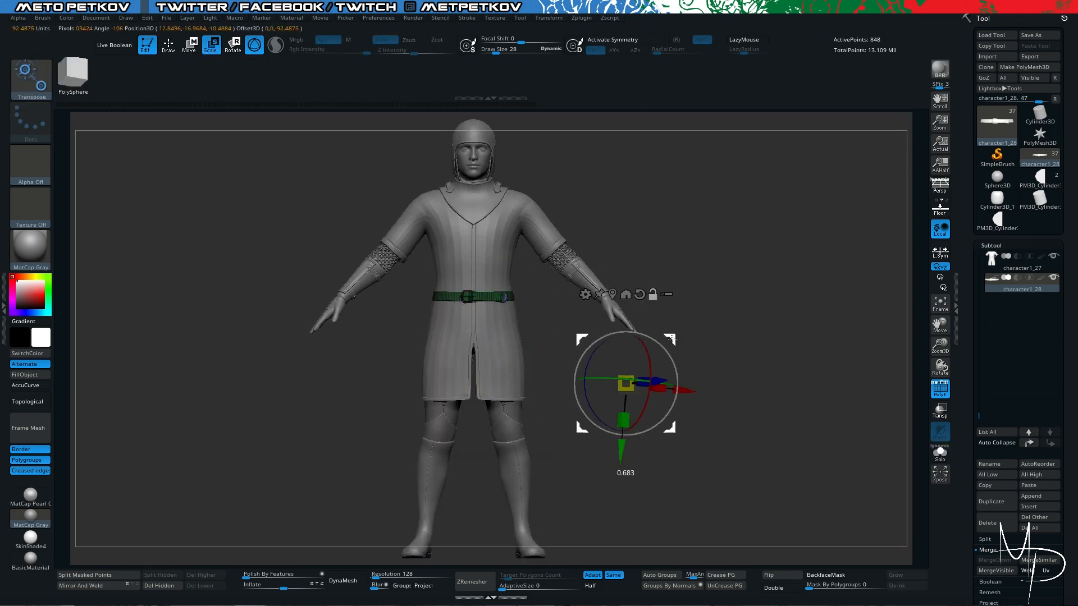
alt+drag(567, 303, 561, 371)
key(alt+s)
mouse_move(561, 269)
alt+mouse_down()
mouse_move(556, 310)
mouse_move(523, 372)
mouse_move(477, 337)
mouse_move(531, 335)
mouse_move(519, 368)
alt+mouse_up()
alt+click(428, 239)
key(q)
key(alt+s)
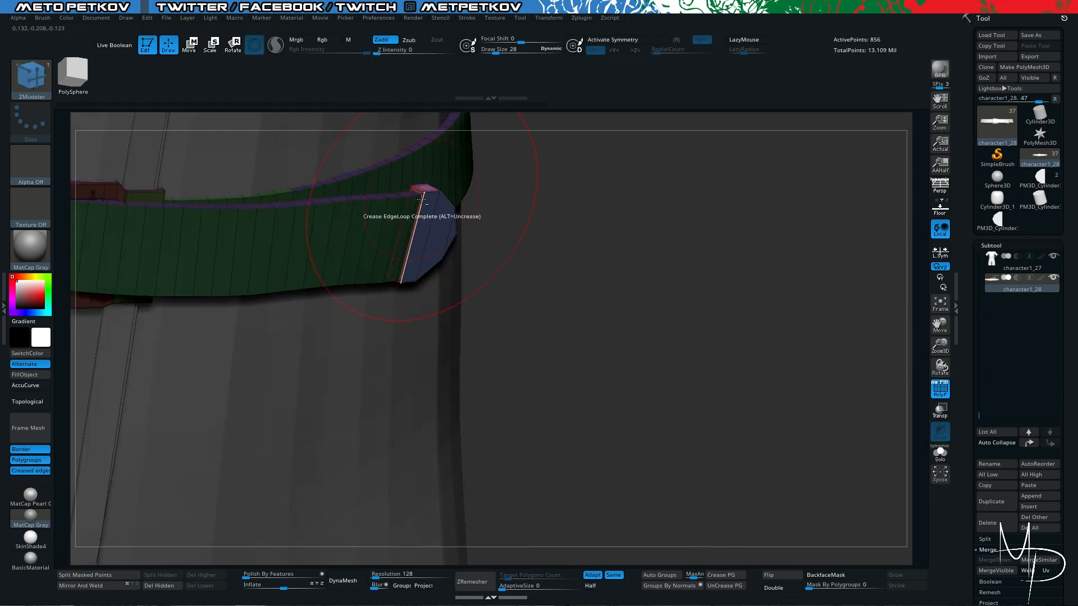
- Turn on transparency and extrude the end piece's flat back side along the strap into an extra band
key(alt+t)
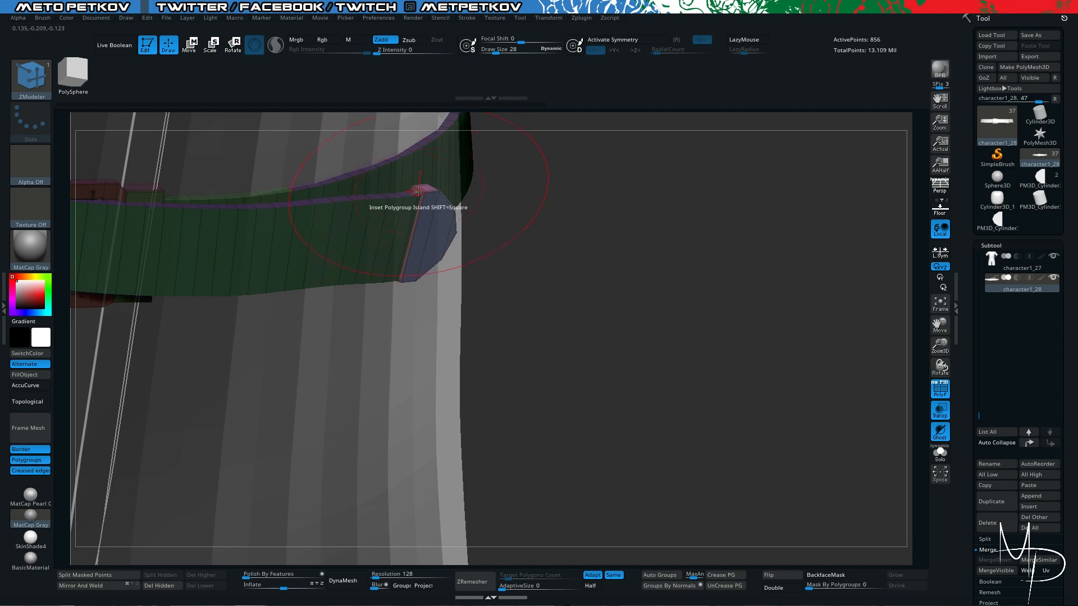
key(space)
click(421, 199)
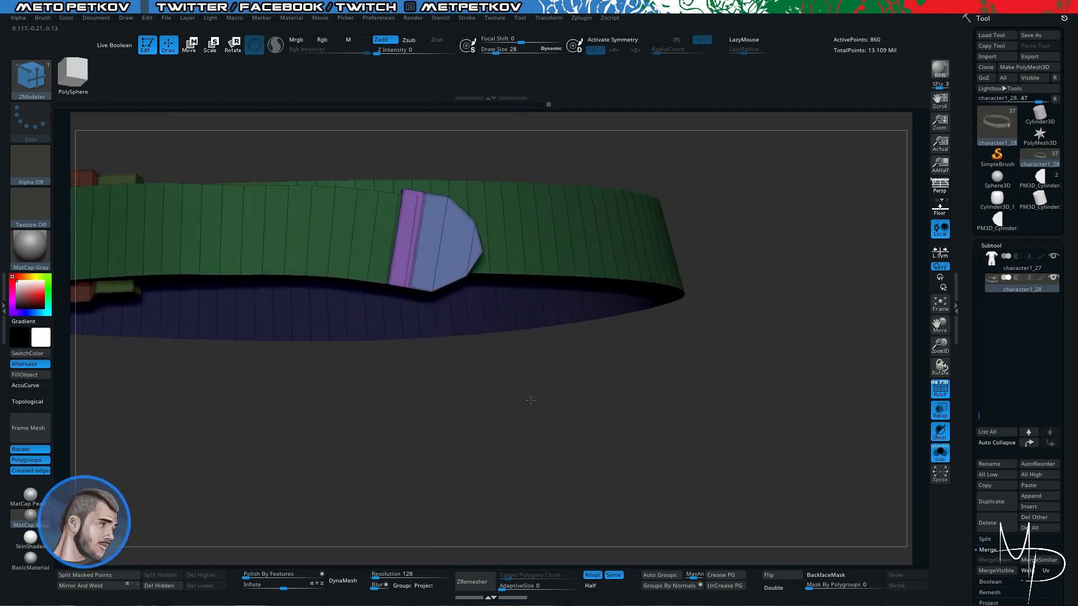
- Save the project and view the finished belt on the full character
key(w)
key(ctrl+s)
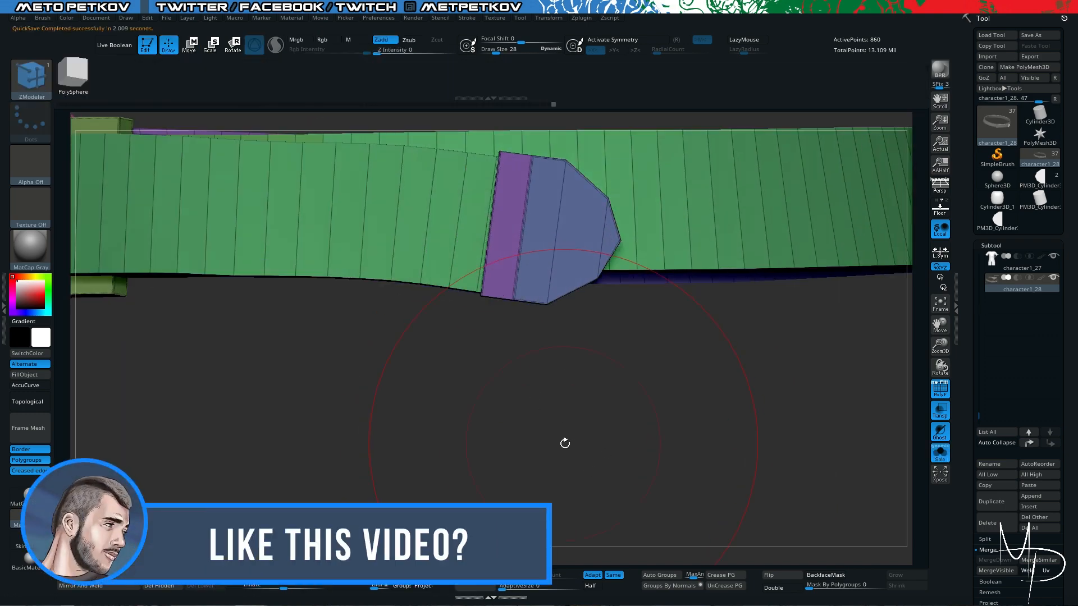
drag(561, 443, 546, 412)
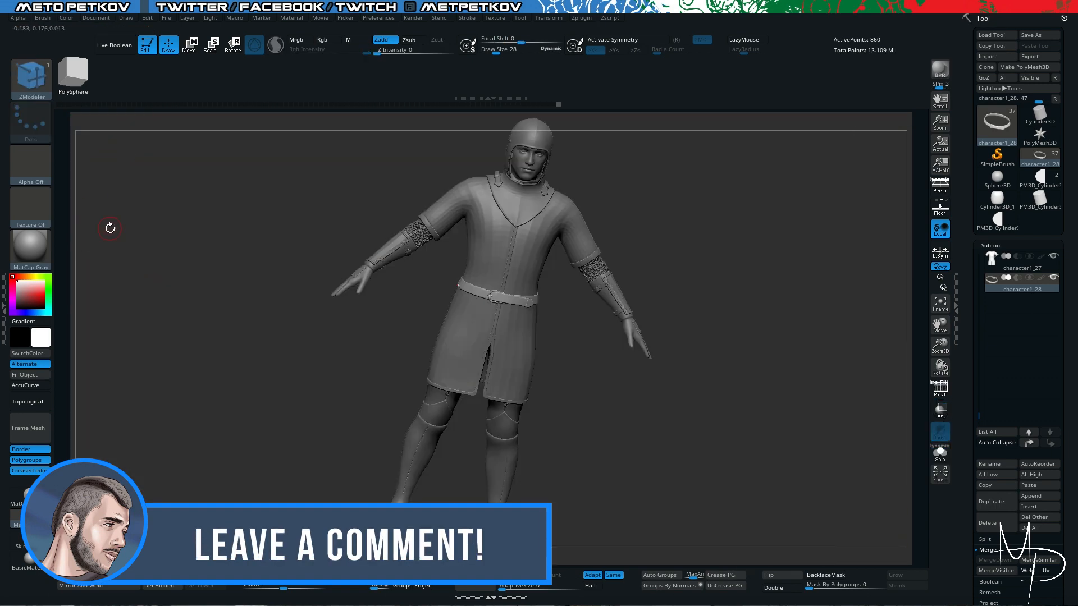
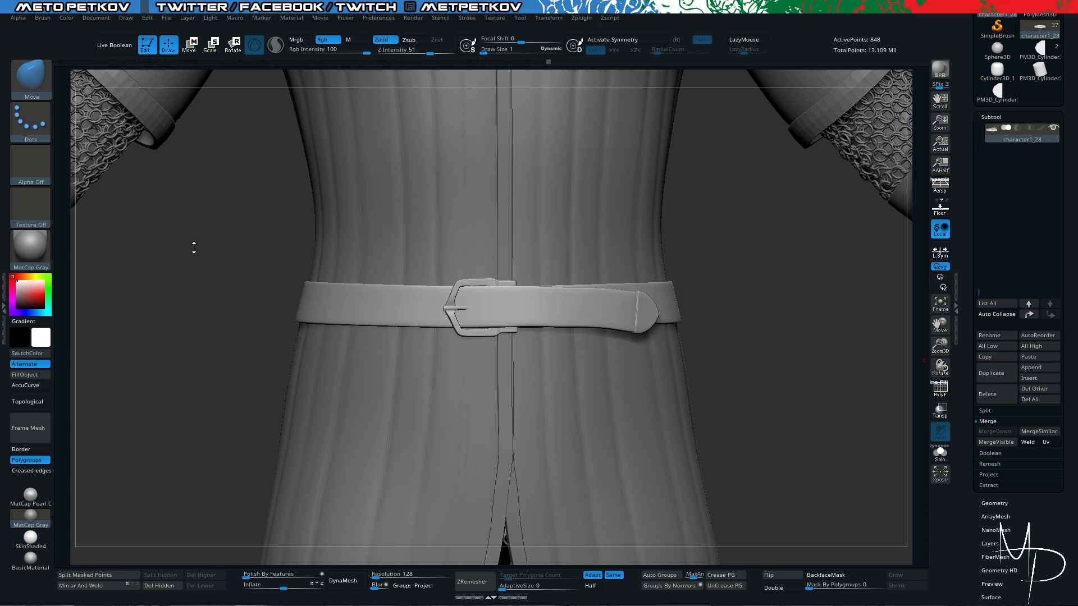
- Isolate the belt and turn on its polygroup wireframe to examine the strap, buckle and end piece from several angles
drag(197, 252, 315, 442)
key(alt+s)
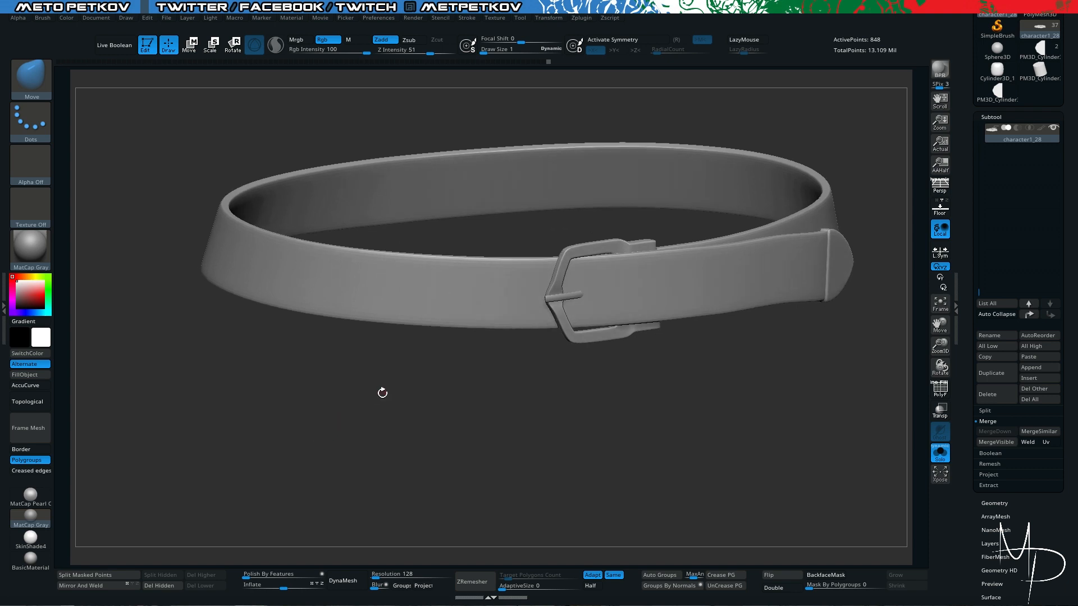
drag(382, 393, 371, 490)
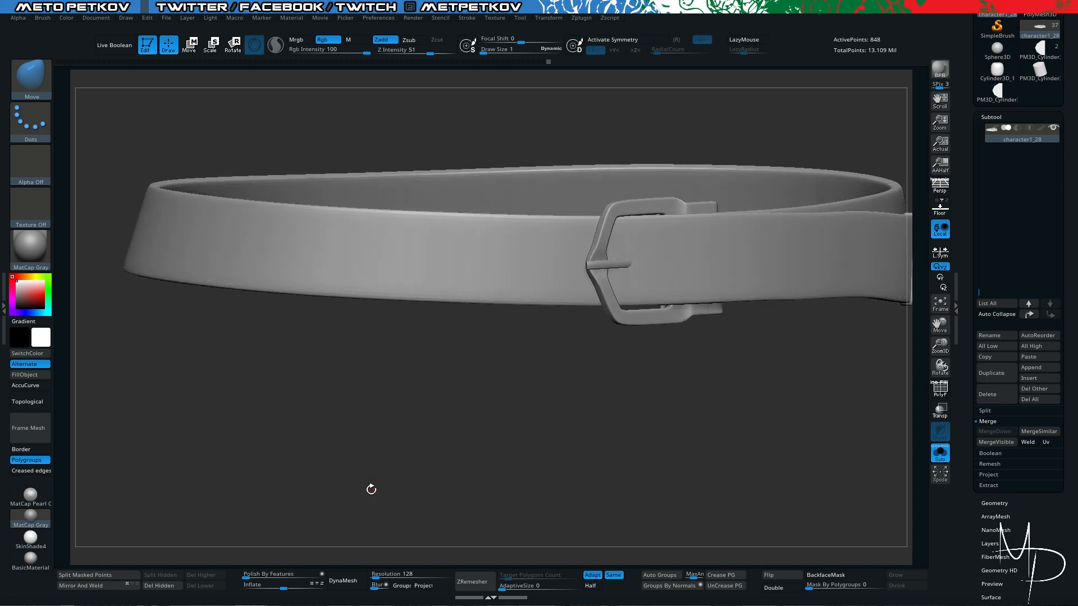
drag(447, 399, 424, 399)
key(shift+f)
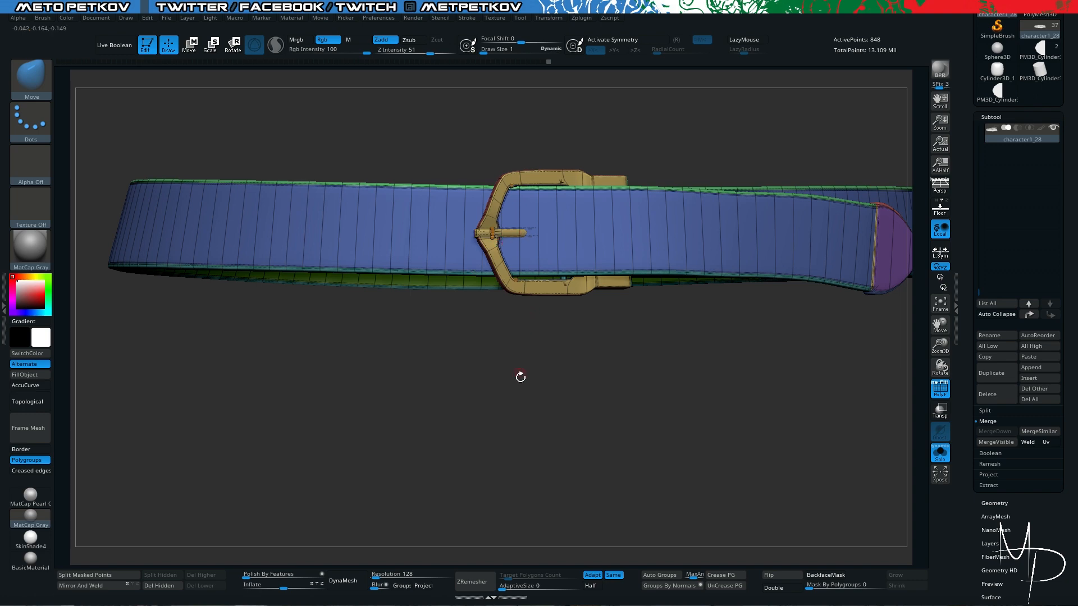
key(shift+f)
key(shift+f)
mouse_move(441, 399)
mouse_down()
mouse_move(457, 442)
mouse_move(467, 419)
mouse_up()
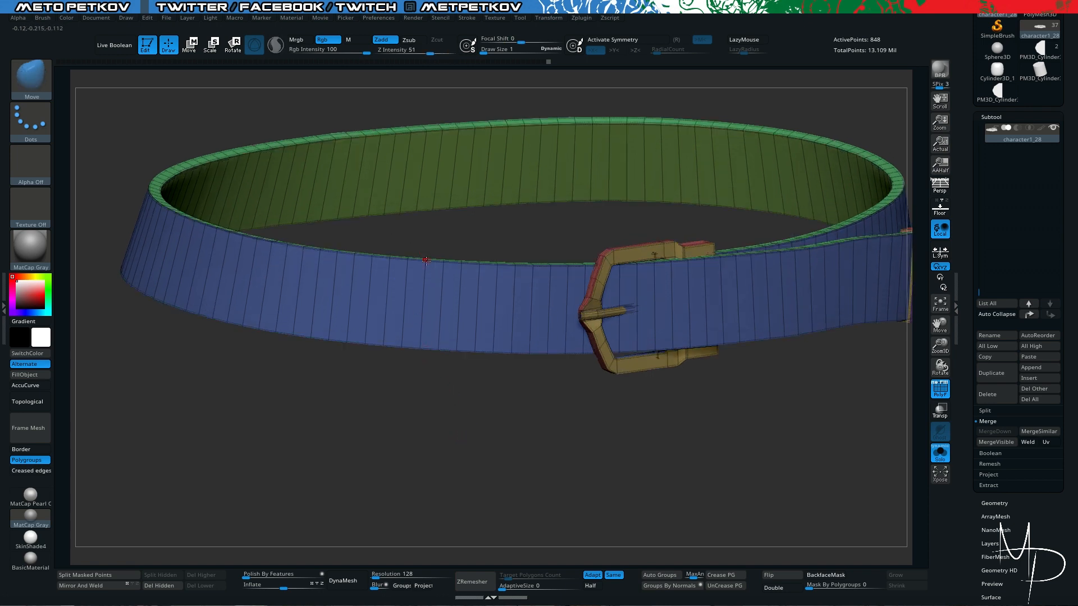
key(d)
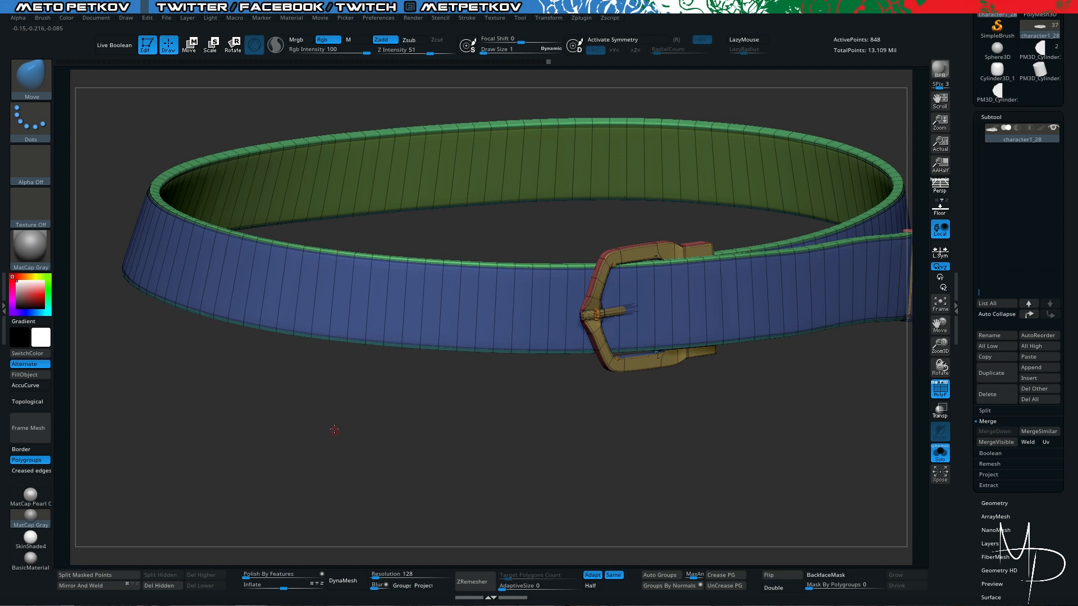
drag(335, 430, 347, 441)
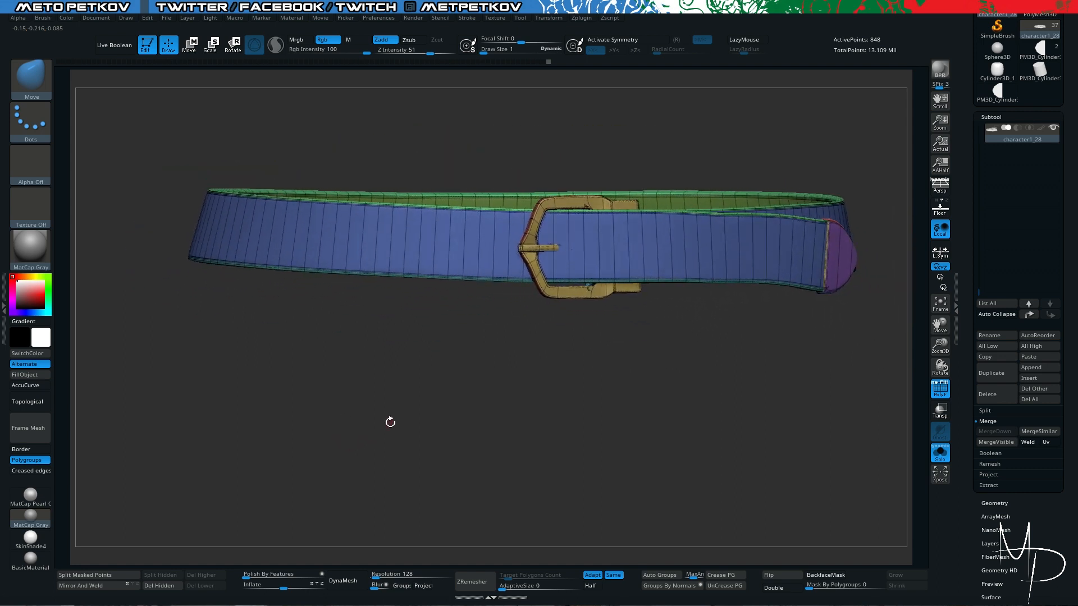
drag(308, 387, 363, 392)
key(alt+s)
key(alt+s)
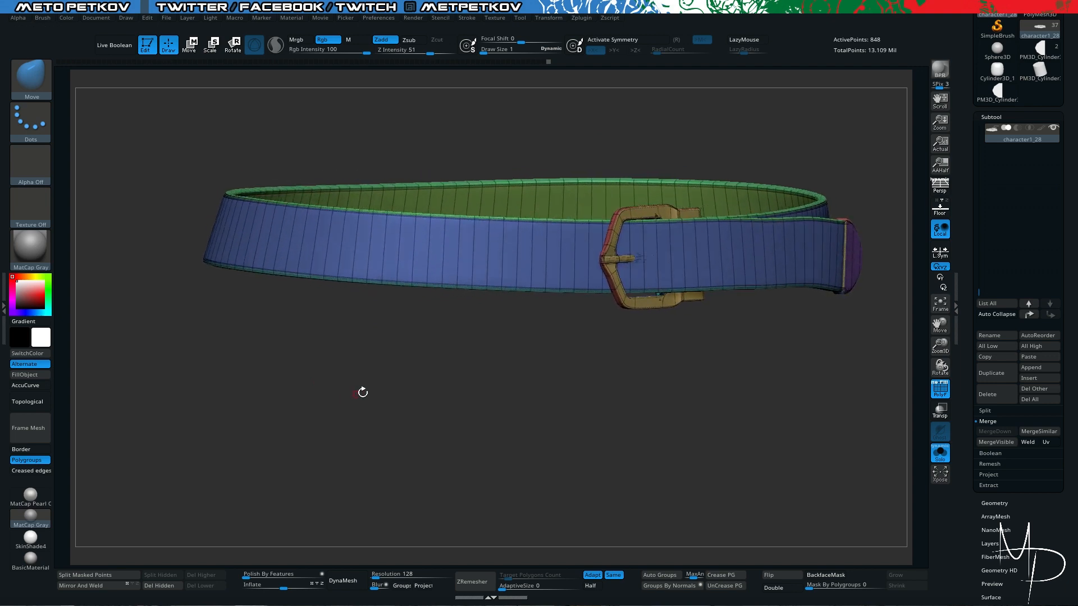
- Assign separate polygroups to the belt parts, isolate the strap and split the hidden buckle and end piece into their own subtool
click(663, 576)
key(ctrl+shift)
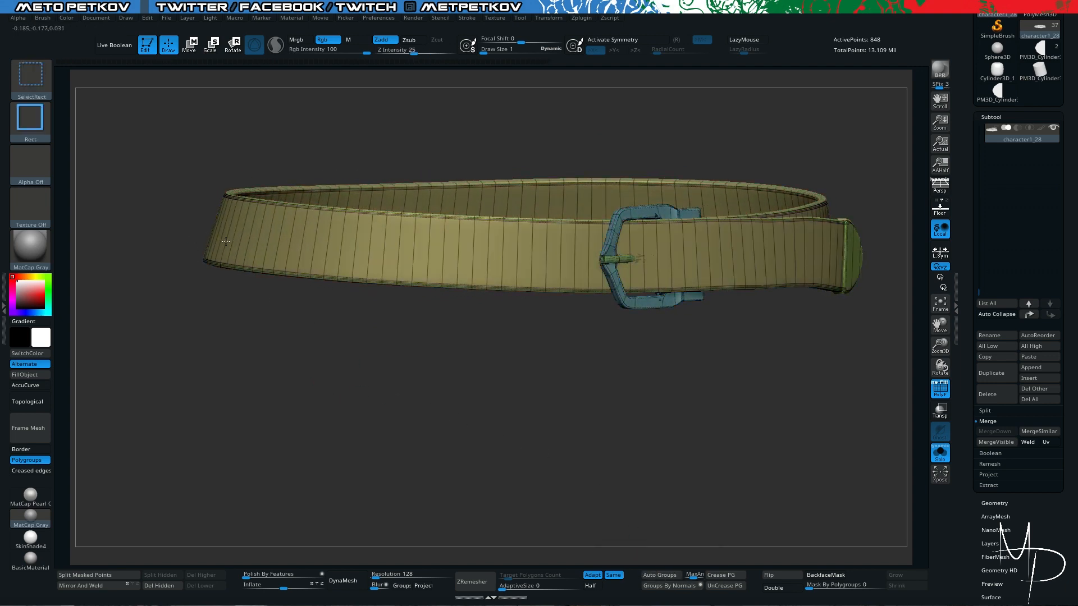
ctrl+shift+click(225, 241)
drag(264, 368, 245, 508)
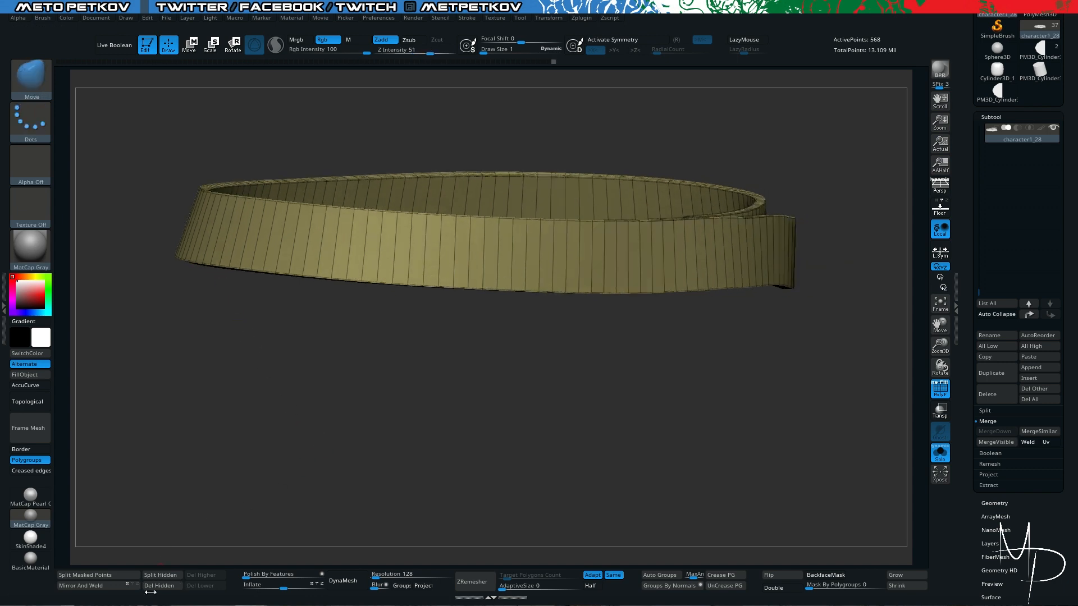
click(150, 574)
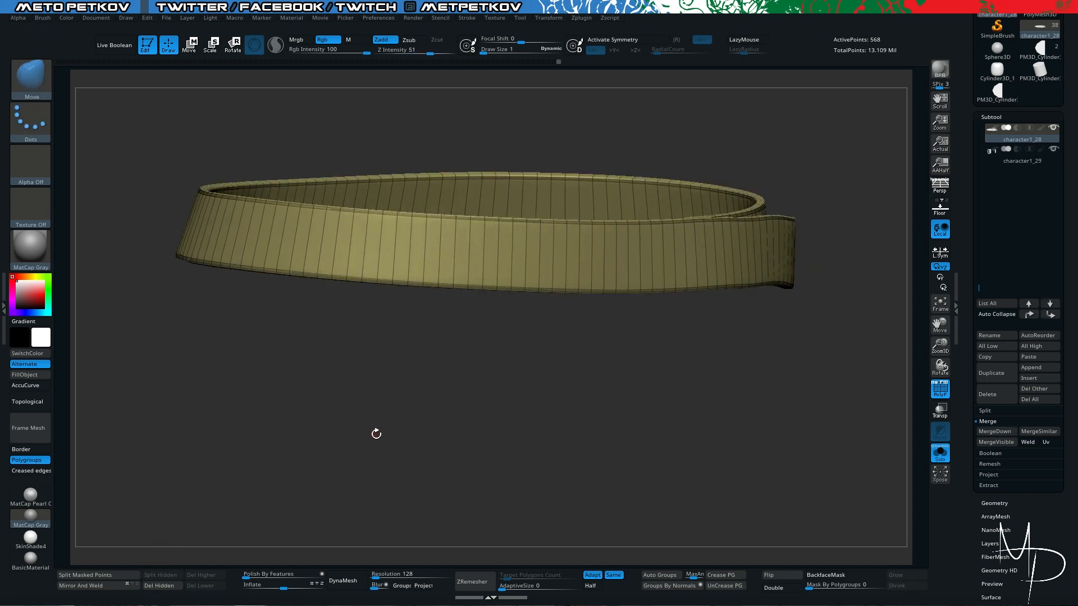
- Insert one edge loop along the middle of the strap using ZModeler's Insert action with the Multiple EdgeLoops target
drag(368, 446, 370, 448)
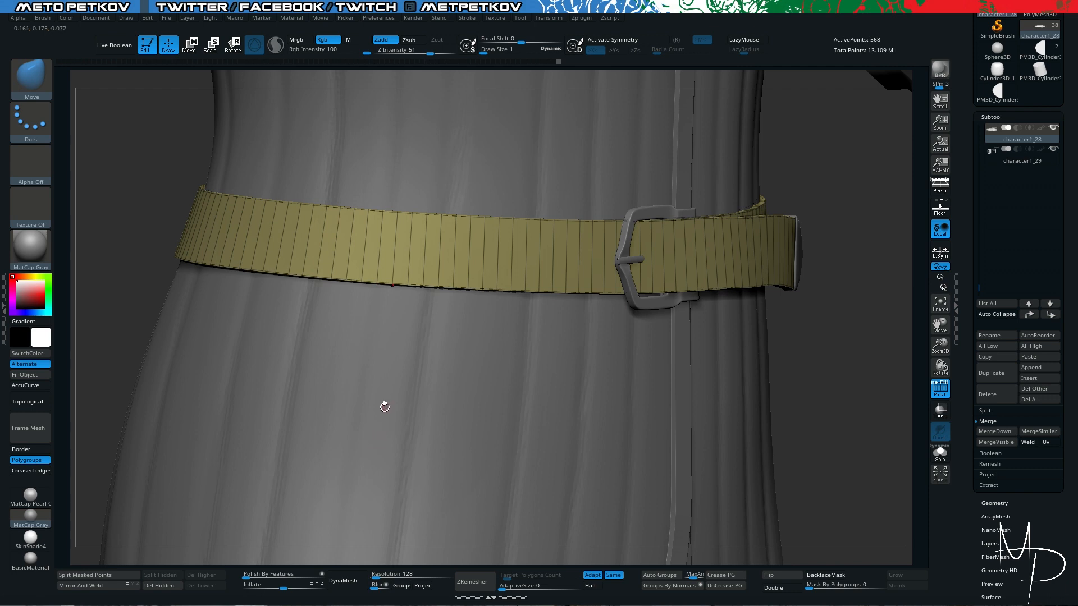
mouse_move(384, 406)
mouse_down()
mouse_move(342, 436)
mouse_move(370, 411)
mouse_up()
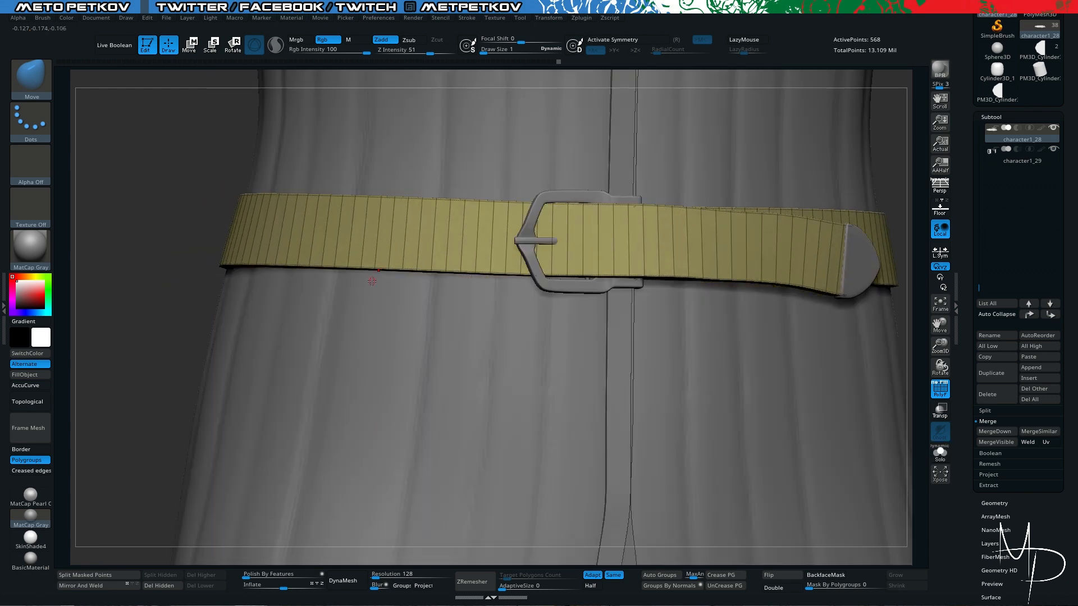
drag(206, 350, 213, 353)
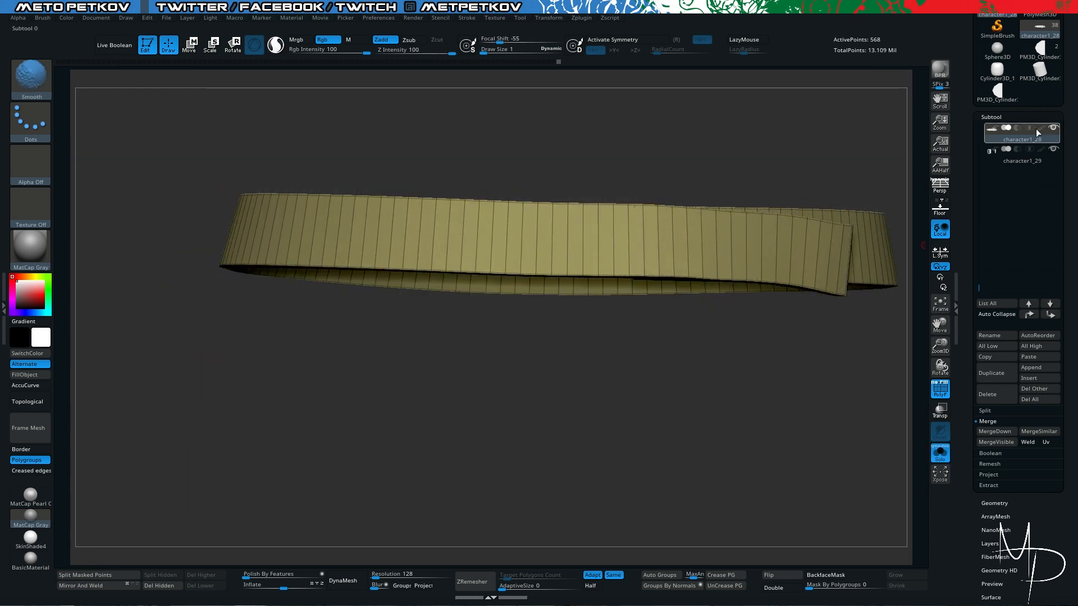
mouse_move(368, 428)
mouse_down()
mouse_move(392, 433)
mouse_move(351, 474)
mouse_move(394, 475)
mouse_up()
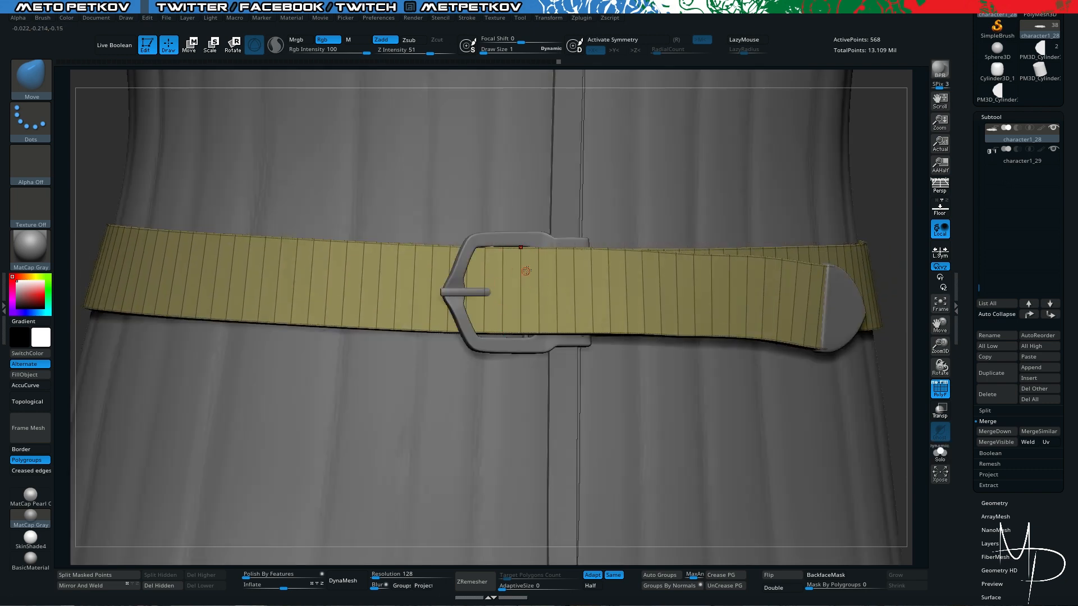
key(b)
key(z)
key(m)
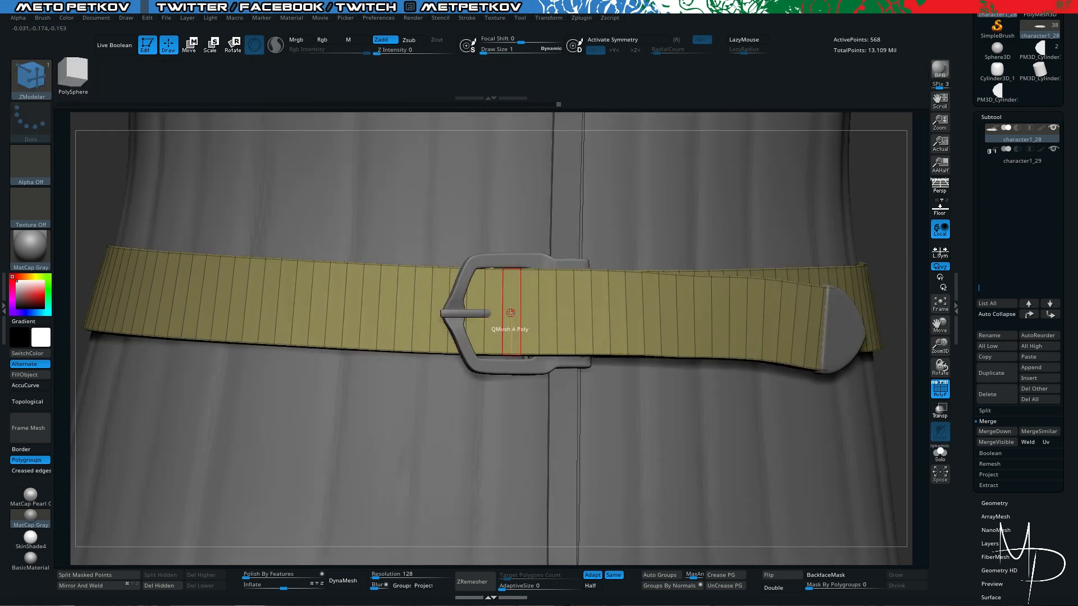
key(space)
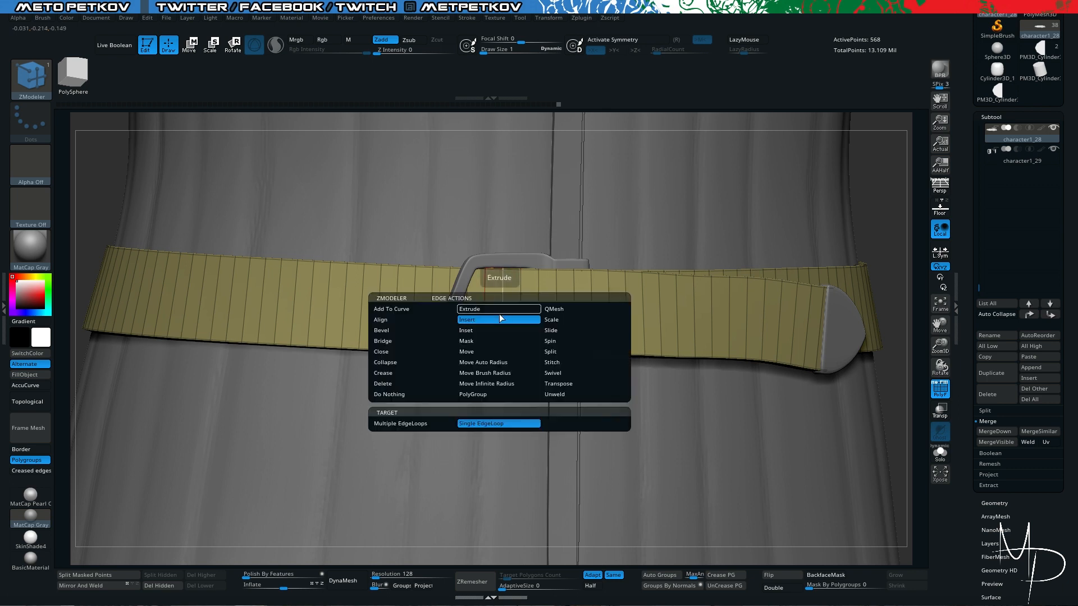
click(406, 425)
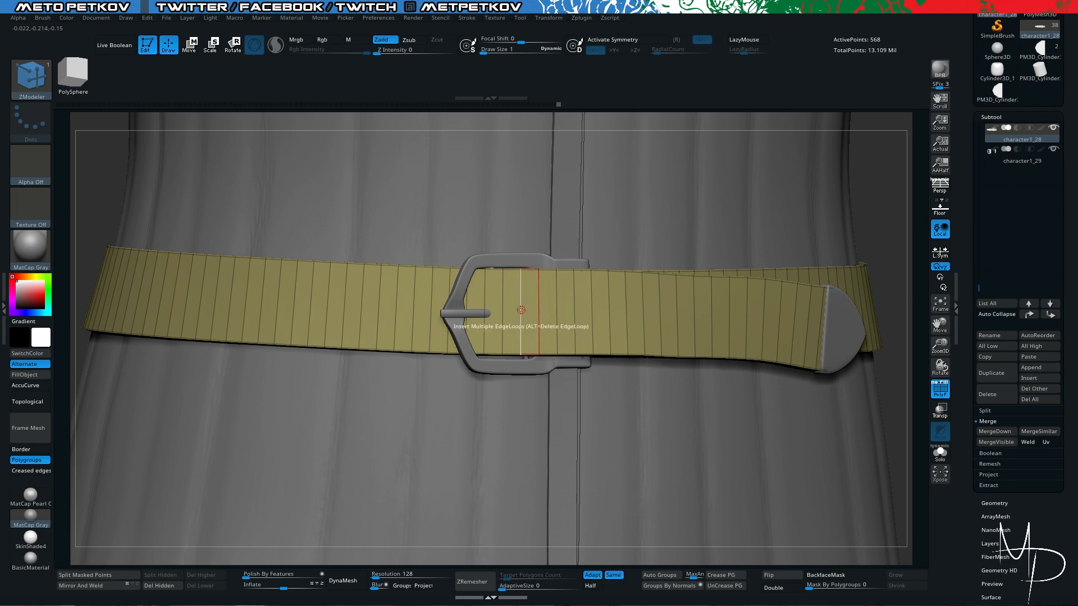
click(521, 311)
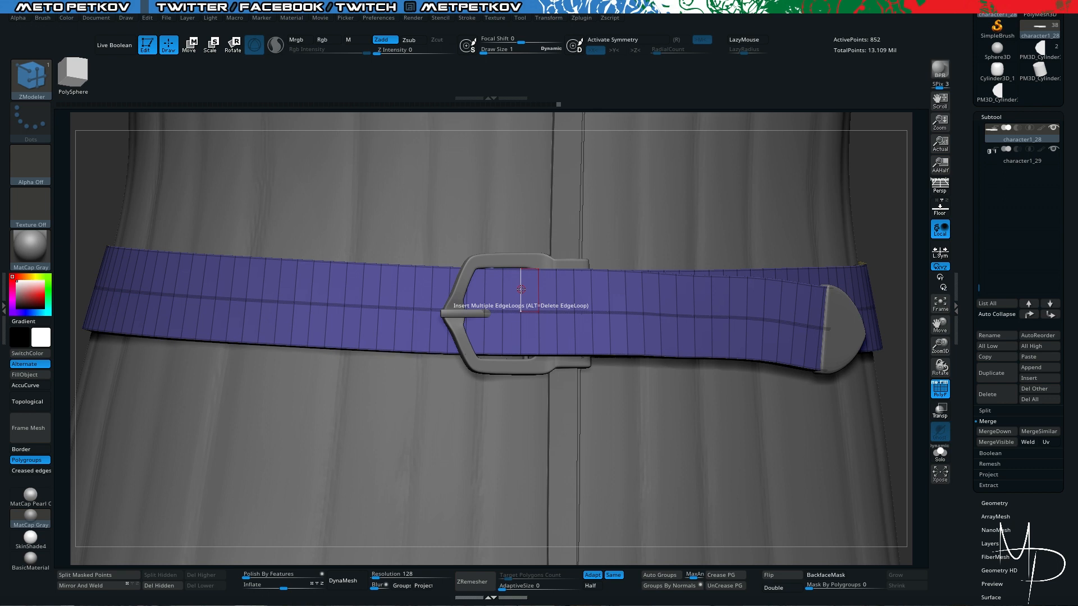
- Try adding Multiple EdgeLoops through the strap's upper and lower halves, and undo both insertions
click(521, 289)
click(521, 338)
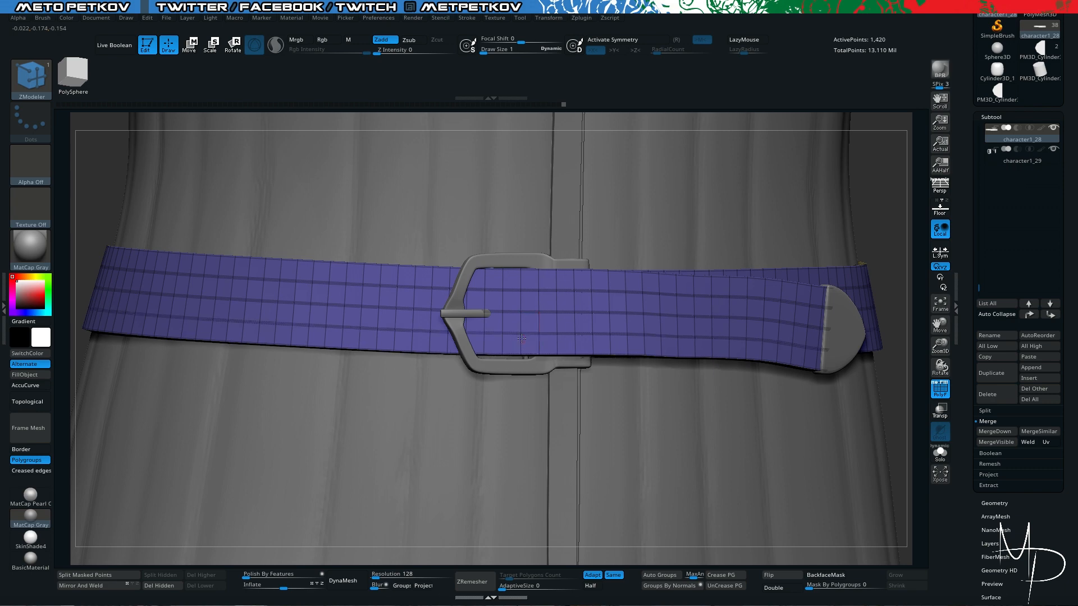
key(ctrl+z)
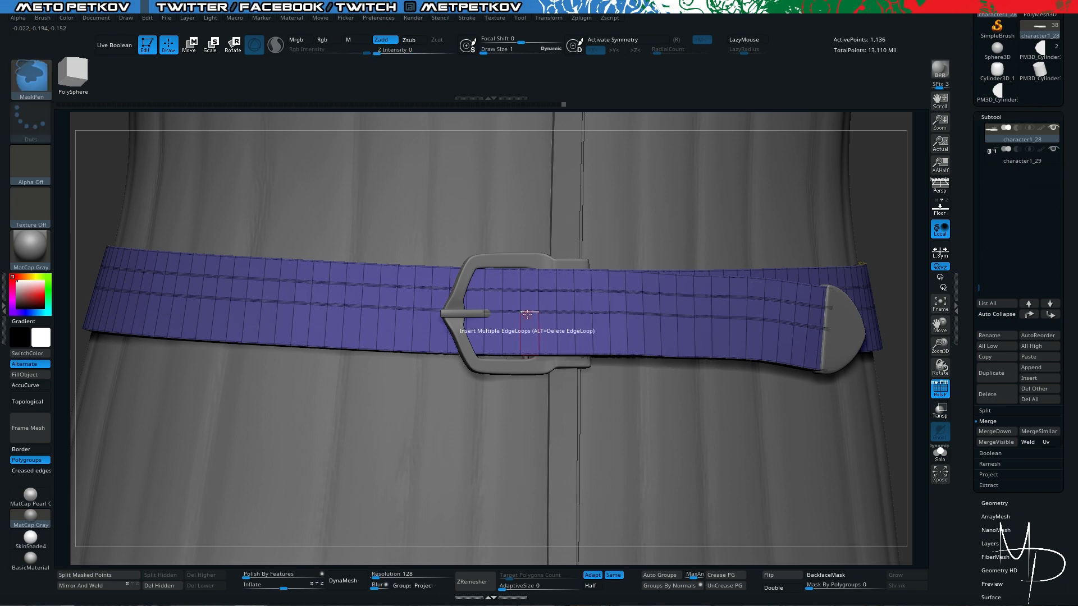
key(ctrl+z)
- Switch the insert target to Single EdgeLoop and add one loop near the strap's upper edge and one near its lower edge
key(space)
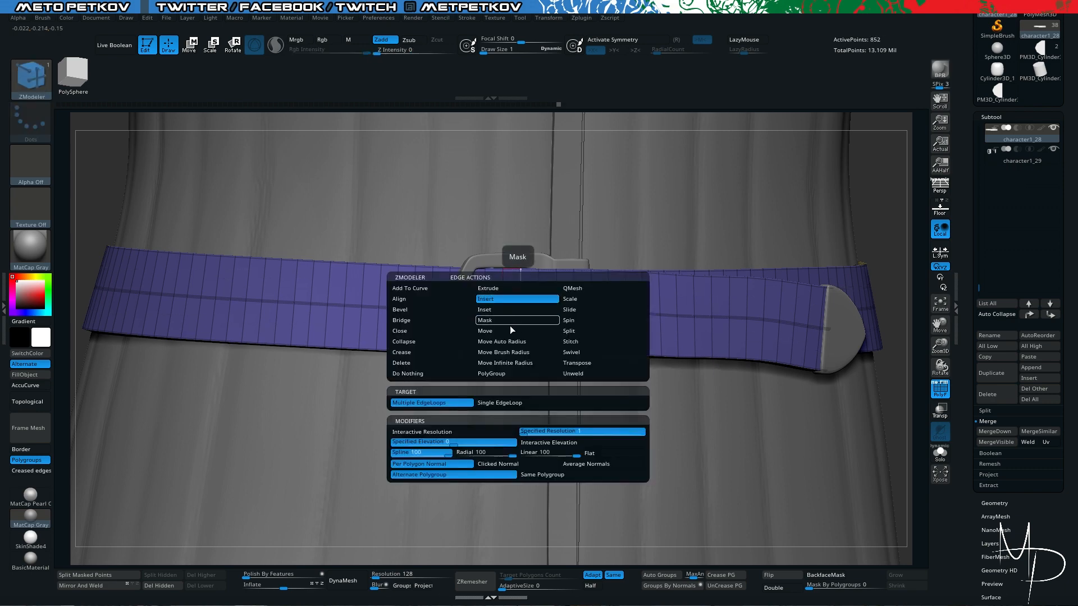
click(494, 403)
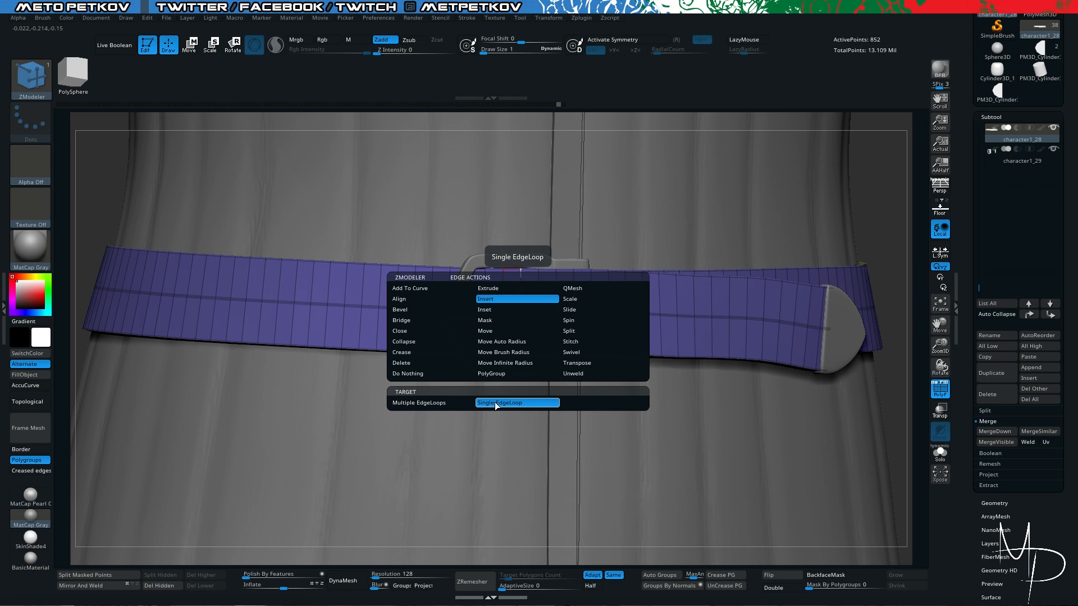
click(572, 288)
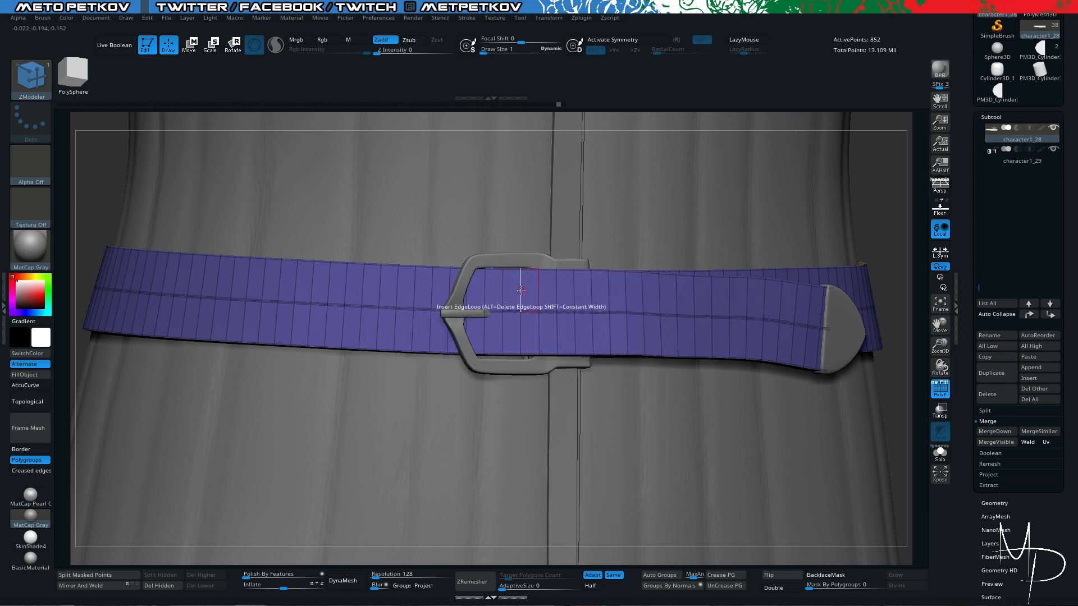
drag(522, 290, 522, 284)
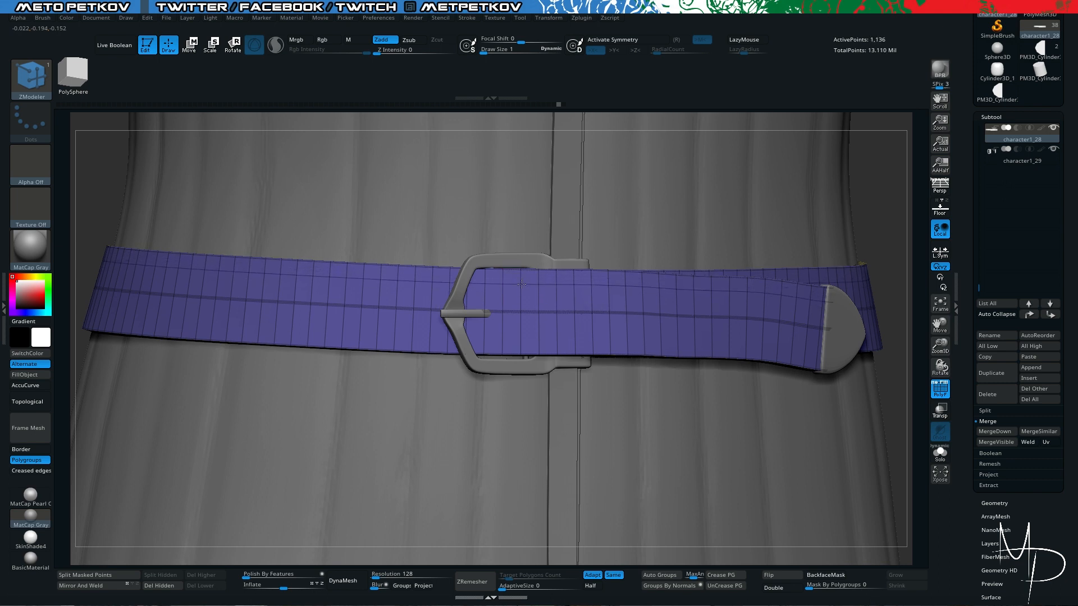
drag(540, 342, 541, 342)
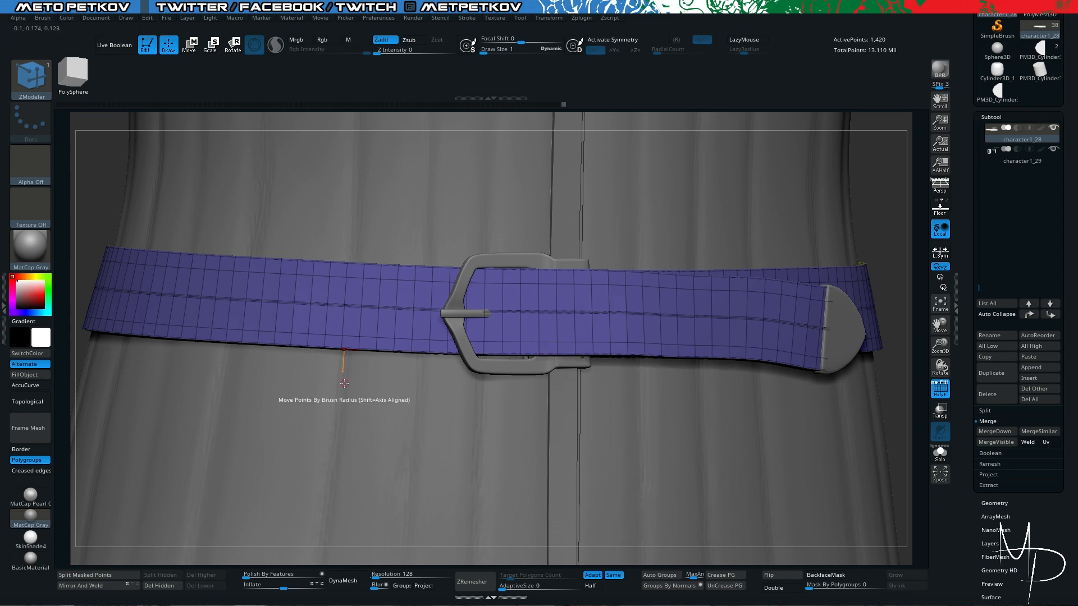
- Examine the strap's new edge loops from several angles, both in isolation and together with the buckle and coat
key(alt+s)
mouse_move(386, 444)
mouse_down()
mouse_move(427, 456)
mouse_move(388, 454)
mouse_move(397, 452)
mouse_up()
key(alt+s)
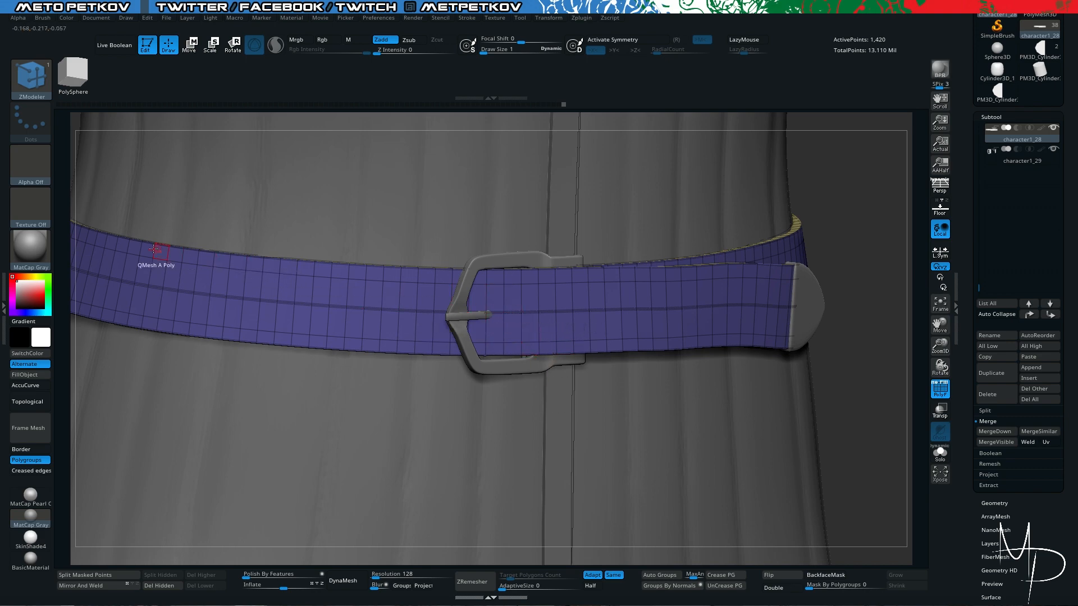
key(alt+shift+s)
drag(472, 420, 582, 443)
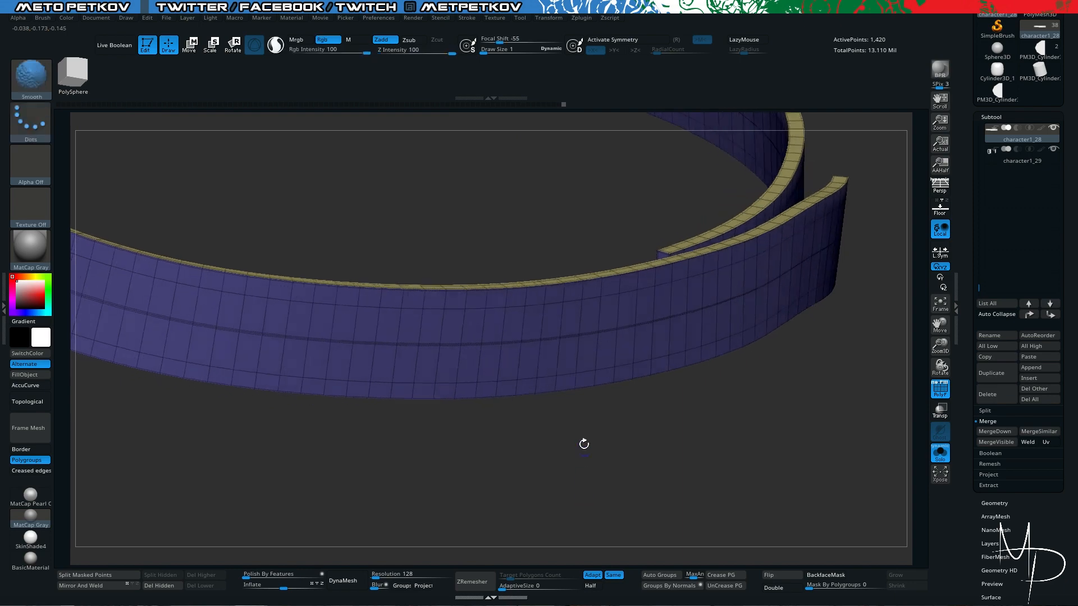
key(shift+f)
key(shift+f)
key(alt+shift+s)
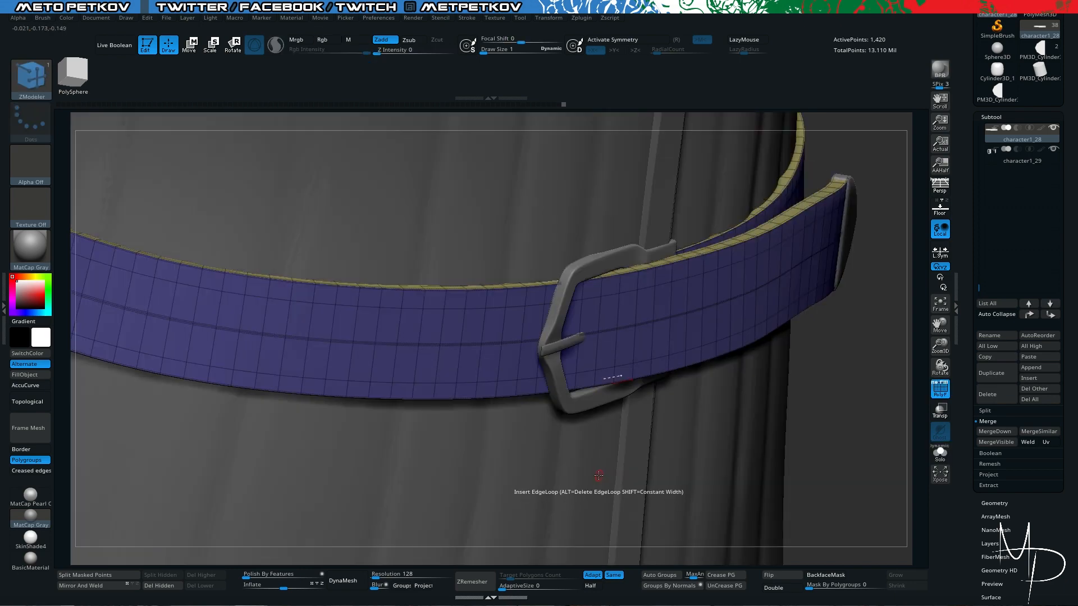
drag(820, 432, 777, 362)
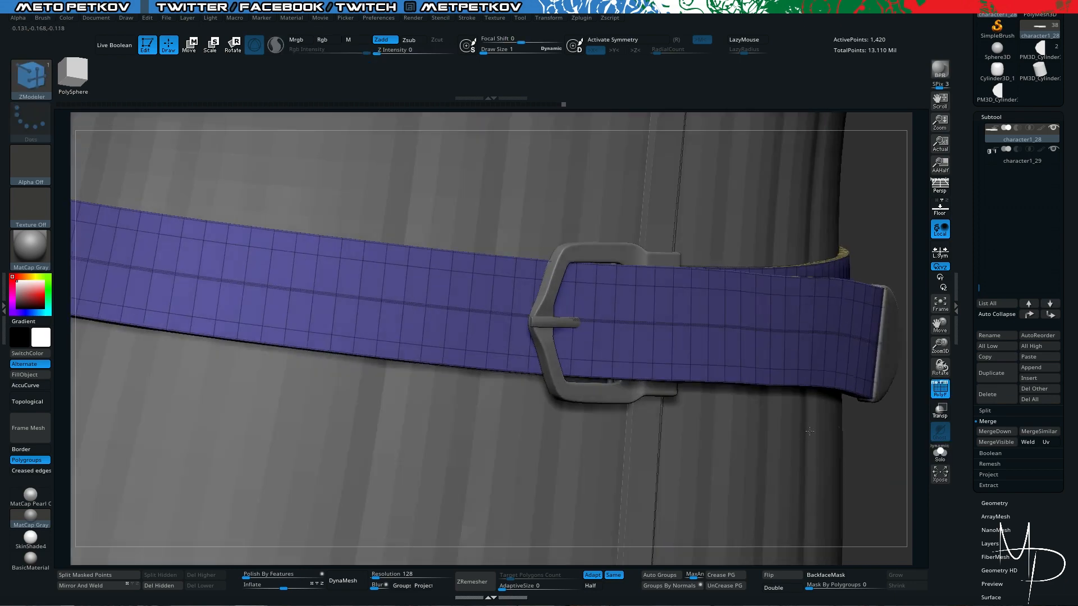
key(alt+shift+s)
drag(425, 444, 446, 426)
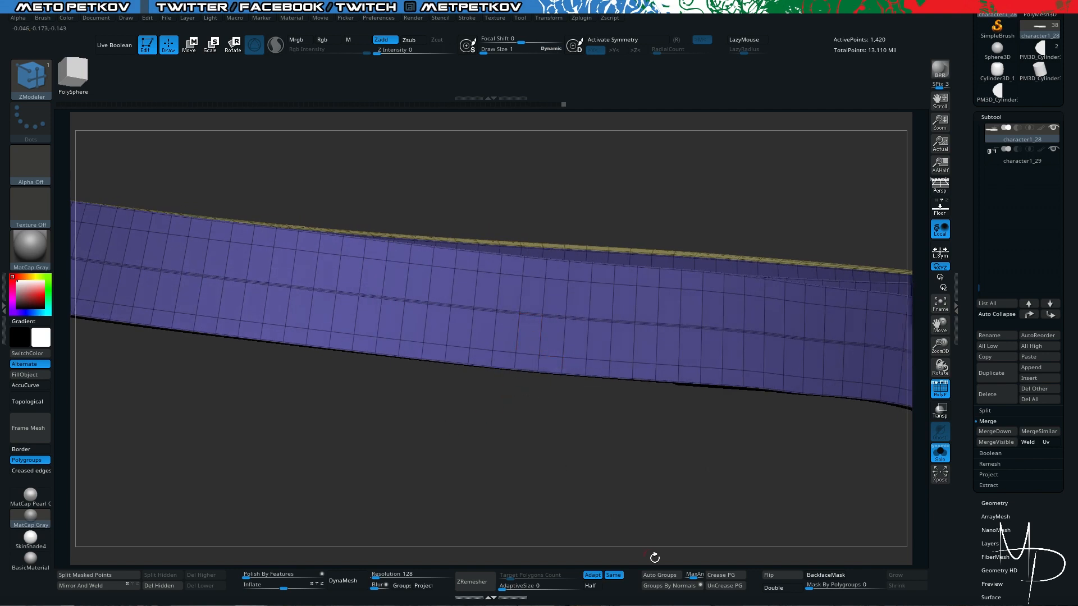
drag(657, 491, 668, 486)
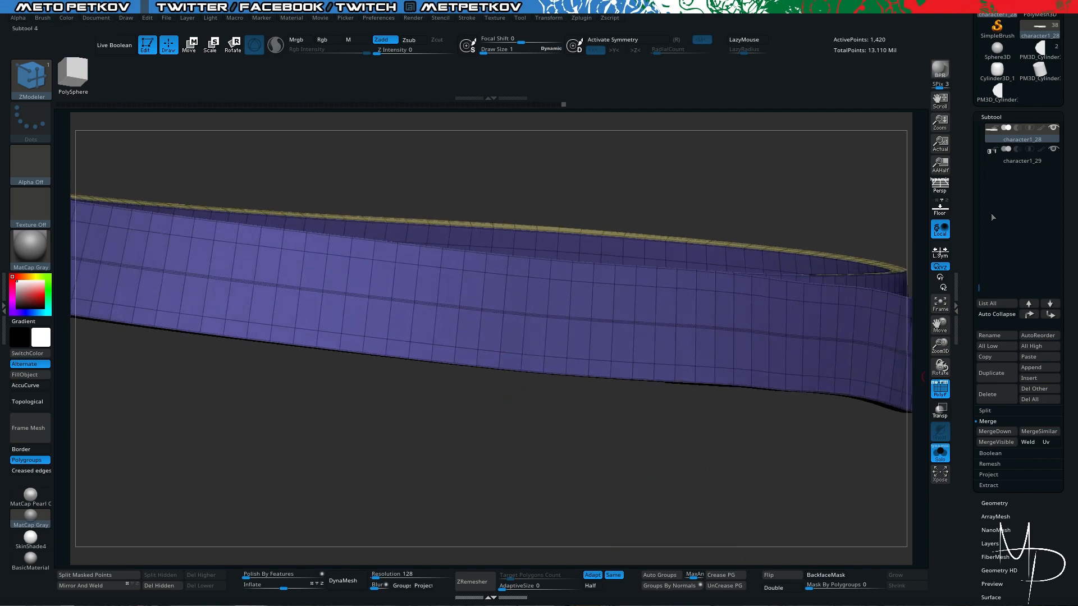
- Remove the creasing from the strap's middle edge loop and check the wireframe
drag(972, 486, 973, 364)
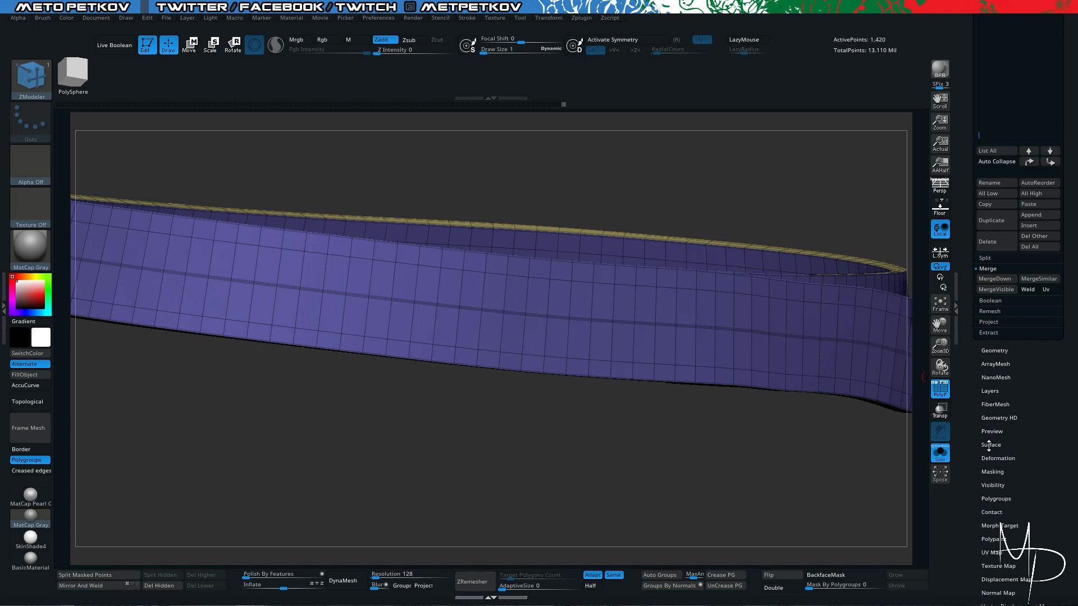
click(994, 351)
click(989, 155)
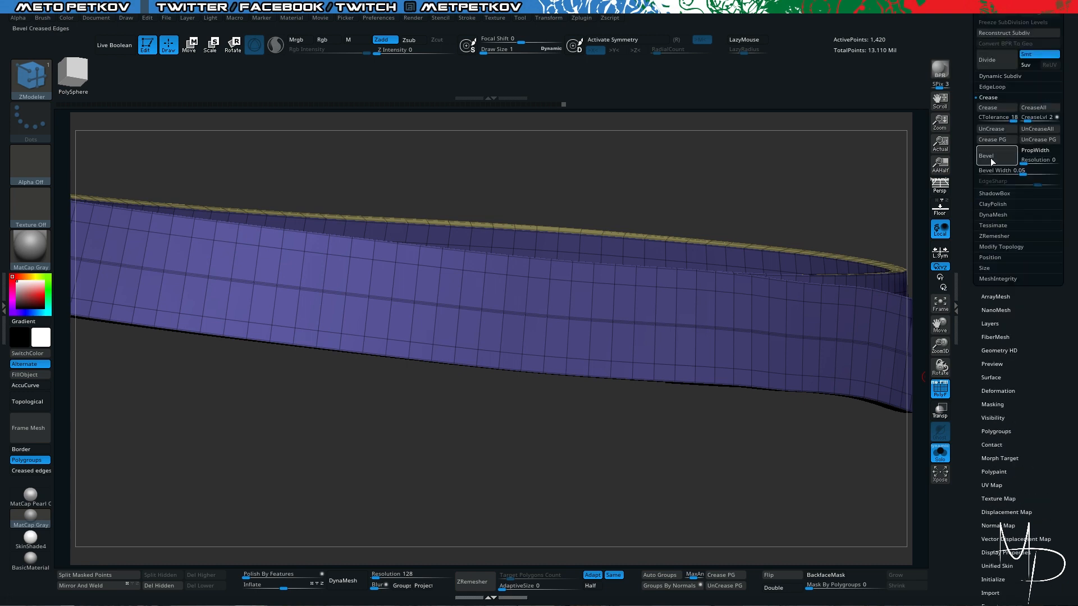
drag(568, 408, 568, 375)
key(shift+f)
key(shift+f)
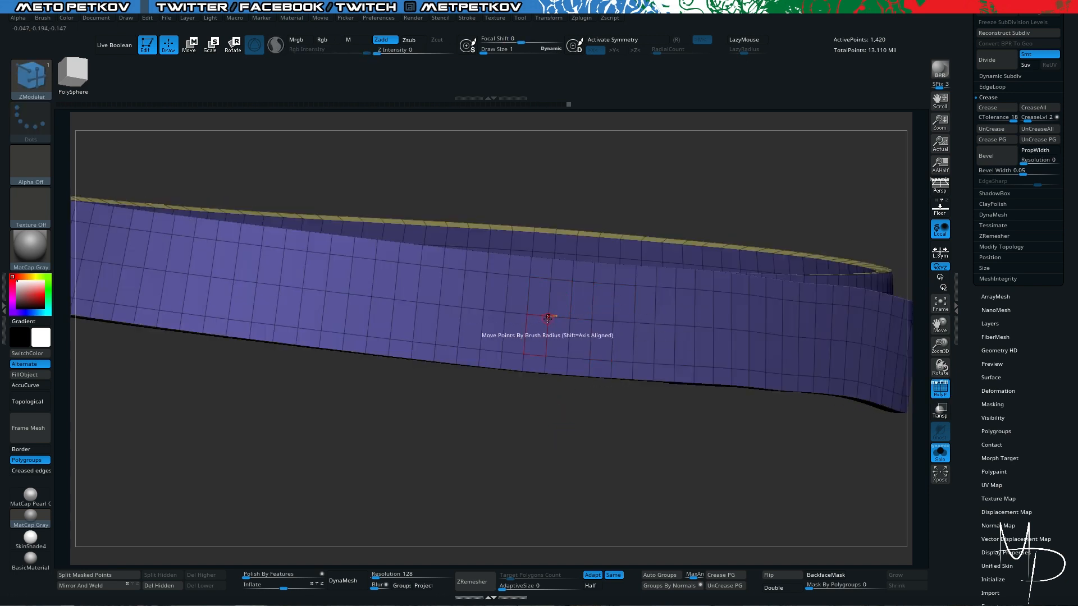
- Set the ZModeler edge action to Slide with the EdgeLoop Complete target
key(alt+s)
key(space)
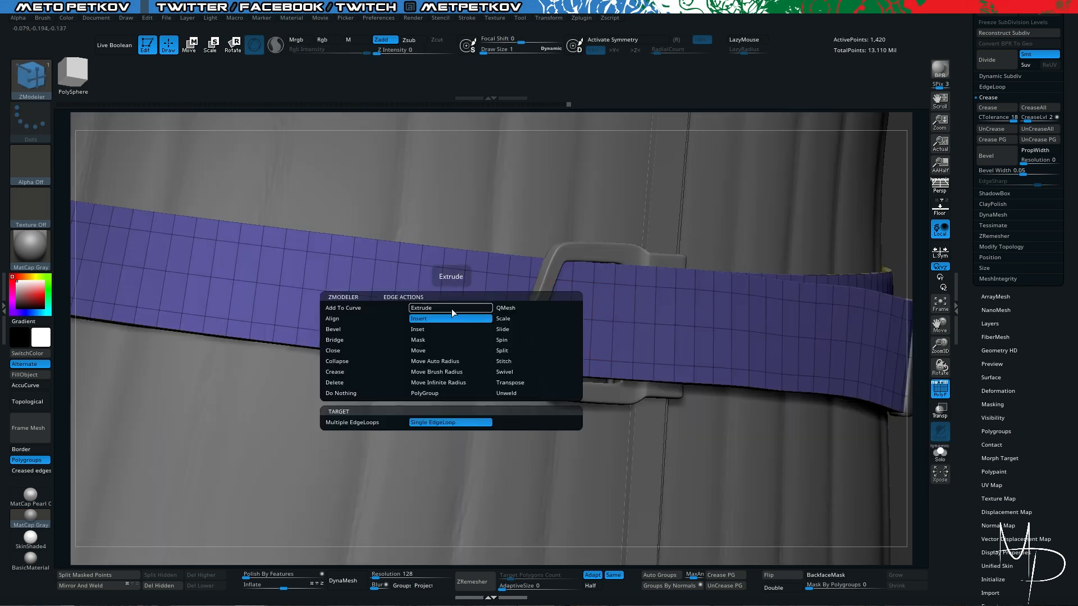
click(512, 331)
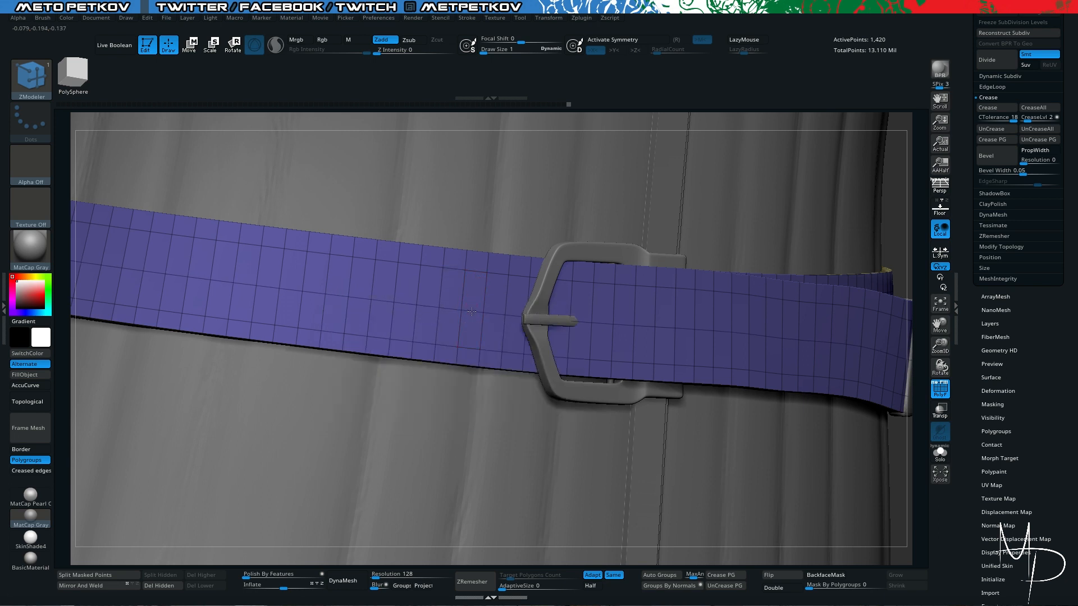
key(space)
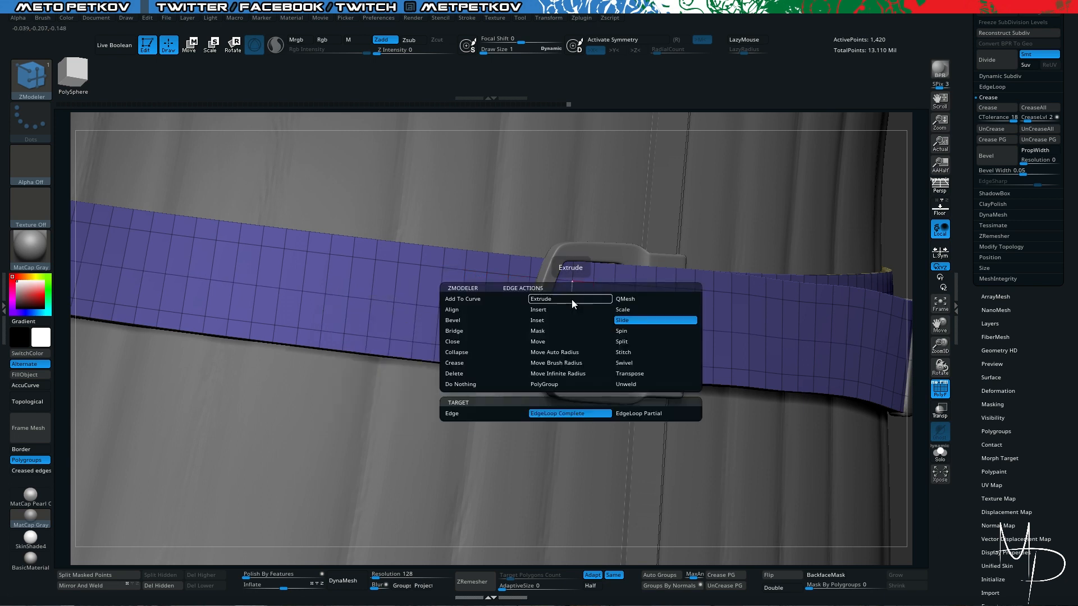
click(568, 299)
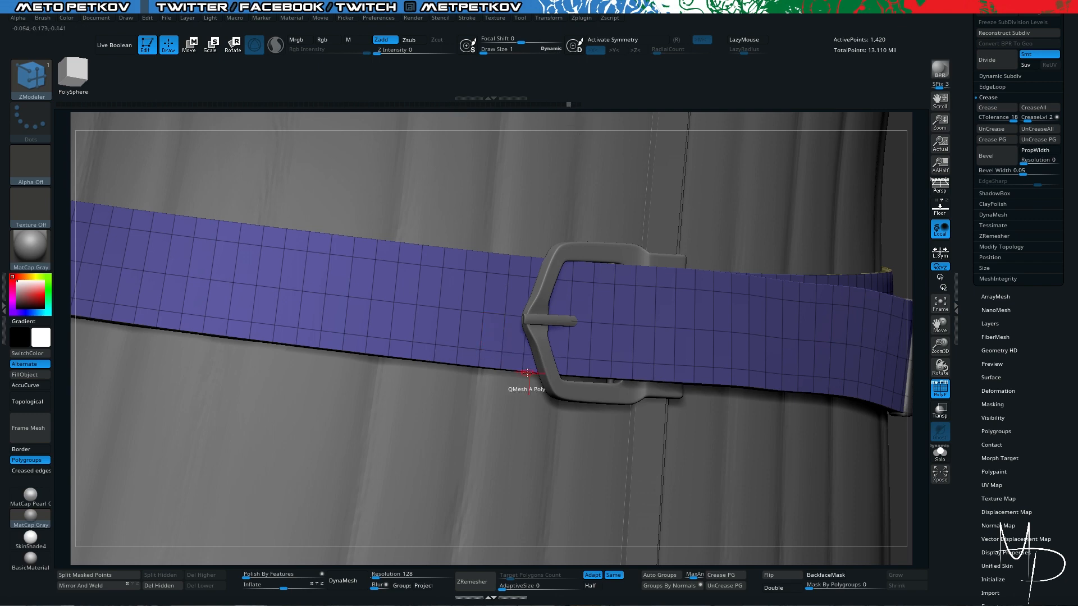
- Set the point action to Split with the Point target and split four middle-loop points on the strap's outer face, starting at the buckle prong
key(alt+s)
drag(453, 442, 465, 483)
key(alt+s)
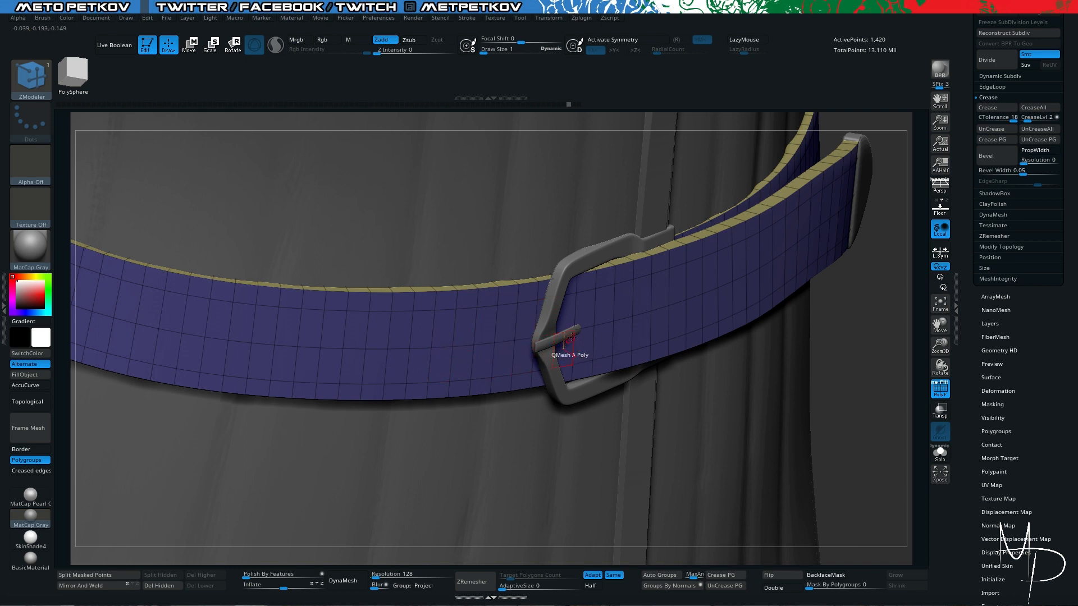
key(space)
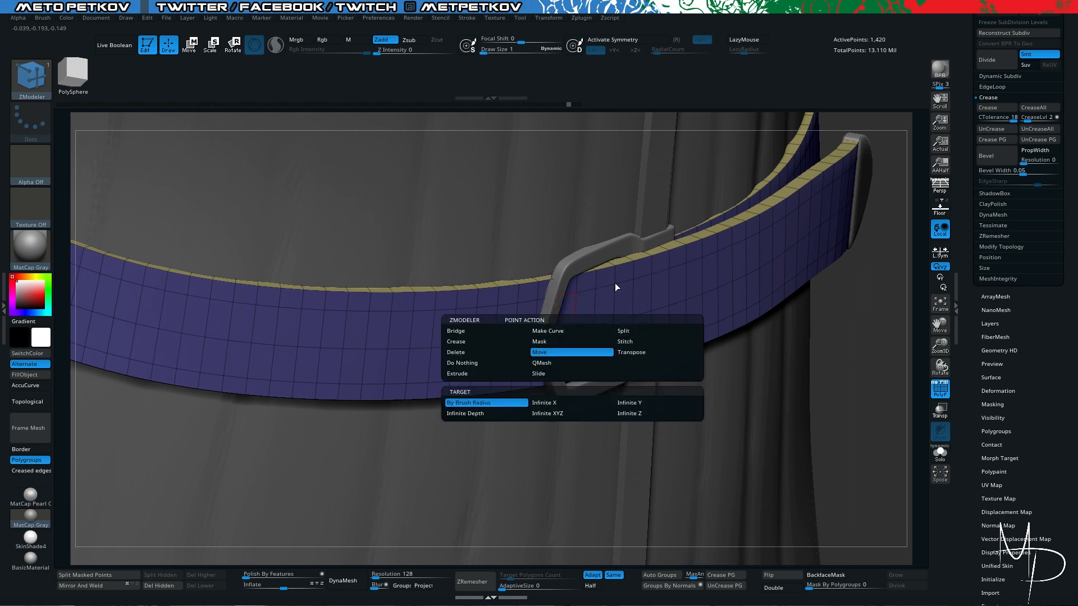
click(635, 331)
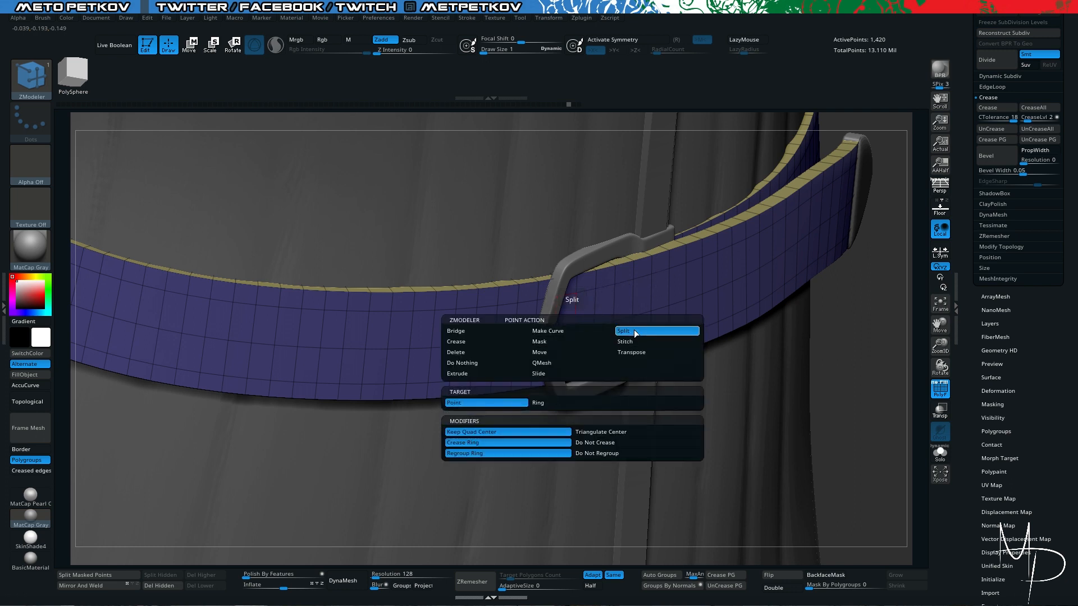
click(493, 401)
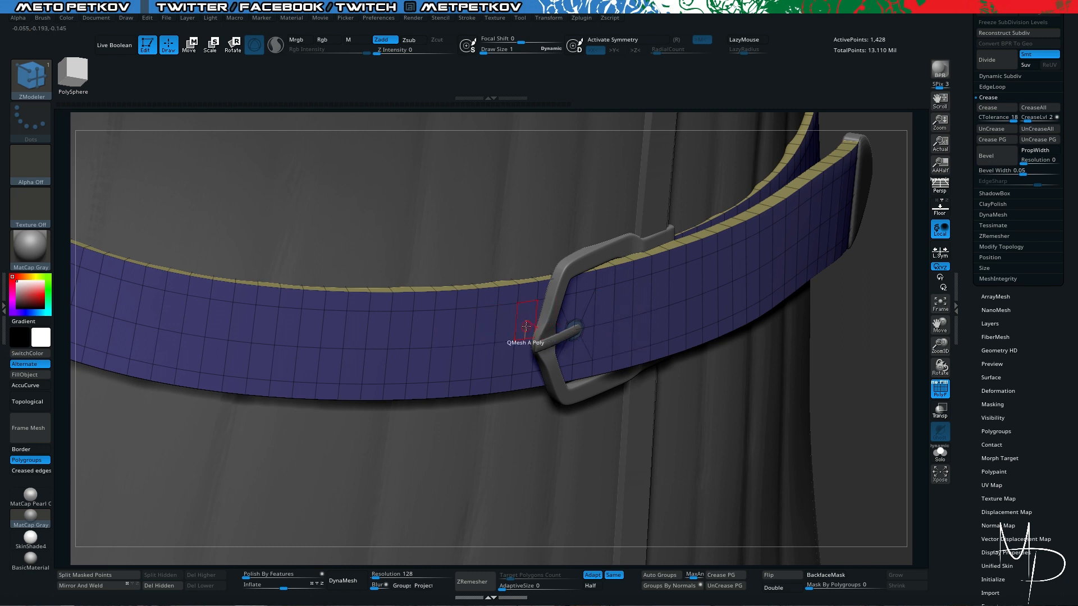
click(452, 346)
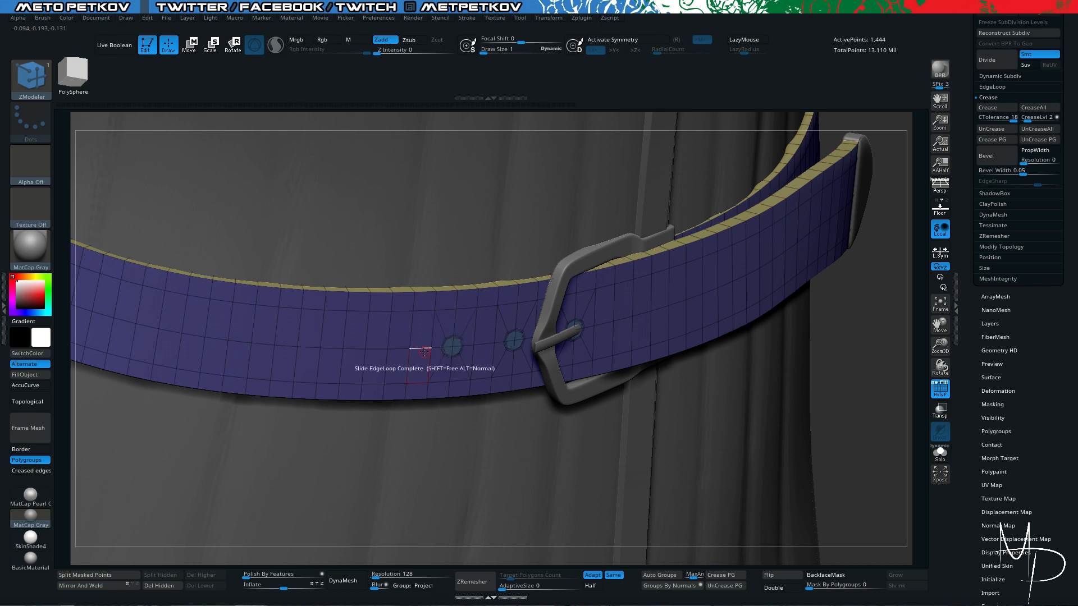
key(ctrl+z)
key(alt+s)
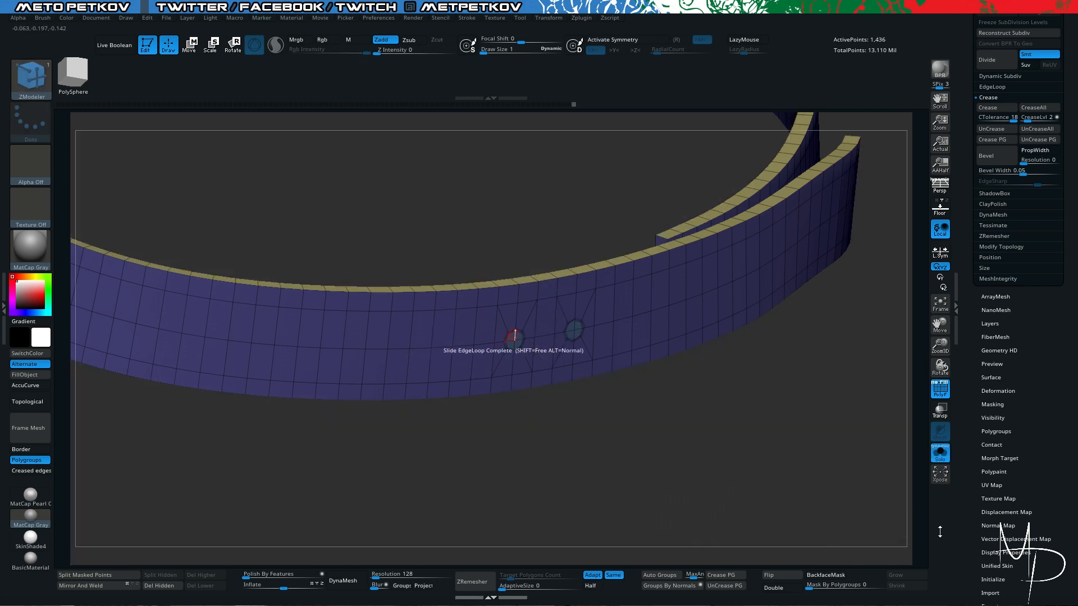
key(alt+s)
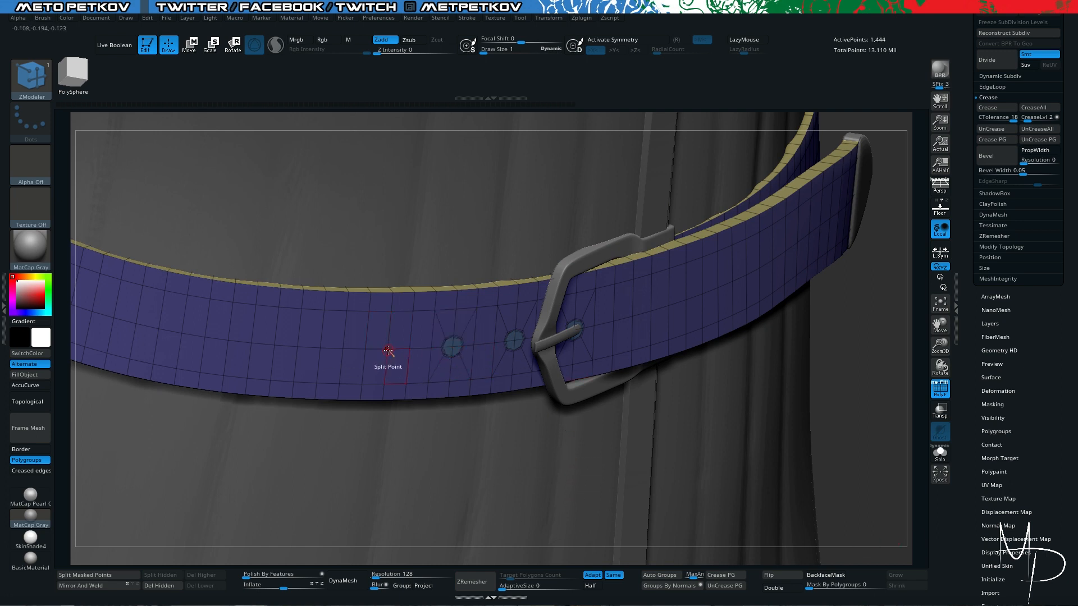
- Try splitting two more middle-loop points beyond the buckle prong, and undo both splits
click(615, 322)
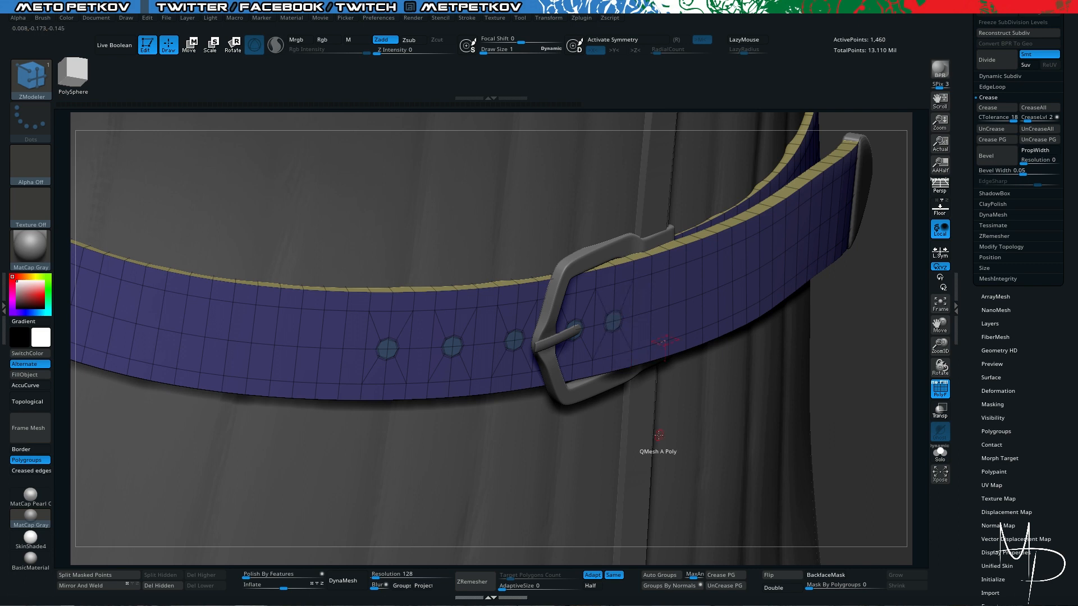
key(alt+s)
drag(726, 389, 680, 307)
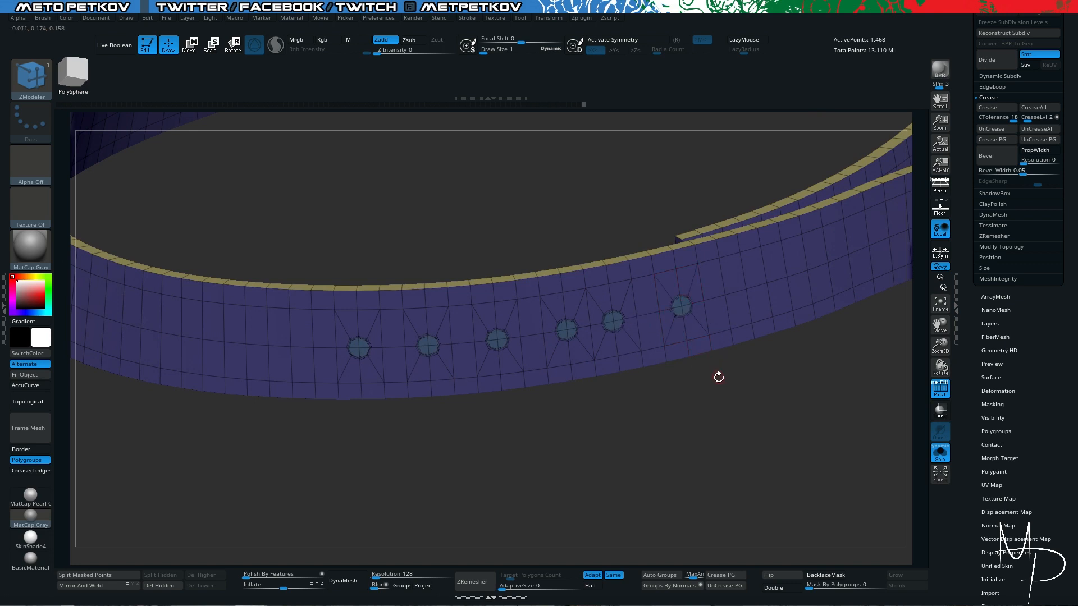
key(ctrl+z)
key(ctrl+z)
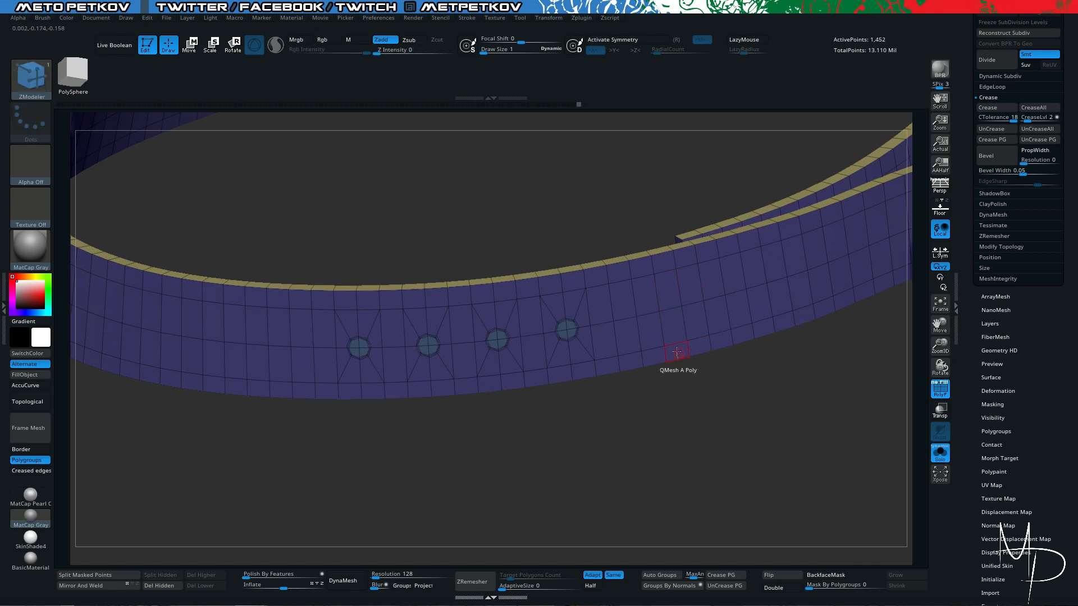
- Split an evenly spaced fifth point on the strap's outer face and the five matching points on its inner face
click(637, 315)
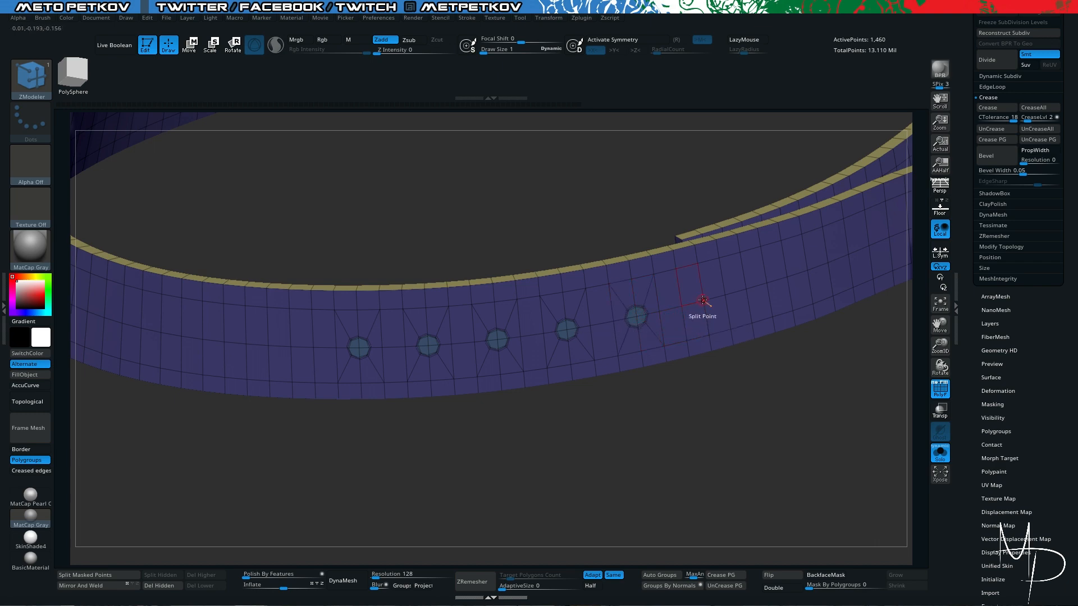
drag(665, 387, 591, 386)
drag(558, 229, 566, 344)
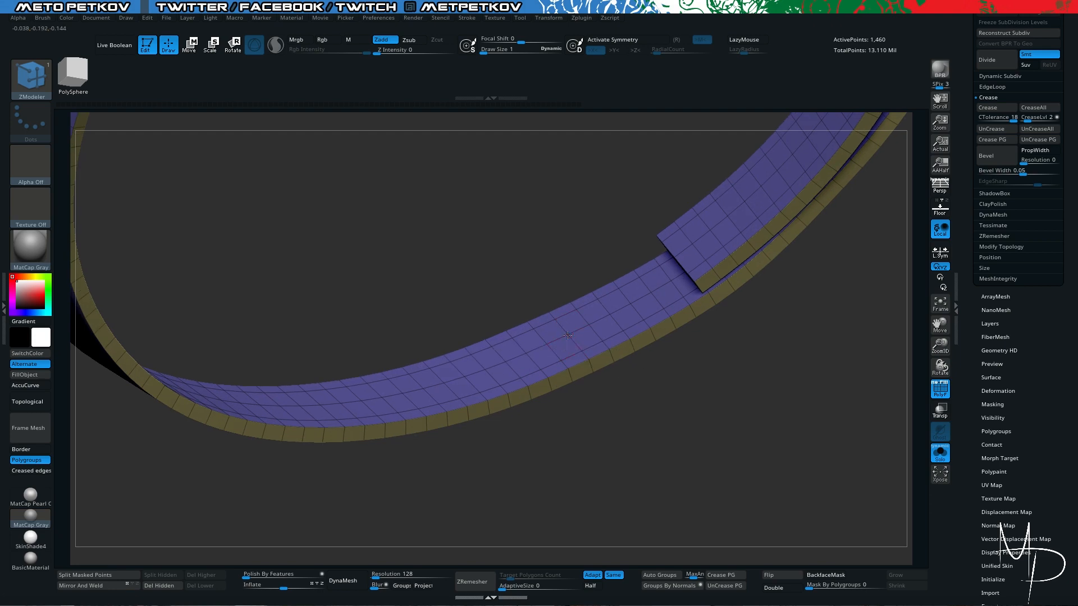
drag(656, 418, 632, 315)
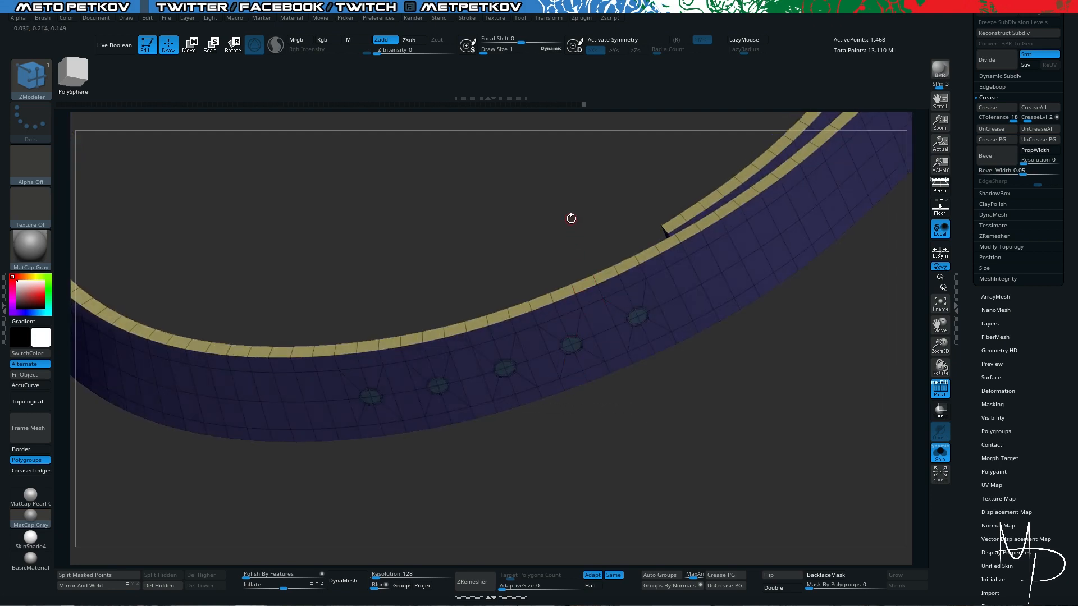
drag(571, 219, 611, 285)
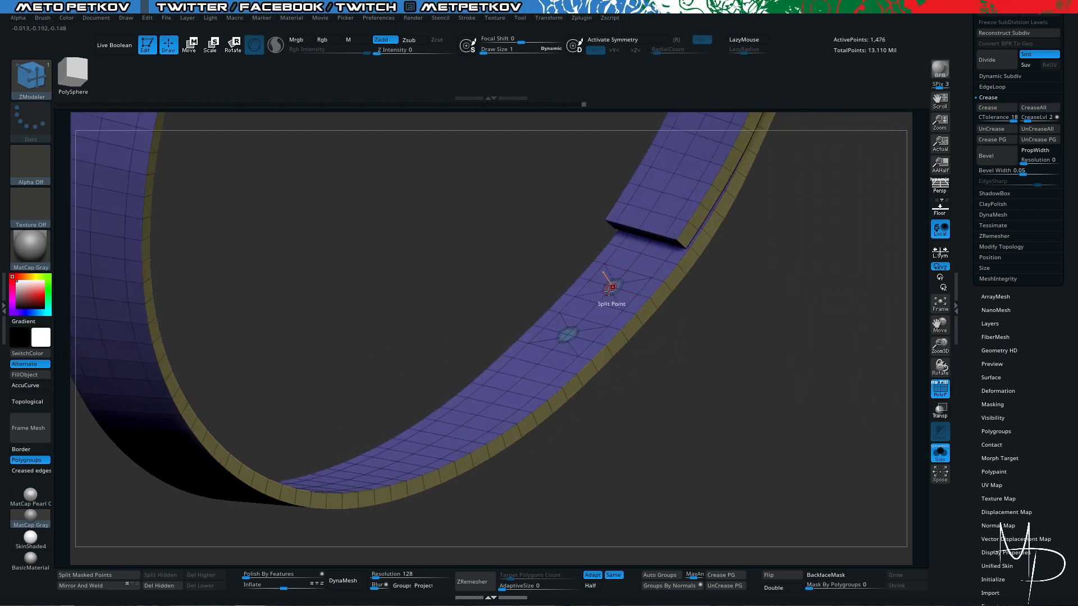
drag(694, 417, 529, 388)
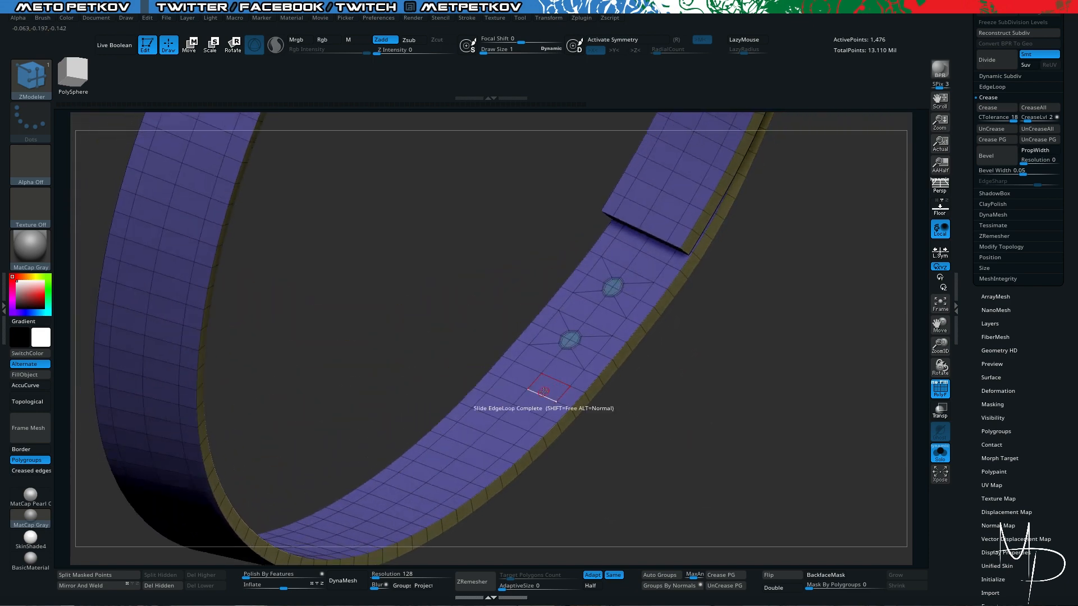
click(525, 390)
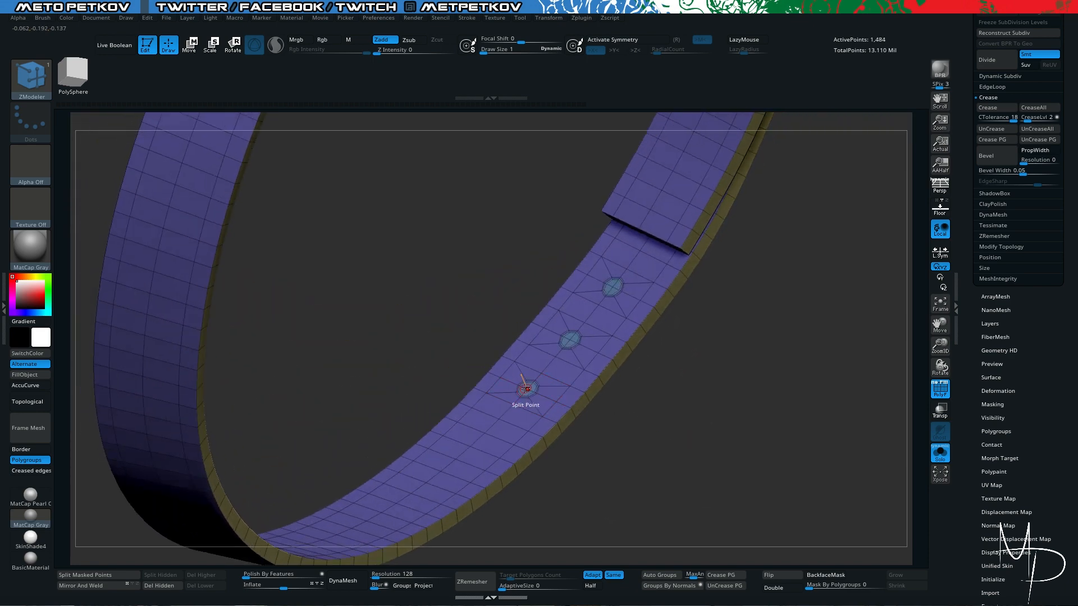
click(484, 433)
drag(635, 500, 641, 372)
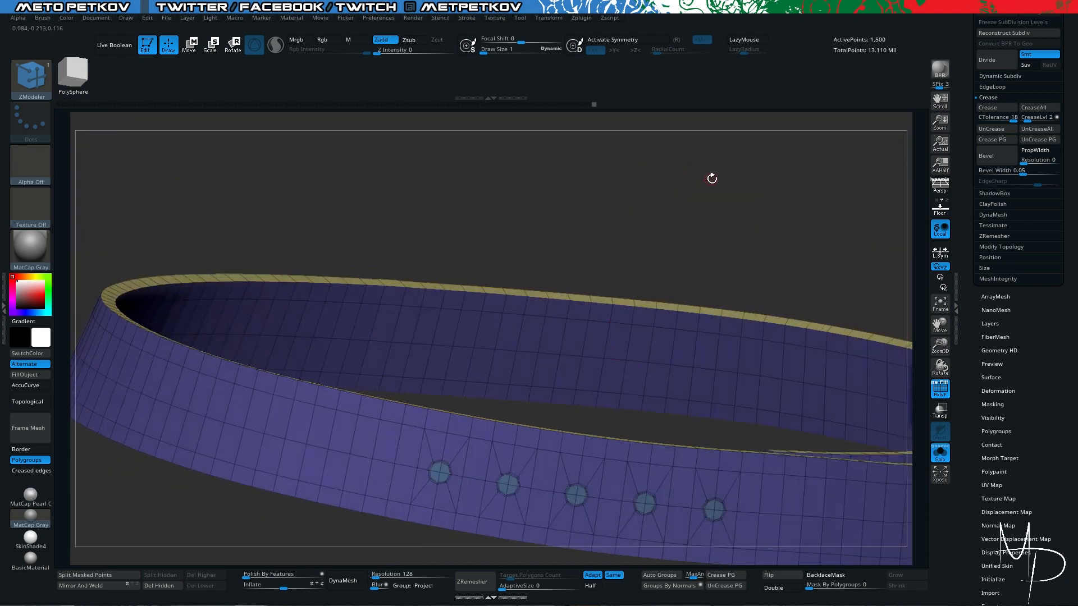
- Set the polygon action to QMesh with the Polygroup All target and push the split circles through the strap to open five holes
alt+drag(715, 202, 649, 1)
drag(677, 417, 624, 332)
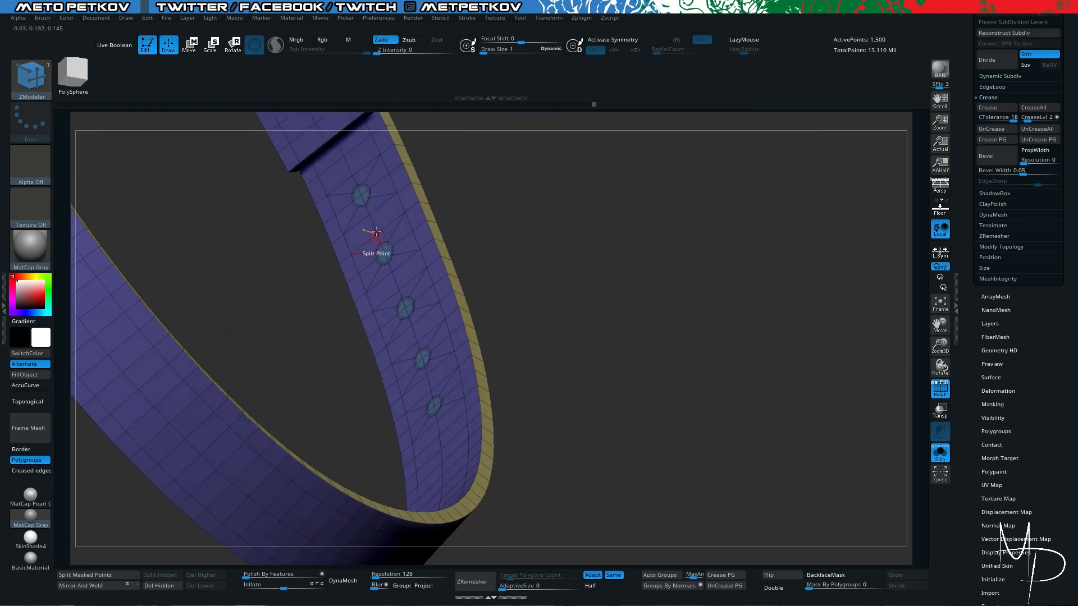
key(space)
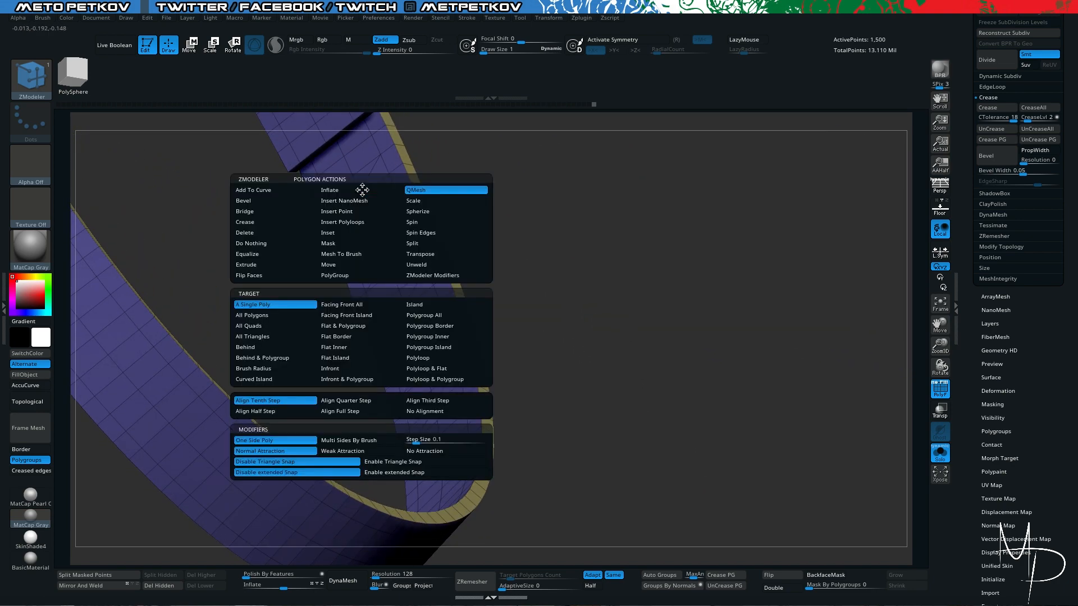
click(441, 318)
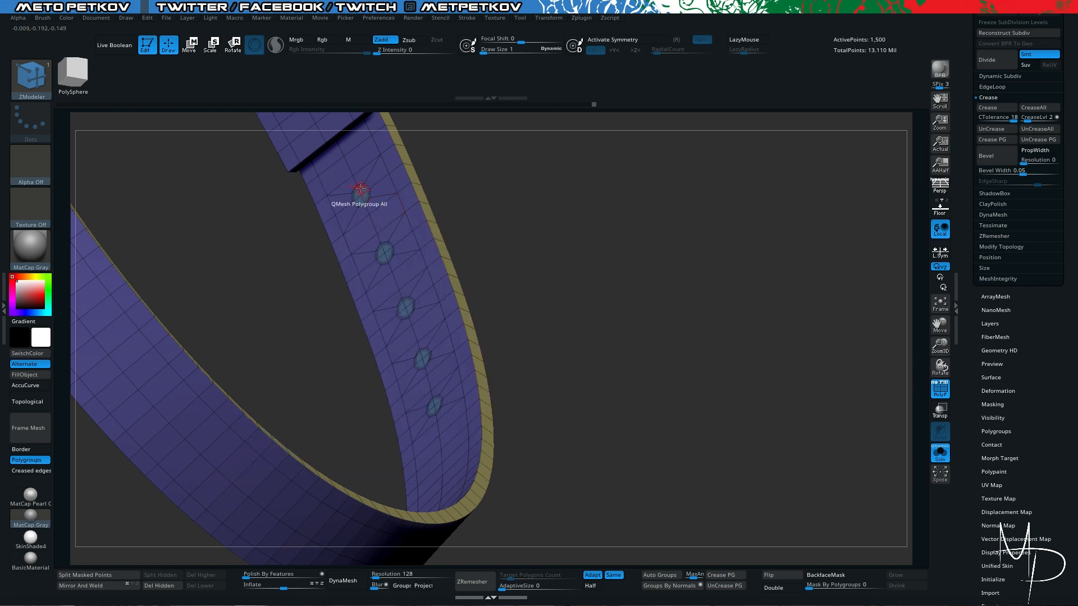
drag(362, 190, 395, 188)
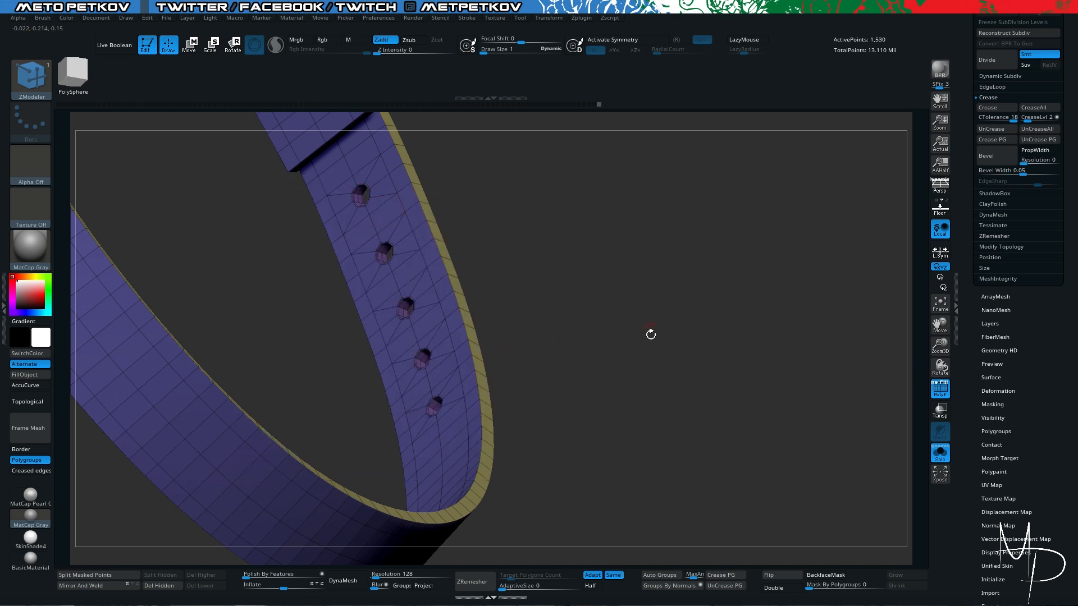
- Examine the belt holes with the buckle and coat, with smooth subdivision preview on and off, and in isolation
drag(651, 335, 726, 402)
key(alt+shift+s)
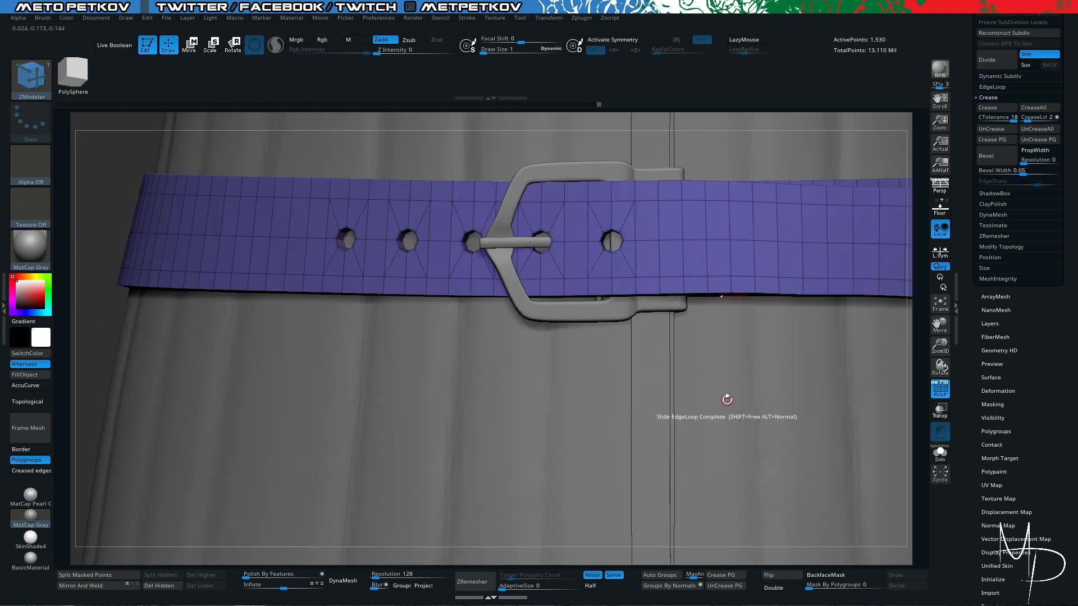
key(d)
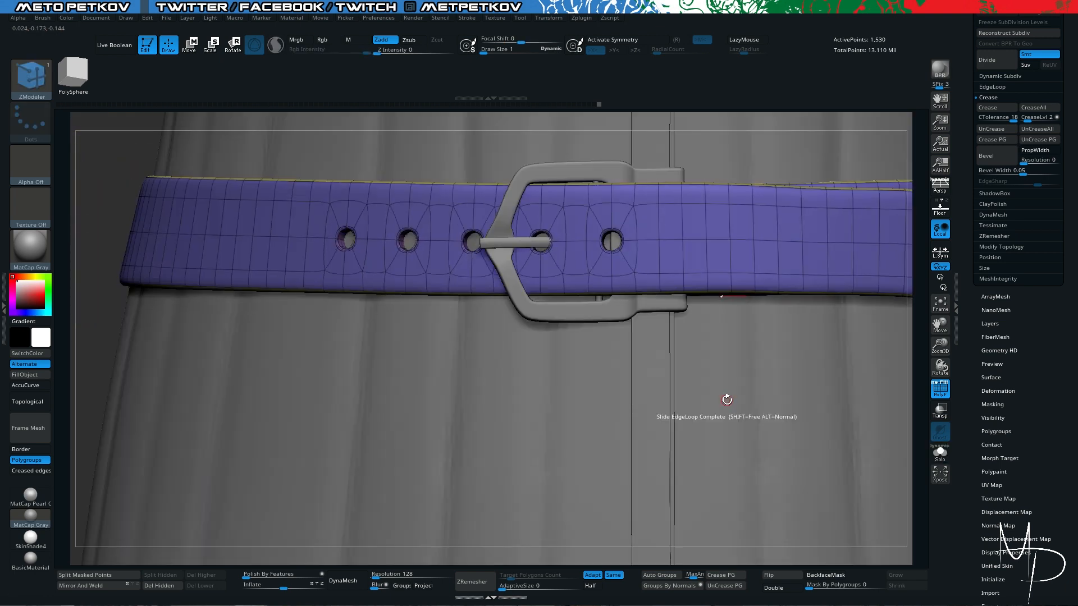
key(shift+d)
key(alt+shift+s)
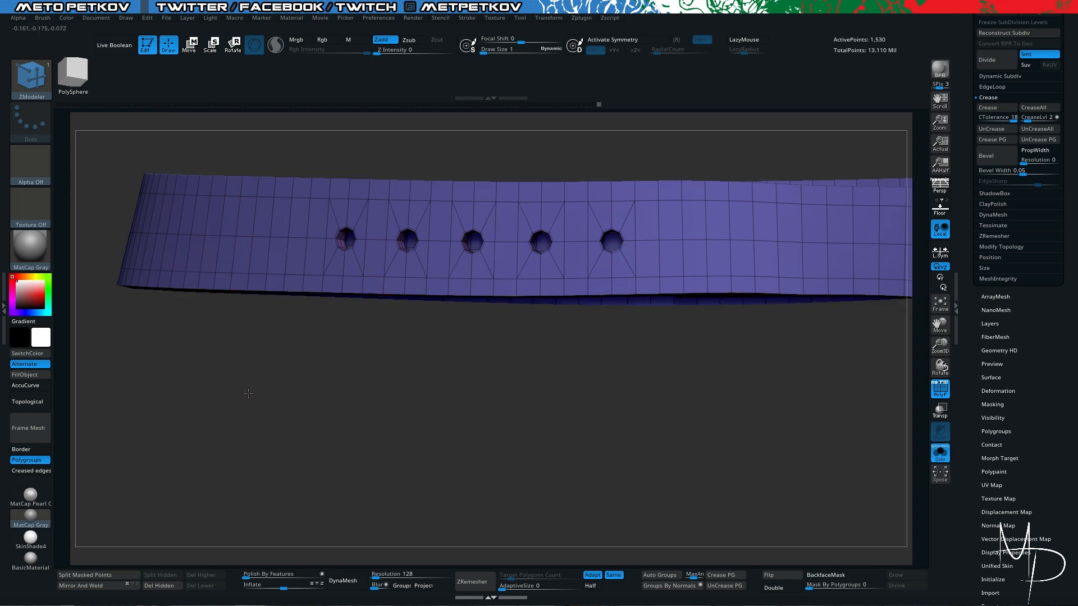
drag(248, 393, 366, 337)
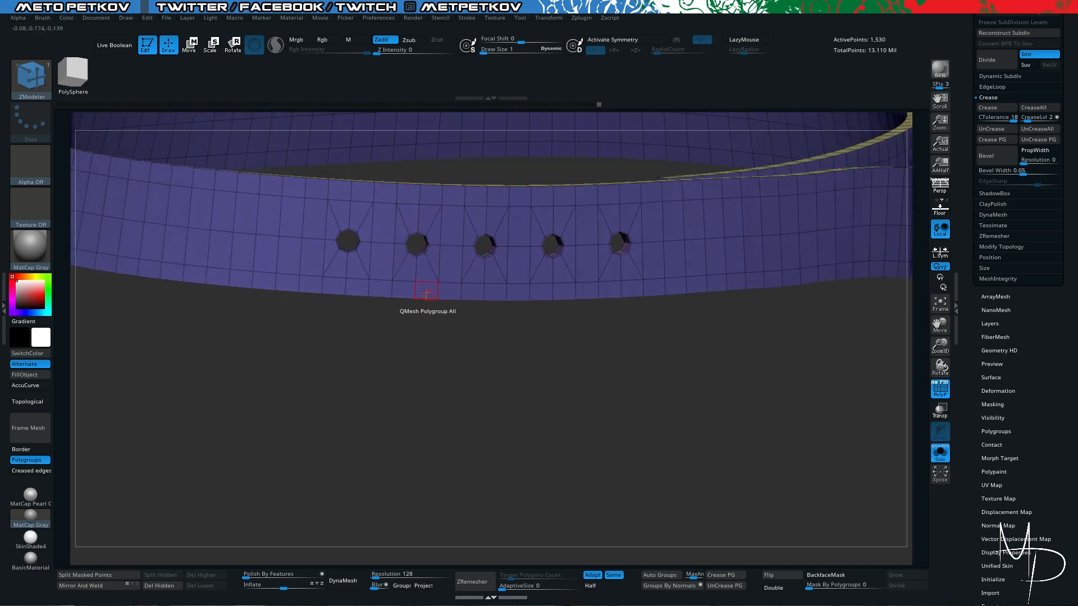
drag(426, 293, 397, 289)
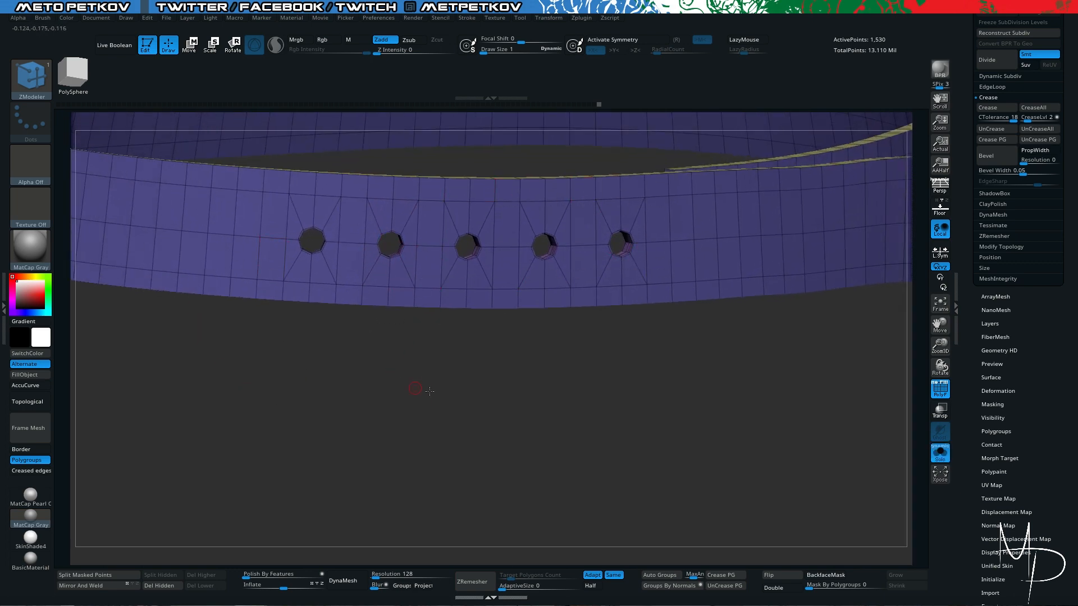
- Isolate the strap's main purple polygroup, hiding the strap's rim faces and the inner walls of the holes
drag(429, 391, 245, 320)
drag(335, 409, 366, 405)
ctrl+shift+click(426, 248)
drag(445, 395, 222, 428)
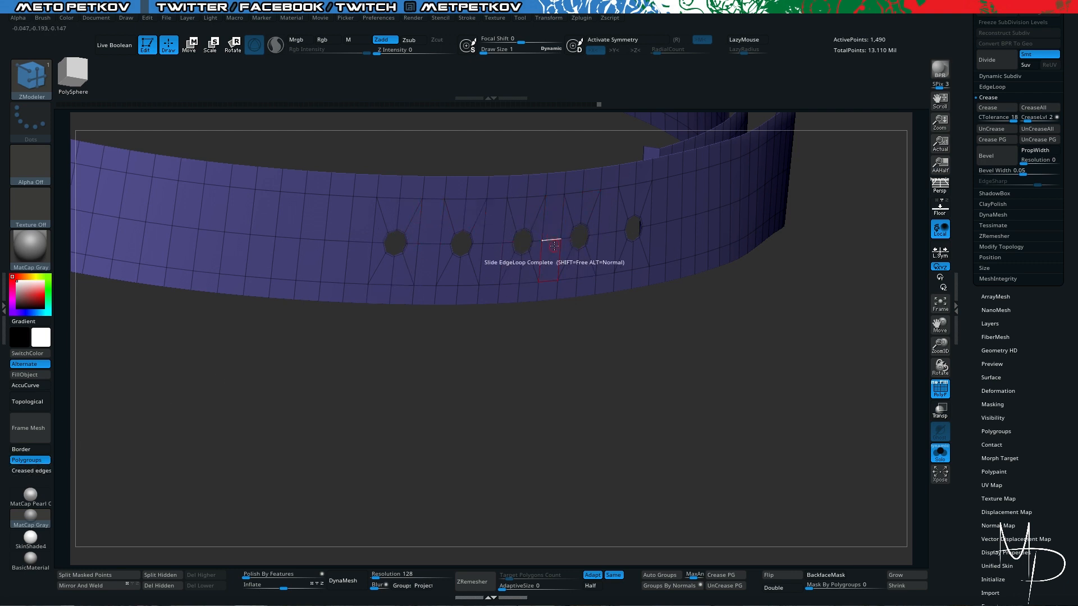
- Limit Frame Mesh to Border only and generate curves along the strap's open edges and hole outlines
drag(423, 440, 442, 451)
click(26, 459)
click(30, 470)
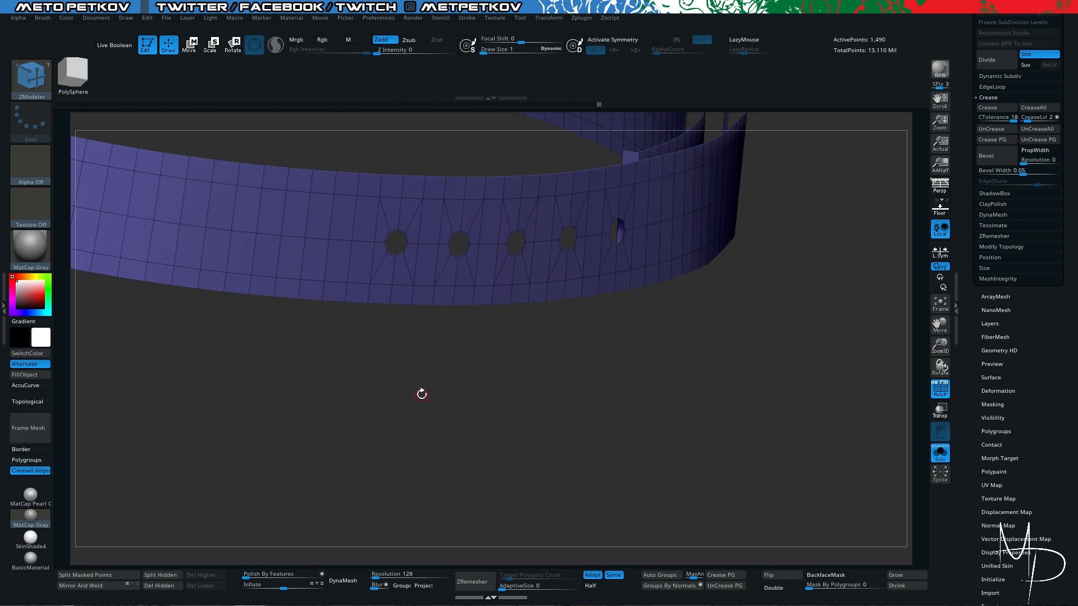
drag(422, 394, 407, 391)
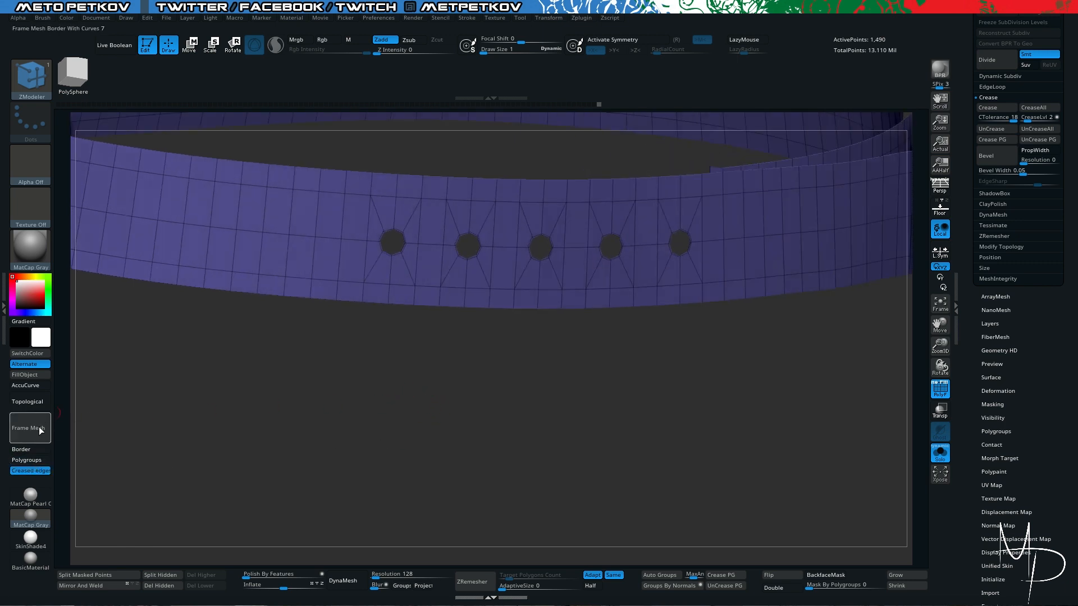
click(26, 472)
click(24, 460)
click(28, 460)
click(26, 450)
click(25, 439)
- Try to build curve-based trim with the CurveTube brush by framing the strap's borders and generating a tube around the second hole
drag(365, 411, 374, 415)
click(29, 73)
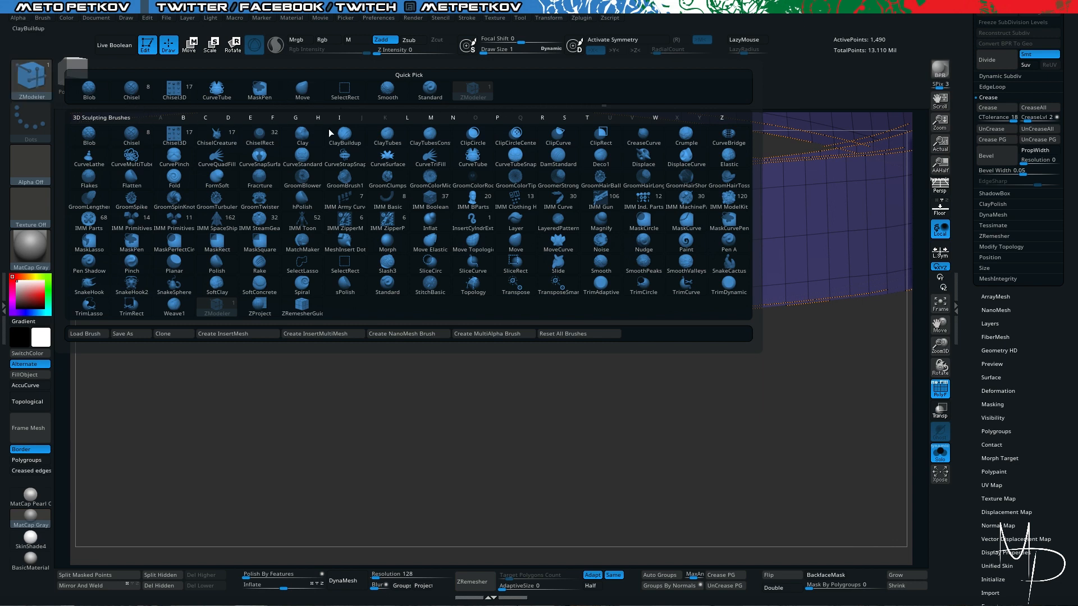
click(468, 164)
drag(392, 301, 345, 421)
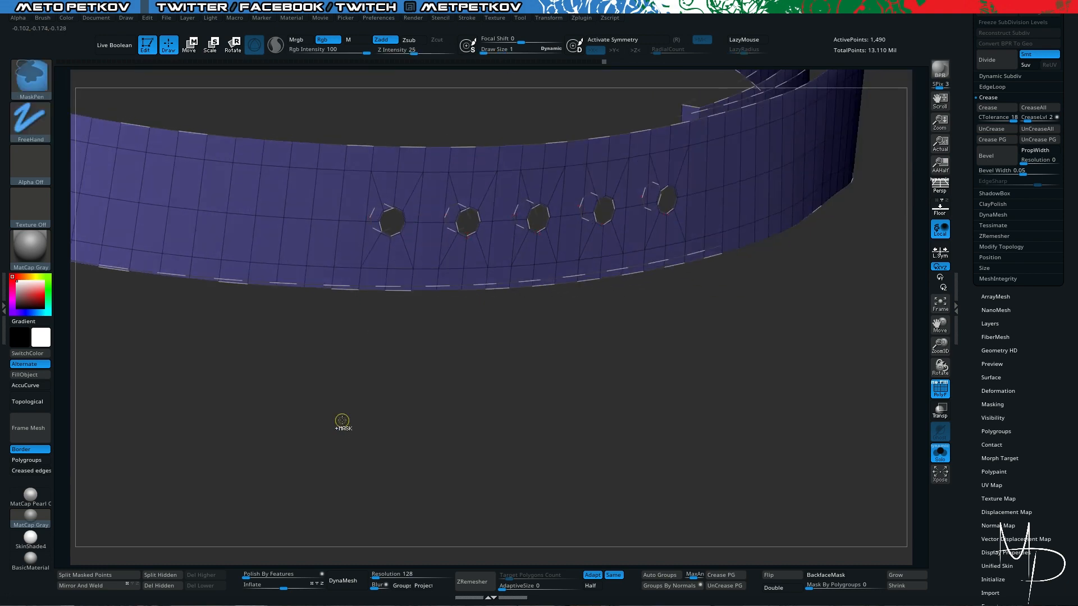
drag(157, 428, 147, 453)
click(23, 425)
drag(276, 453, 371, 418)
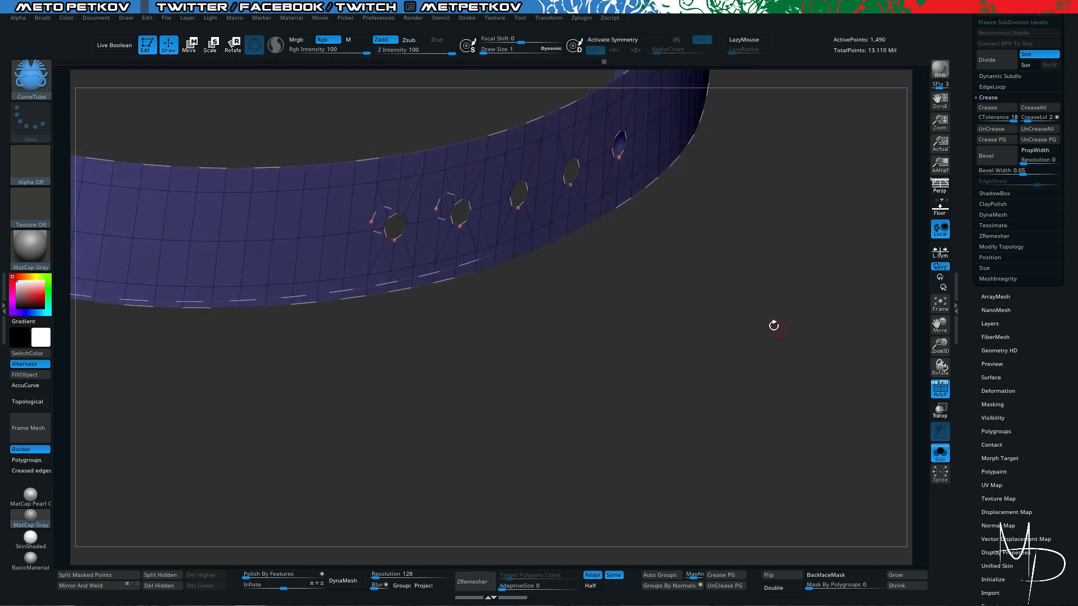
key(space)
click(753, 322)
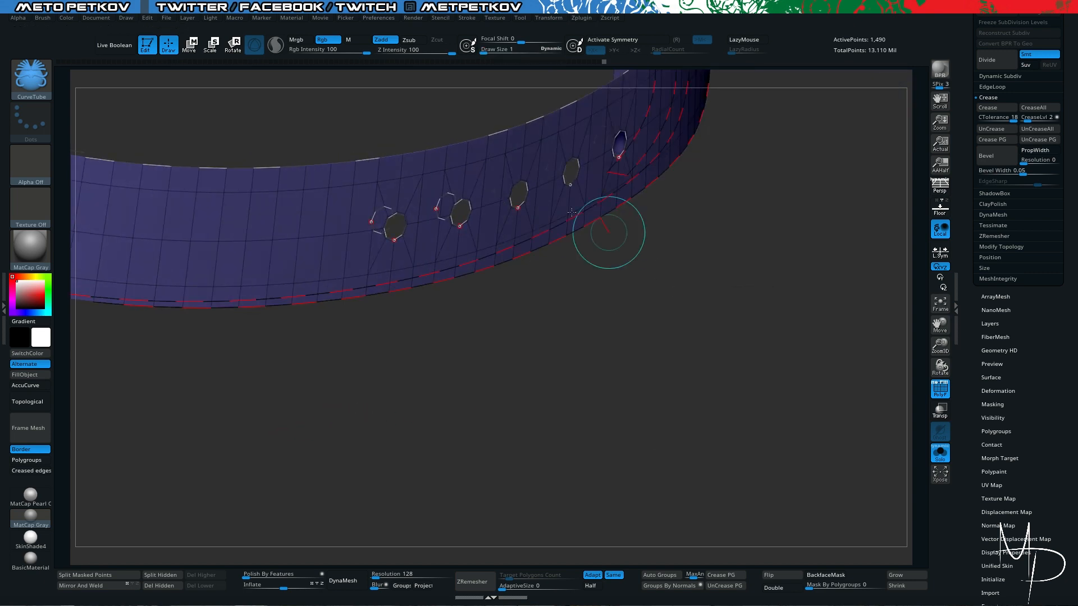
click(466, 200)
drag(565, 281, 564, 319)
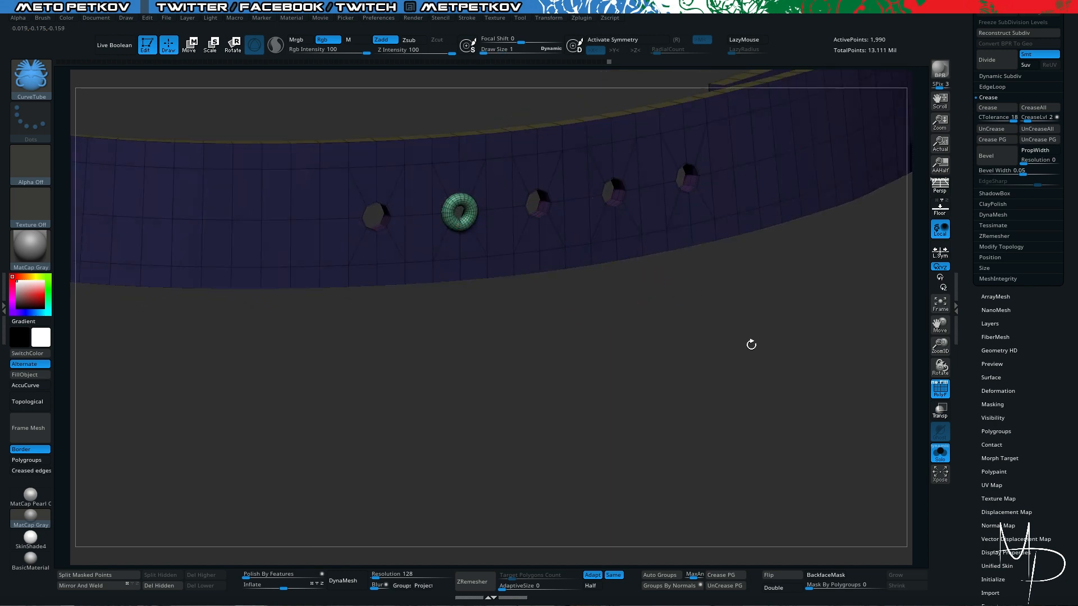
drag(750, 344, 732, 347)
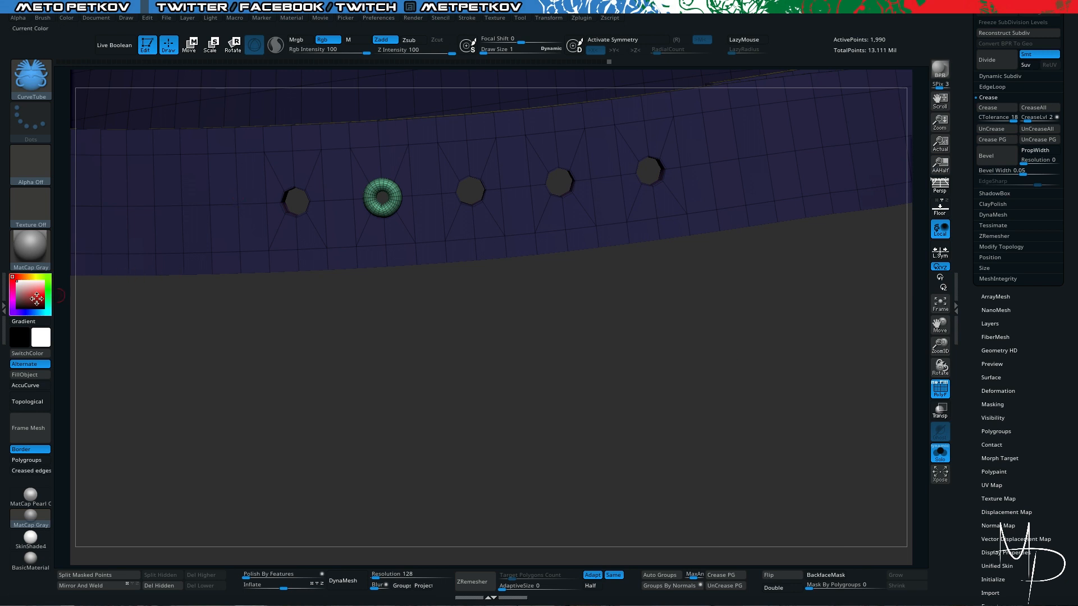
click(4, 308)
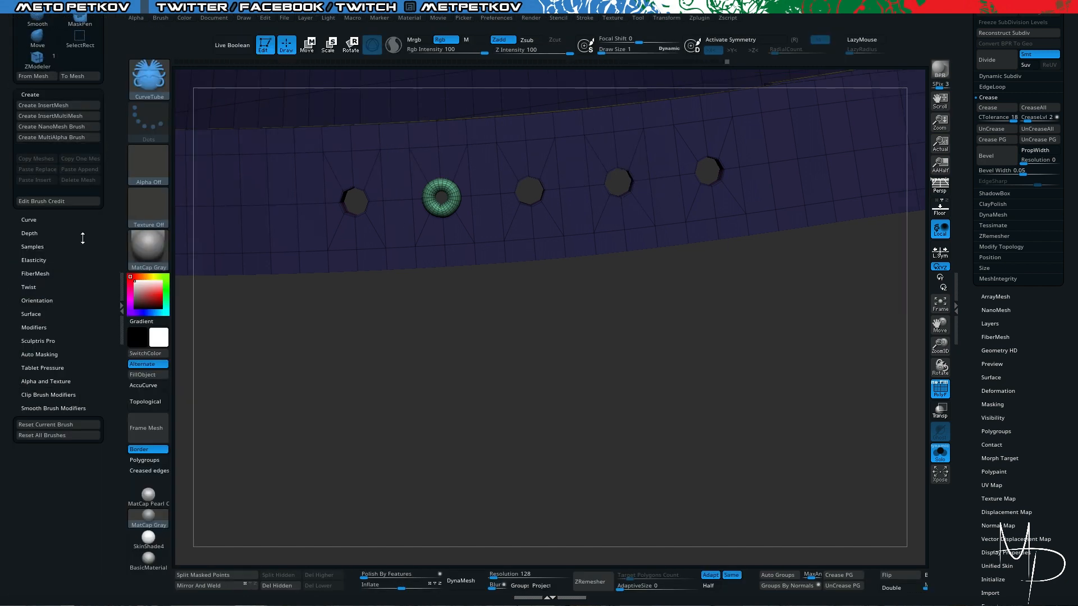
click(38, 328)
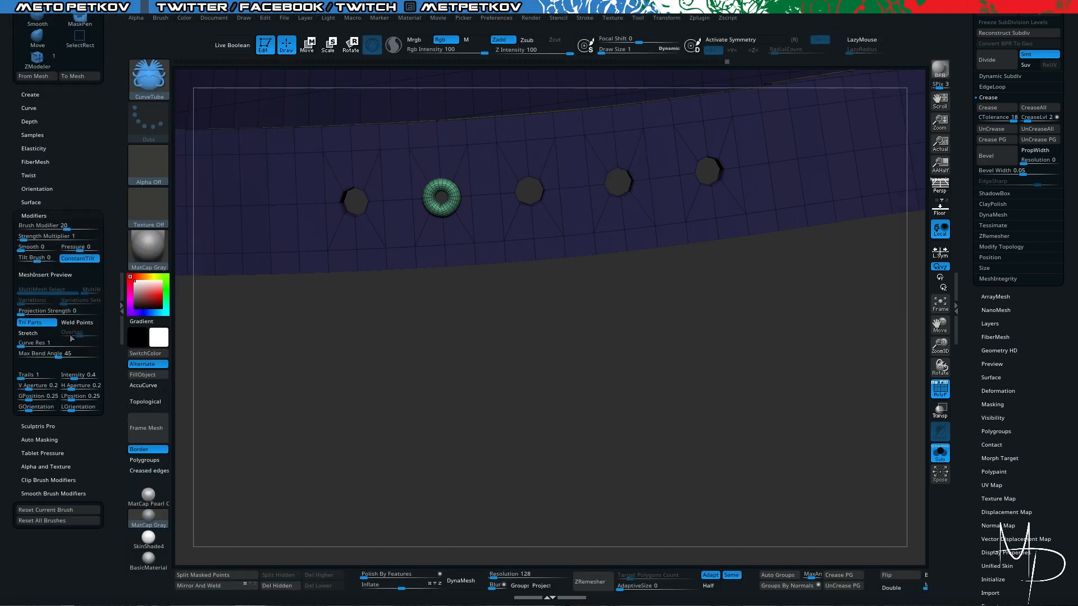
click(121, 292)
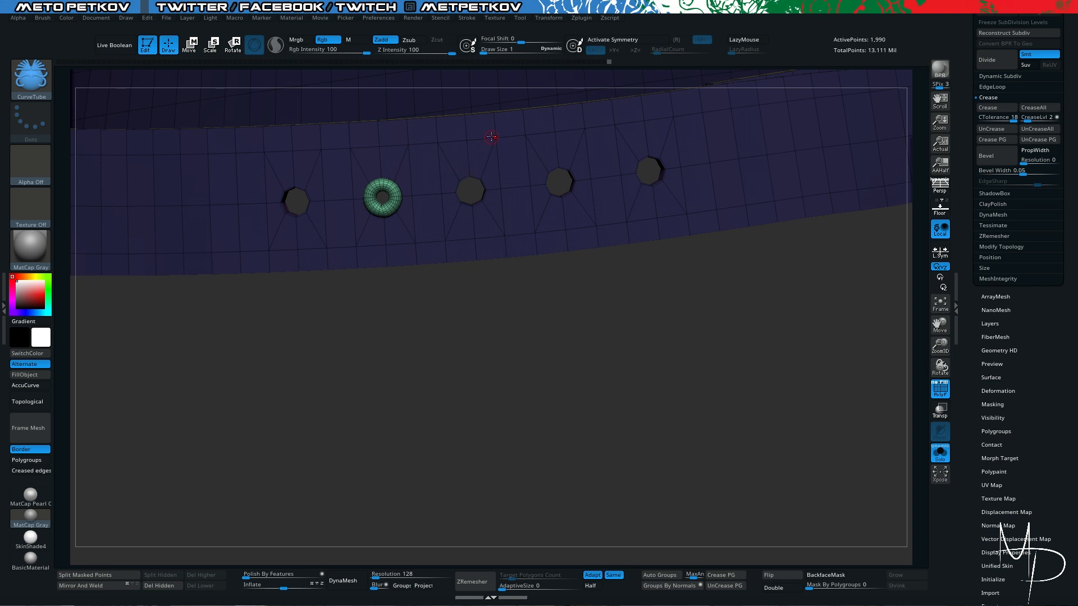
- Undo the tube and the border curves, and show the complete strap again
drag(543, 311, 551, 313)
key(ctrl)
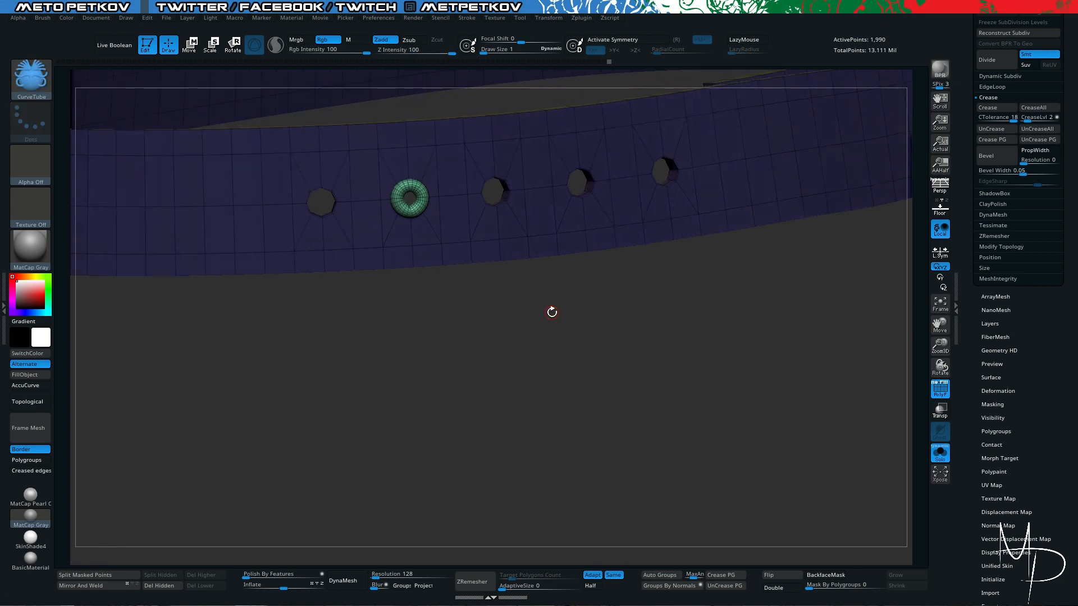
key(ctrl+z)
key(ctrl+z)
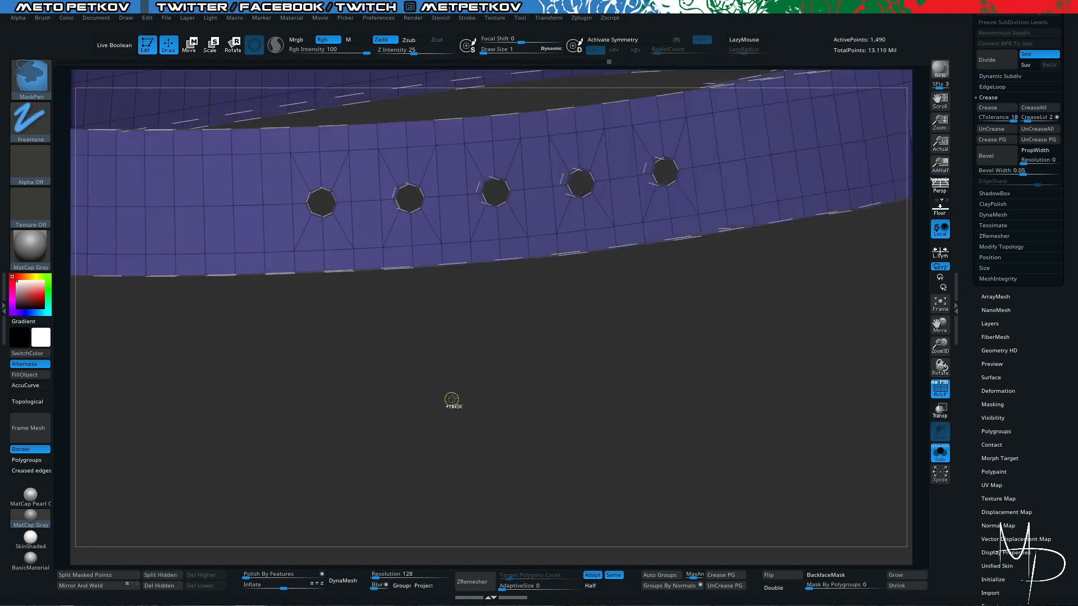
mouse_move(459, 386)
mouse_down()
mouse_move(436, 430)
mouse_move(462, 464)
mouse_up()
key(ctrl+z)
ctrl+shift+click(463, 408)
- Examine the strap's holes with smooth subdivision preview alongside the coat and buckle, and in isolation without smoothing
key(alt+s)
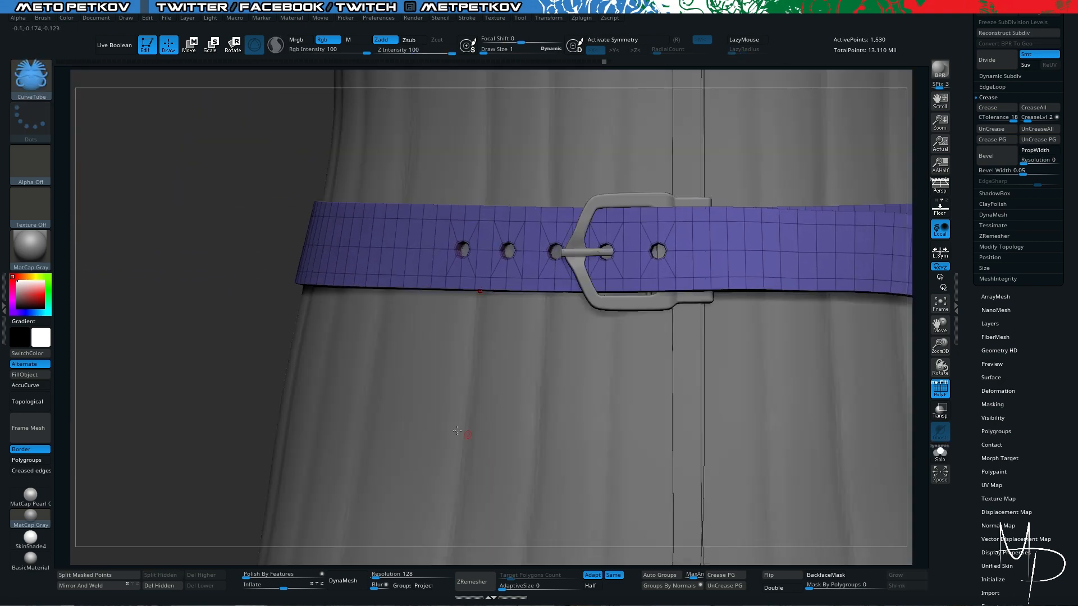
key(d)
drag(192, 230, 206, 259)
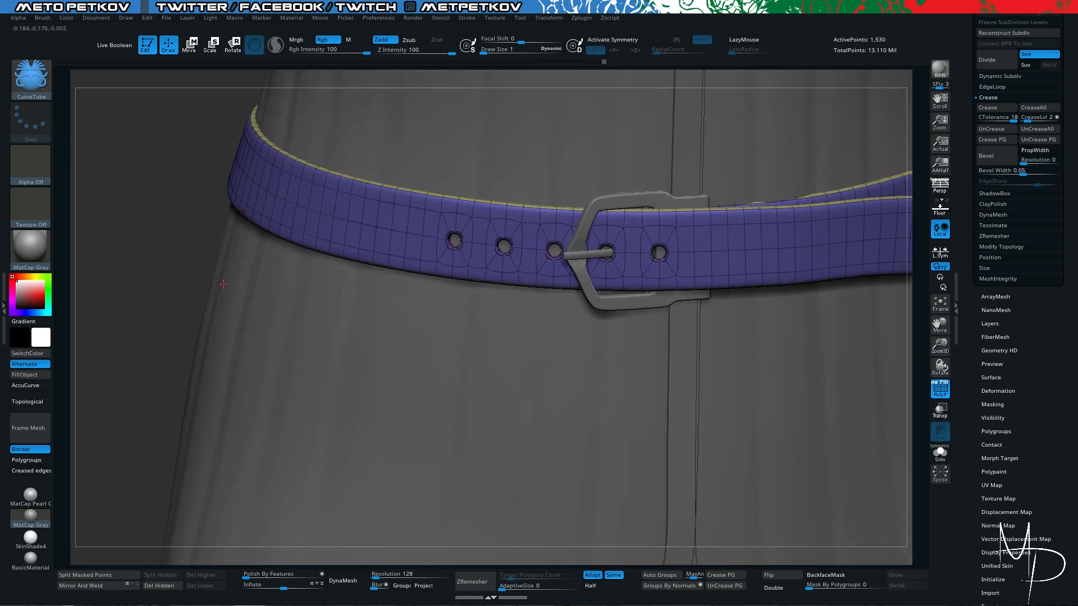
key(alt+s)
key(shift+d)
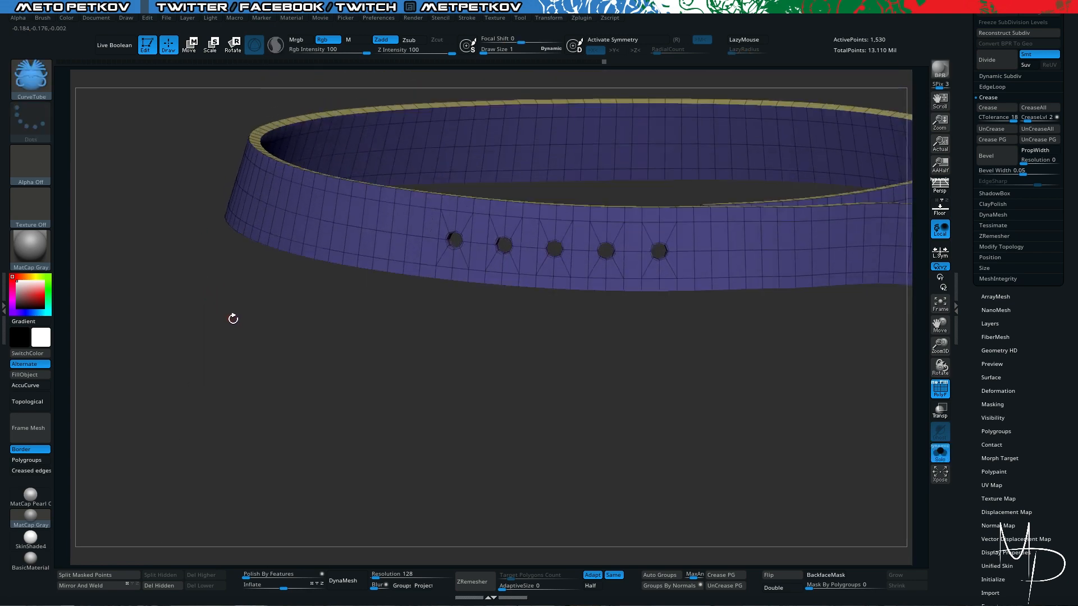
alt+drag(234, 319, 290, 353)
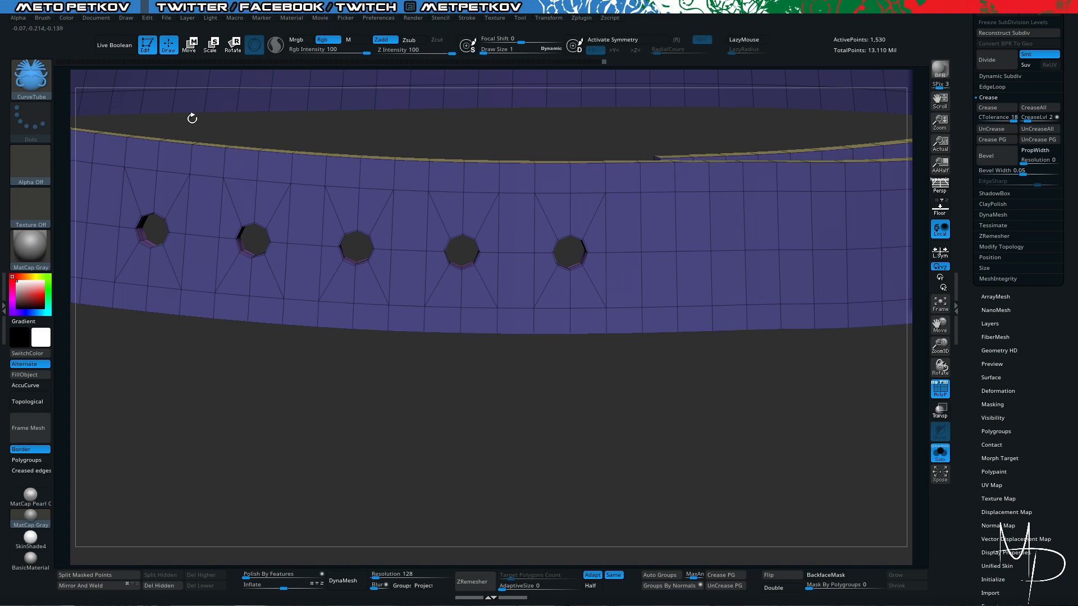
- Try to hide the outermost face row above the belt holes, plus the lower-edge faces next to the last hole
click(38, 82)
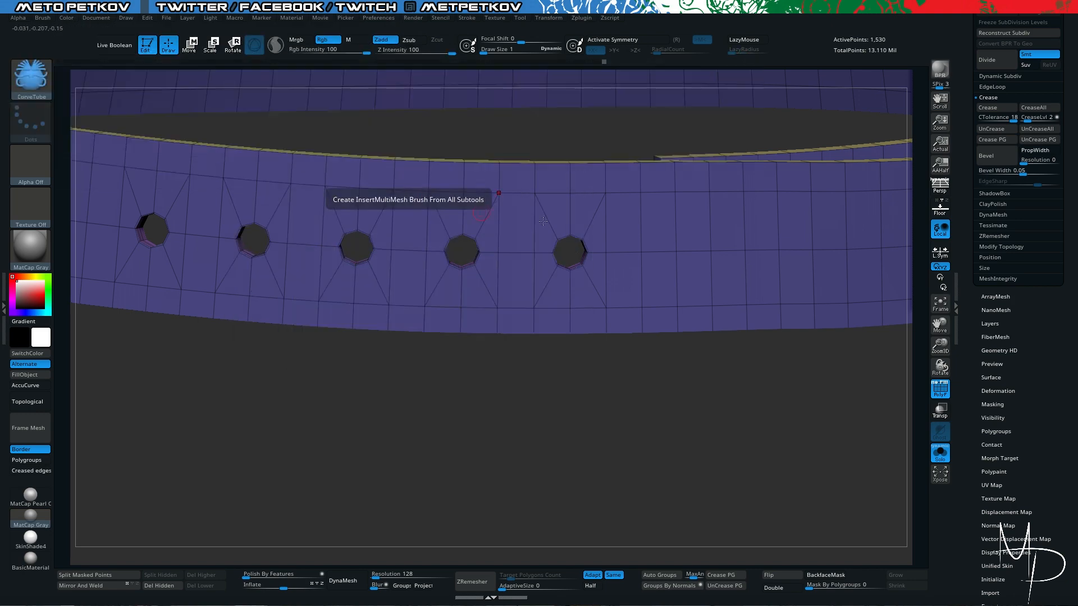
ctrl+shift+click(605, 179)
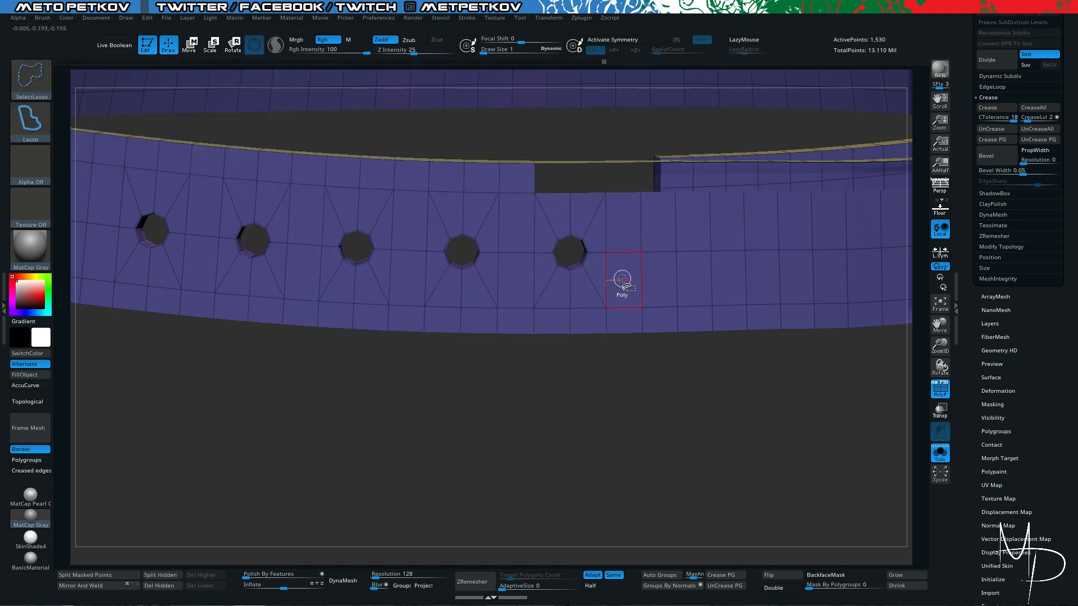
ctrl+shift+click(609, 322)
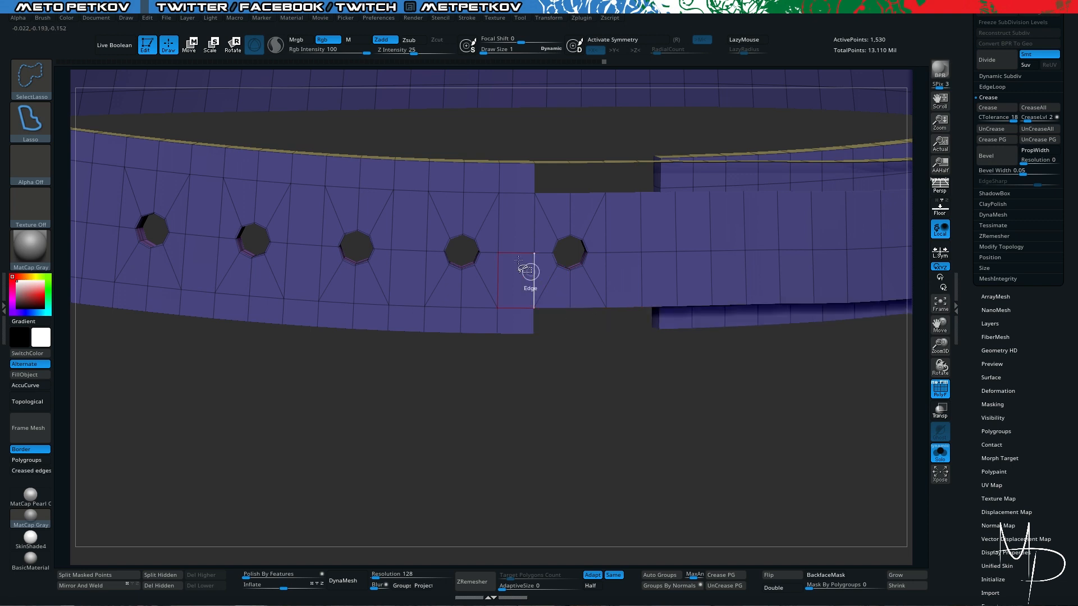
ctrl+shift+click(496, 179)
ctrl+shift+click(394, 175)
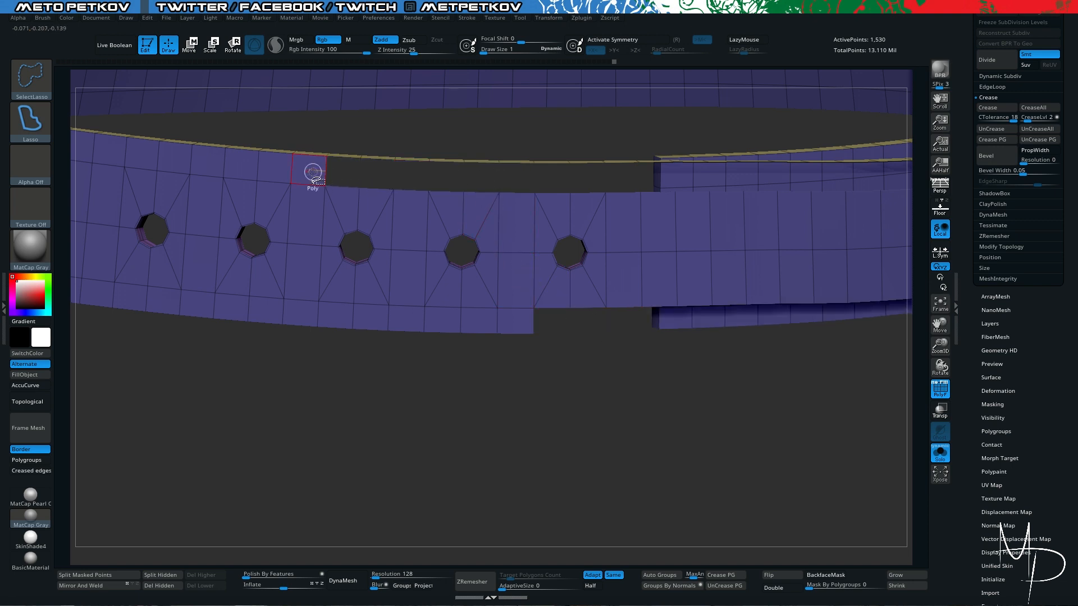
ctrl+shift+click(293, 169)
ctrl+shift+click(179, 163)
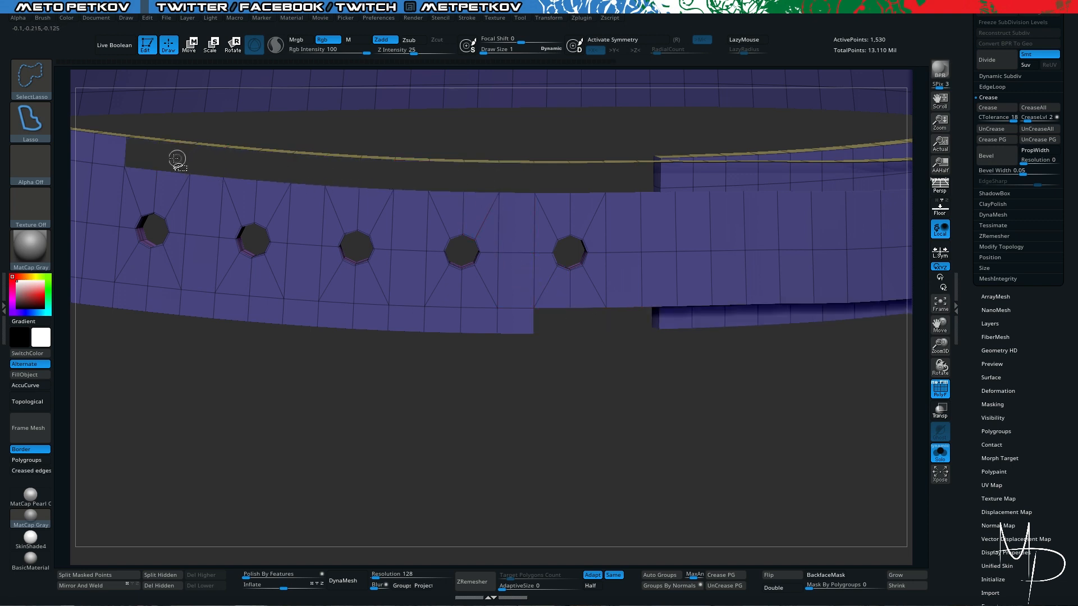
- Try to hide the remaining upper-edge faces and the outermost face row below the belt holes
alt+drag(369, 493, 576, 490)
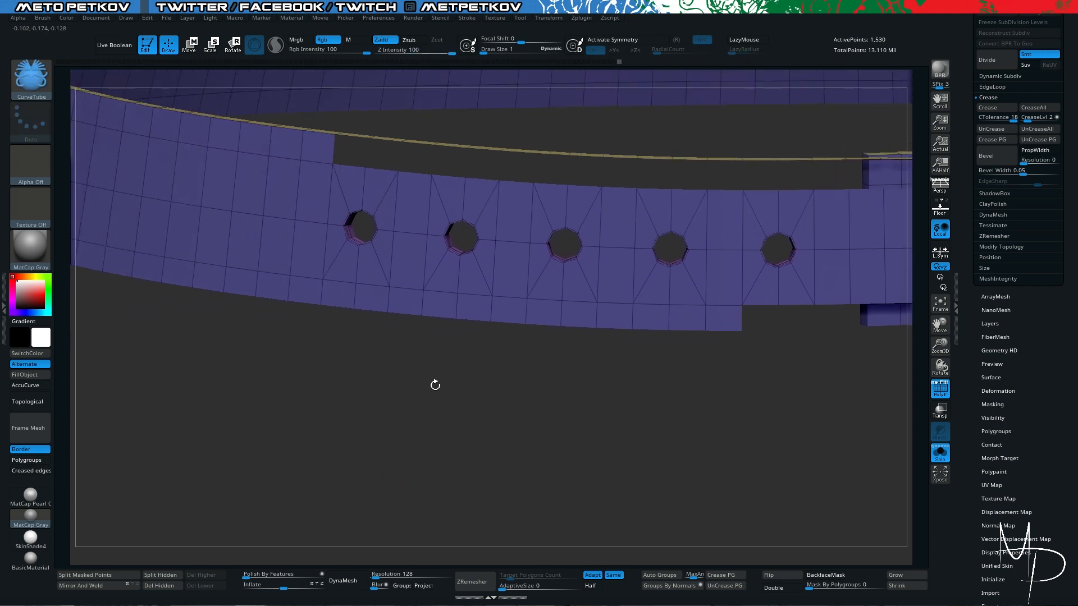
ctrl+shift+click(279, 141)
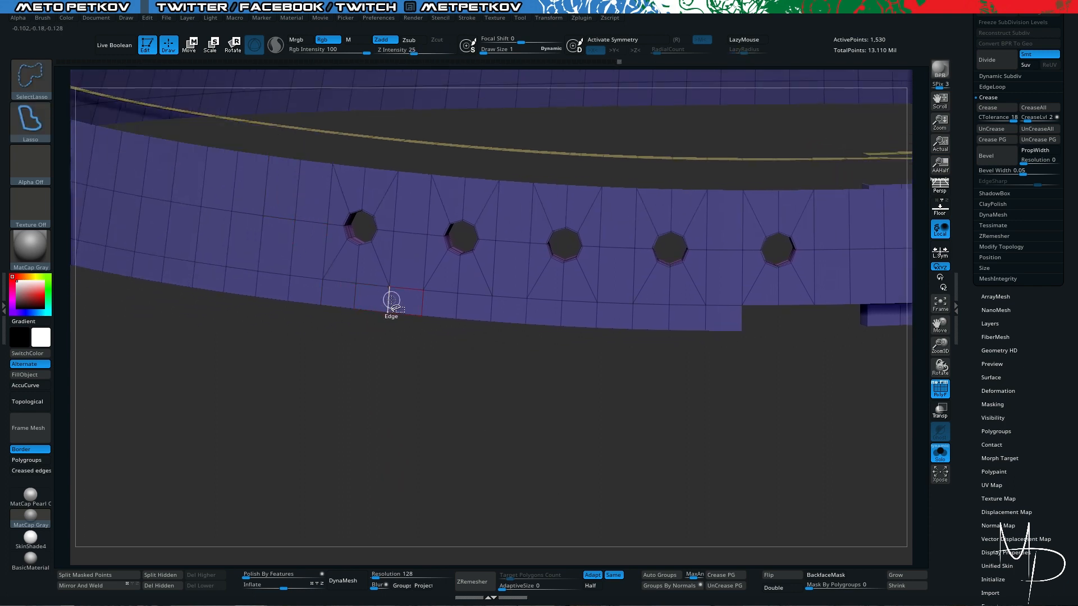
ctrl+shift+click(392, 302)
ctrl+shift+click(466, 310)
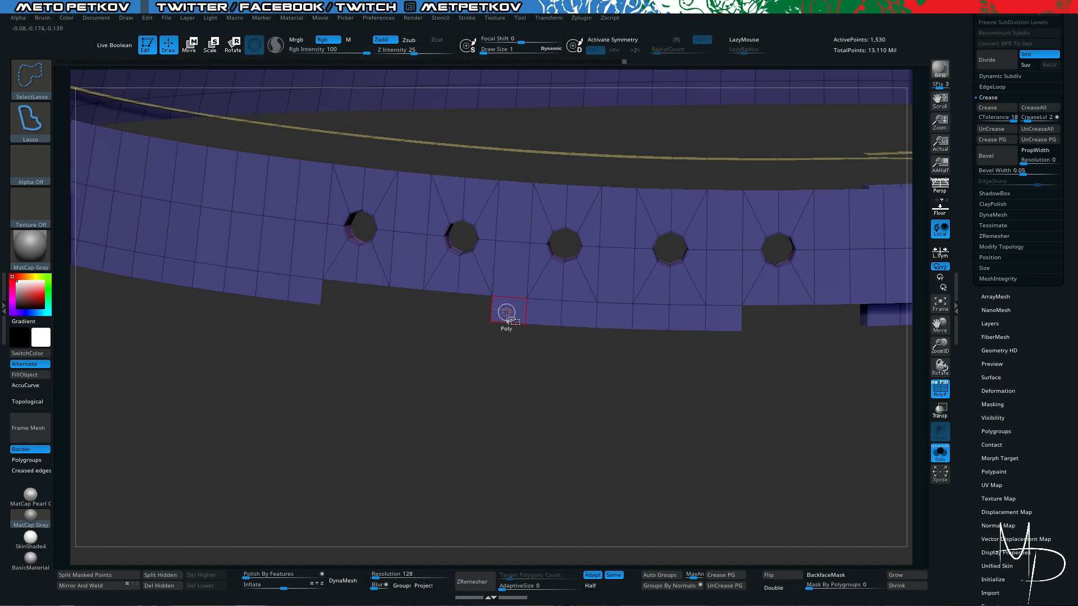
ctrl+shift+click(527, 311)
ctrl+shift+click(628, 314)
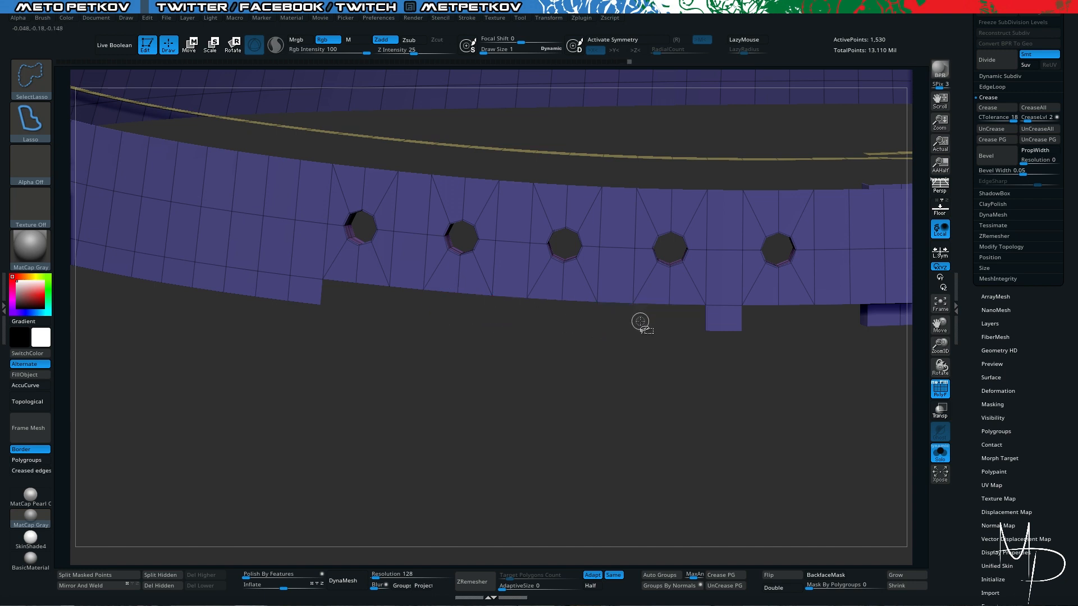
ctrl+shift+click(744, 325)
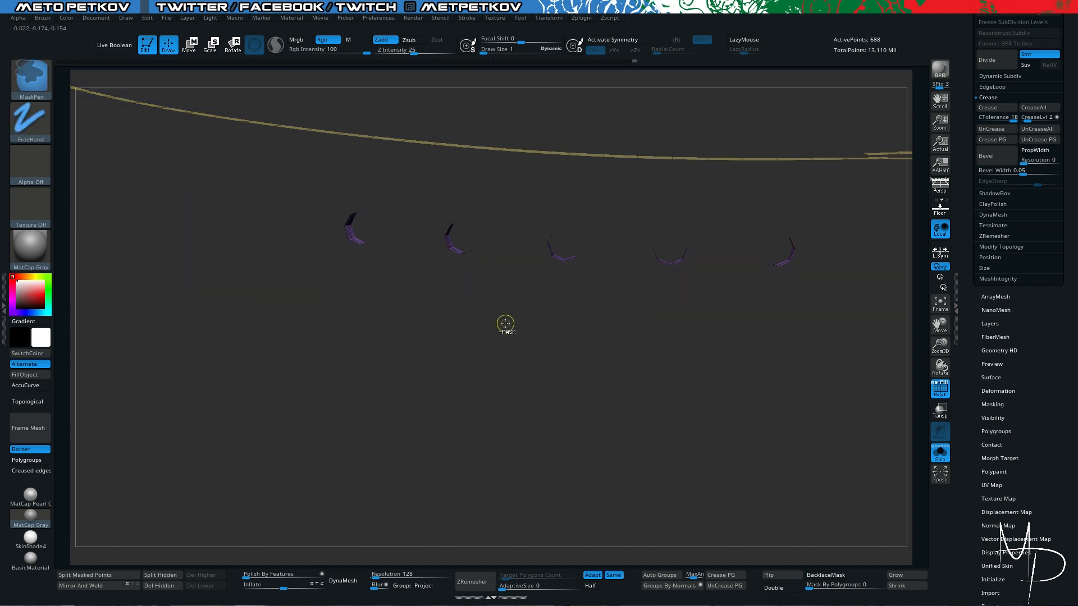
- Undo the hiding of the strap's upper and lower face rows
key(ctrl+z)
key(ctrl+z)
key(ctrl+z)
key(ctrl+z)
key(ctrl+z)
key(ctrl+z)
key(ctrl+z)
key(ctrl+z)
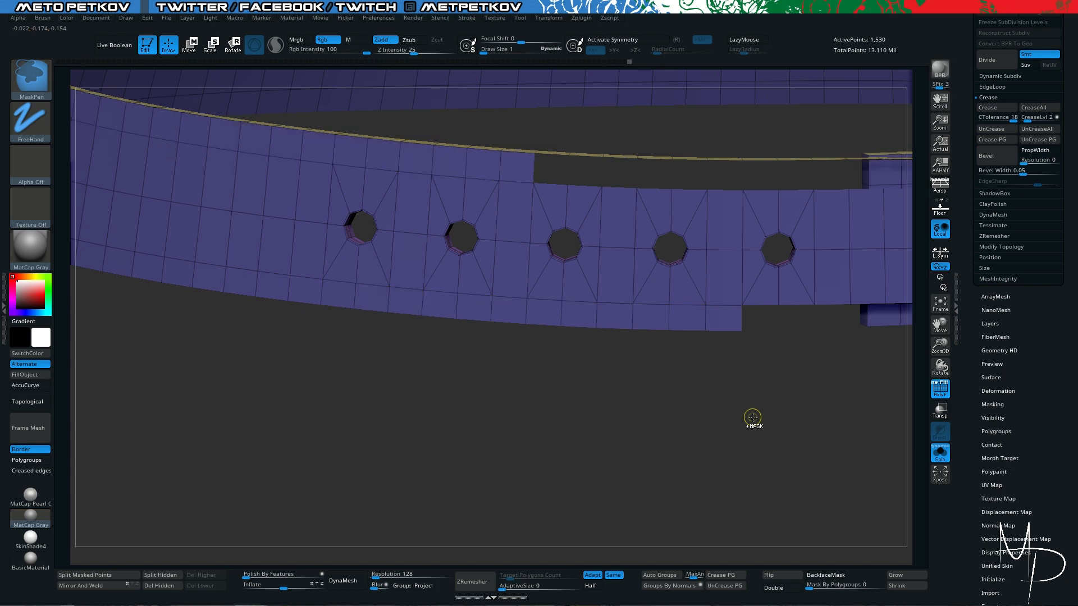
key(ctrl+z)
key(ctrl+z)
- Select the character1_28 strap subtool and roll its undo history back to the version without horizontal loops and holes
mouse_move(765, 426)
alt+mouse_down()
mouse_move(725, 436)
mouse_move(503, 407)
alt+mouse_up()
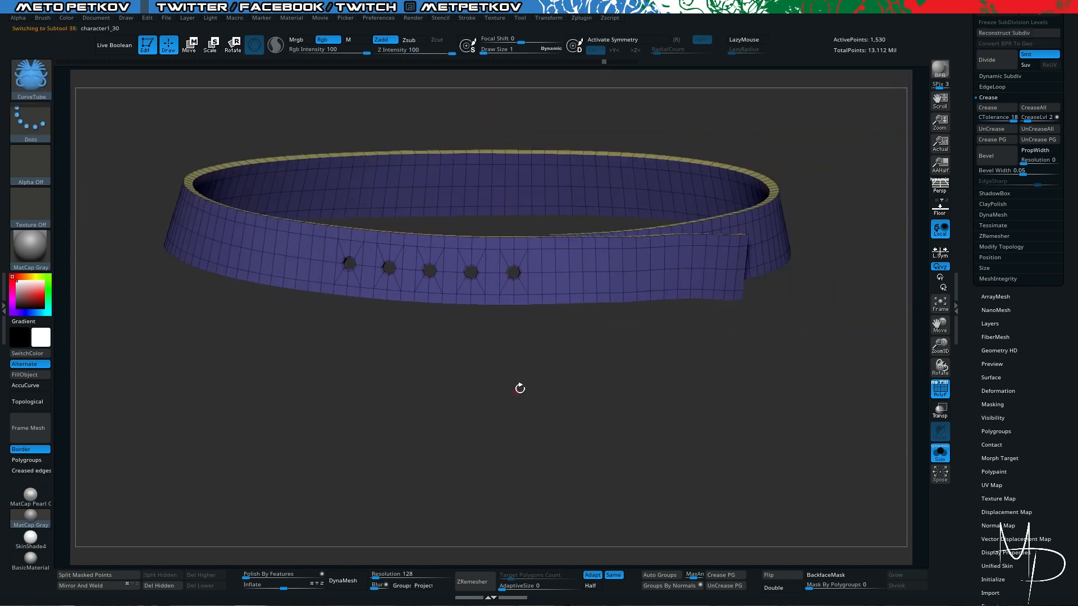
drag(967, 67, 972, 129)
click(996, 102)
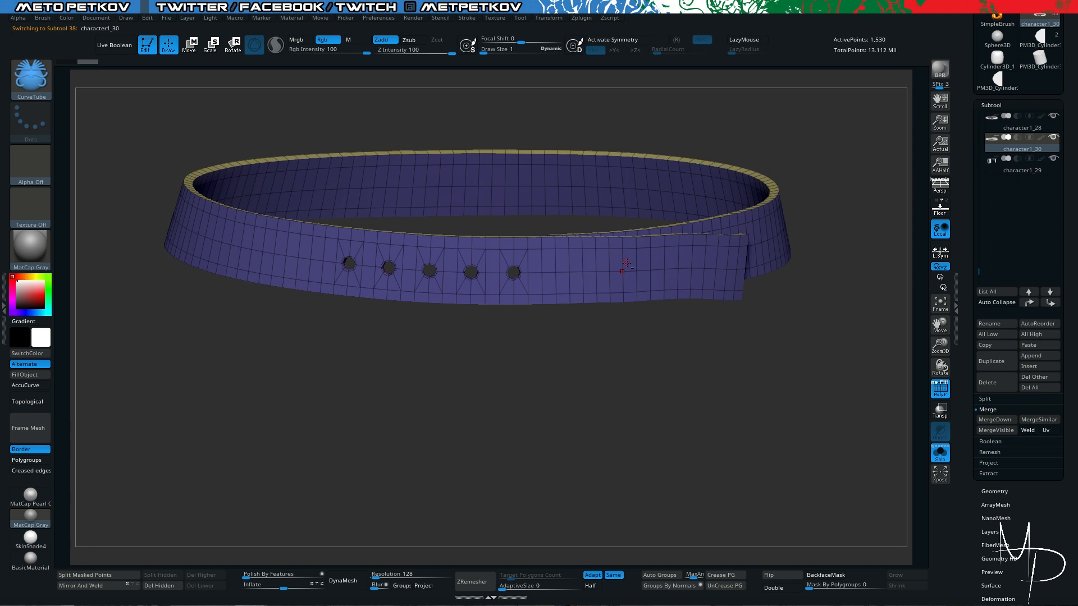
click(1033, 127)
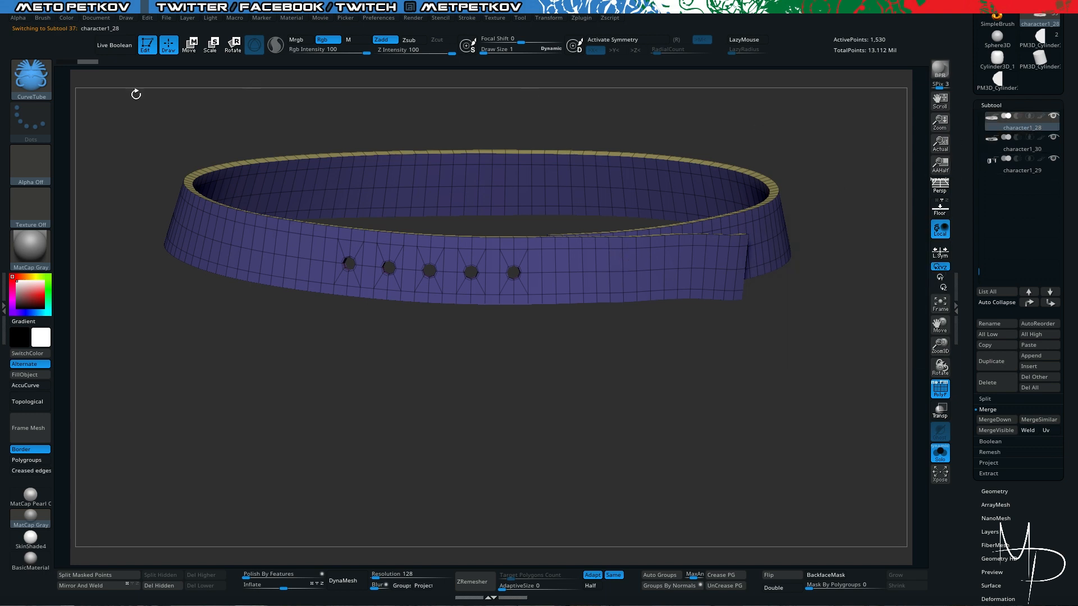
mouse_move(605, 62)
mouse_down()
mouse_move(540, 66)
mouse_move(554, 66)
mouse_up()
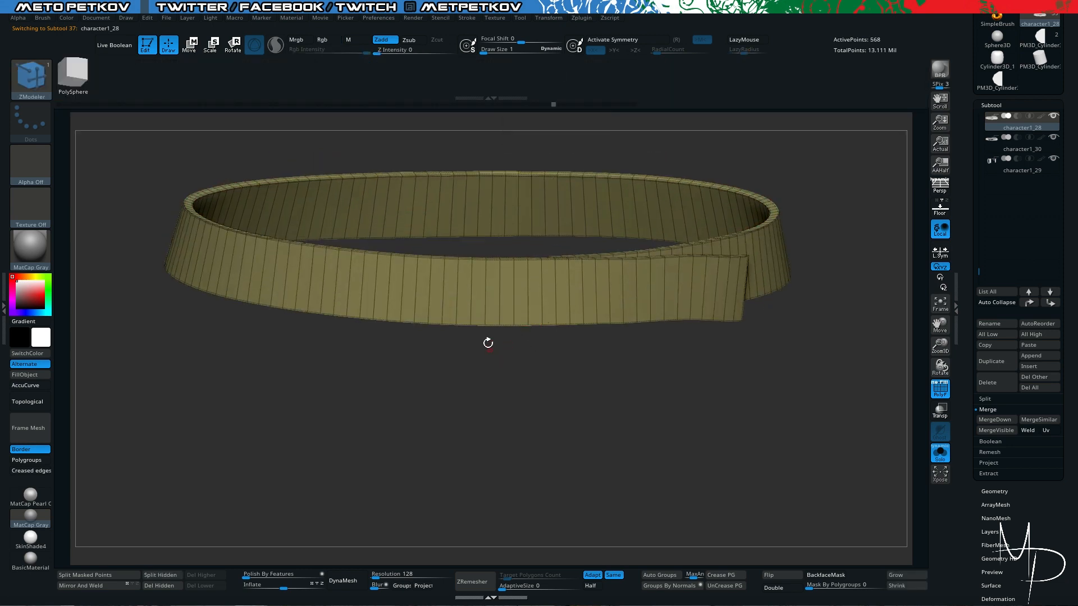
- Set the ZModeler edge action to insert multiple edge loops with interactive resolution
key(space)
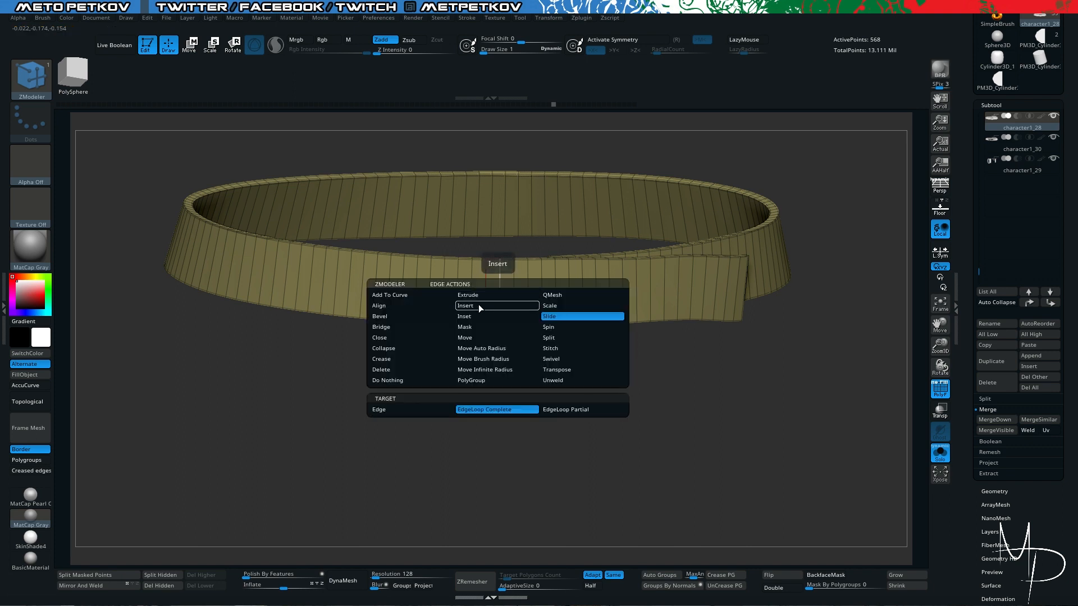
click(480, 306)
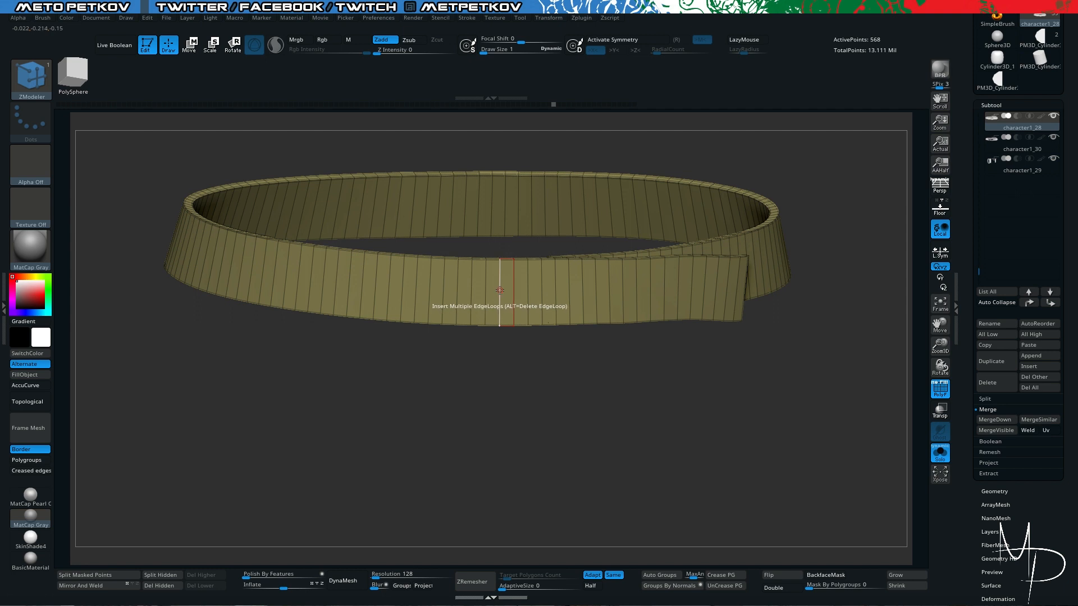
click(500, 287)
click(508, 313)
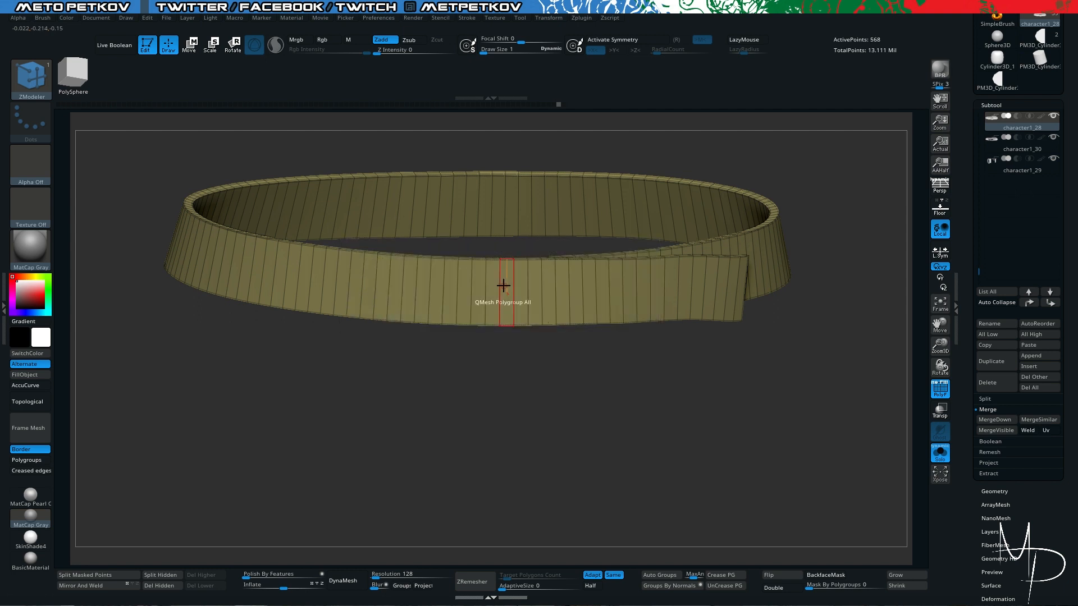
key(space)
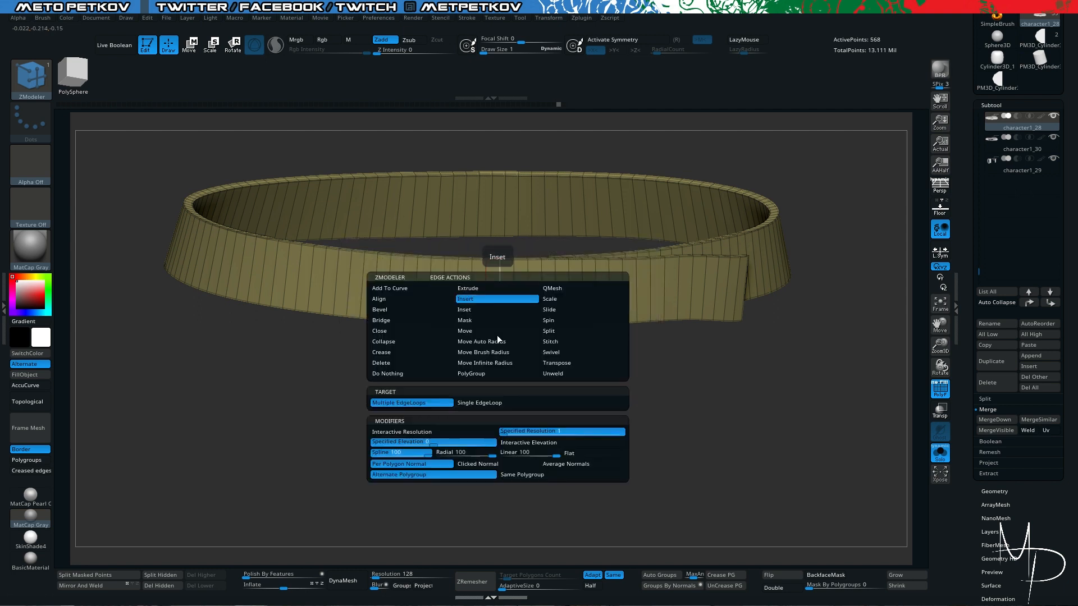
click(516, 442)
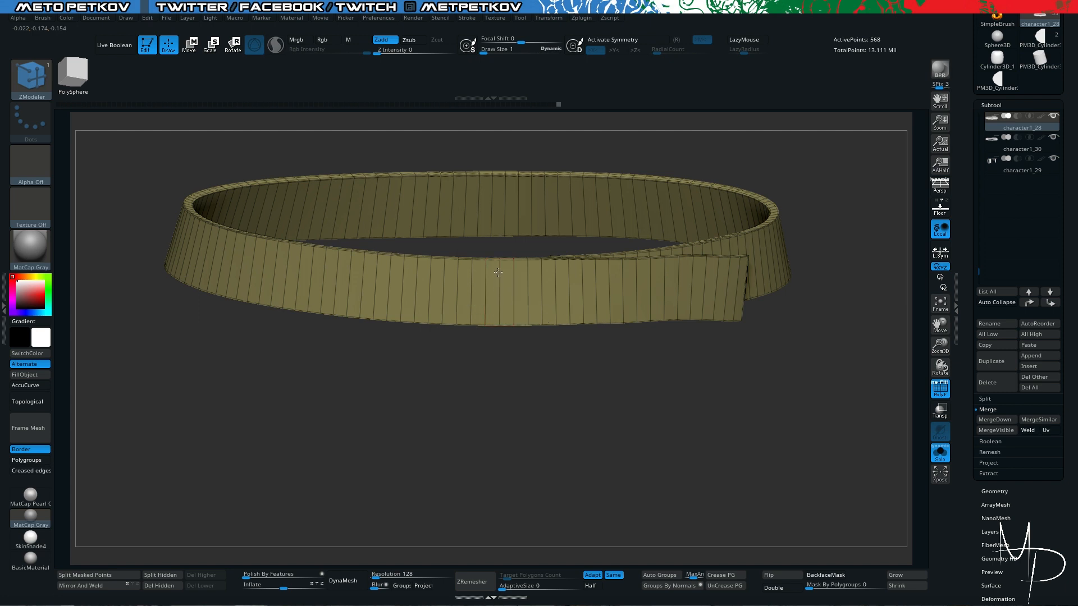
- Turn on dynamic subdivision for the strap and insert eight evenly spaced horizontal edge loops around it
click(165, 587)
key(d)
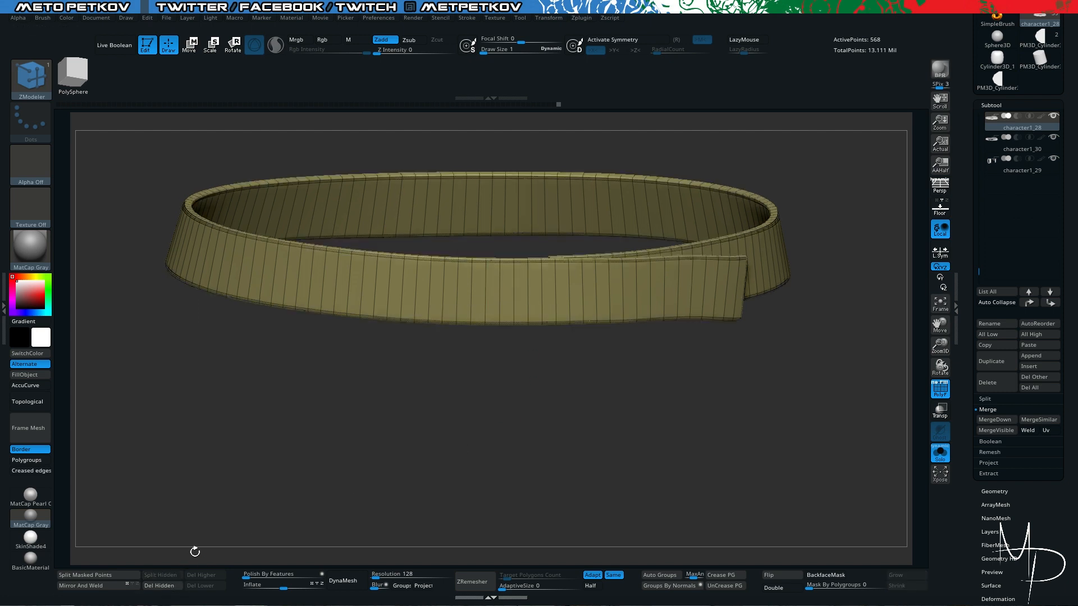
drag(515, 293, 515, 283)
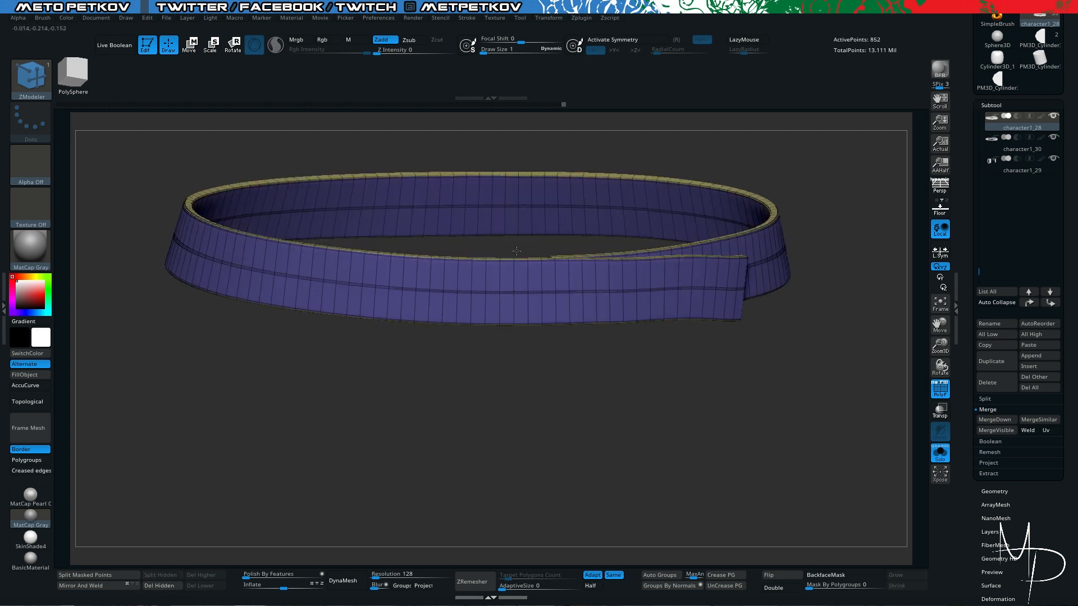
key(ctrl+z)
key(space)
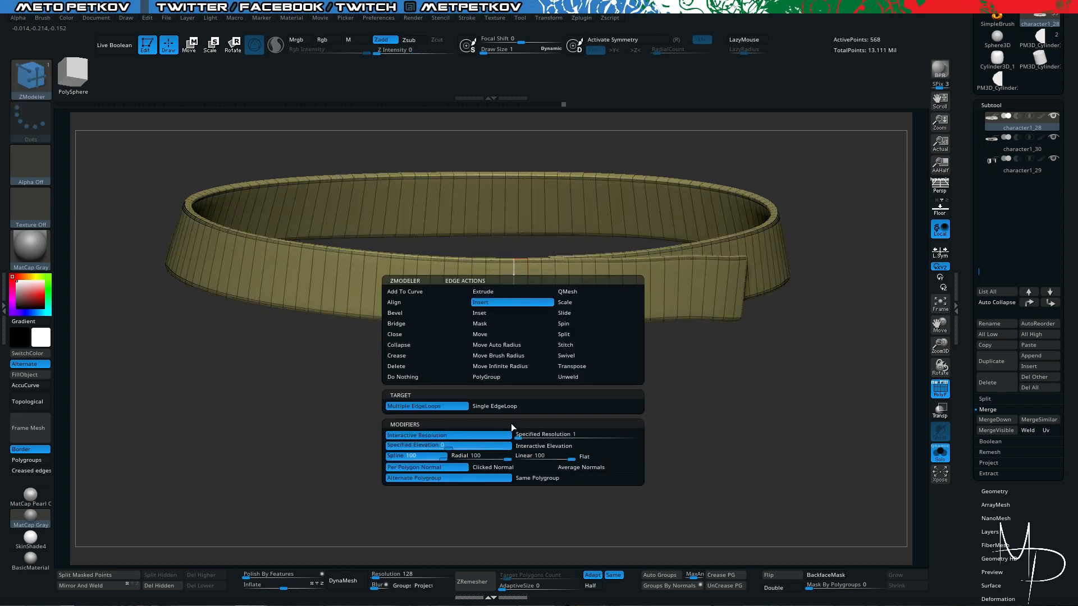
click(519, 303)
drag(515, 293, 513, 255)
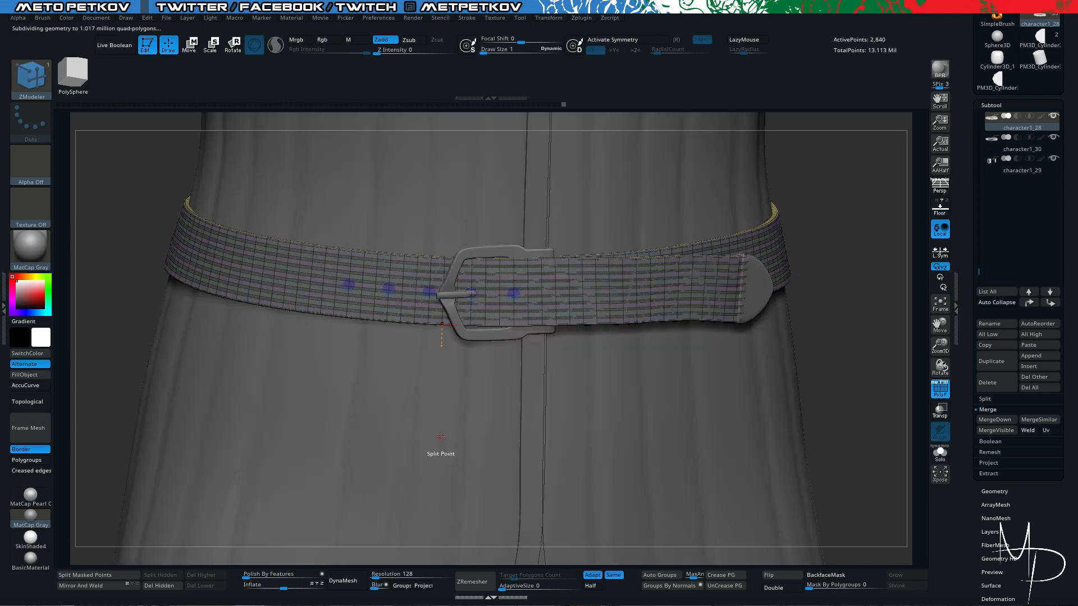
- Try to hide the face rows just inside the strap's upper and lower borders, and undo the hiding
mouse_move(418, 389)
mouse_down()
mouse_move(530, 503)
mouse_move(492, 408)
mouse_up()
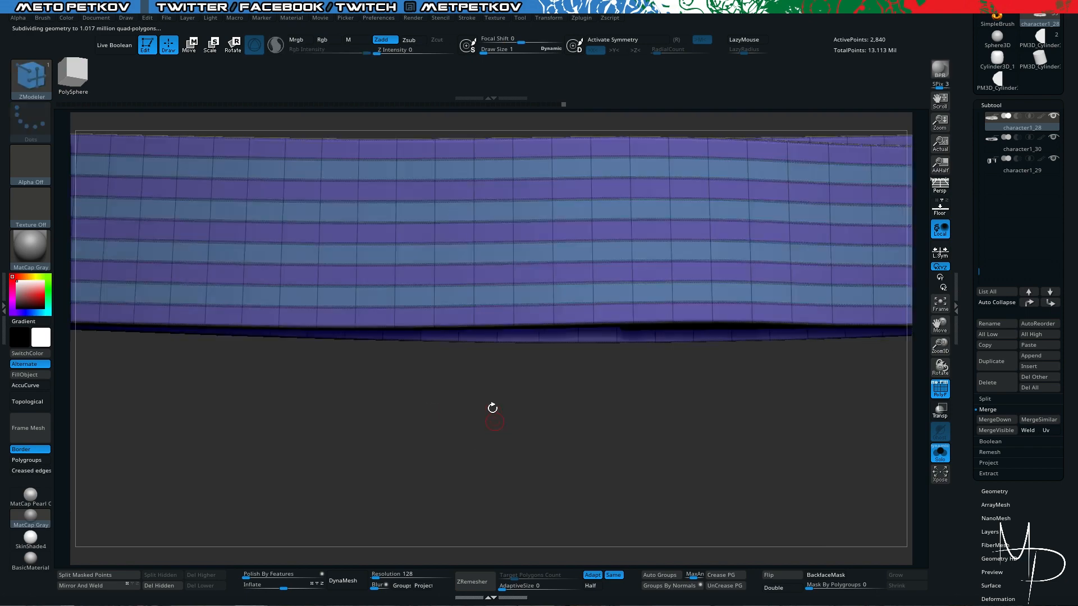
ctrl+shift+click(552, 166)
alt+drag(551, 437, 474, 413)
ctrl+shift+click(552, 209)
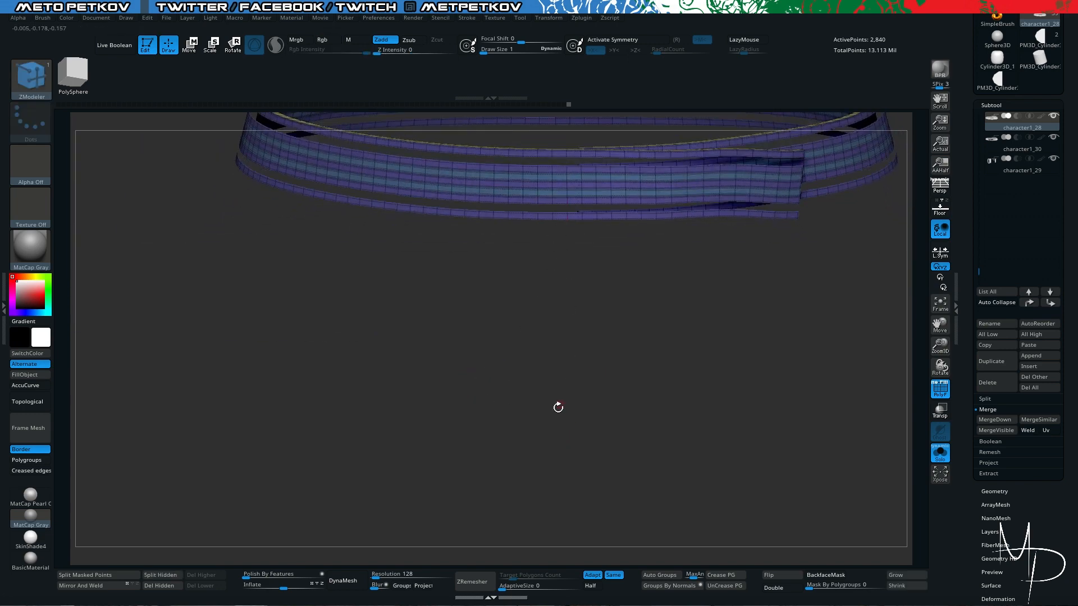
mouse_move(552, 375)
alt+mouse_down()
mouse_move(549, 414)
mouse_move(543, 393)
alt+mouse_up()
key(ctrl+z)
key(ctrl+z)
alt+drag(542, 393, 568, 456)
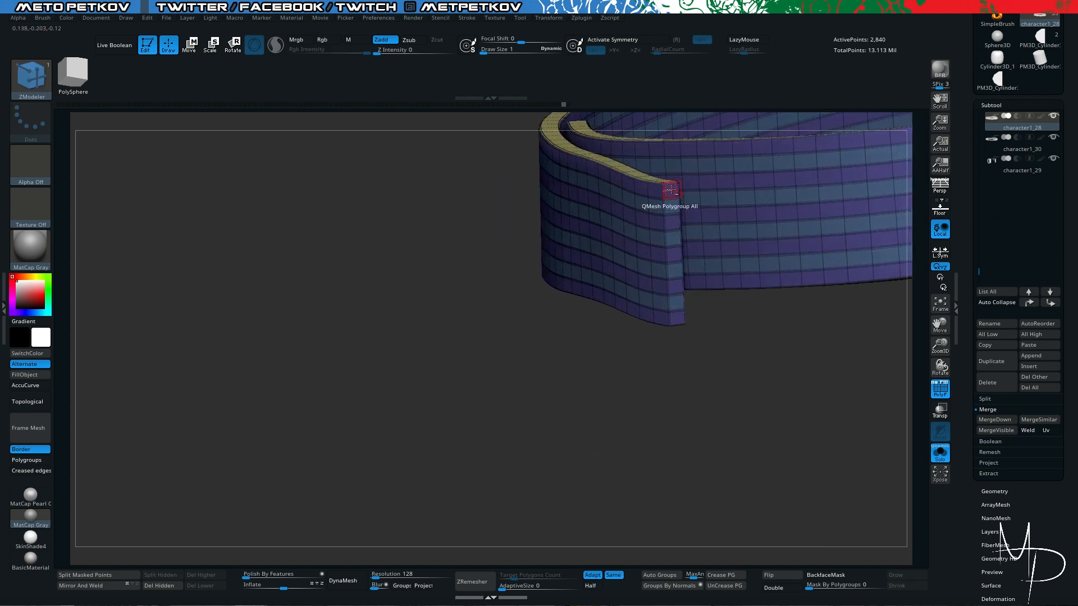
- Mark all the faces capping the strap's outer overlapping end and delete them with the ZModeler Delete polygon action
alt+drag(674, 281, 675, 287)
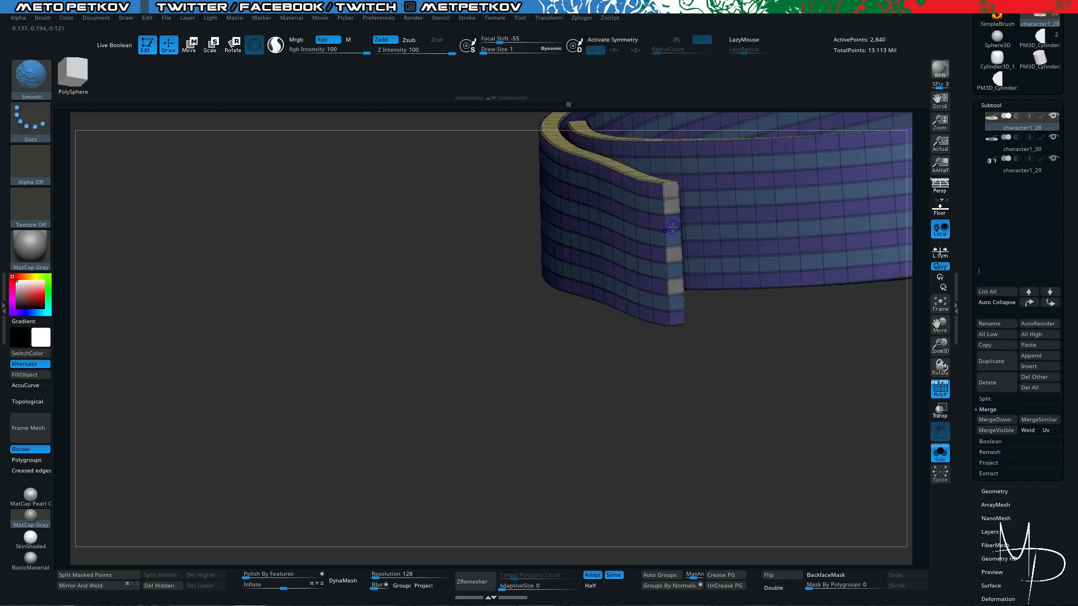
key(shift+d)
alt+drag(673, 222, 676, 260)
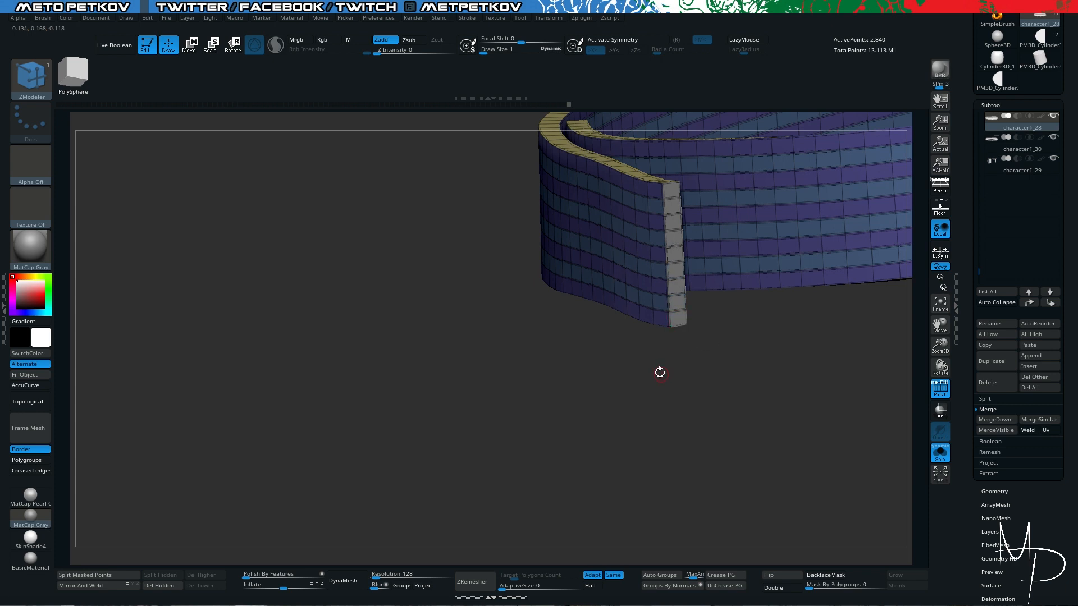
drag(660, 372, 654, 301)
key(space)
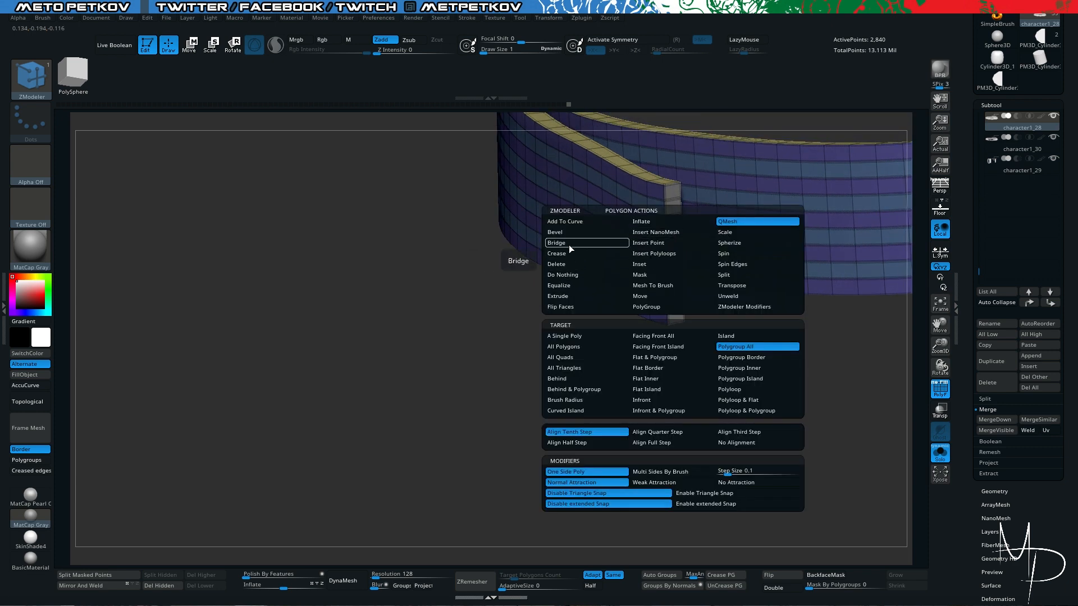
click(569, 263)
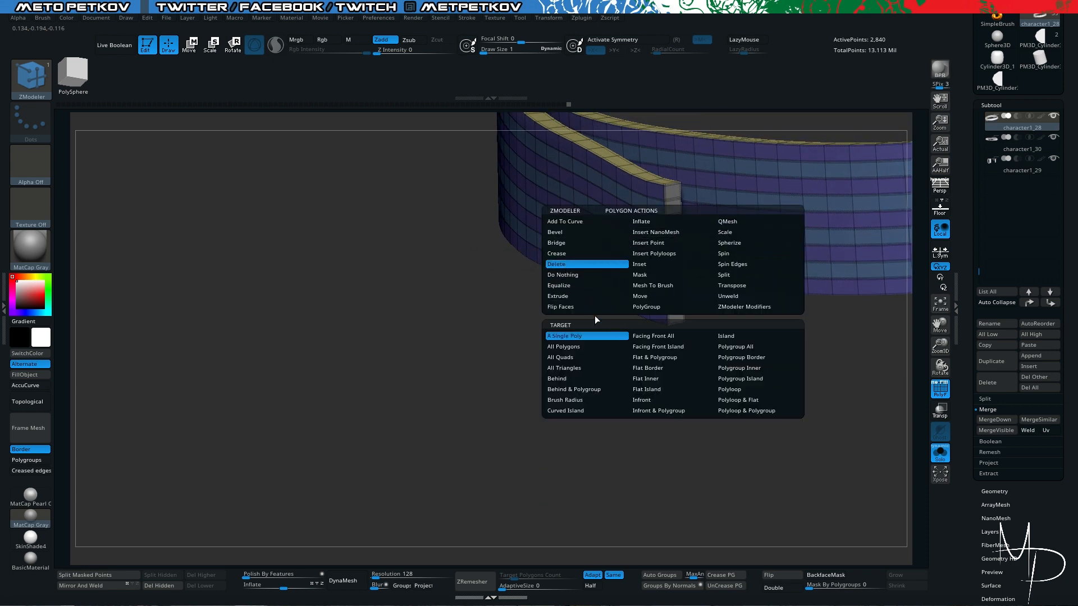
click(674, 220)
- Delete the faces capping the strap's inner overlapping end and undo the last stray geometry change
drag(705, 356, 719, 393)
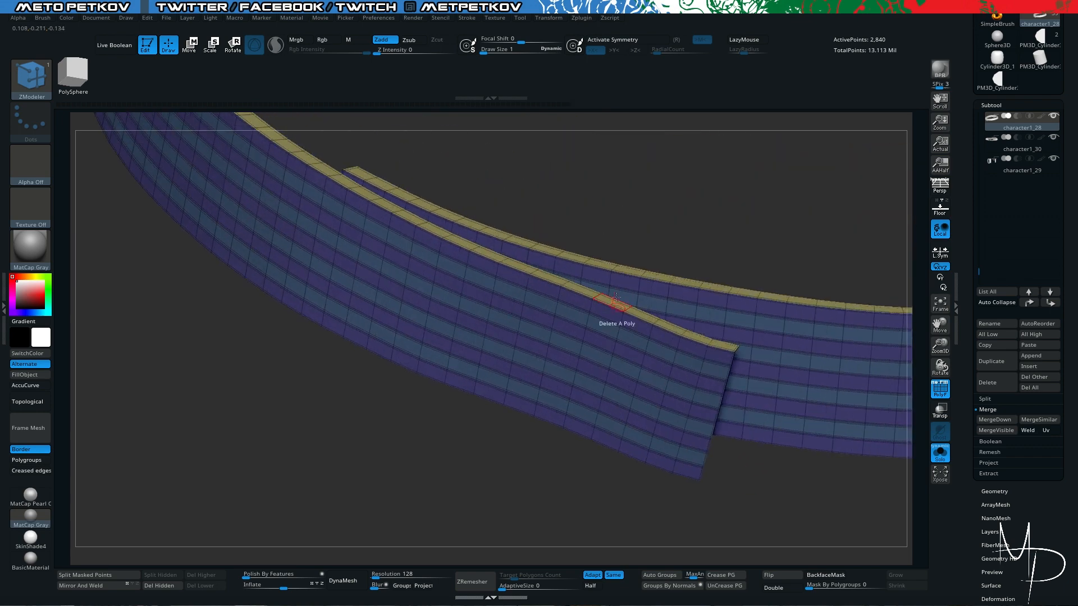
mouse_move(617, 297)
mouse_down()
mouse_move(573, 207)
mouse_move(522, 403)
mouse_move(421, 382)
mouse_move(419, 394)
mouse_move(521, 401)
mouse_up()
mouse_move(629, 426)
mouse_down()
mouse_move(601, 443)
mouse_move(578, 301)
mouse_up()
drag(505, 361, 487, 253)
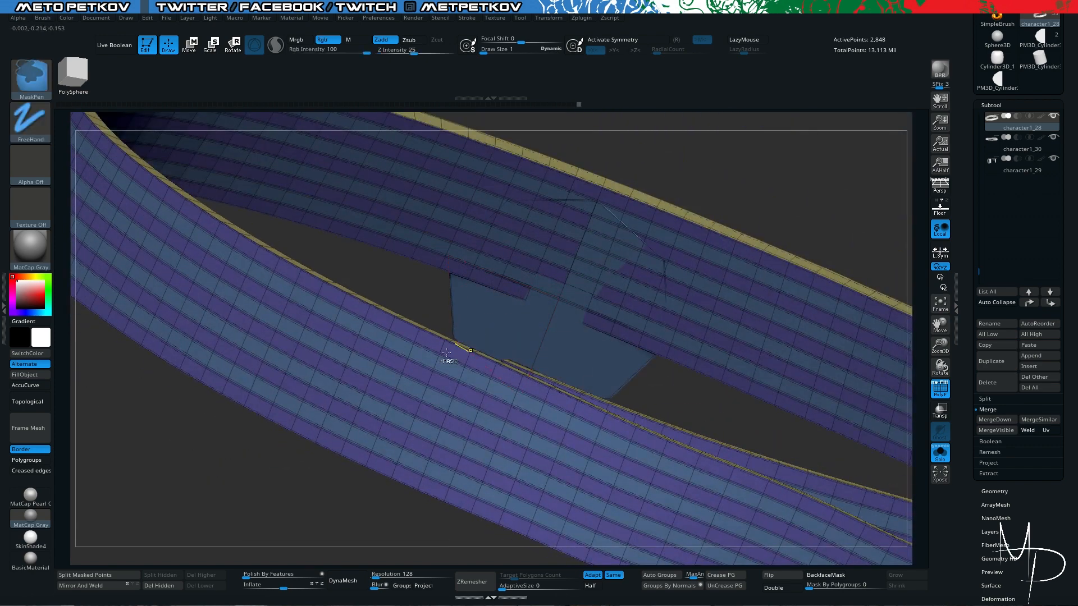
key(ctrl+z)
- Hide the narrow edge-thickness polygroup, give the inner and outer surfaces separate polygroups with Auto Groups, and show the whole strap again
mouse_move(309, 458)
mouse_down()
mouse_move(339, 377)
mouse_move(332, 413)
mouse_up()
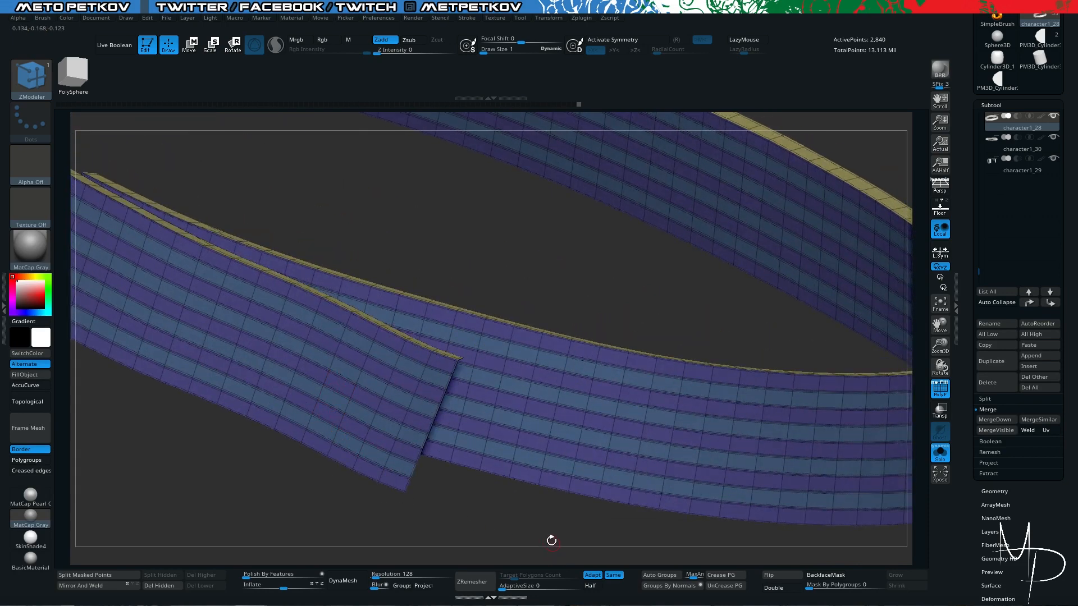
key(ctrl+shift)
ctrl+shift+click(374, 341)
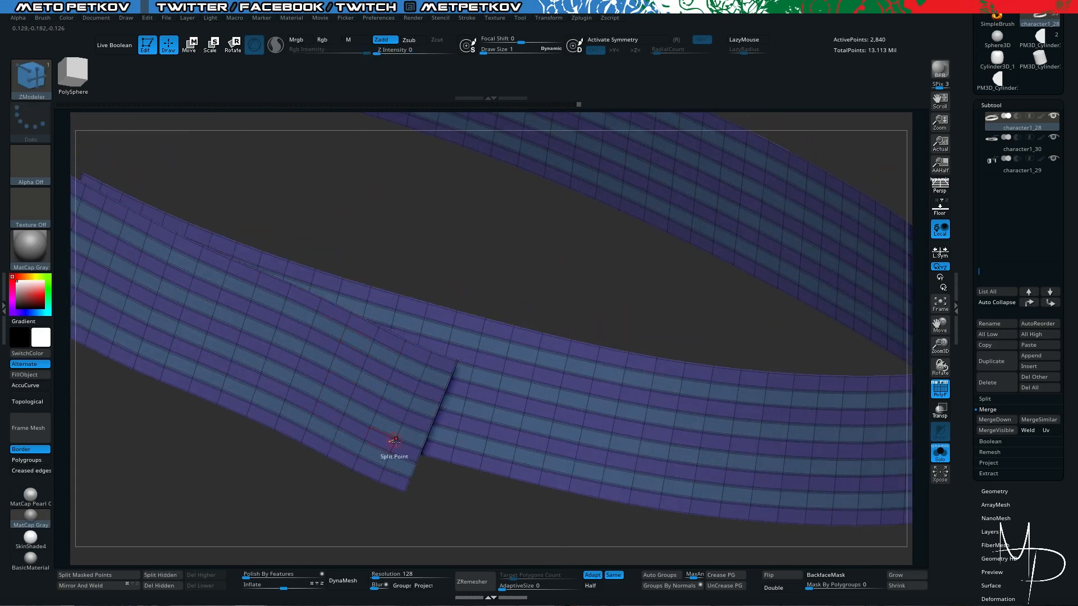
alt+drag(473, 500, 543, 510)
click(663, 577)
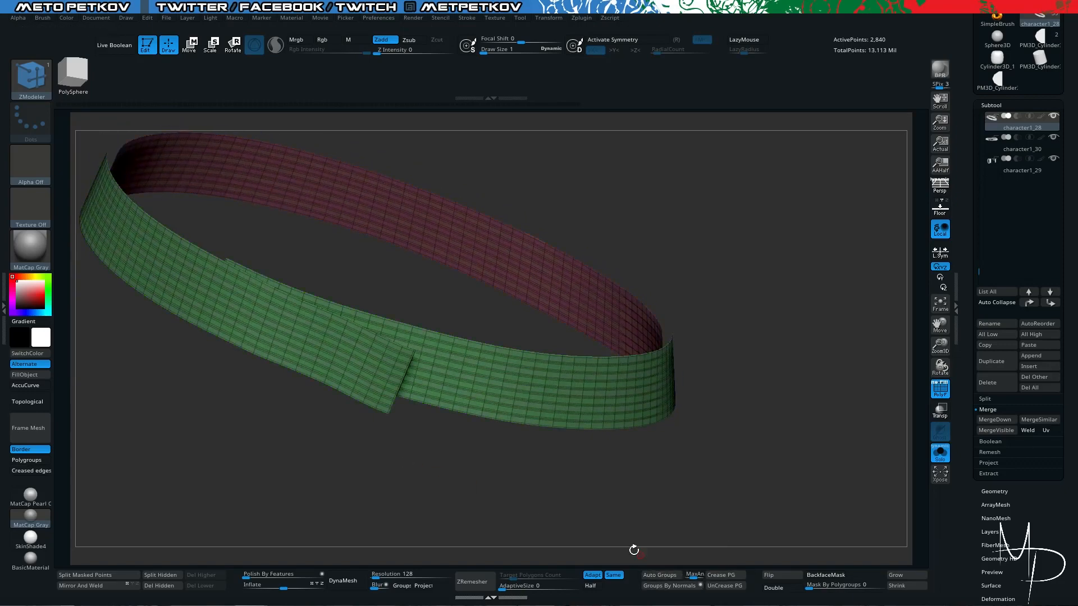
alt+drag(436, 481, 458, 477)
ctrl+shift+click(459, 477)
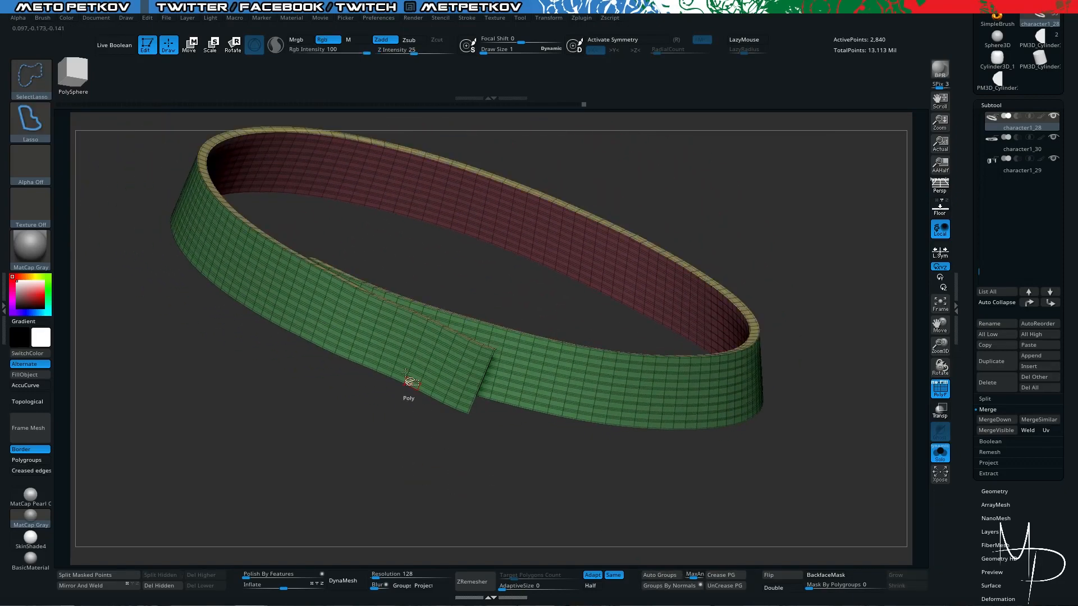
- Isolate the outer green surface of the strap, delete the hidden geometry, and compare it with the full belt
ctrl+shift+click(426, 327)
click(158, 585)
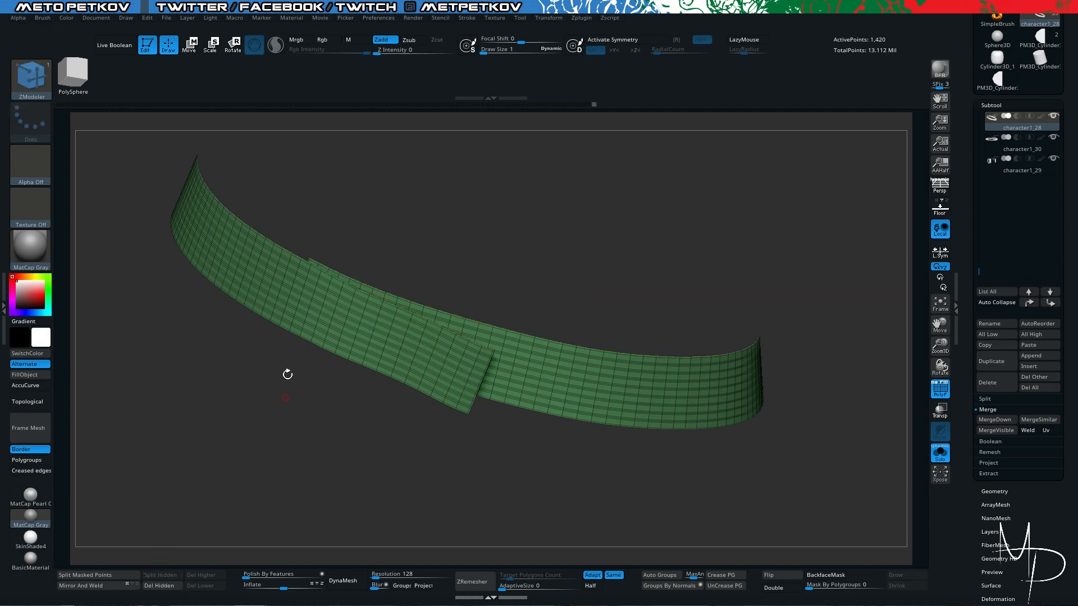
key(alt+s)
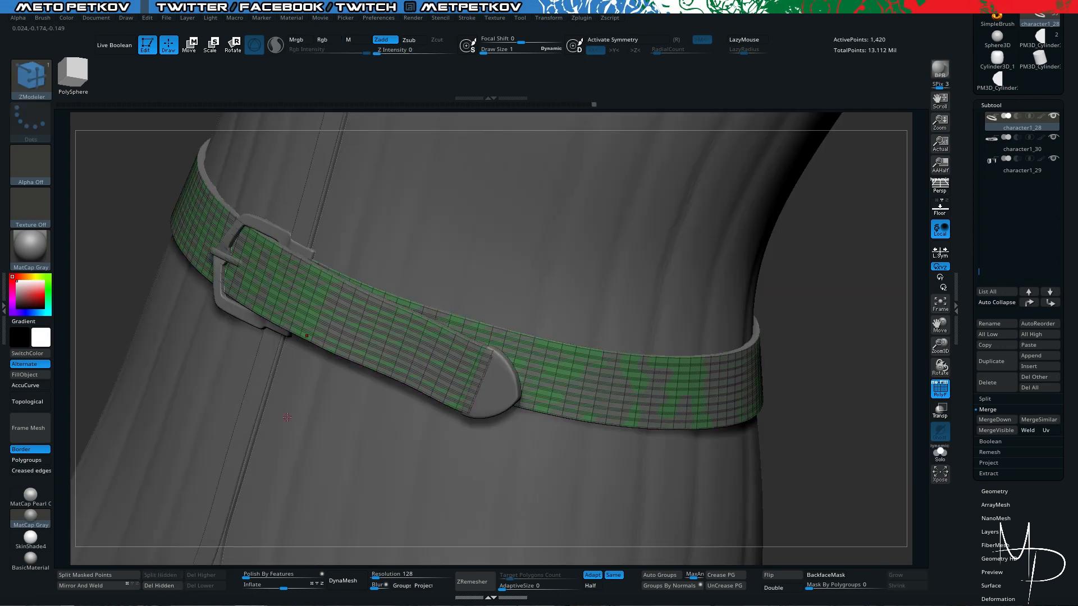
key(alt+s)
drag(188, 327, 424, 427)
key(alt+s)
key(alt+s)
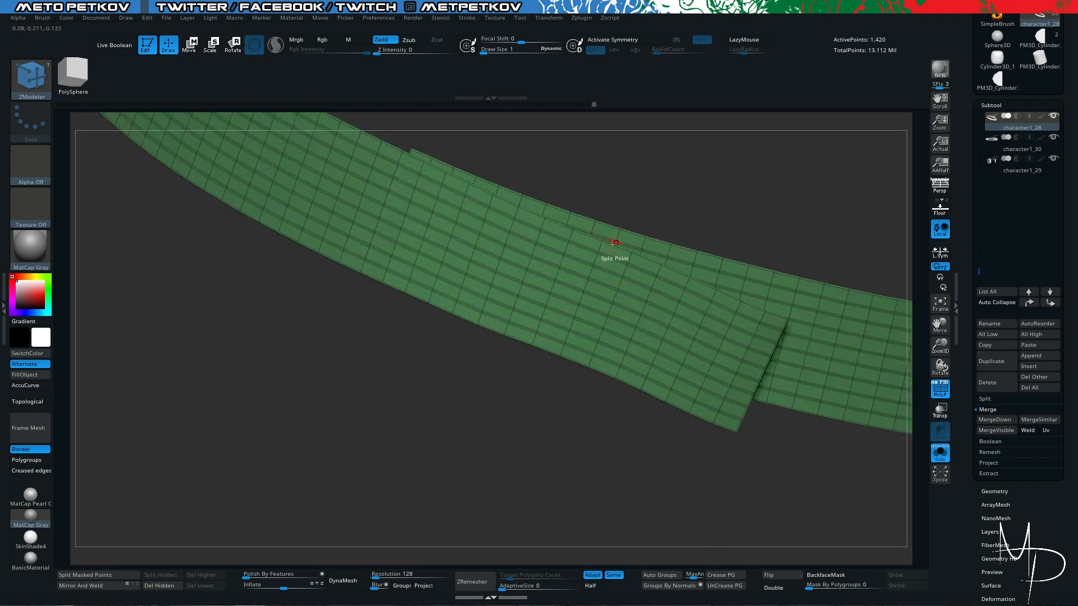
- Isolate the face rows just inside the outer surface's upper and lower borders and delete all other faces
ctrl+shift+click(596, 260)
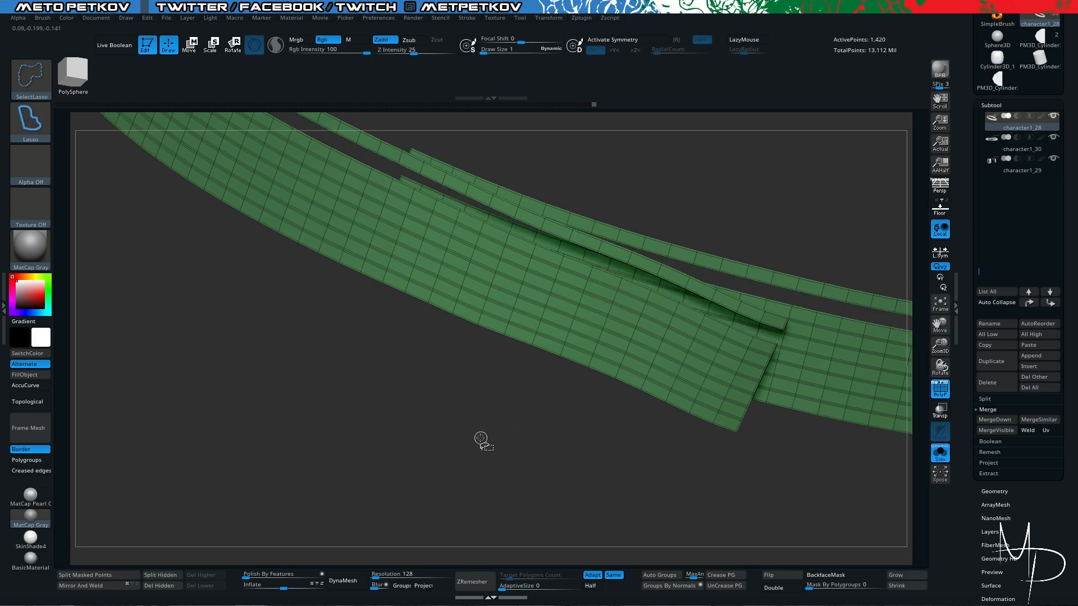
alt+drag(474, 435, 475, 440)
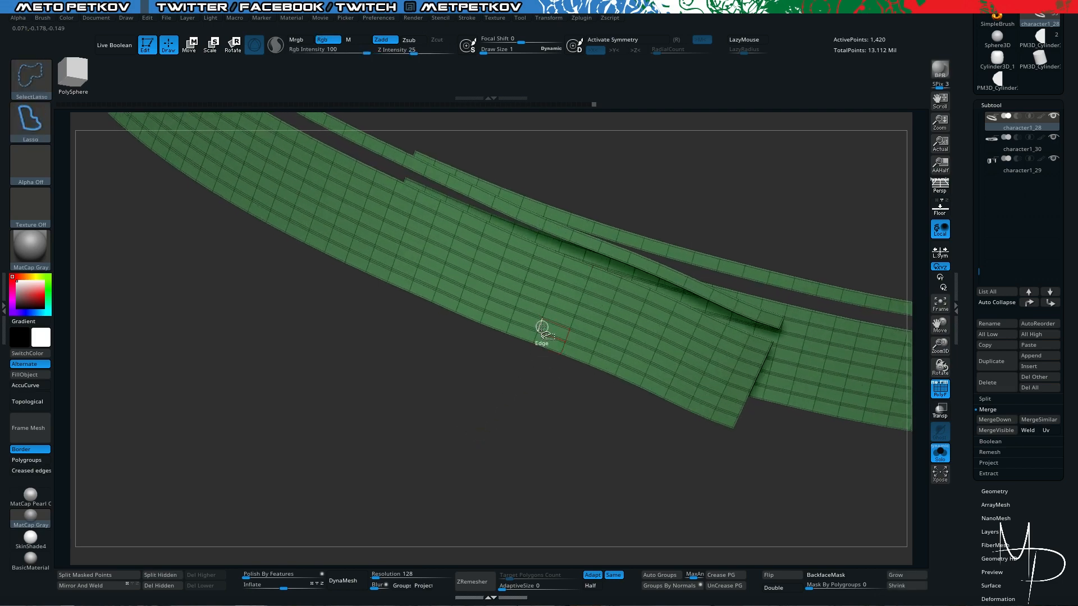
ctrl+shift+click(540, 326)
ctrl+shift+click(459, 481)
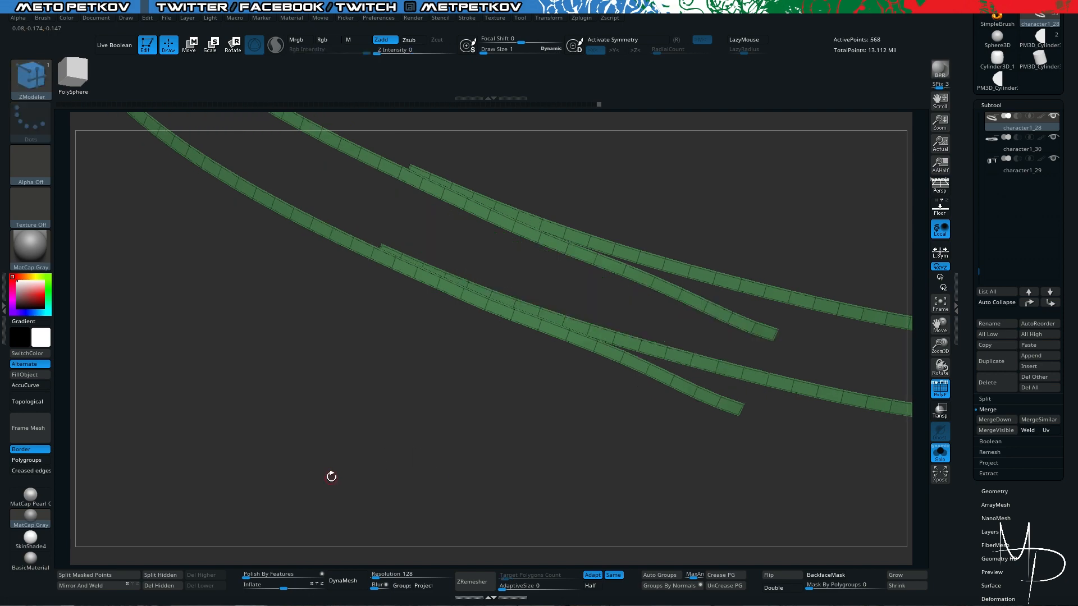
drag(336, 452, 343, 474)
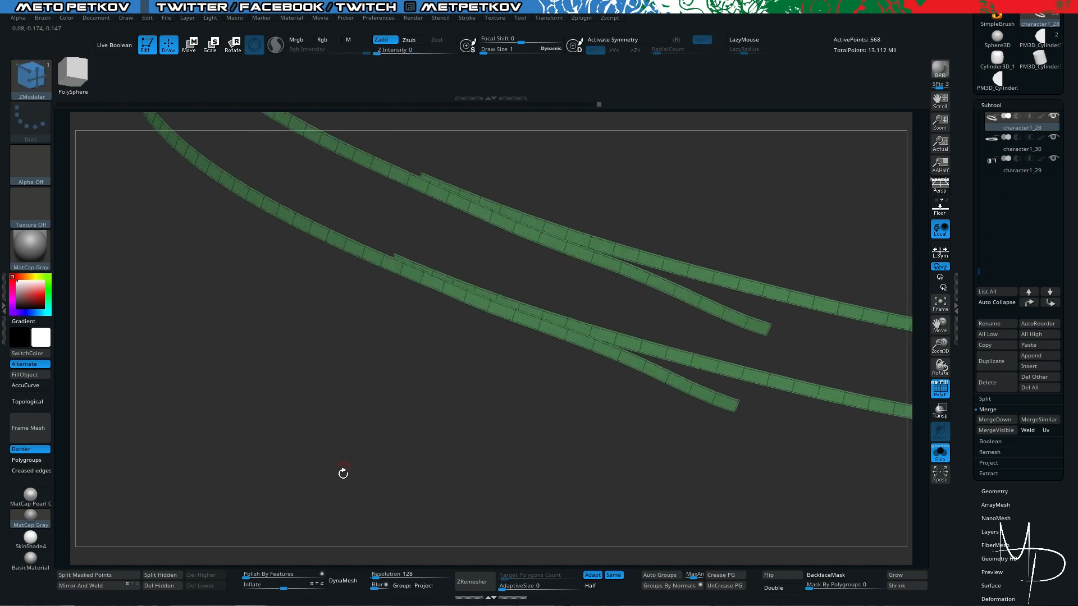
click(146, 585)
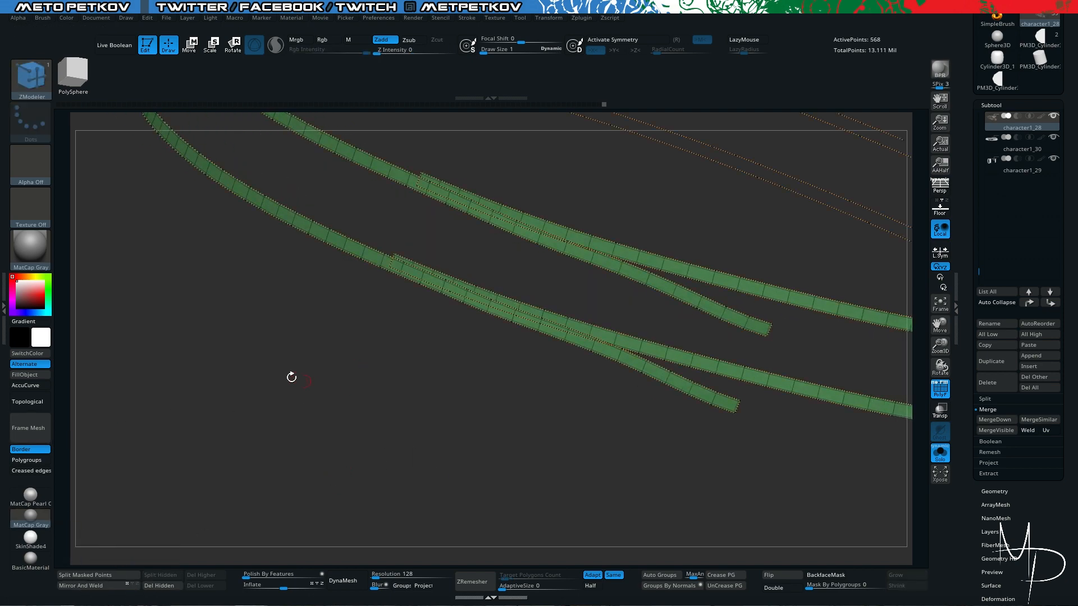
- Load the Insert Stitch01 brush from the LightBox brush library
click(29, 78)
click(29, 78)
key(comma)
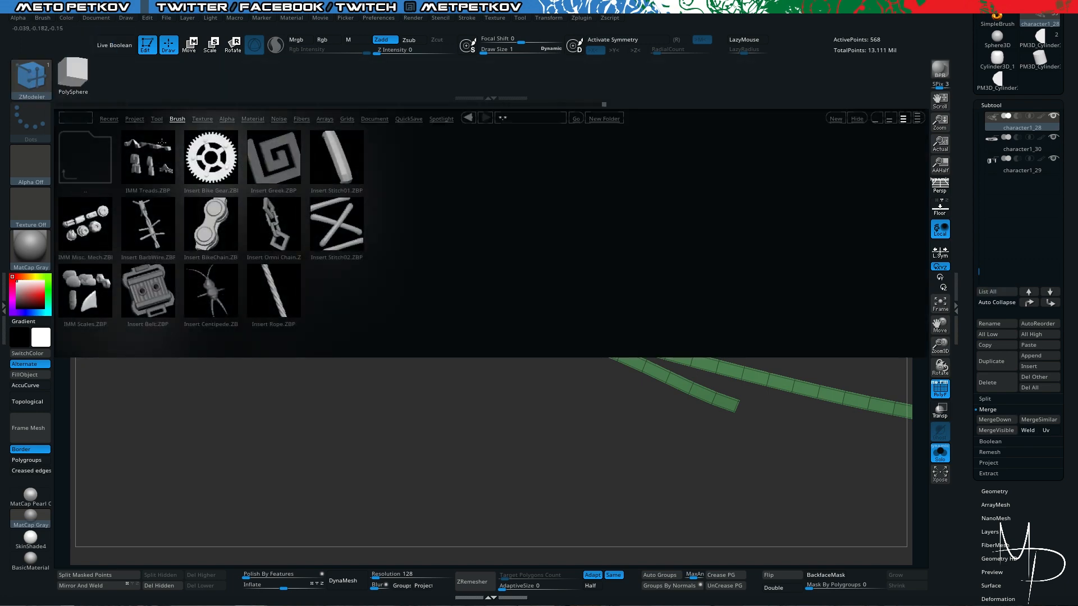
click(65, 171)
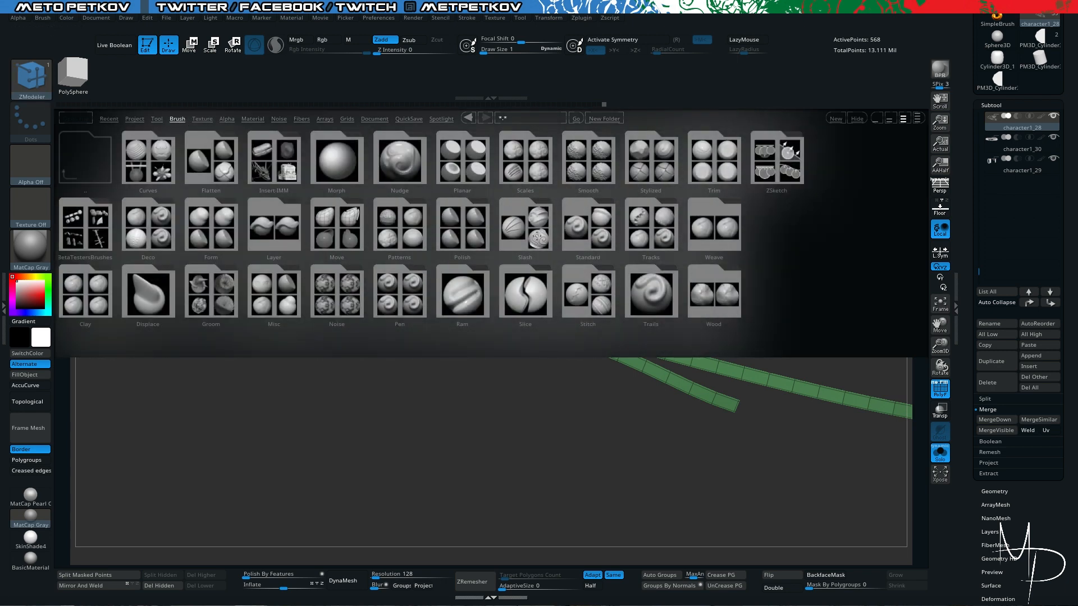
click(86, 226)
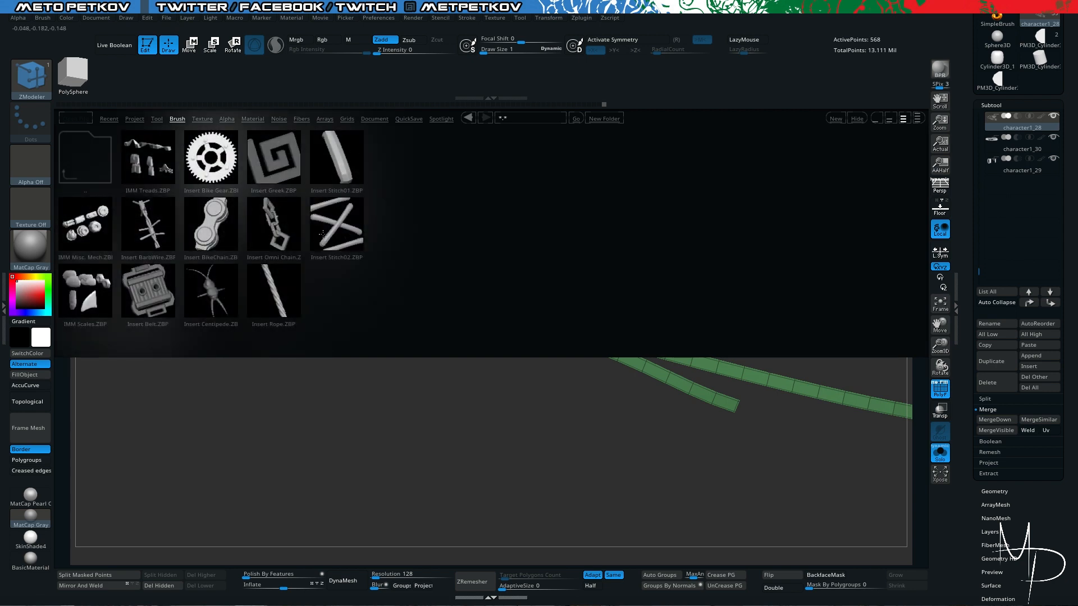
double_click(341, 171)
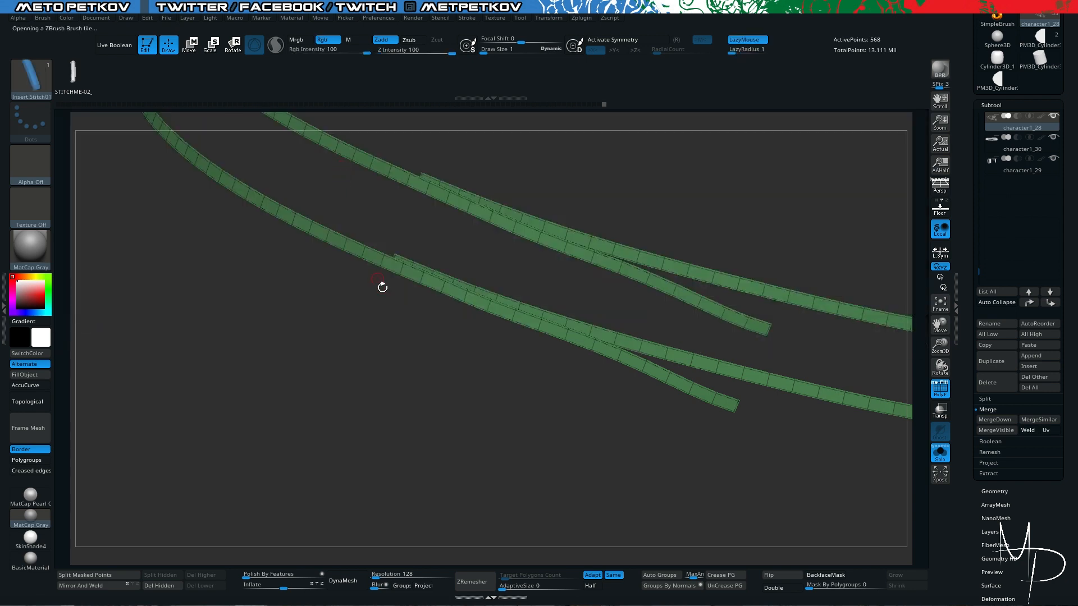
drag(359, 331, 310, 347)
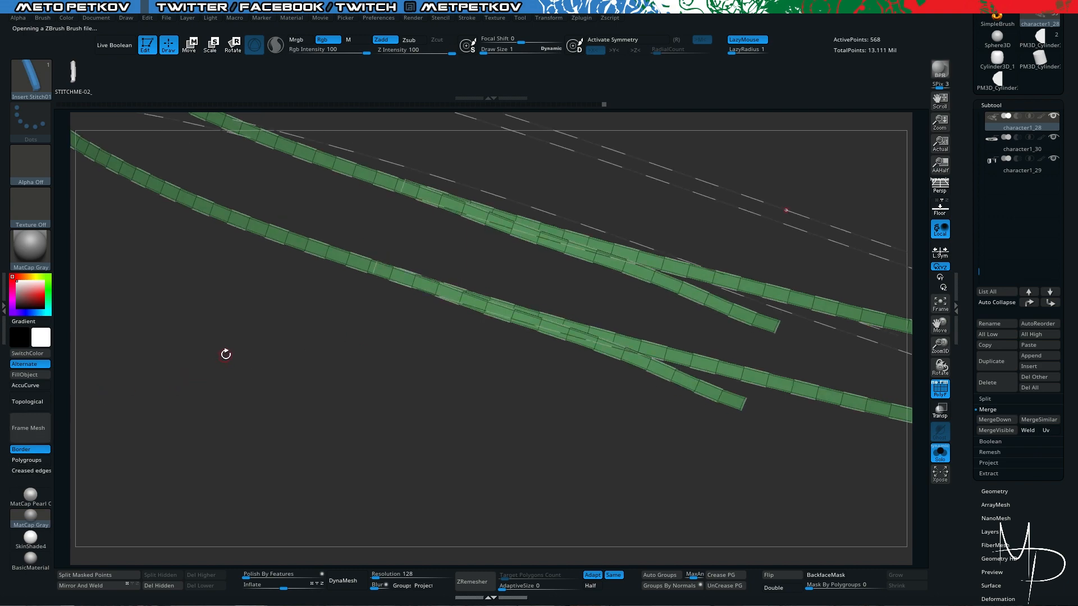
- Try applying Insert Stitch01 along the border curves of both guide strips at draw size 1
click(225, 354)
click(437, 214)
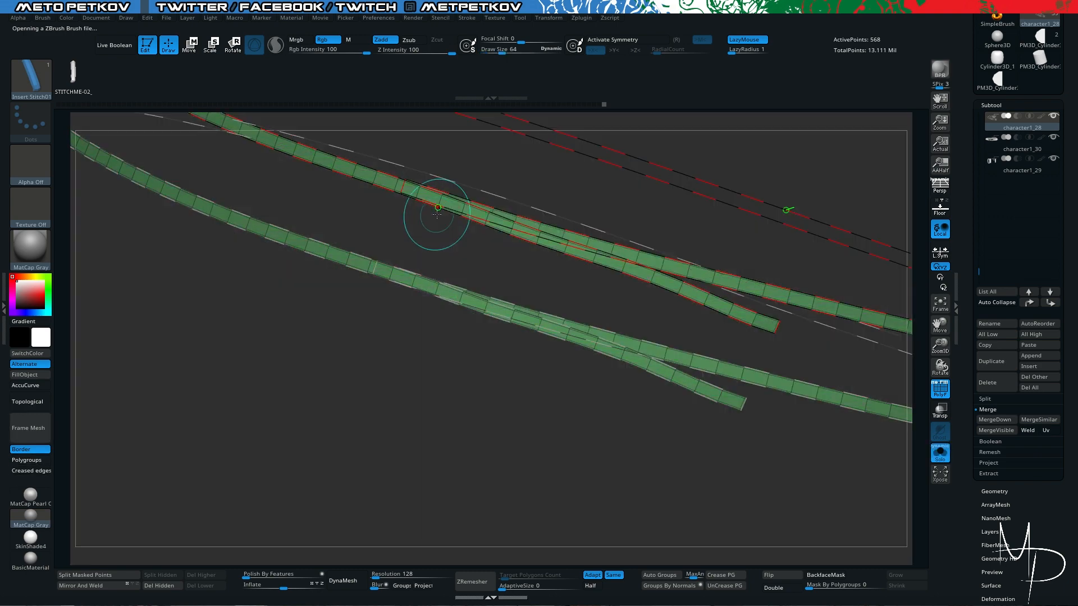
click(438, 214)
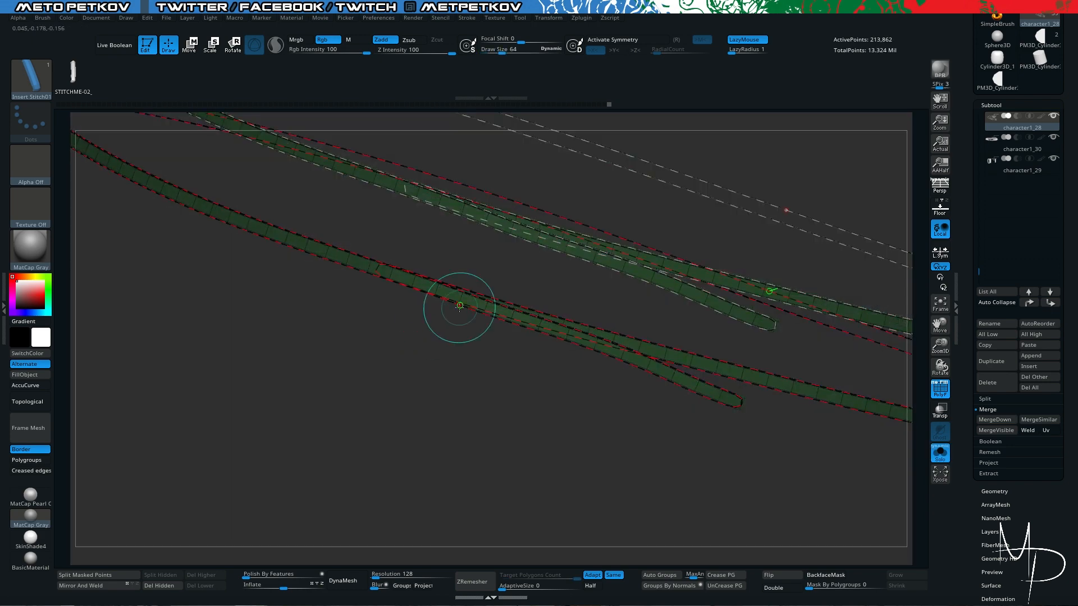
key(ctrl+z)
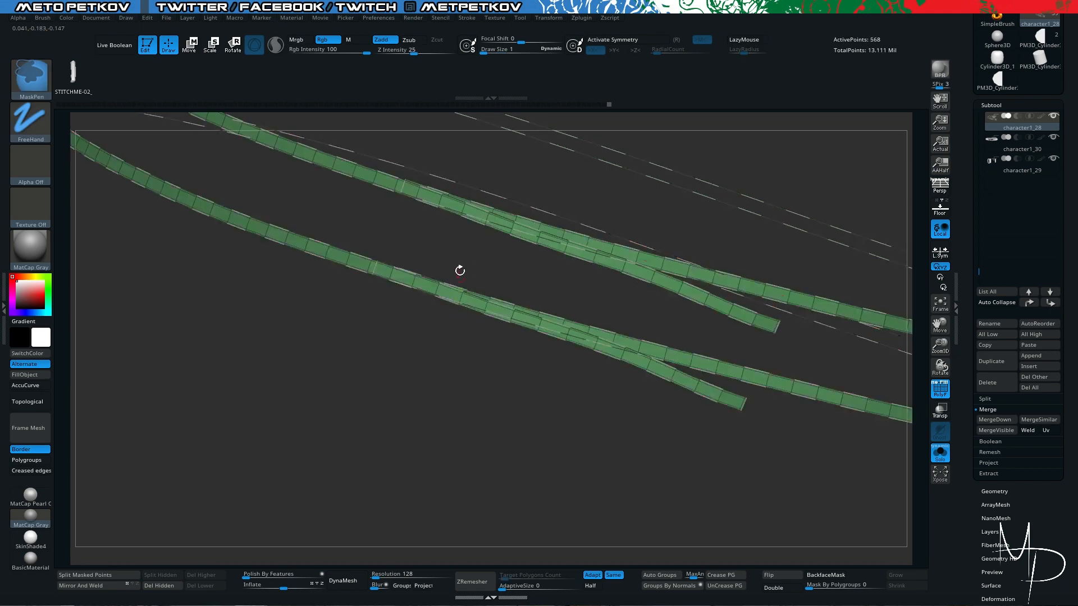
- Try a larger draw size for the stitches along the border curves of the guide strips
key(space)
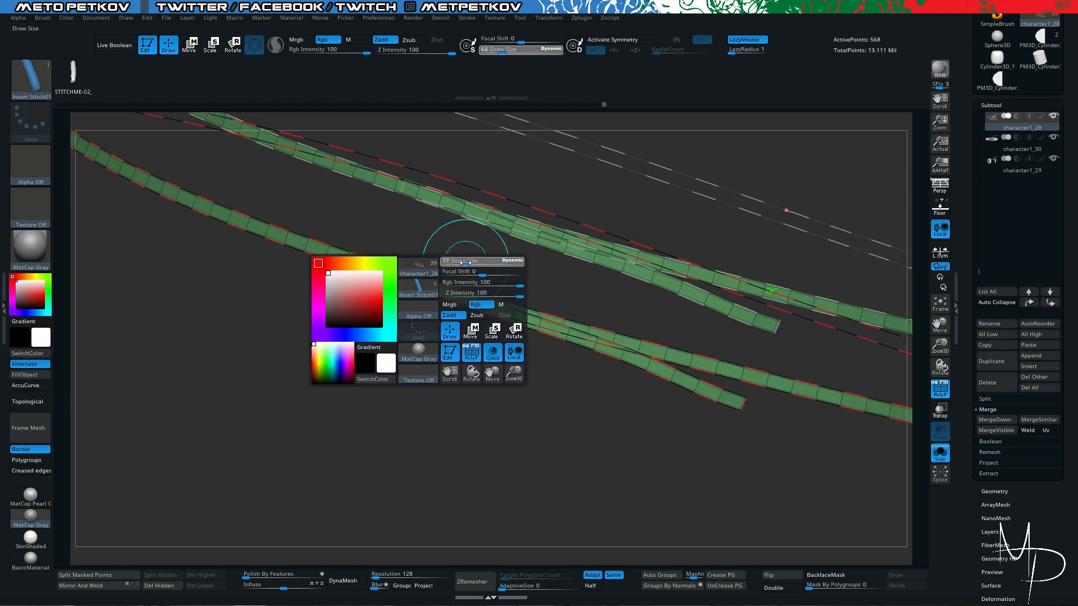
click(464, 262)
text(1)
key(Return)
key(space)
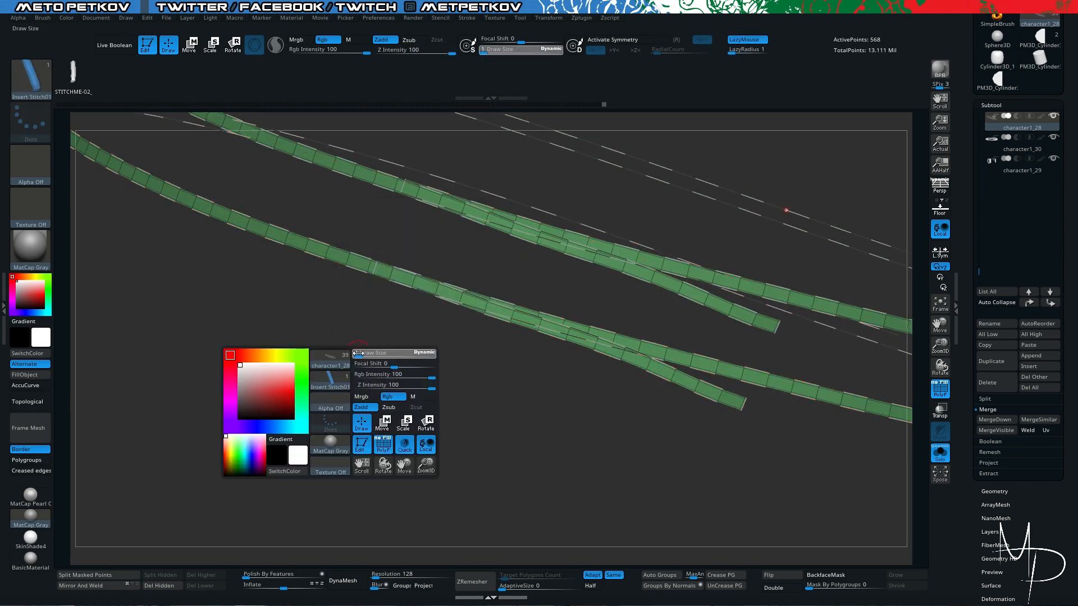
drag(360, 354, 377, 354)
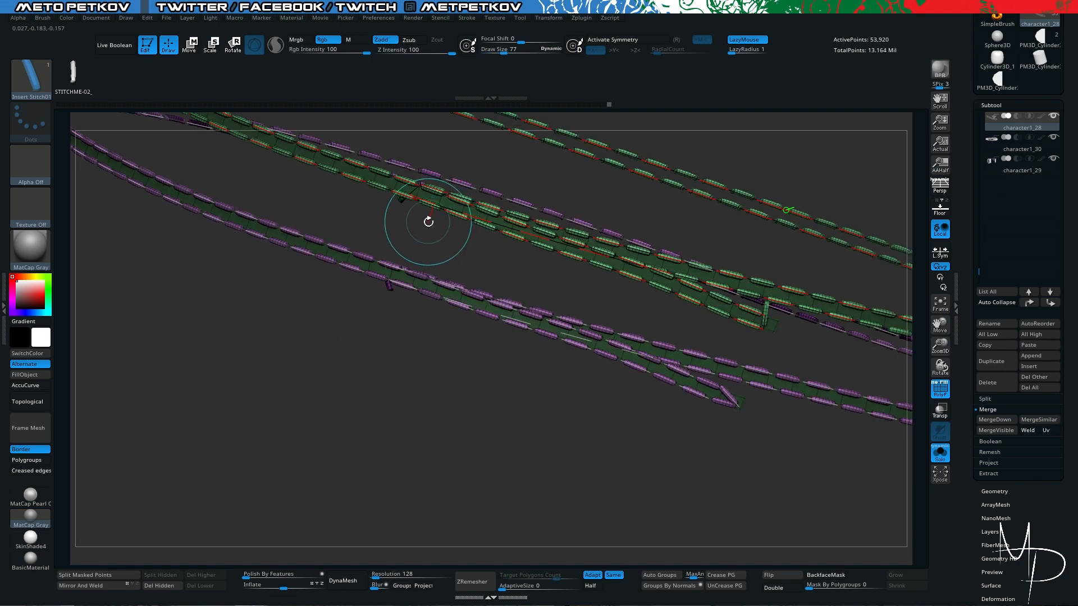
- Apply the stitches along the guide strips' border curves at draw size 2 and compare them with the full belt
key(space)
drag(373, 362, 371, 366)
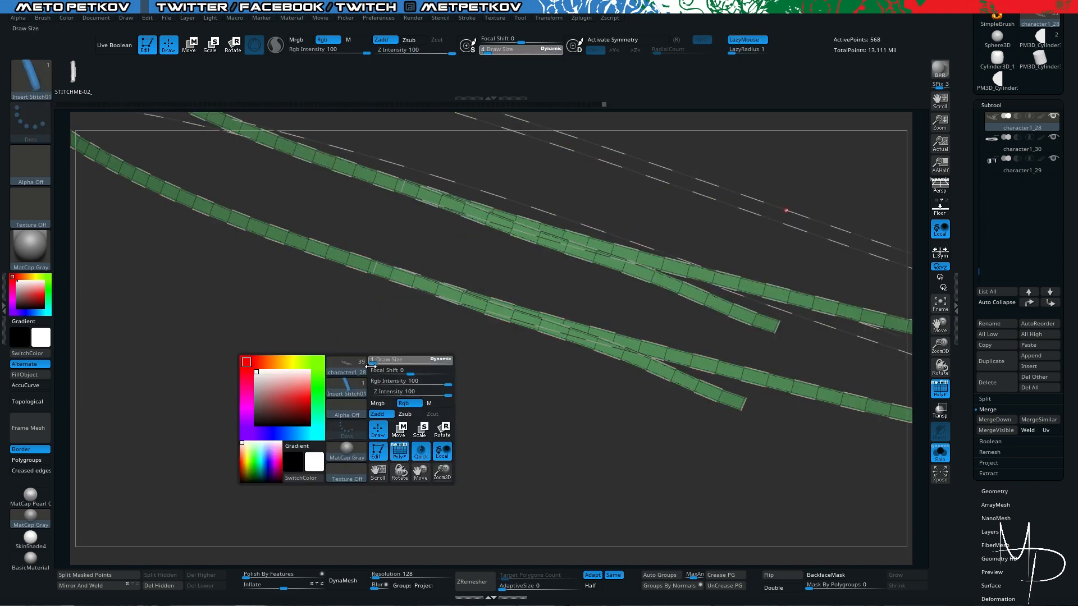
click(415, 295)
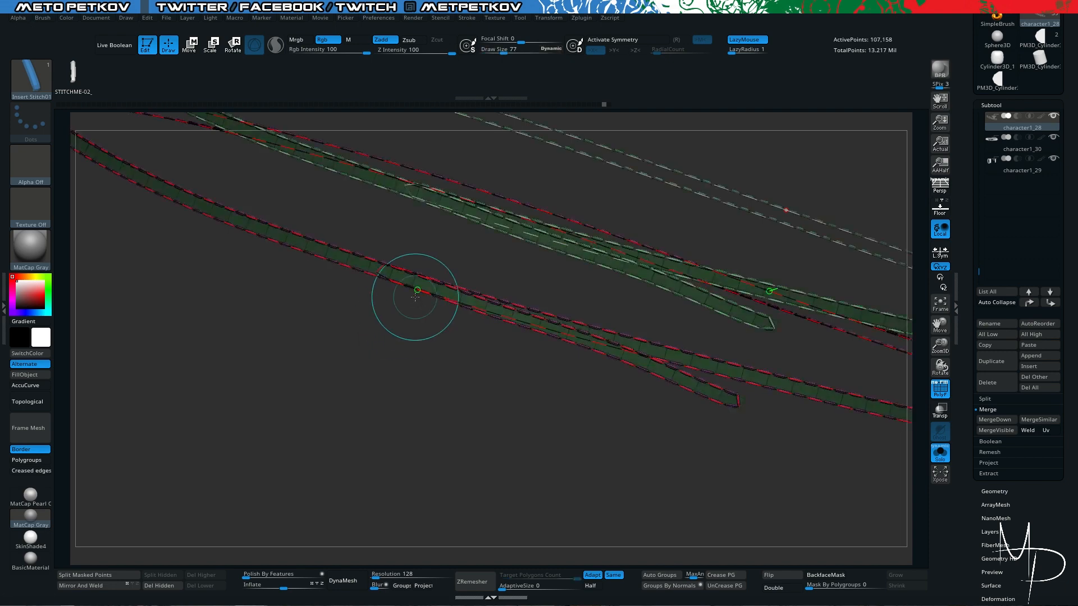
key(alt+s)
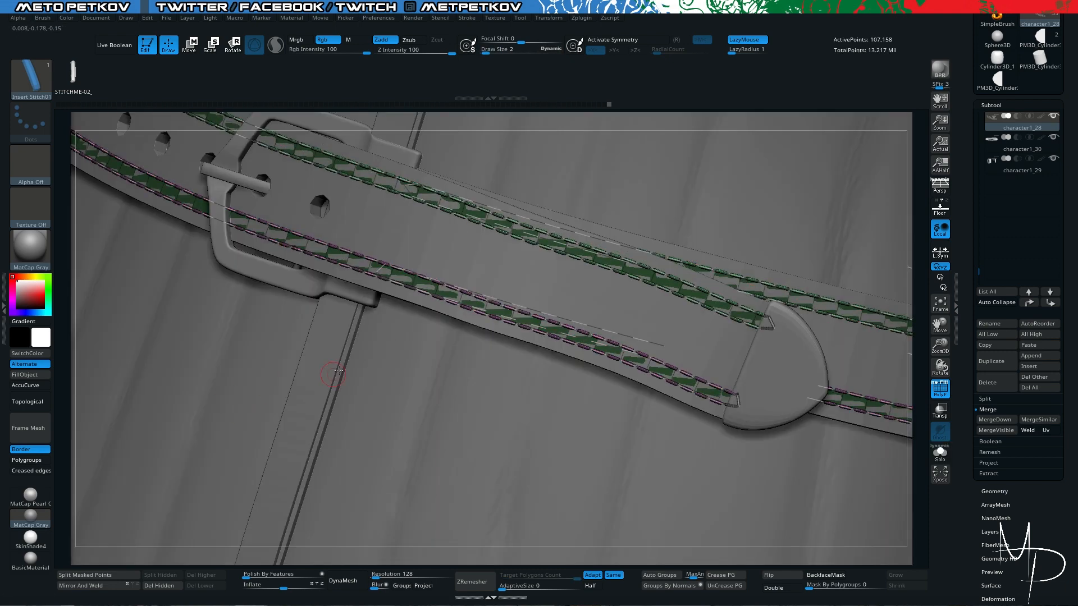
key(alt+s)
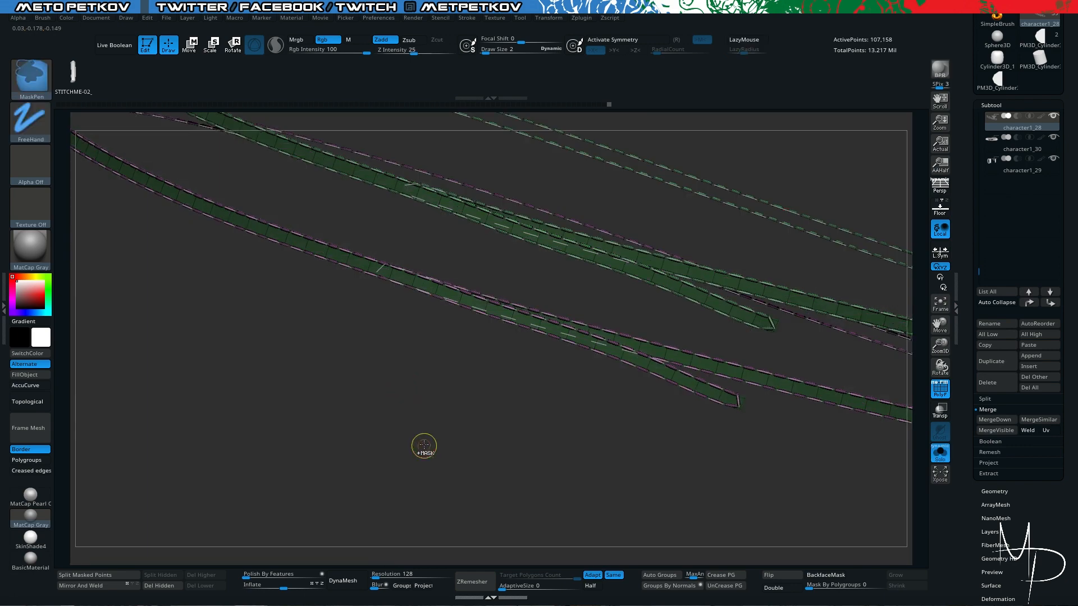
- Delete the border curves from the stitched guide strips
click(468, 18)
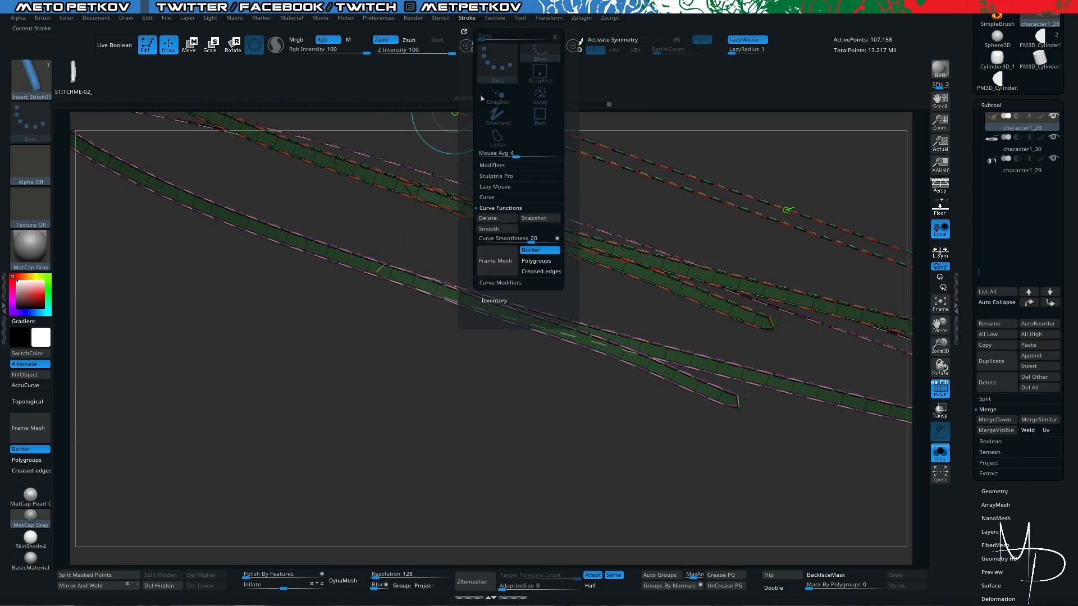
click(494, 223)
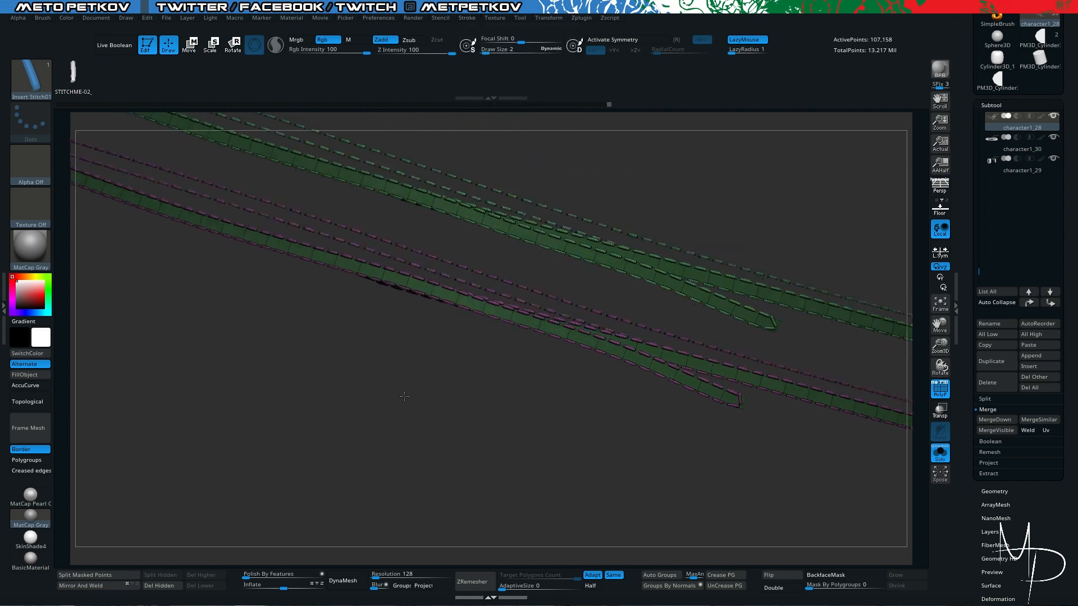
mouse_move(504, 344)
mouse_down()
mouse_move(485, 372)
mouse_move(376, 332)
mouse_up()
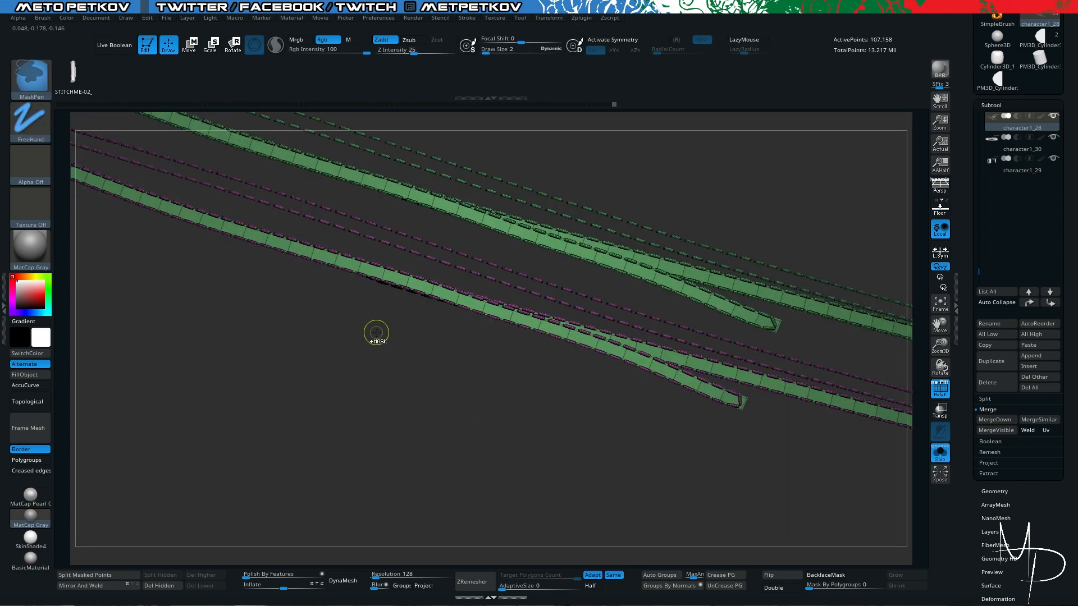
- Hide the upper and lower green guide strips and delete the hidden geometry, keeping only the stitches
ctrl+shift+click(485, 228)
ctrl+shift+drag(423, 367, 387, 360)
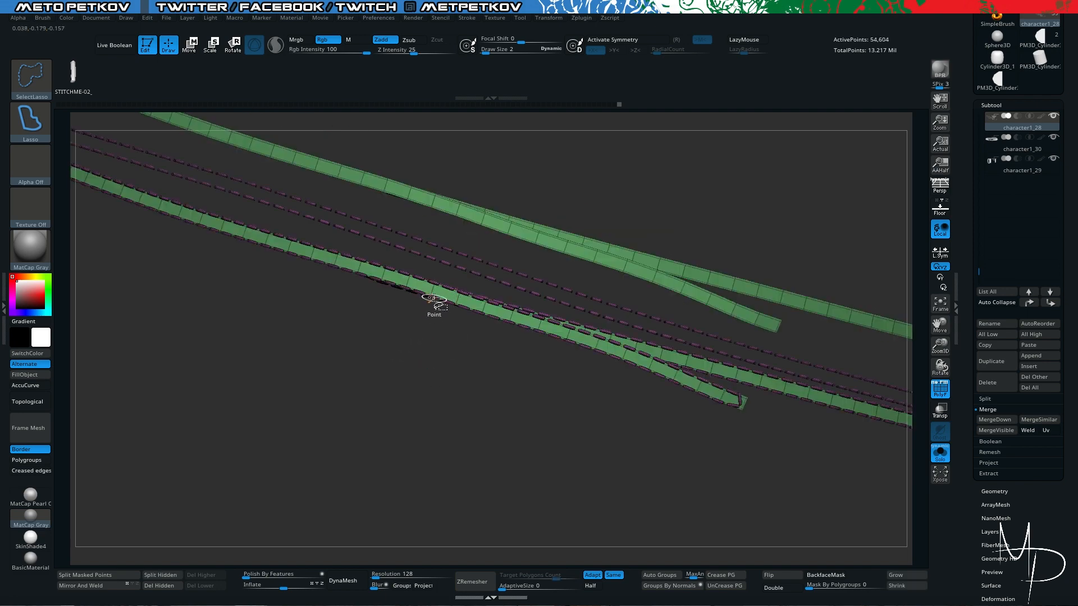
ctrl+shift+click(432, 298)
ctrl+shift+click(419, 423)
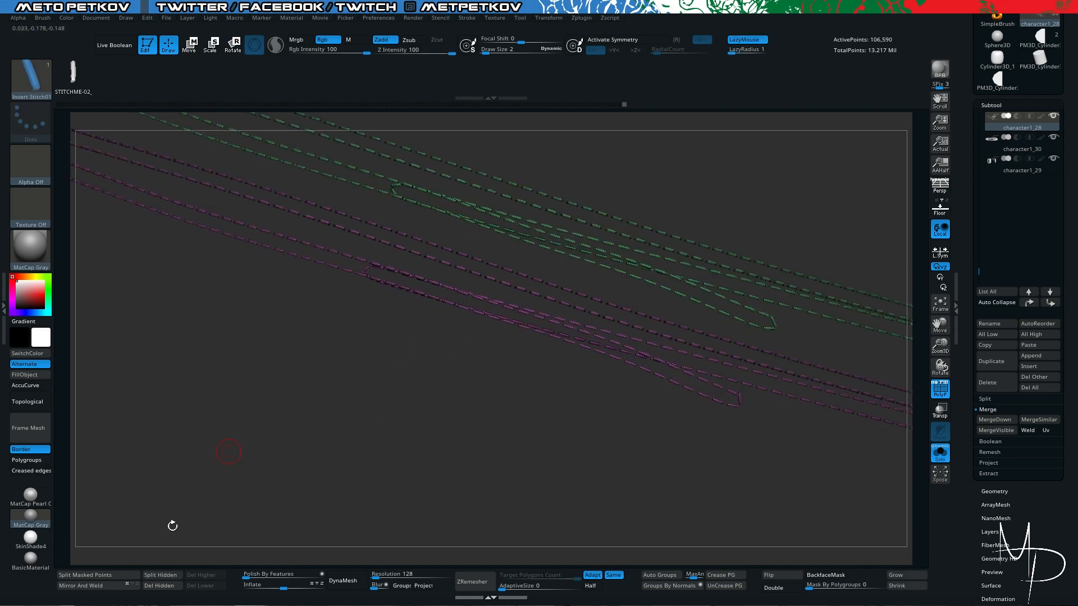
key(alt+s)
click(160, 588)
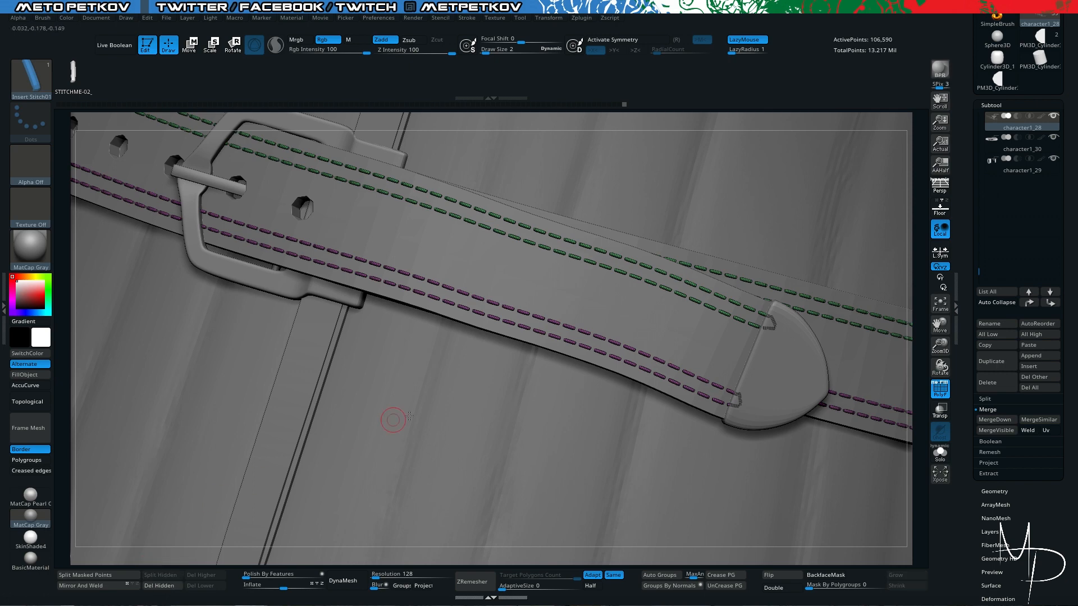
- Turn off the polygroup wireframe and check the border stitching on the belt against the coat and the full character
key(f)
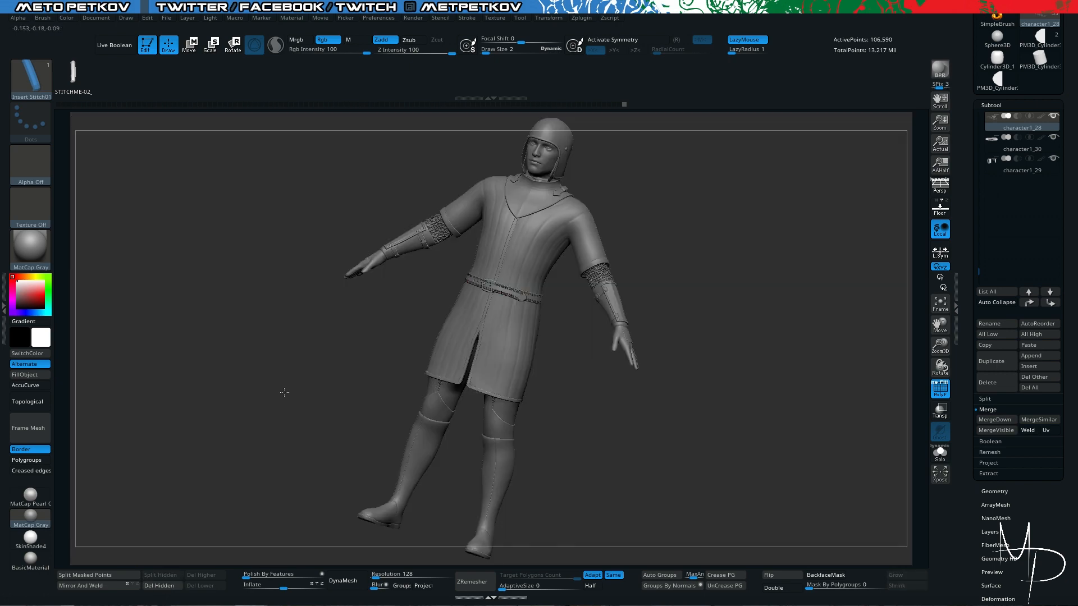
drag(284, 393, 288, 390)
key(alt+s)
key(f)
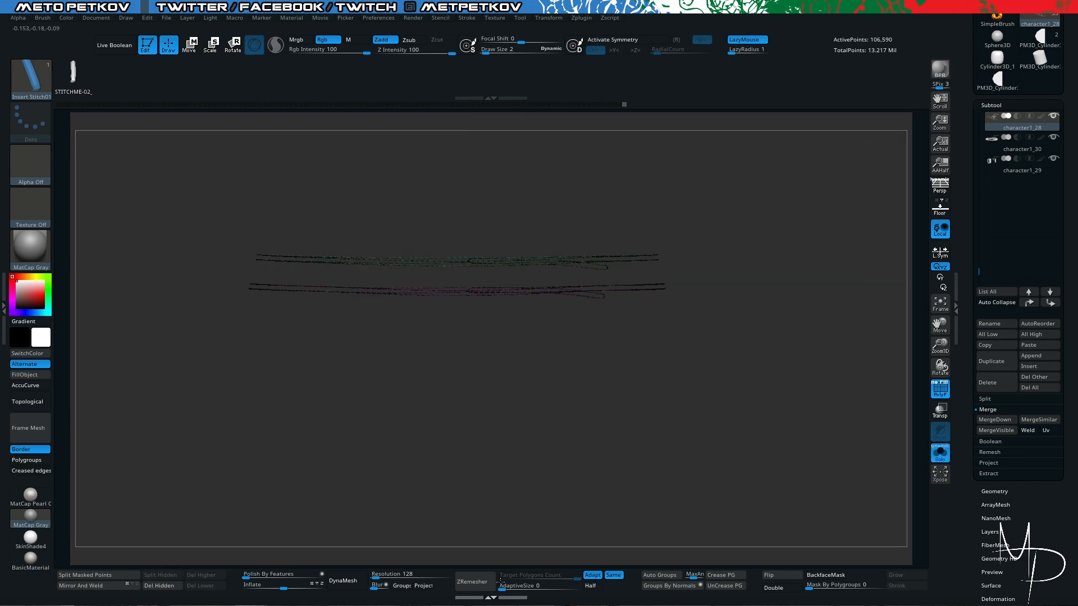
key(alt+s)
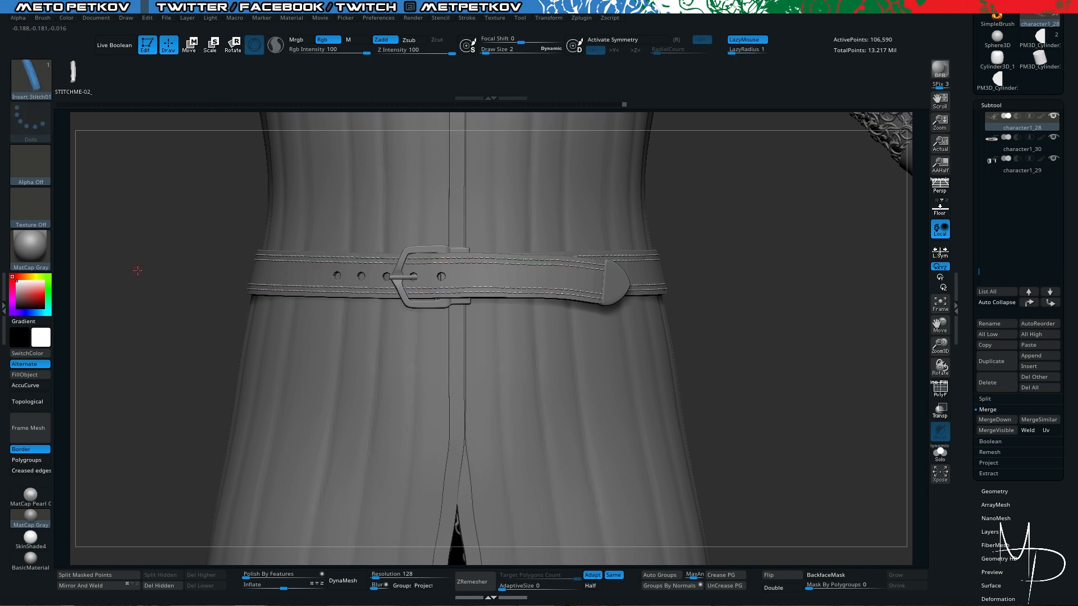
drag(169, 284, 169, 283)
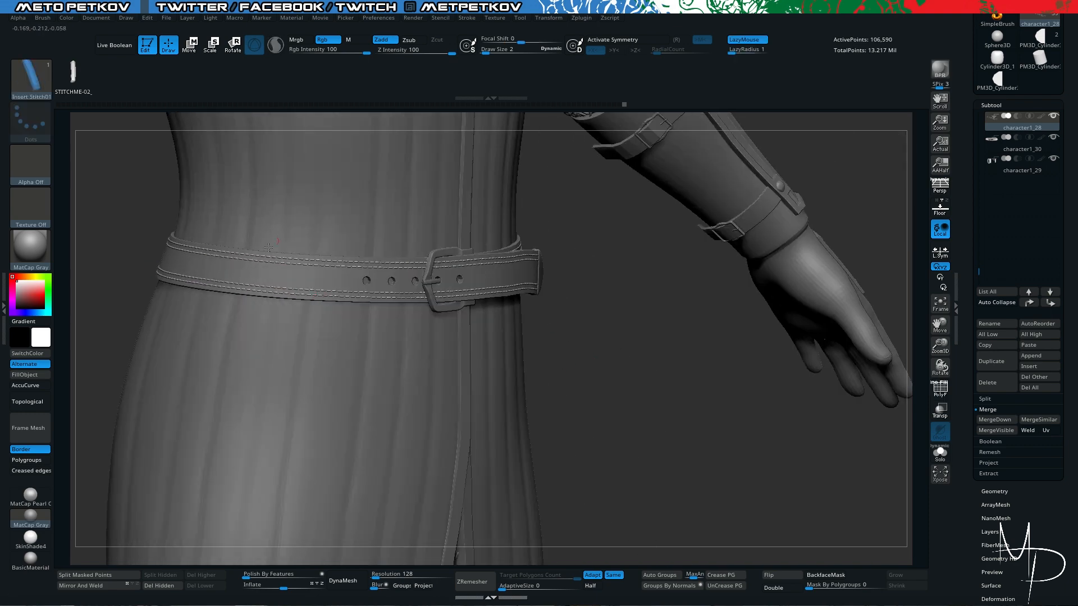
- Select the belt strap and enable Dynamic Subdivision on it with SmoothSubdiv 4
alt+click(273, 276)
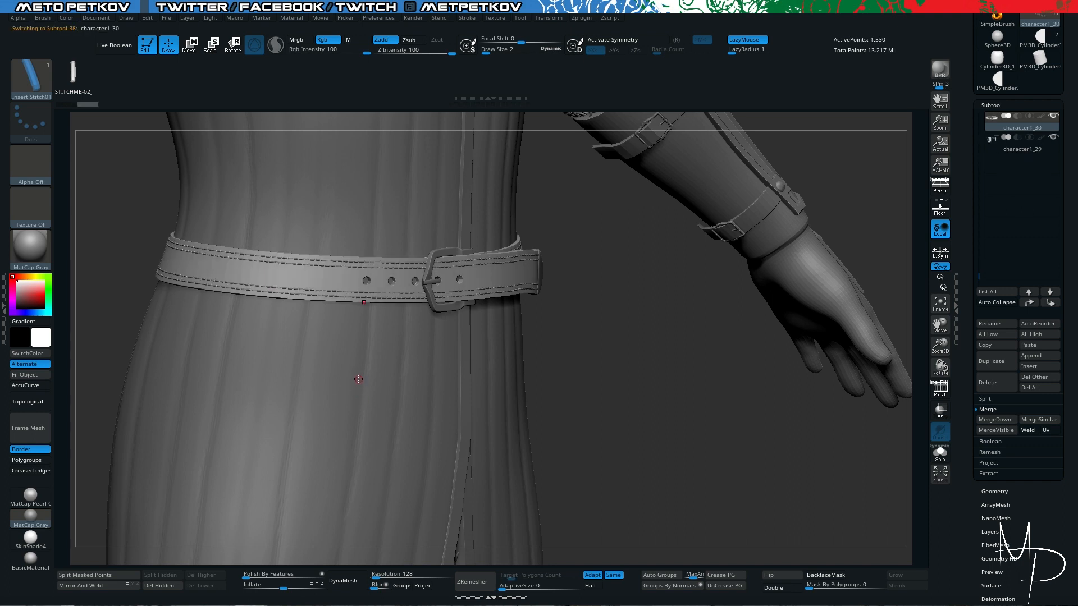
key(ctrl)
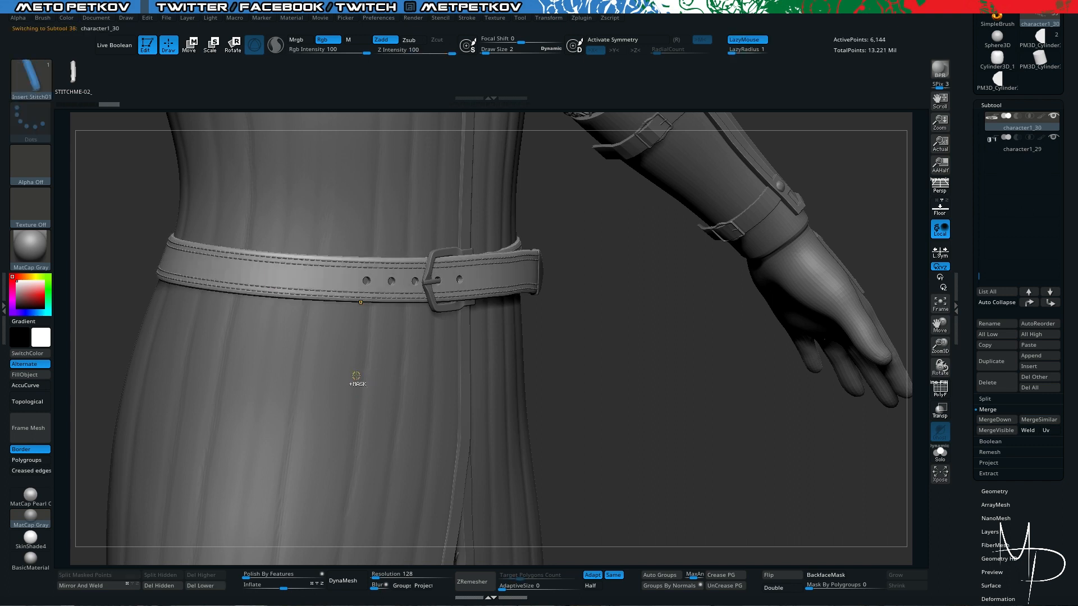
scroll(987, 320, down, 3)
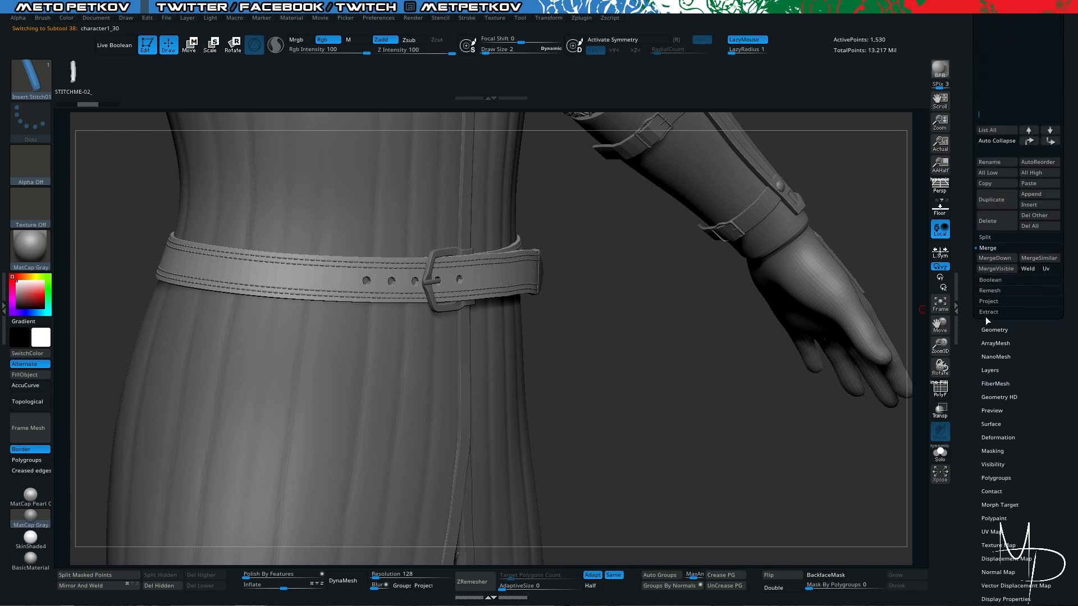
click(987, 330)
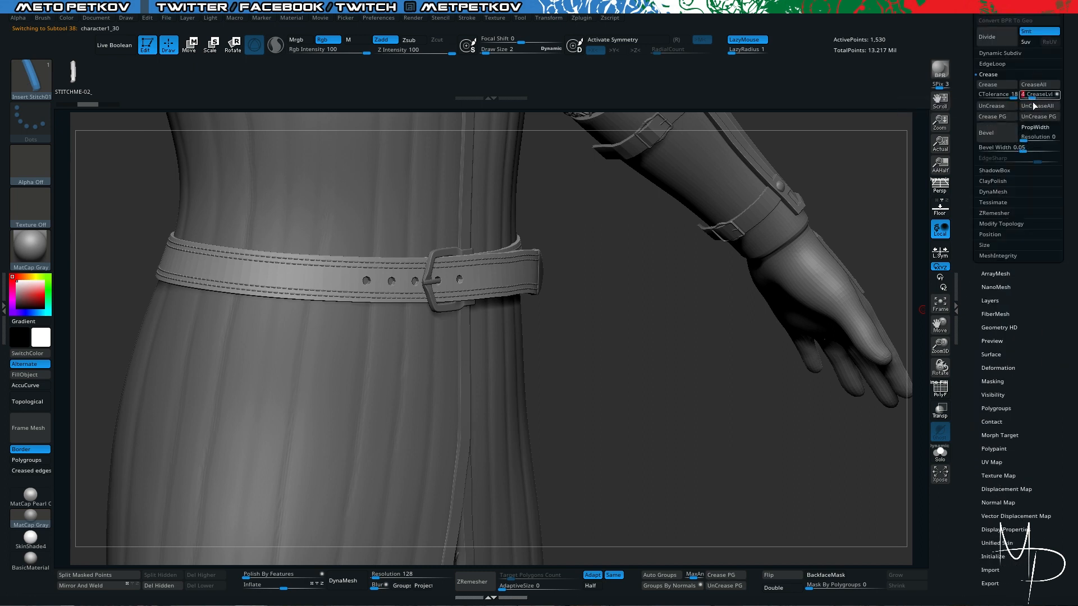
click(997, 53)
click(1042, 96)
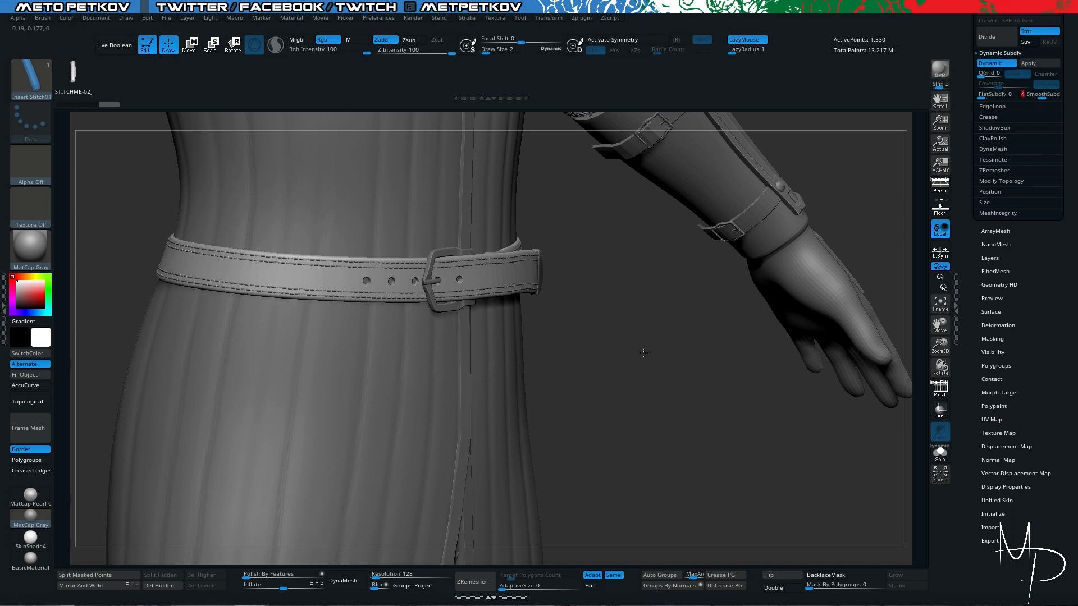
- Isolate the strap, compare its edges with dynamic subdivision on and off, and quick-save the project
alt+drag(678, 394, 665, 375)
key(alt+s)
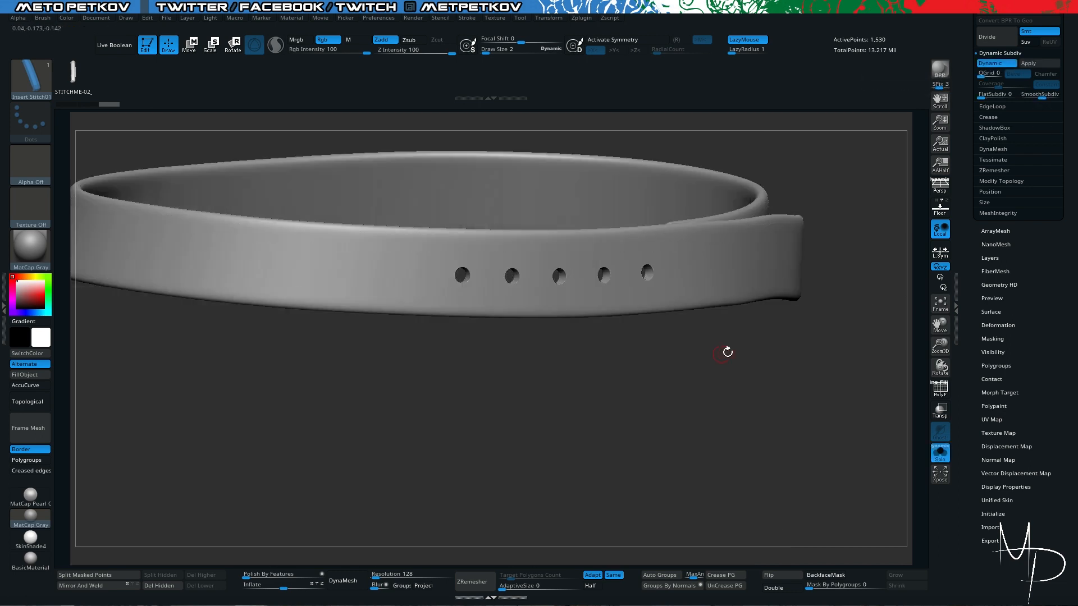
drag(814, 357, 787, 359)
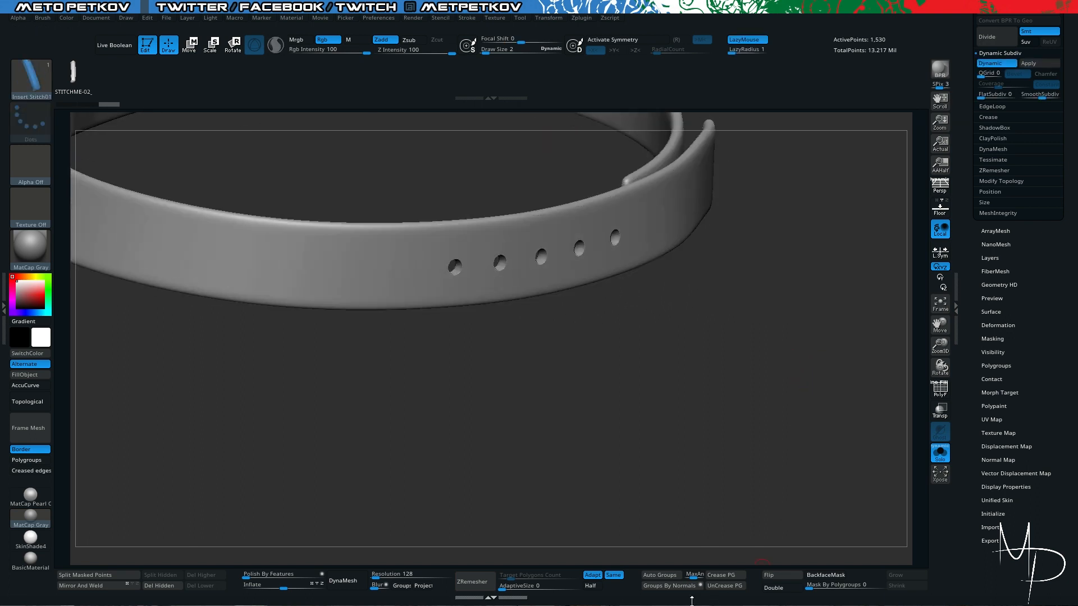
key(shift+d)
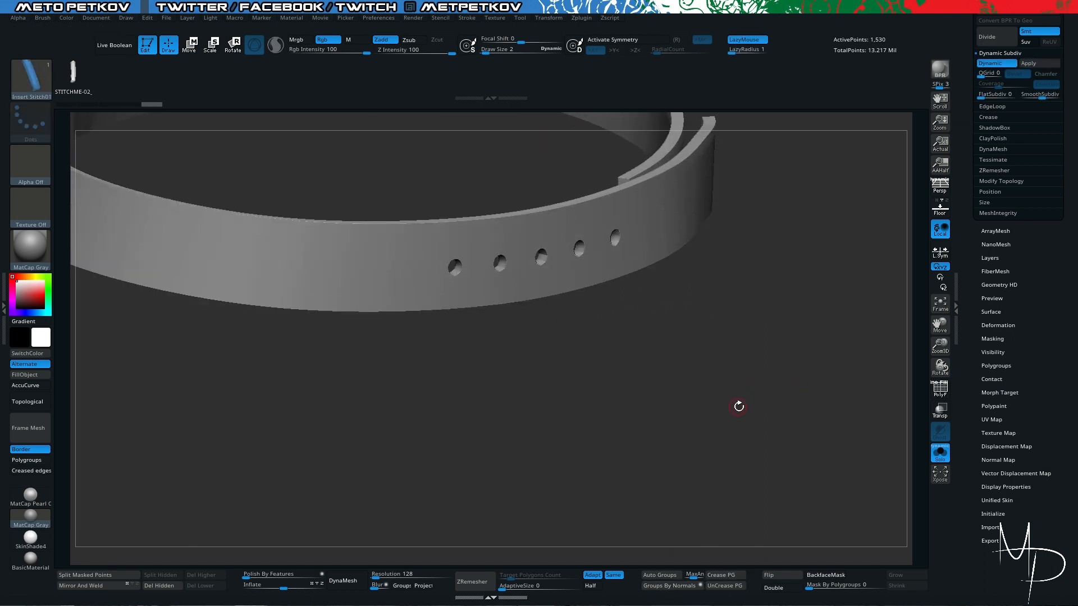
key(shift+d)
key(ctrl+s)
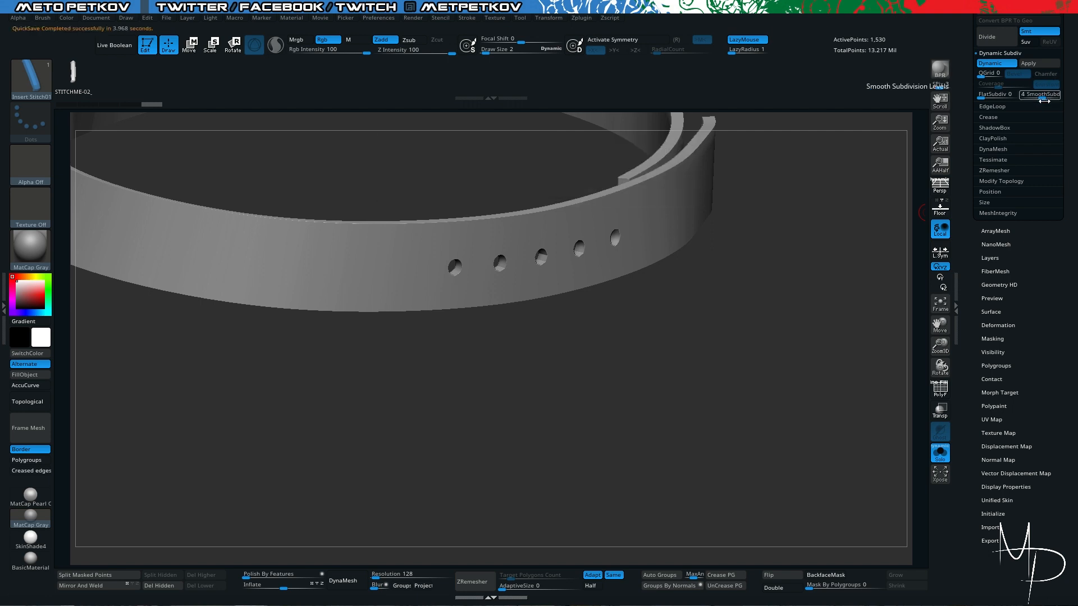
- Set the strap's crease level to 3 and apply the dynamic subdivision as real subdivision levels
click(989, 117)
drag(1031, 96, 1028, 96)
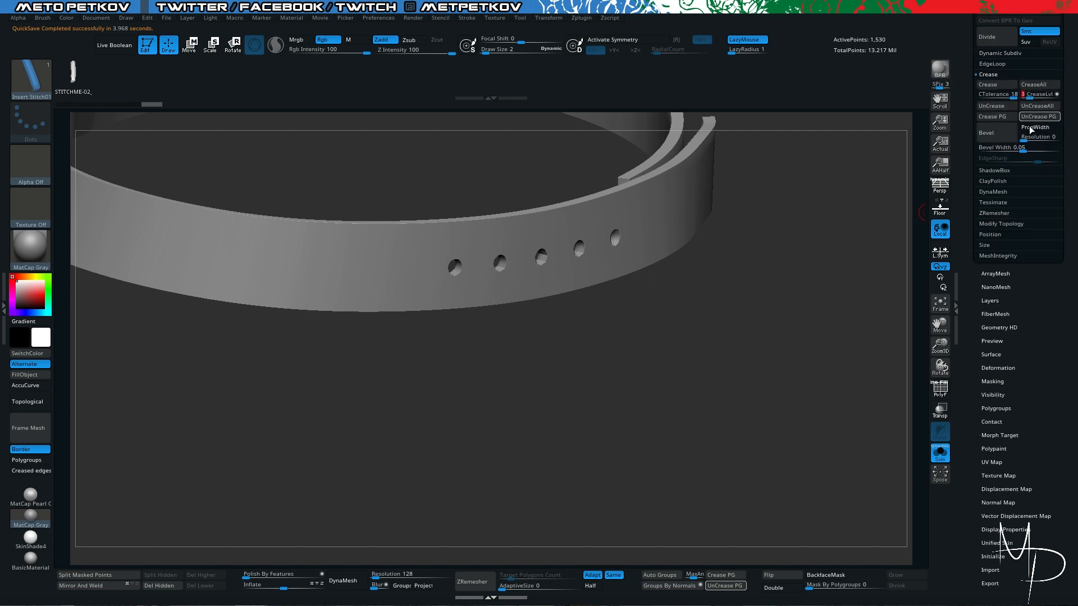
drag(733, 365, 764, 383)
click(989, 54)
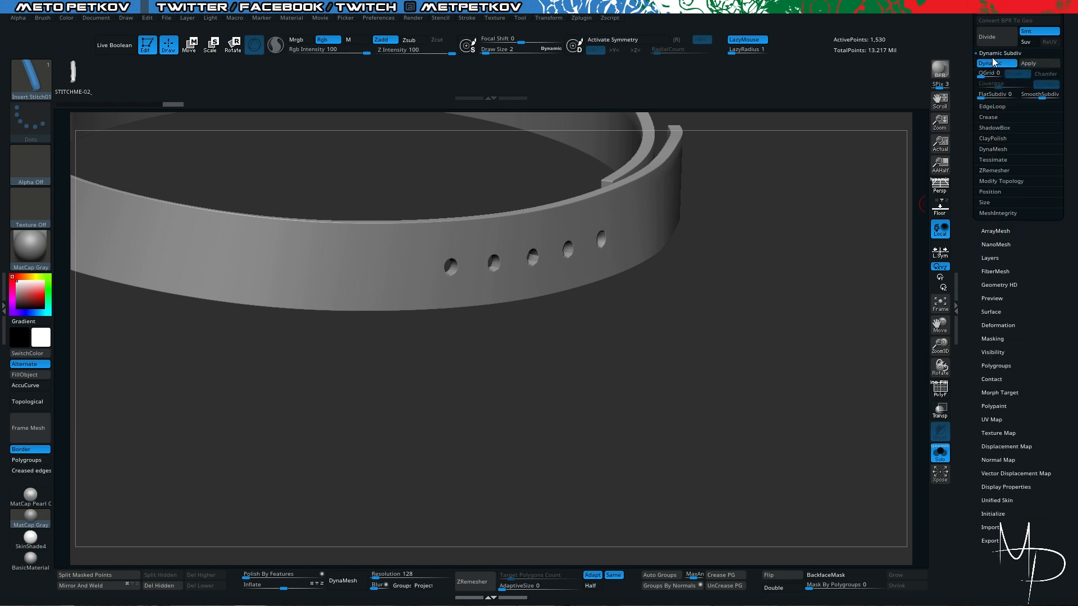
click(1030, 64)
key(shift)
key(shift+d)
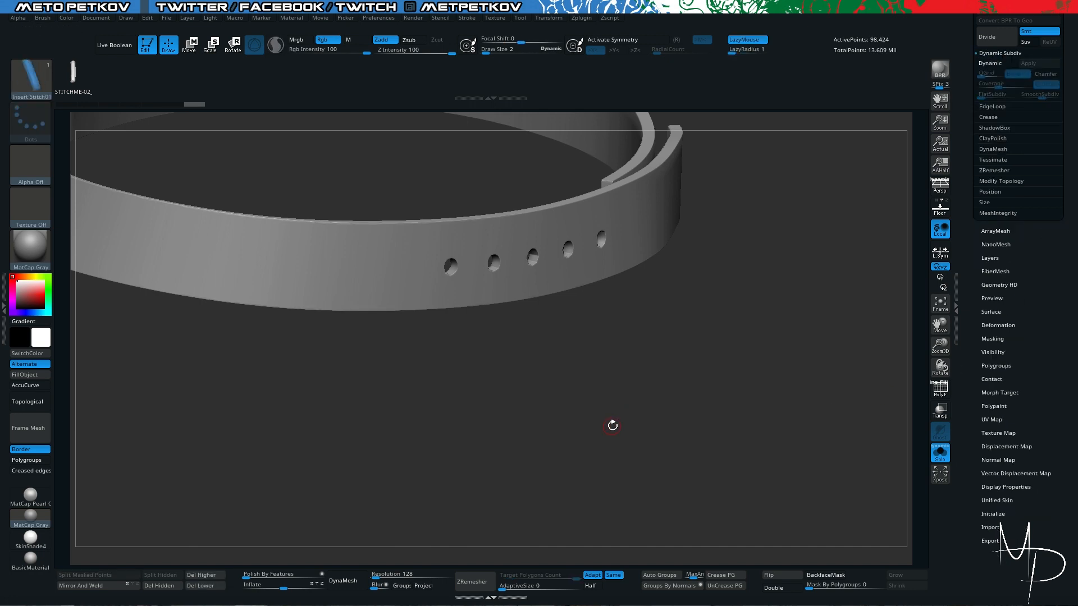
key(shift+f)
key(shift+f)
key(alt+s)
- Try a stroke with the Standard brush on the strap beside the punched holes
drag(735, 321, 777, 316)
key(b)
key(s)
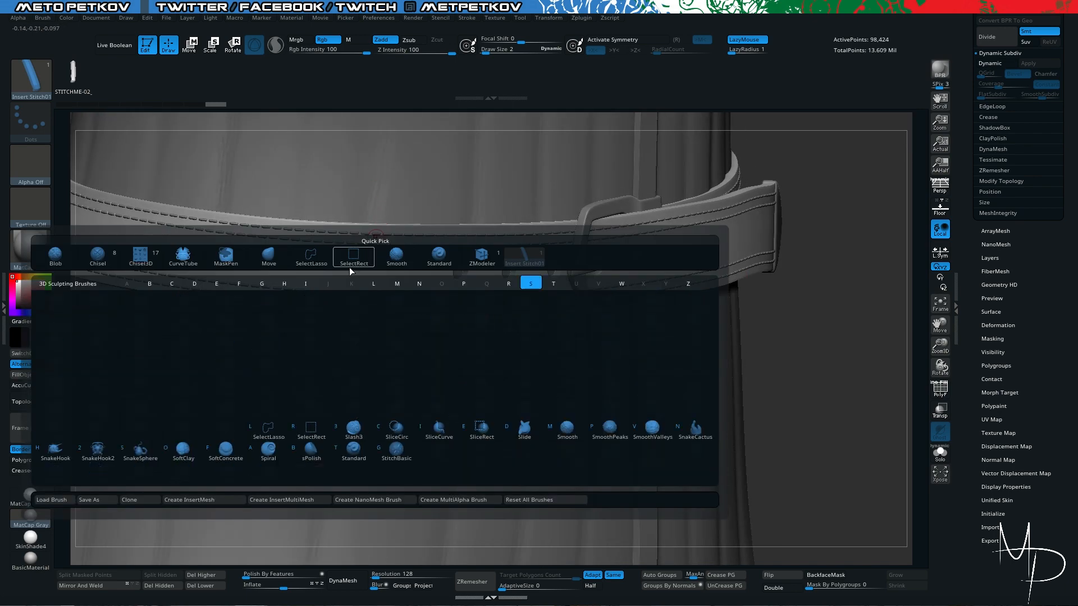
key(t)
drag(311, 230, 354, 253)
key(ctrl+z)
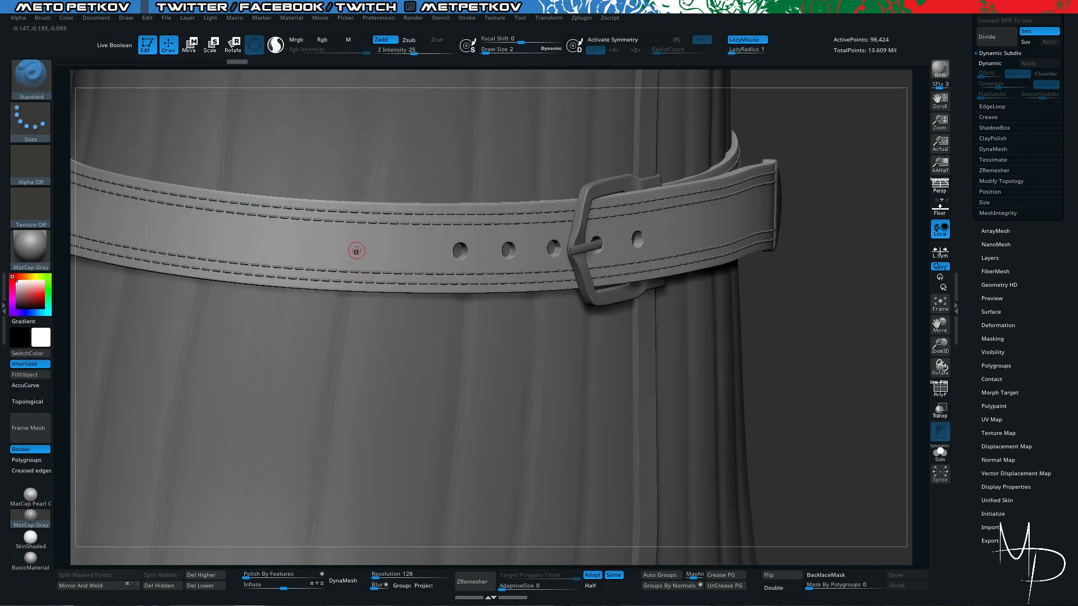
- Inspect the stitched strap and buckle up close from several angles and on the whole character
key(alt+s)
key(alt+s)
drag(813, 375, 291, 219)
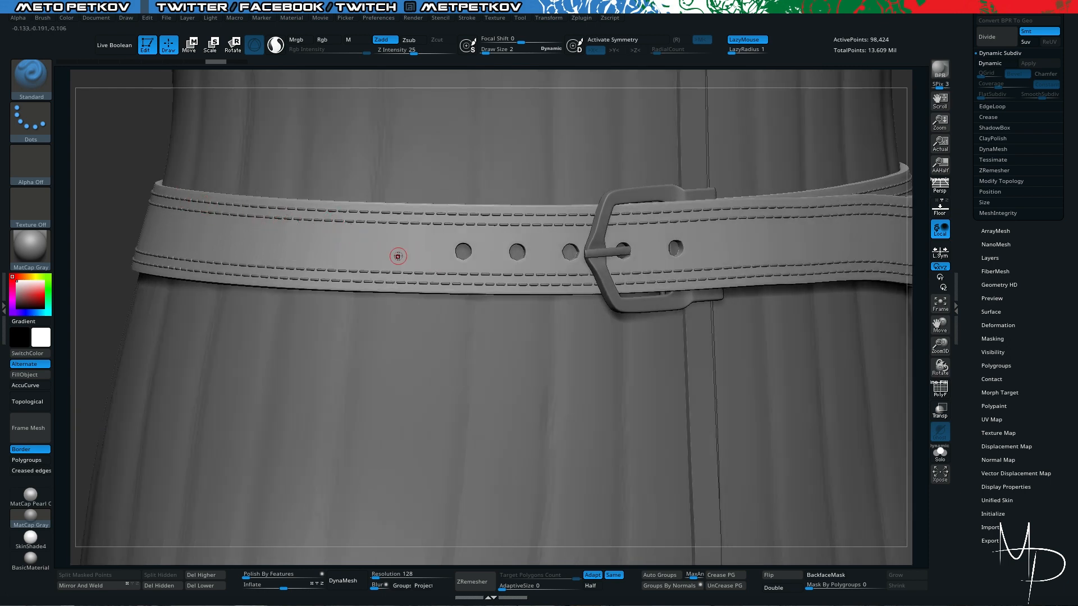
drag(398, 256, 768, 324)
right_drag(768, 324, 739, 325)
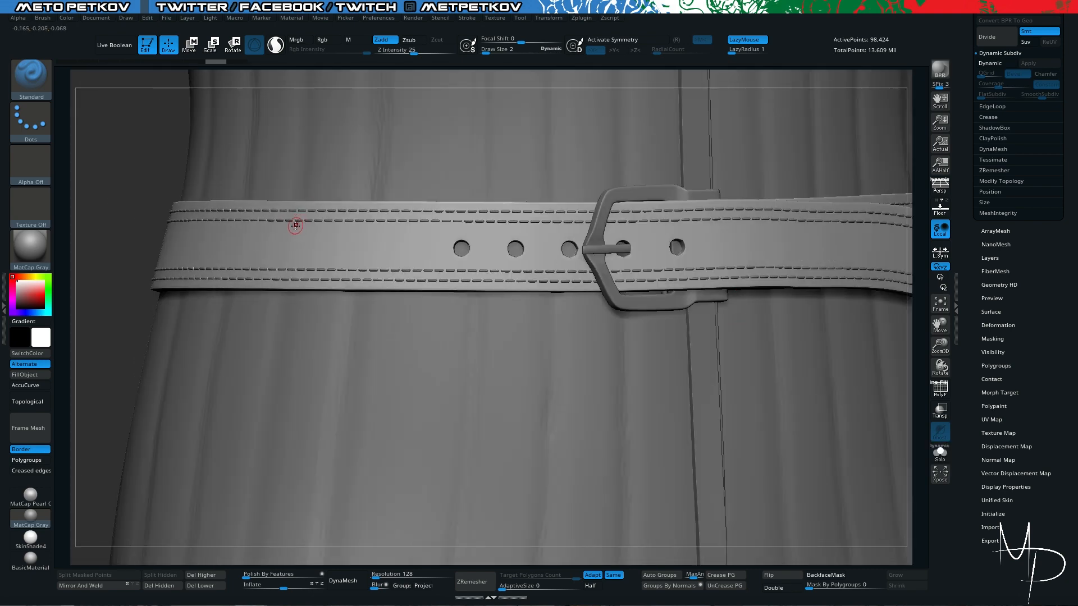
alt+right_drag(279, 224, 210, 294)
key(f)
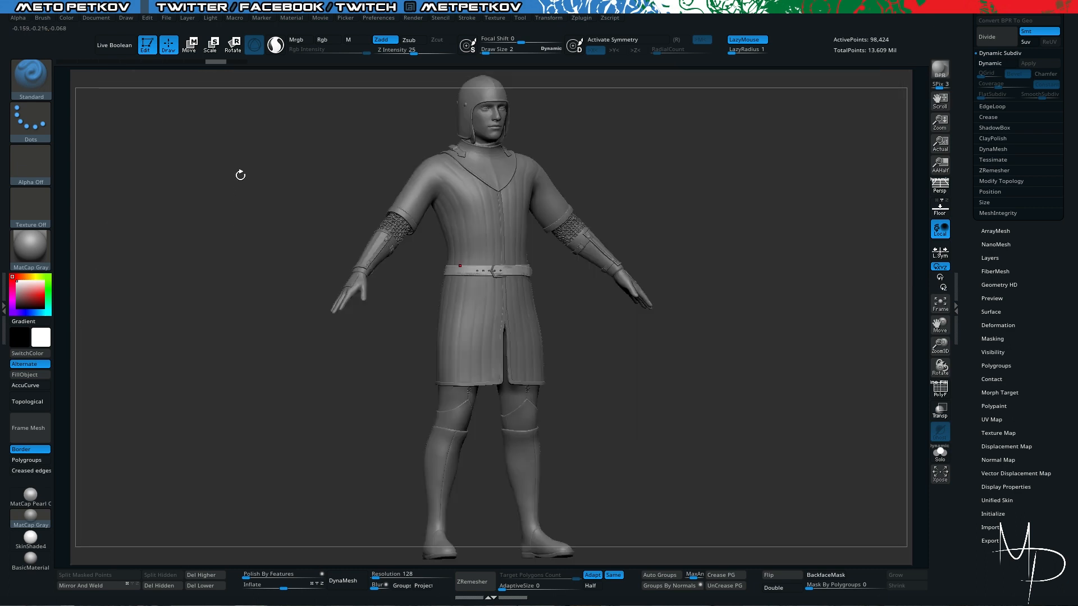
alt+right_drag(241, 176, 238, 231)
mouse_move(229, 227)
mouse_down()
mouse_move(257, 234)
mouse_move(284, 220)
mouse_up()
- Switch to the Move brush, bring the belt into close view and show the Subtool list
key(b)
key(m)
key(v)
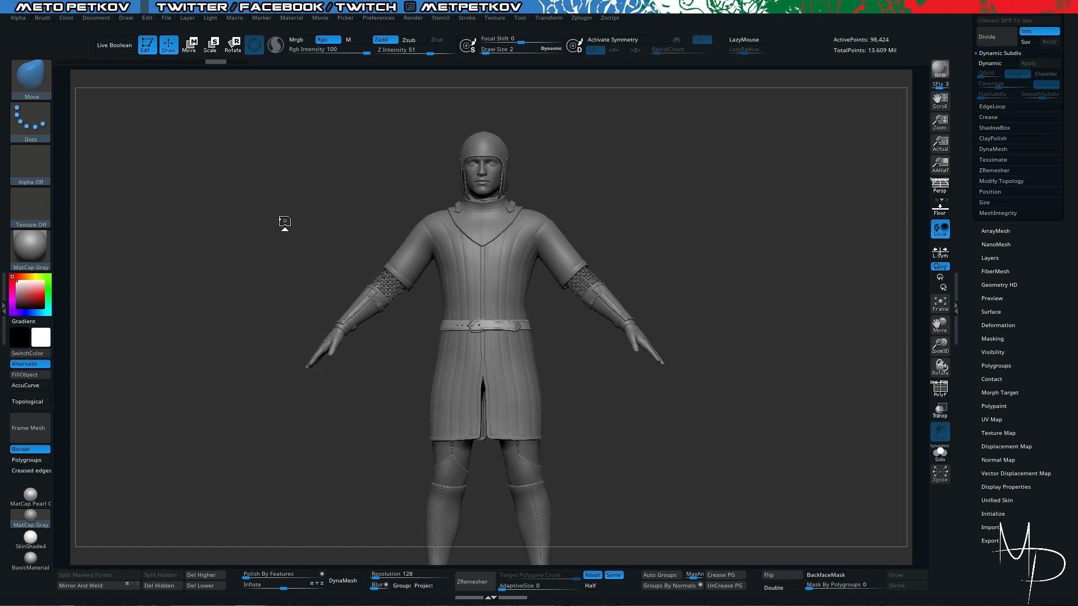
key(shift+s)
alt+drag(275, 298, 433, 496)
key(shift+s)
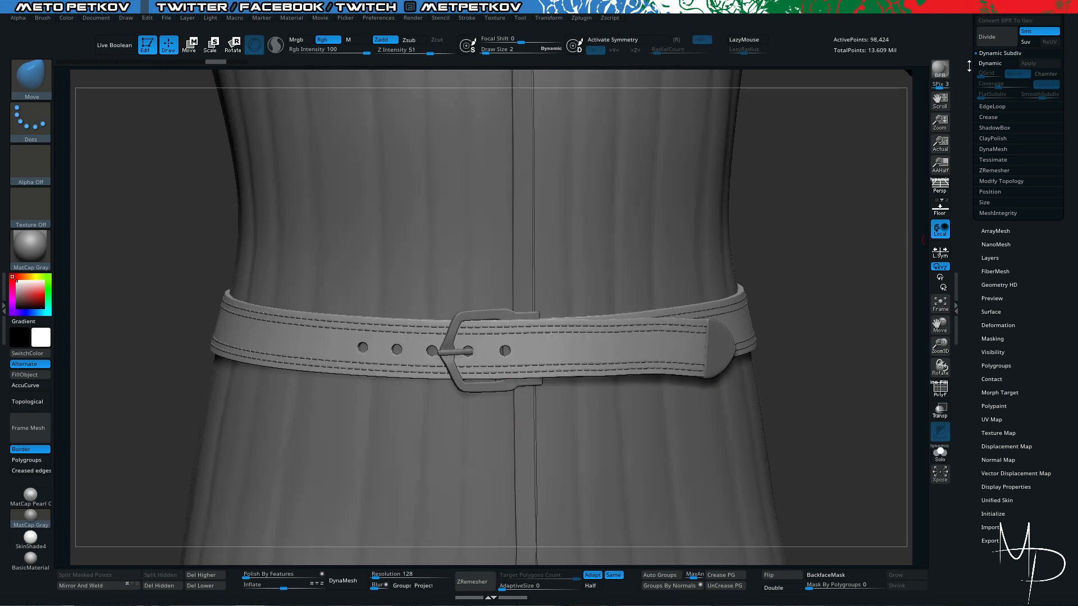
drag(968, 66, 971, 148)
click(989, 177)
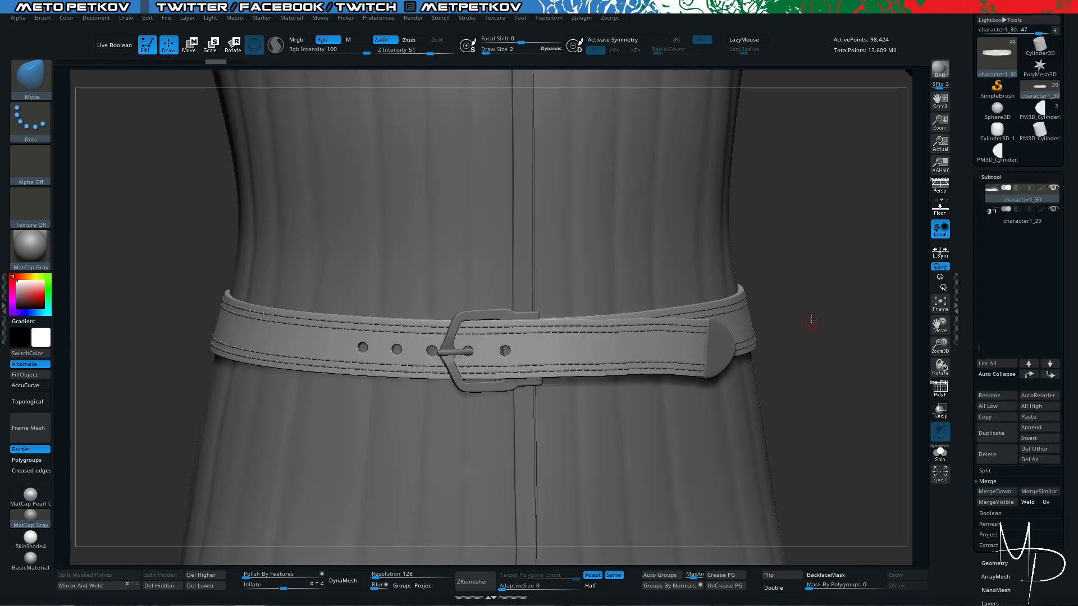
drag(824, 331, 841, 370)
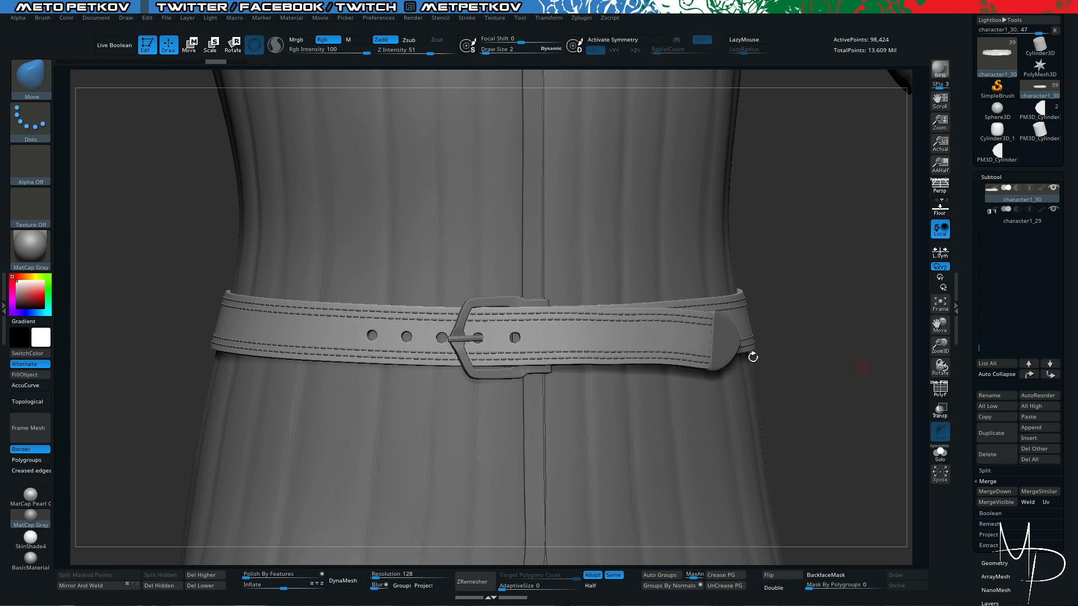